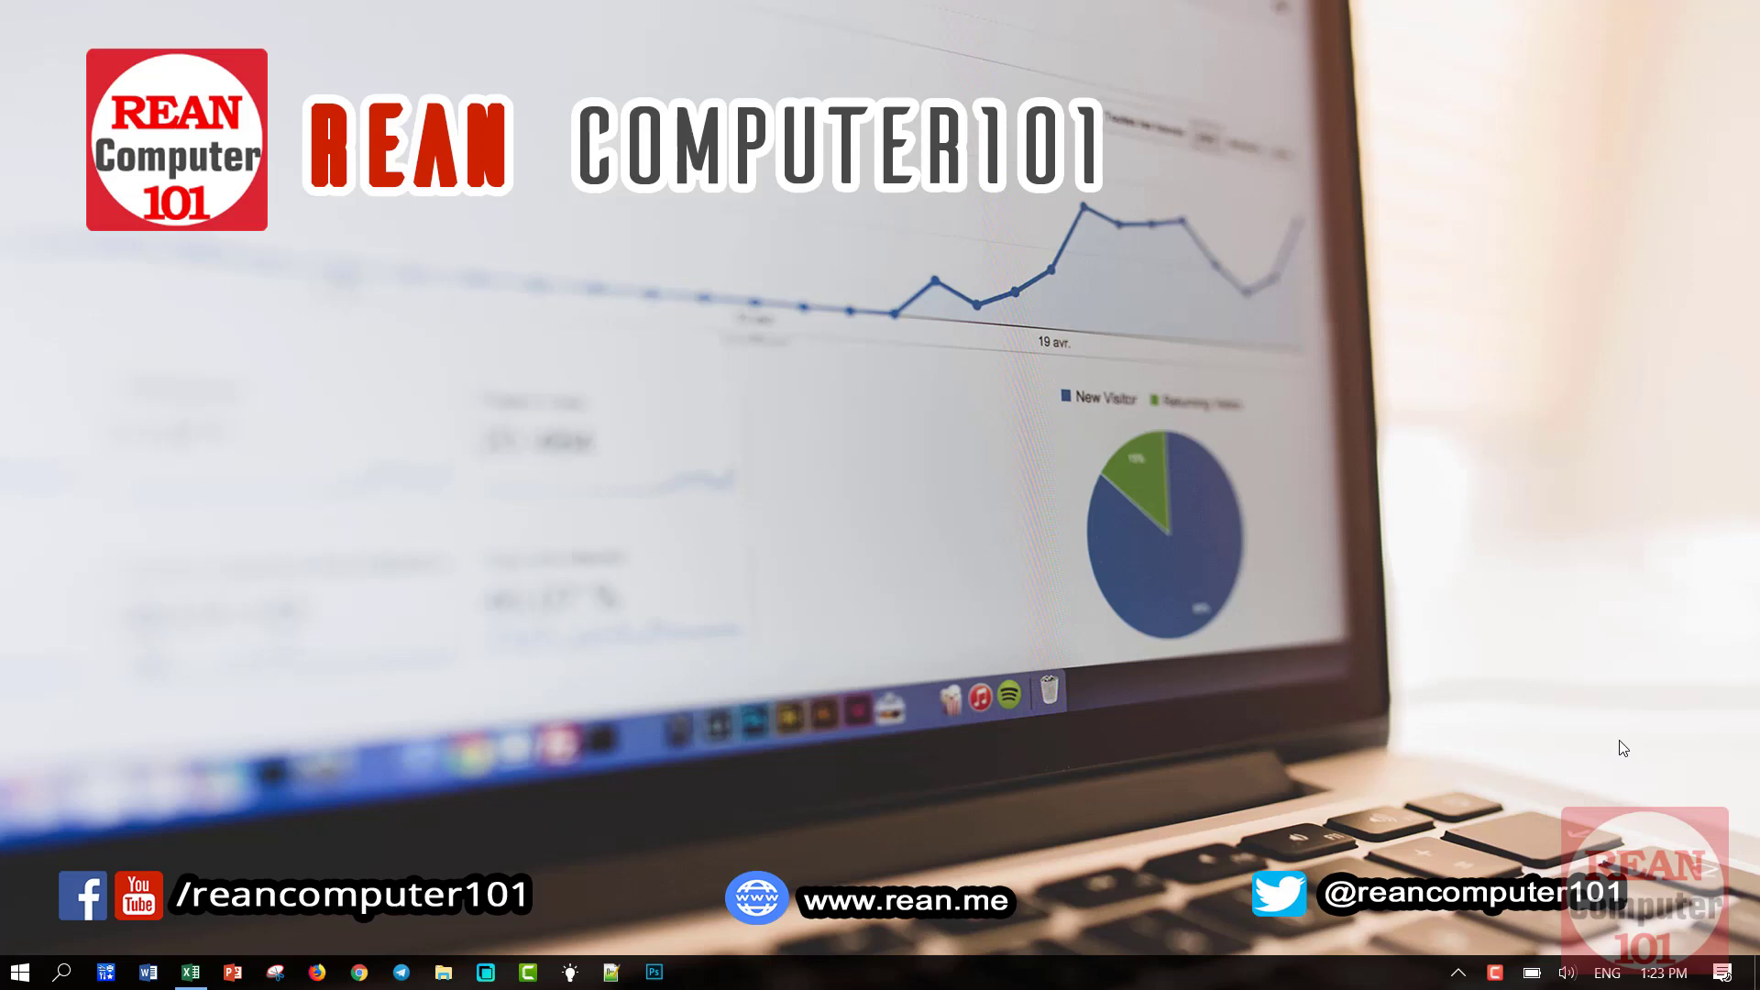
# Switch to the open Excel Formular.xlsx workbook showing the Age Calculation table
pyautogui.click(190, 972)
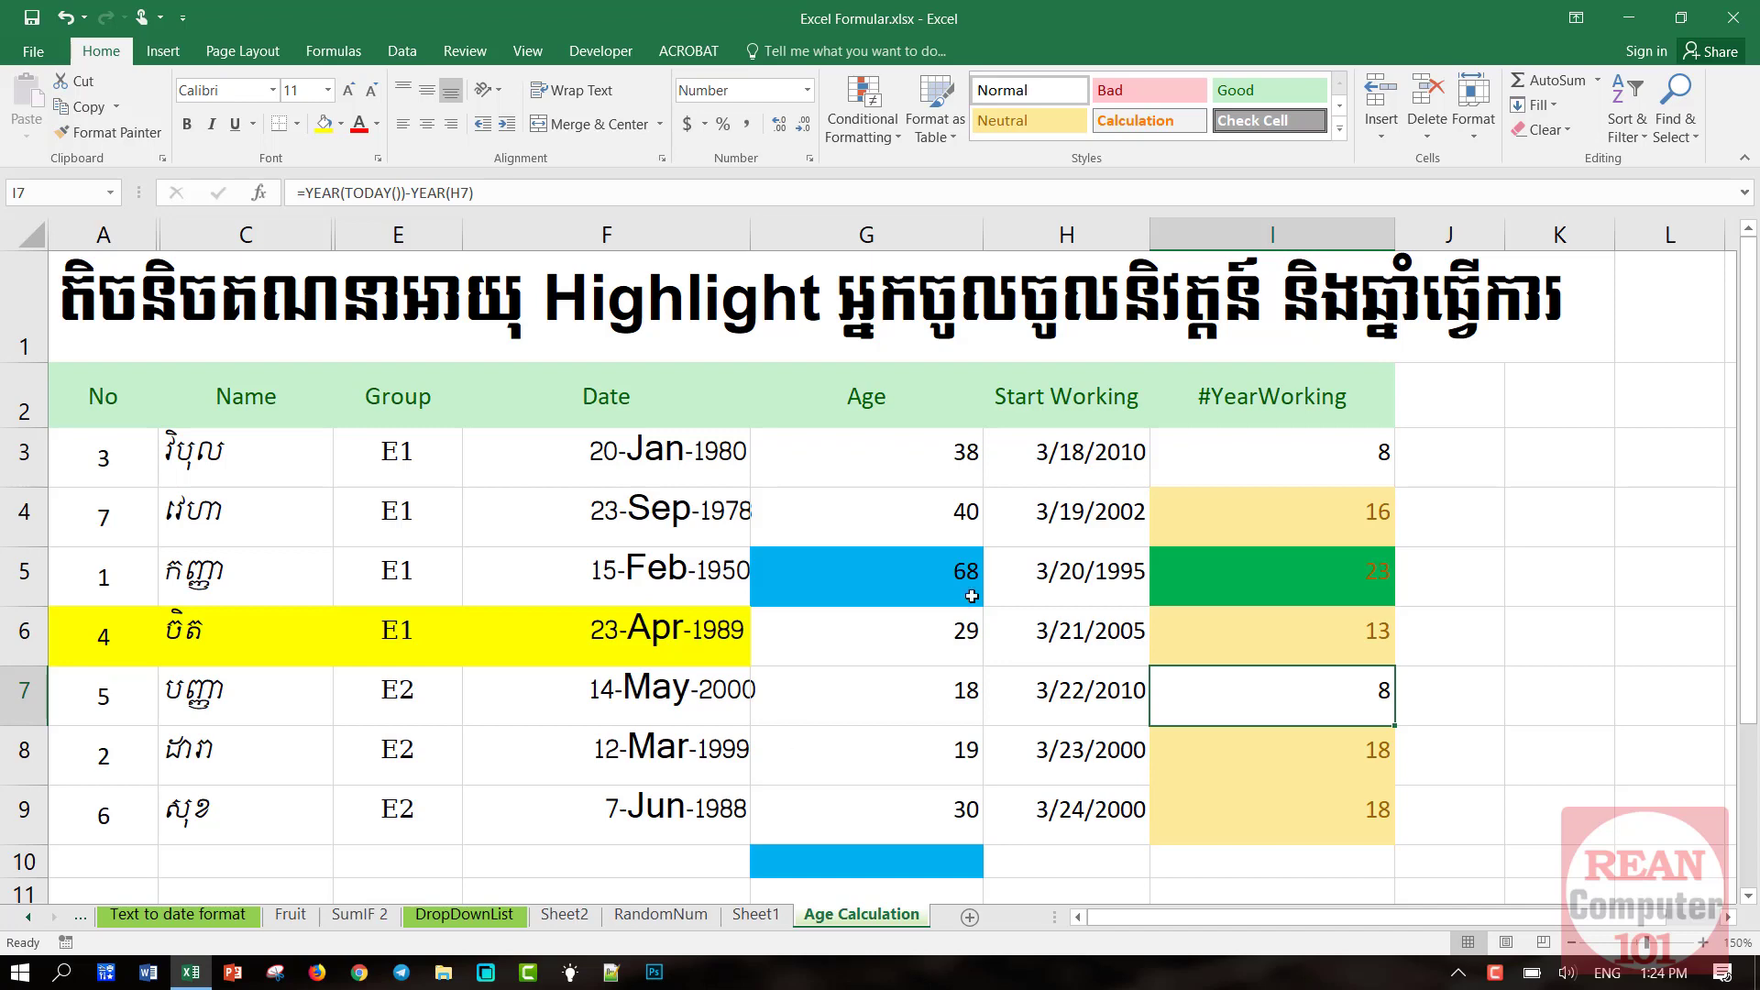
# Inspect and compare the age formulas in G3, G4, G6 and across G3:G9
pyautogui.click(900, 462)
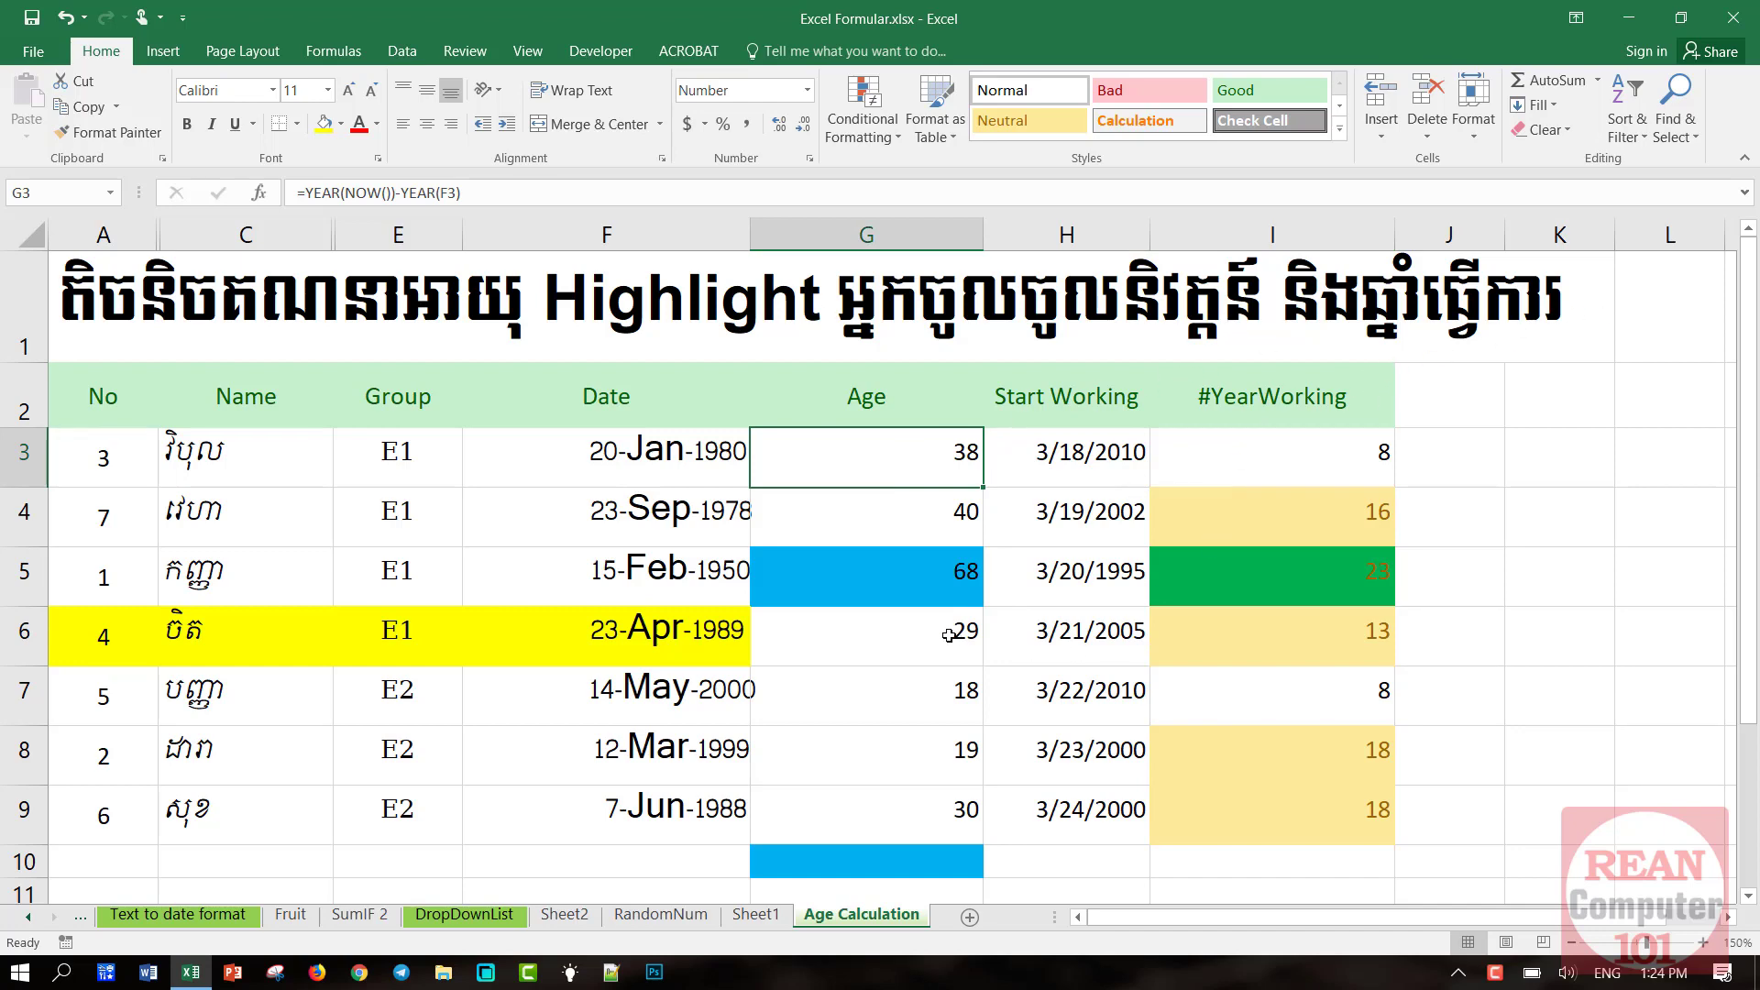
pyautogui.click(885, 648)
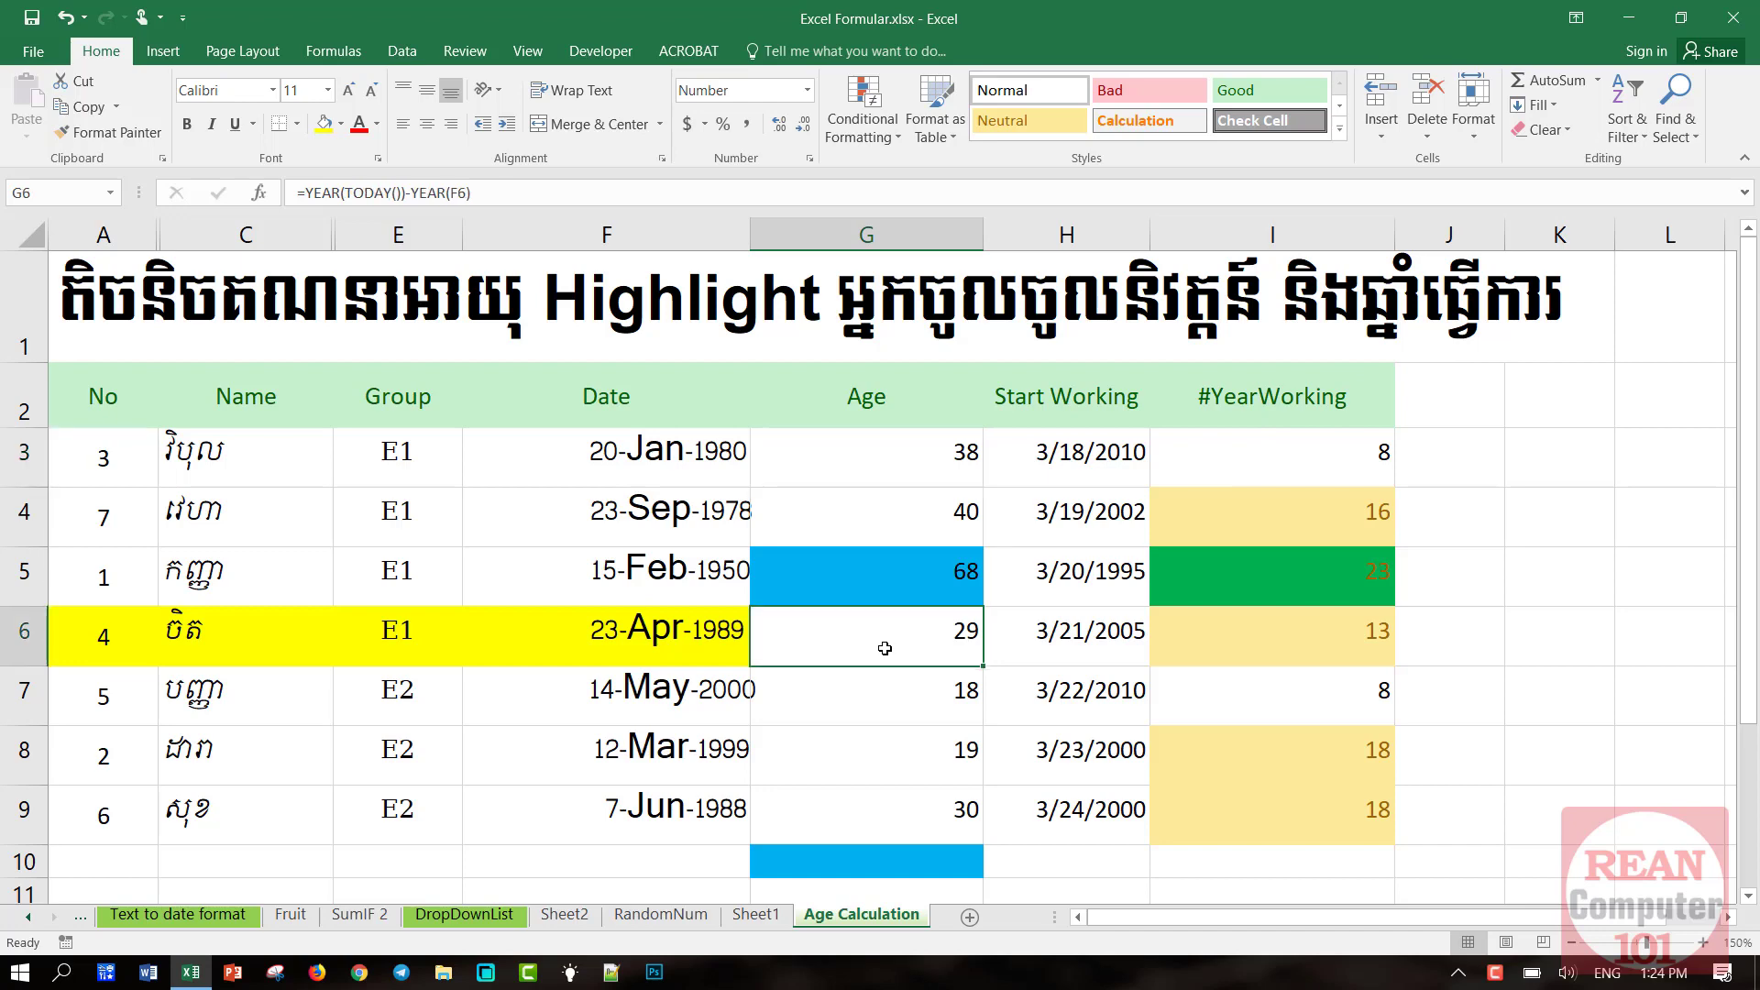
pyautogui.click(926, 466)
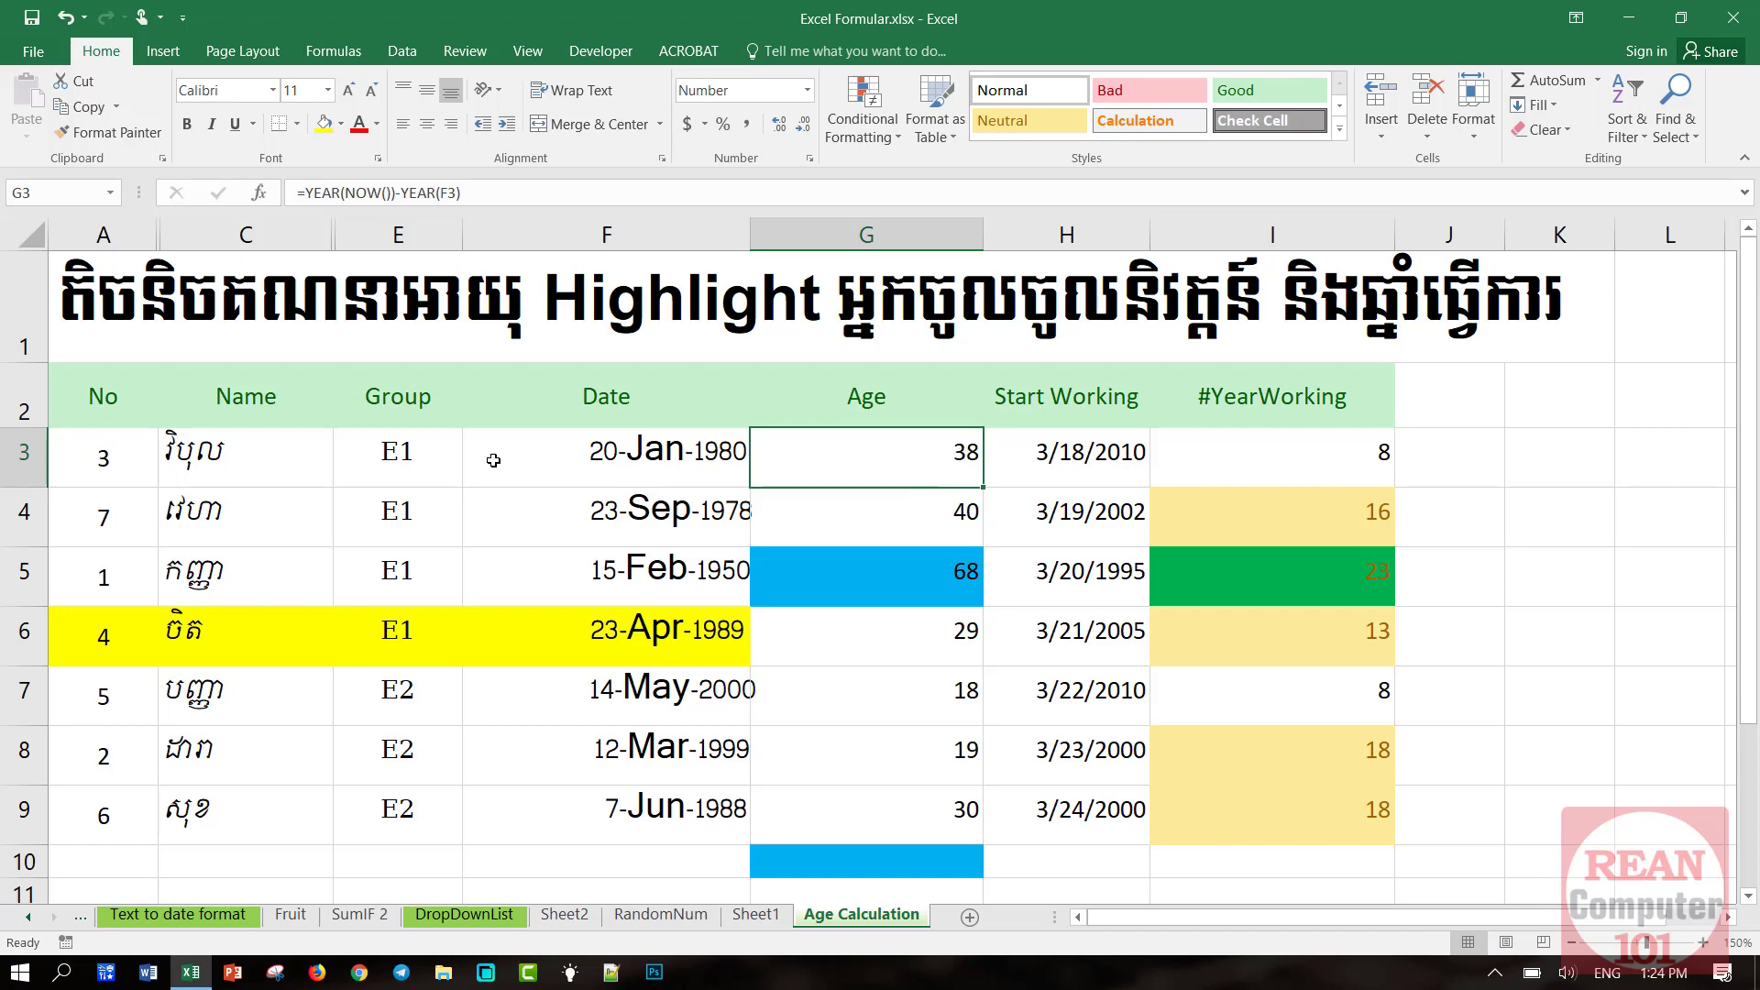
pyautogui.click(924, 541)
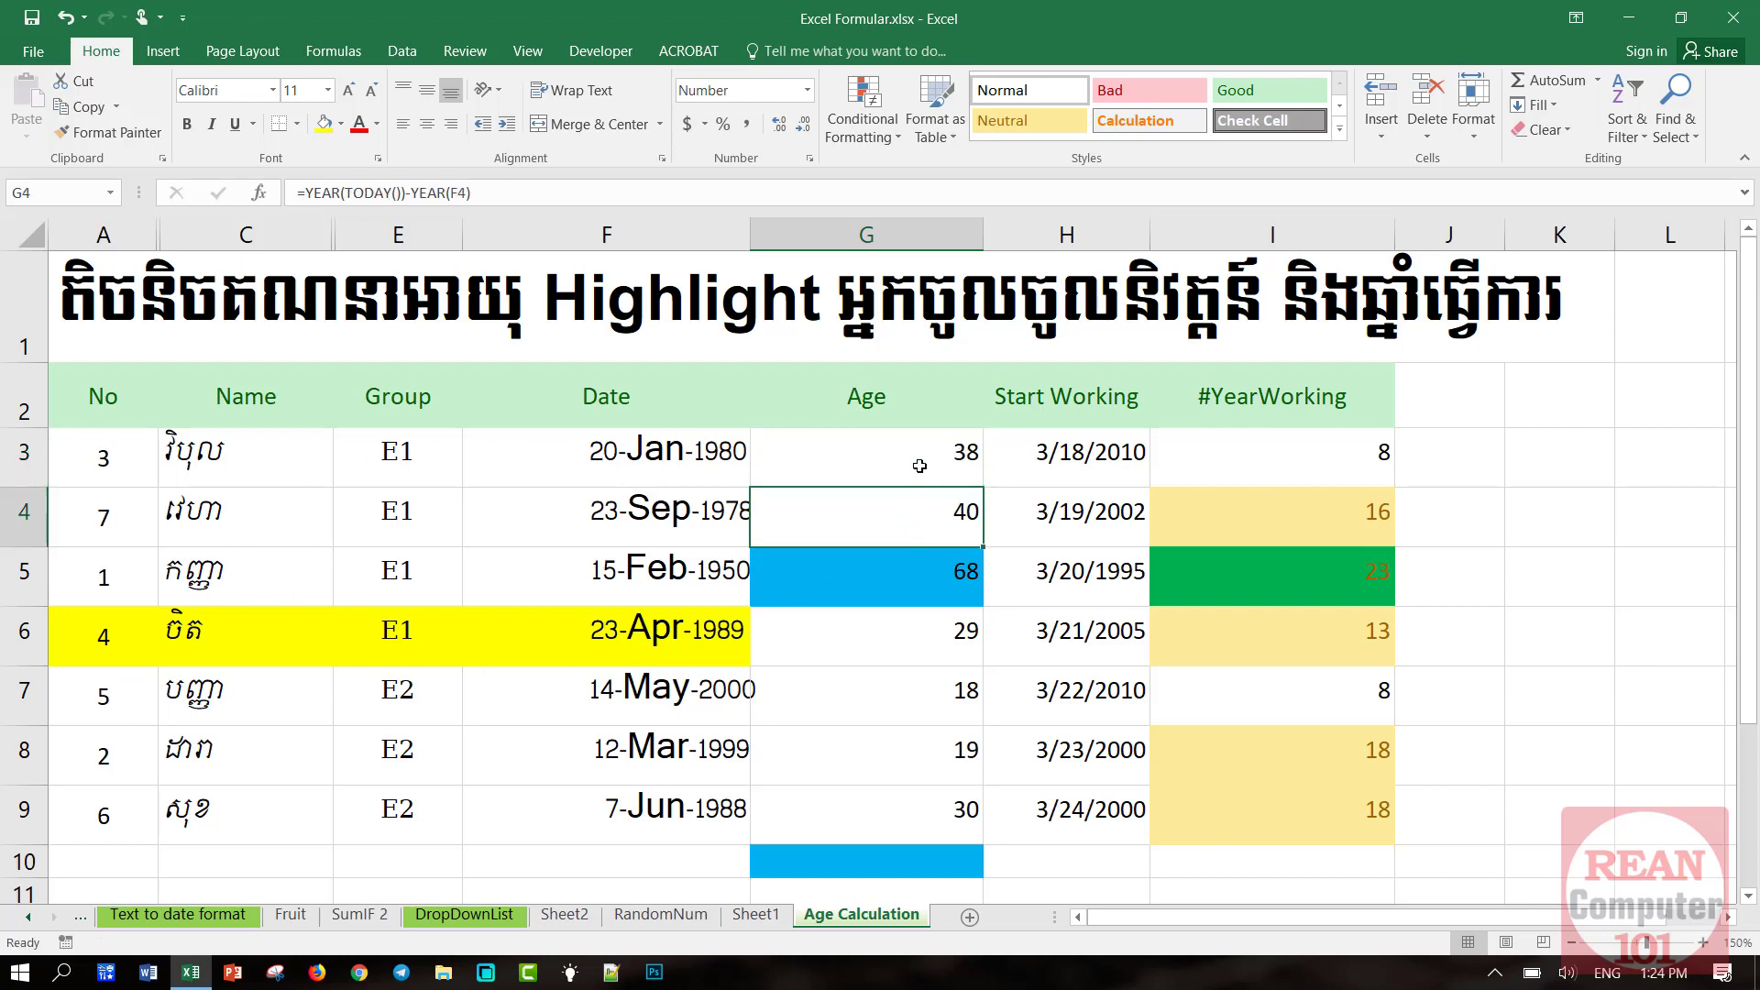
pyautogui.click(919, 466)
pyautogui.click(910, 521)
pyautogui.moveTo(928, 456); pyautogui.dragTo(904, 813)
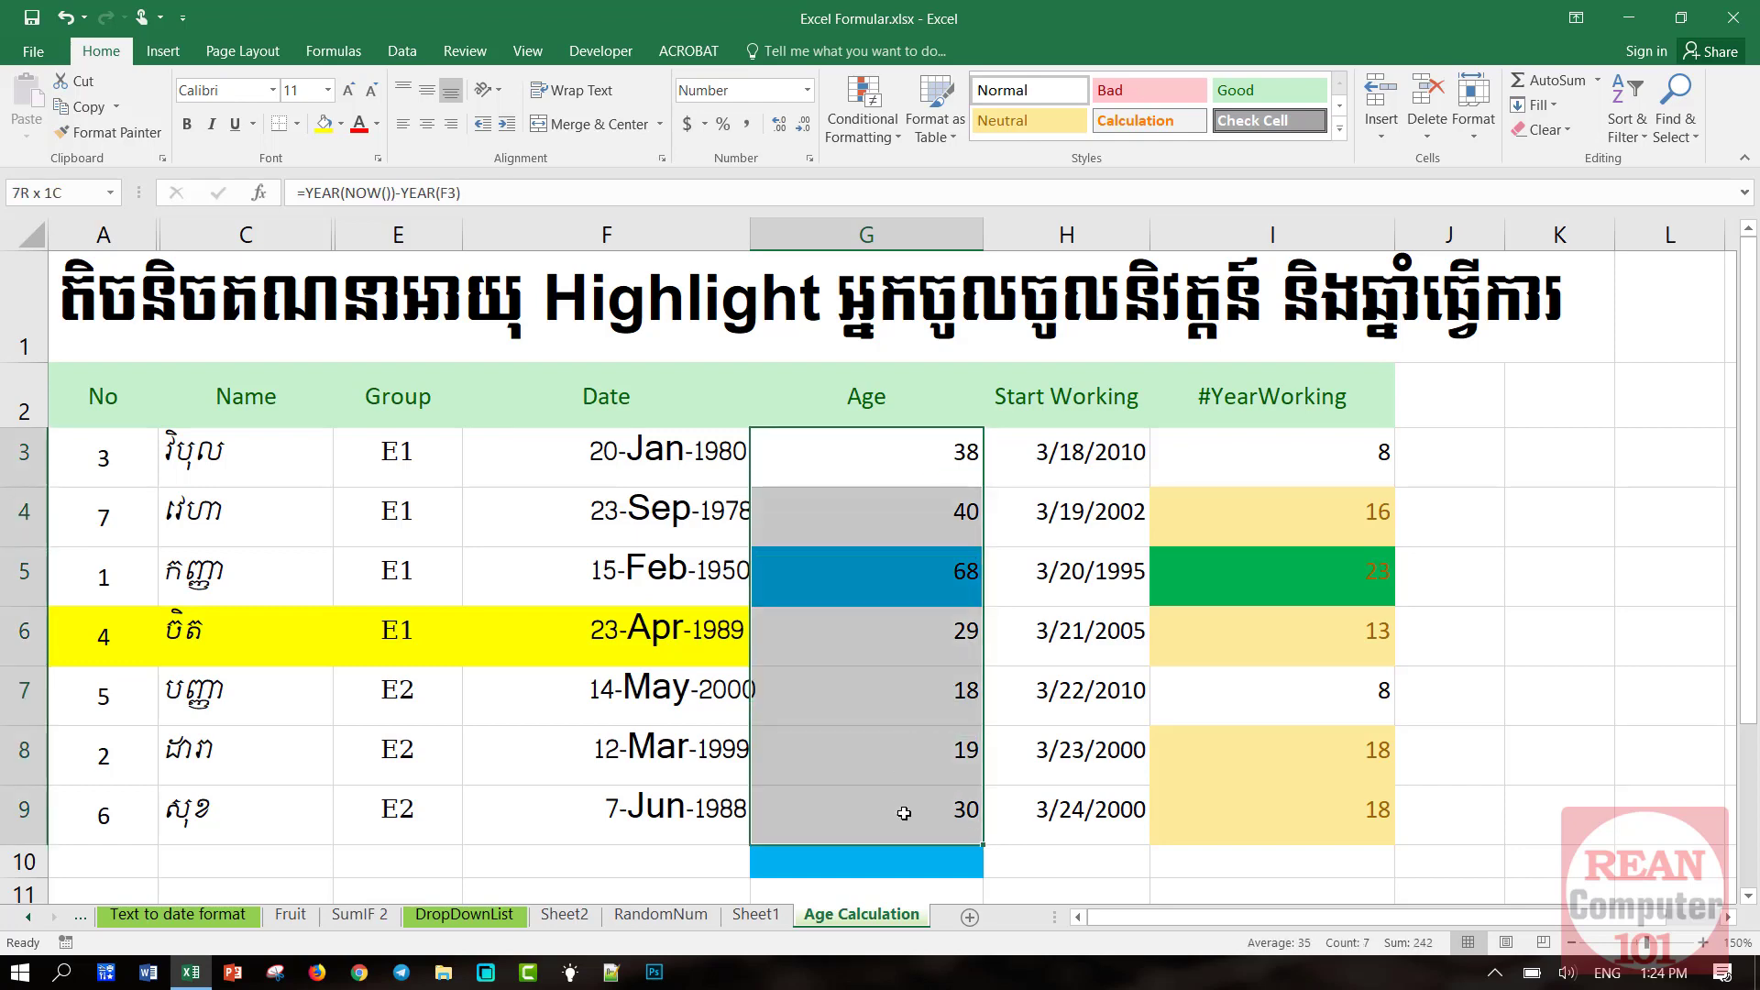
pyautogui.click(905, 461)
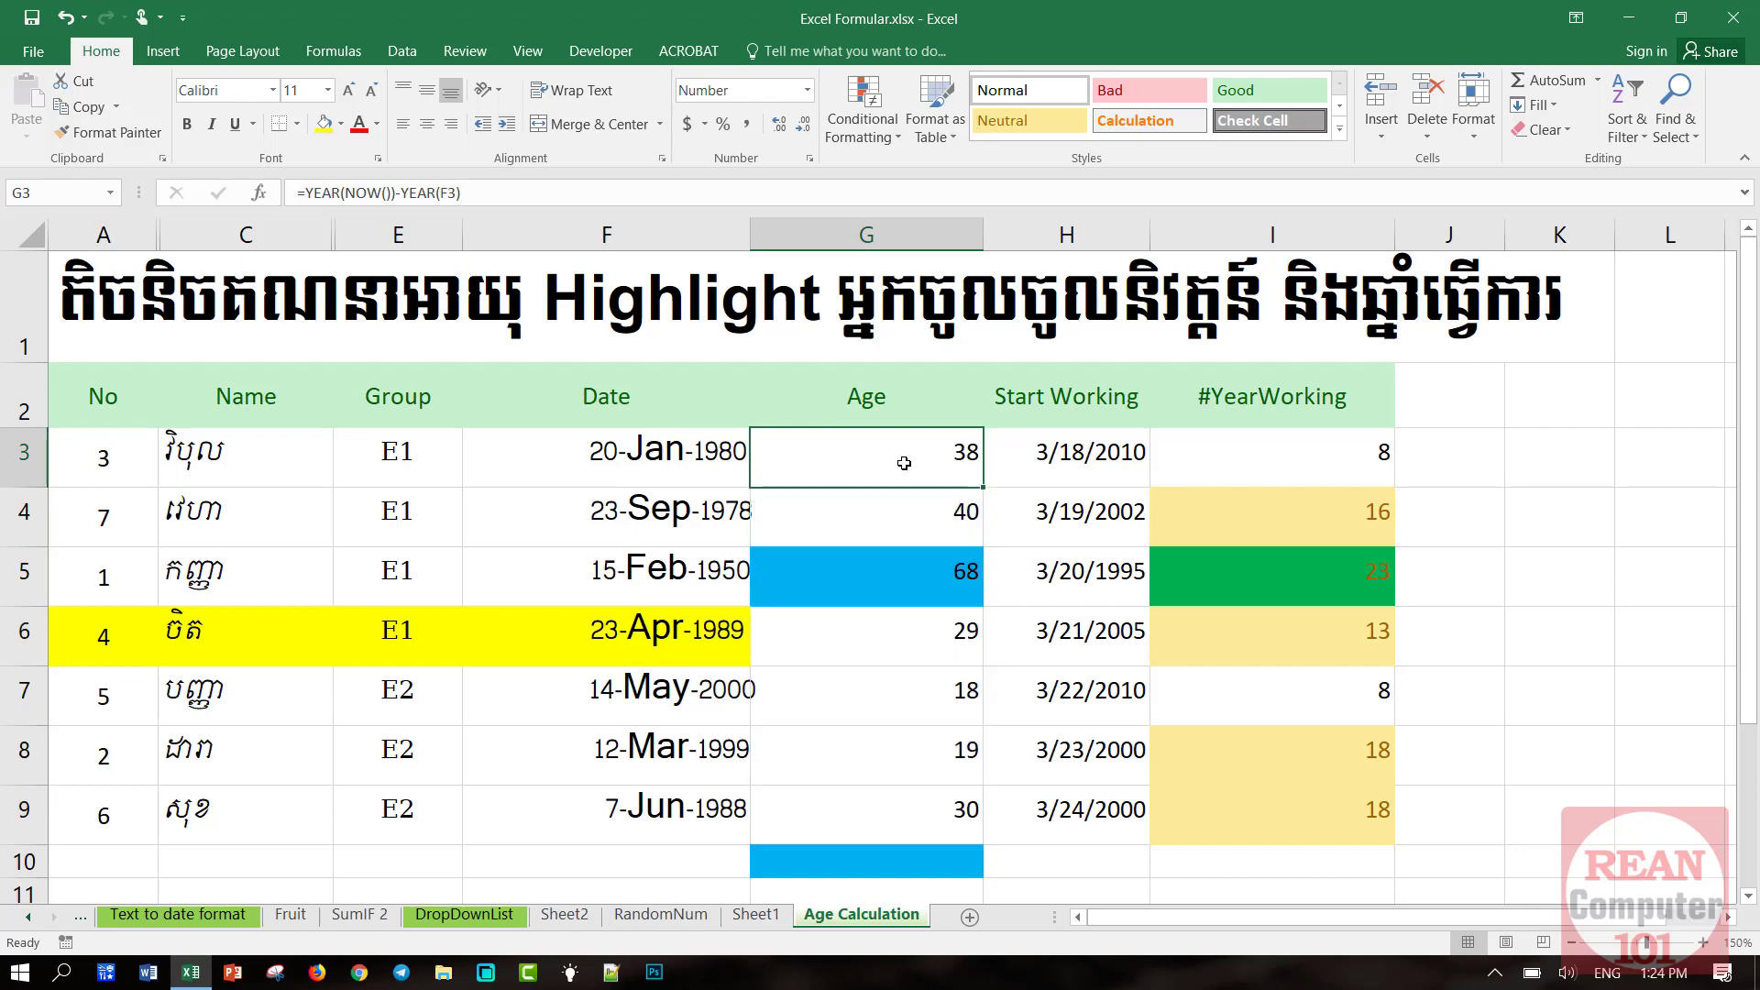
pyautogui.click(905, 513)
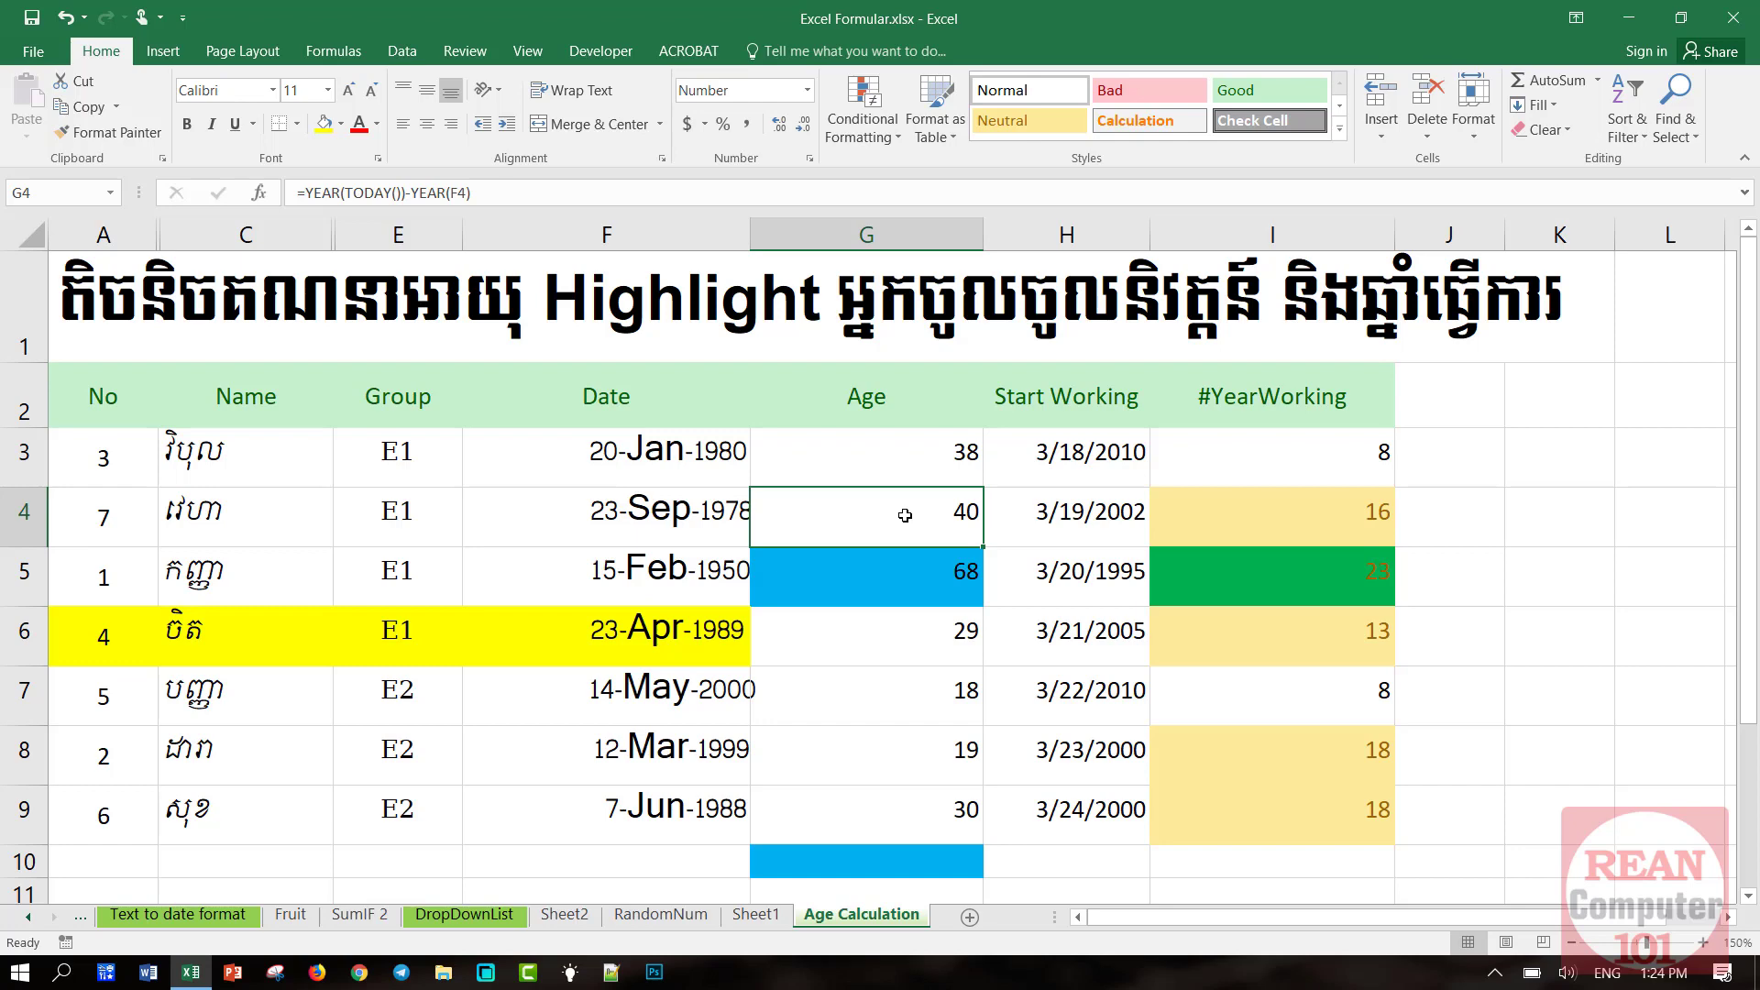
pyautogui.moveTo(944, 443); pyautogui.dragTo(963, 796)
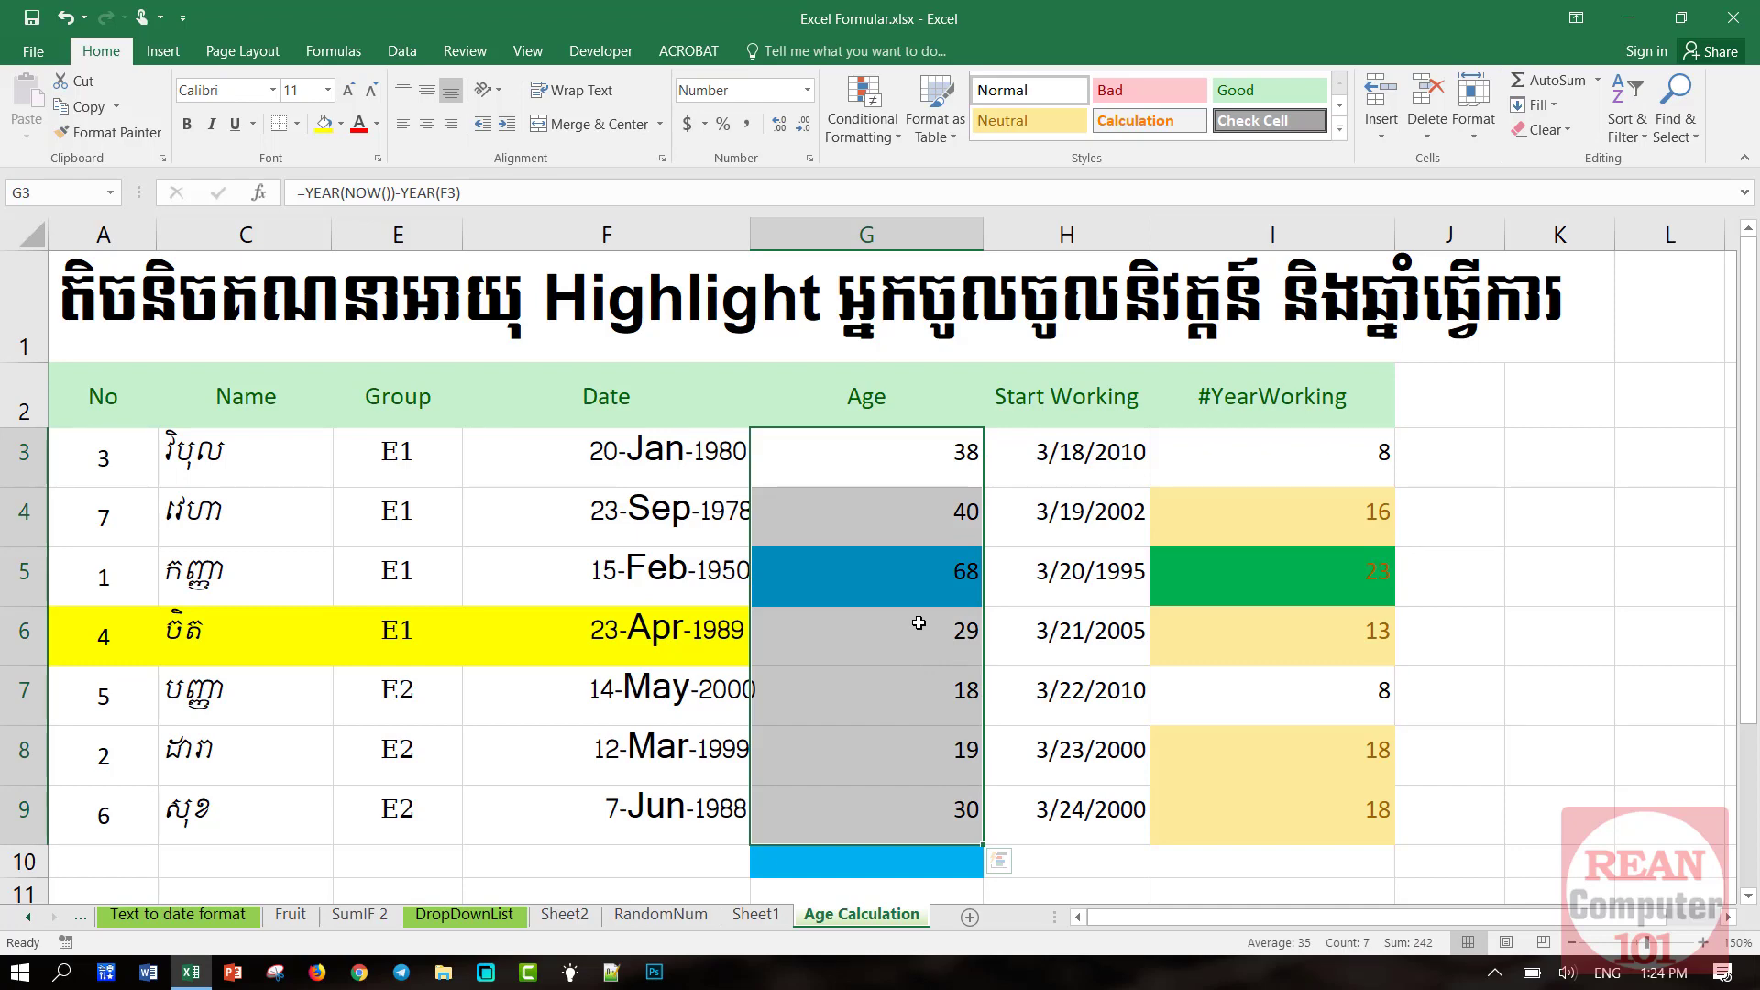
pyautogui.click(907, 451)
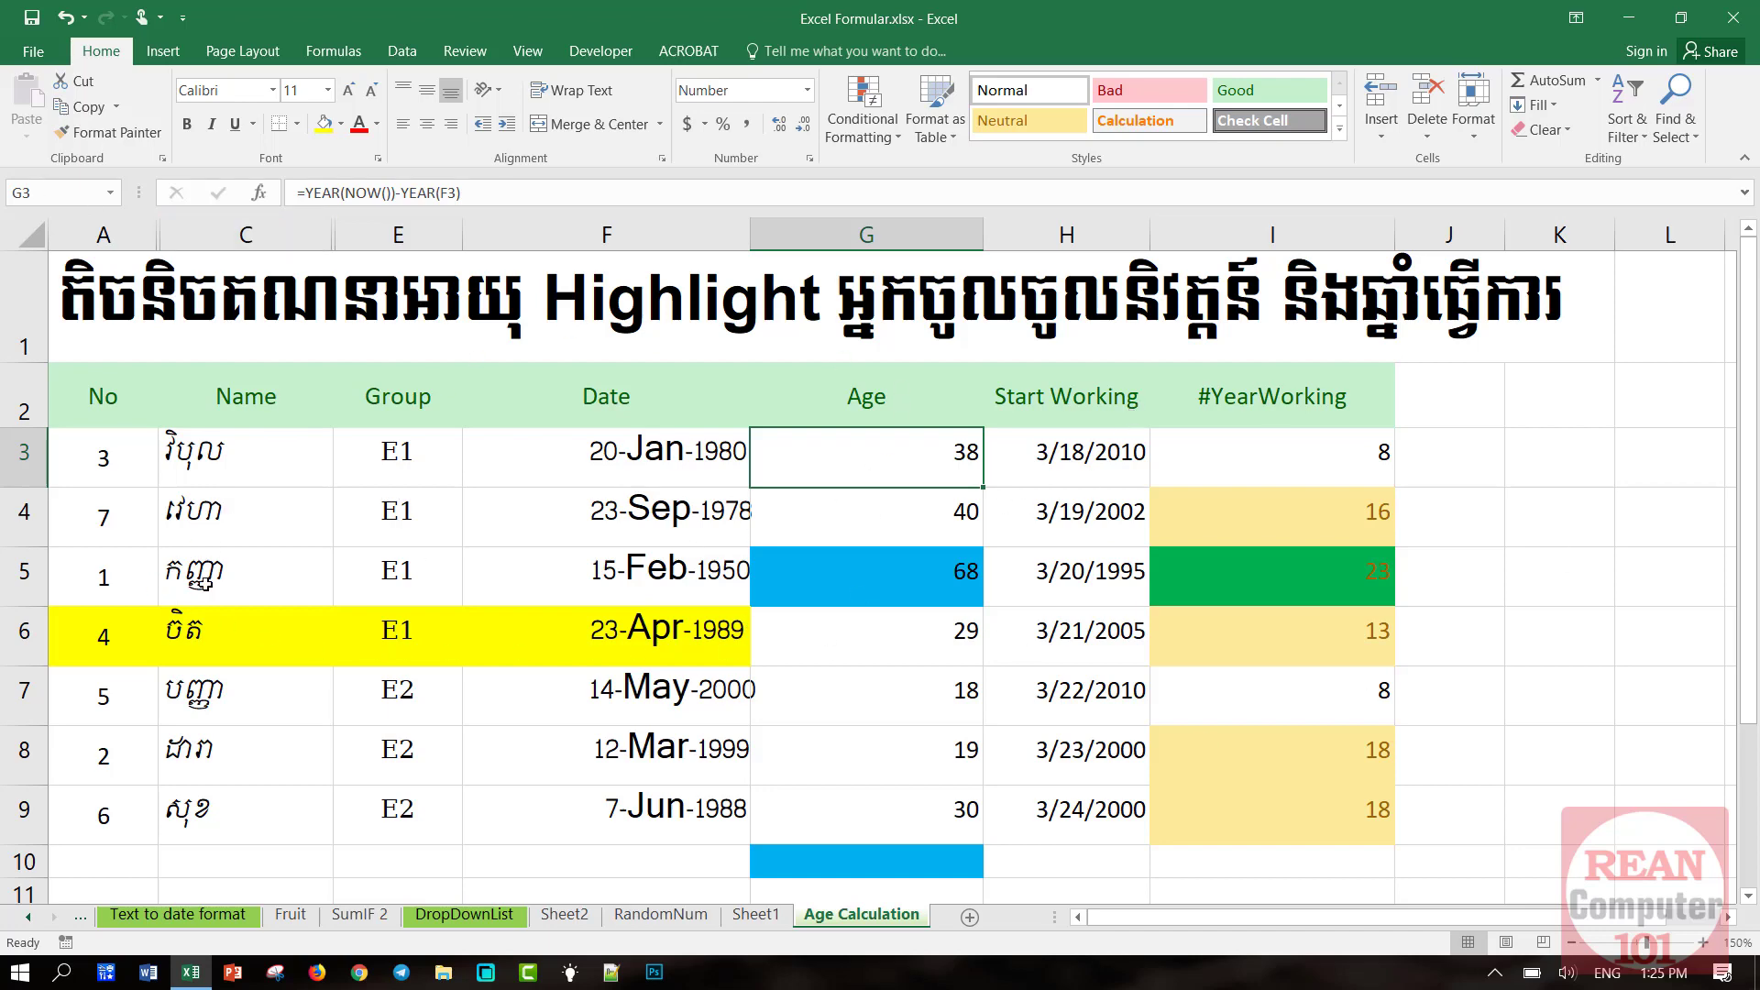
# Delete the old age formula so G3 is empty, checking the birth dates in F3:F9
pyautogui.moveTo(420, 458); pyautogui.dragTo(394, 806)
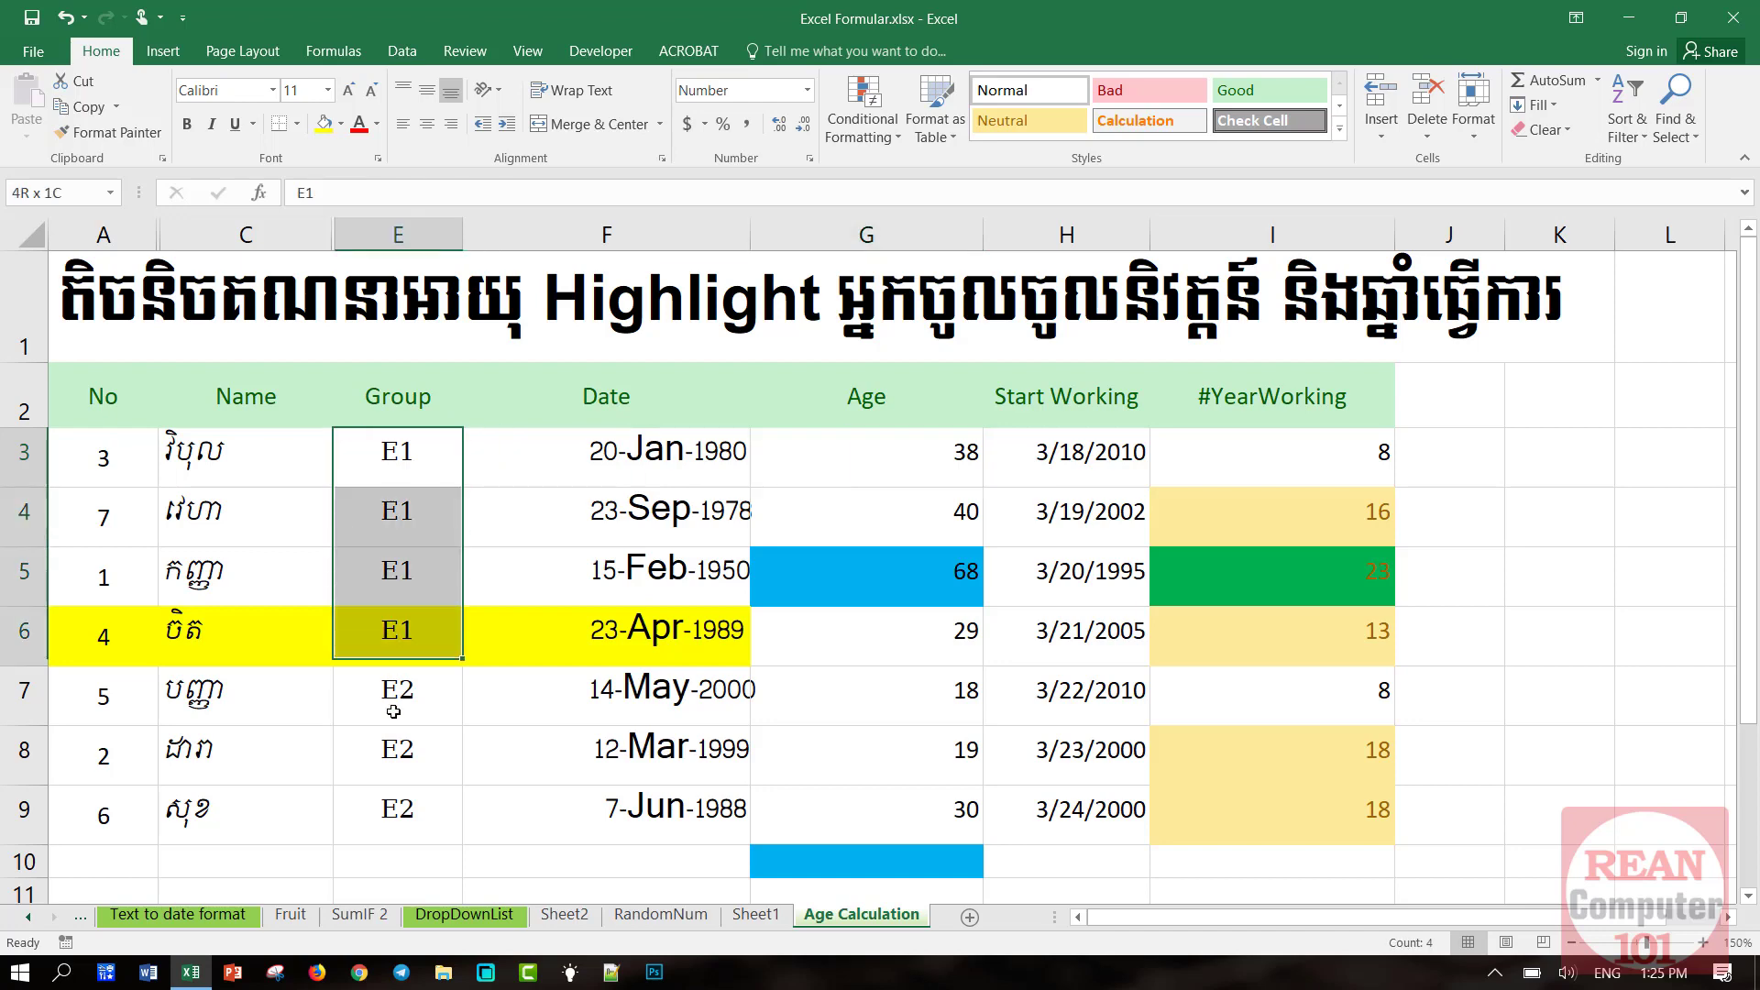
pyautogui.click(889, 473)
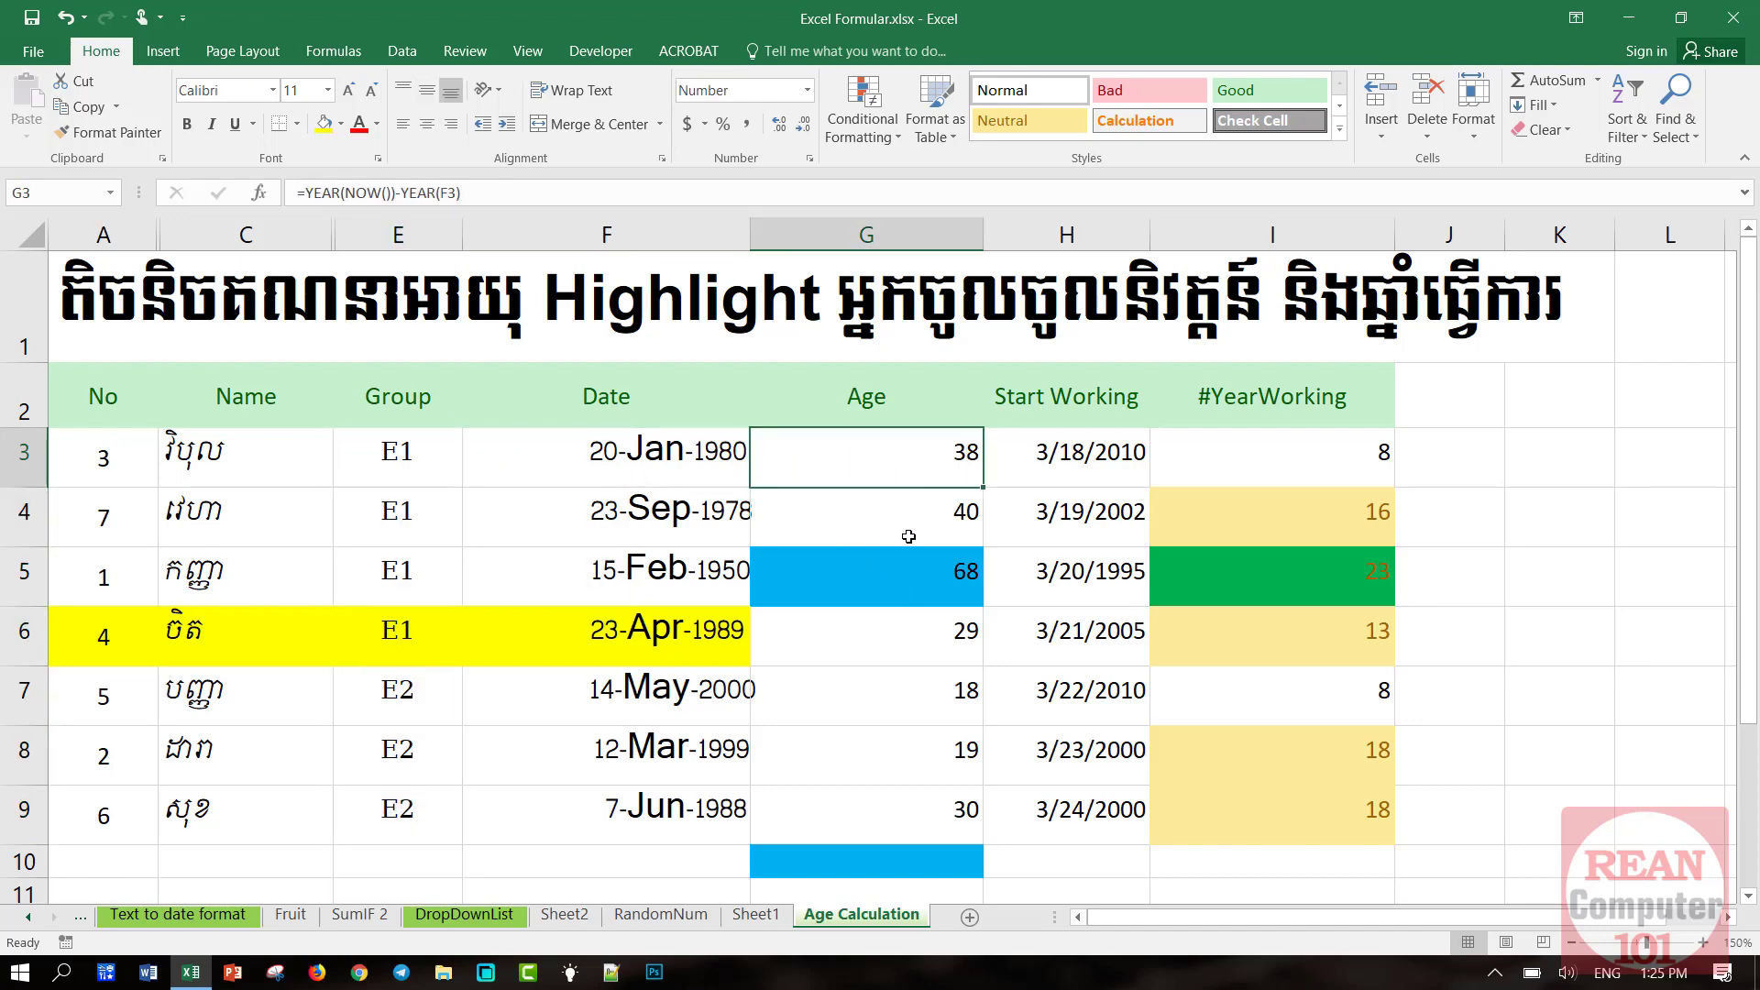
pyautogui.press('BackSpace')
pyautogui.click(902, 589)
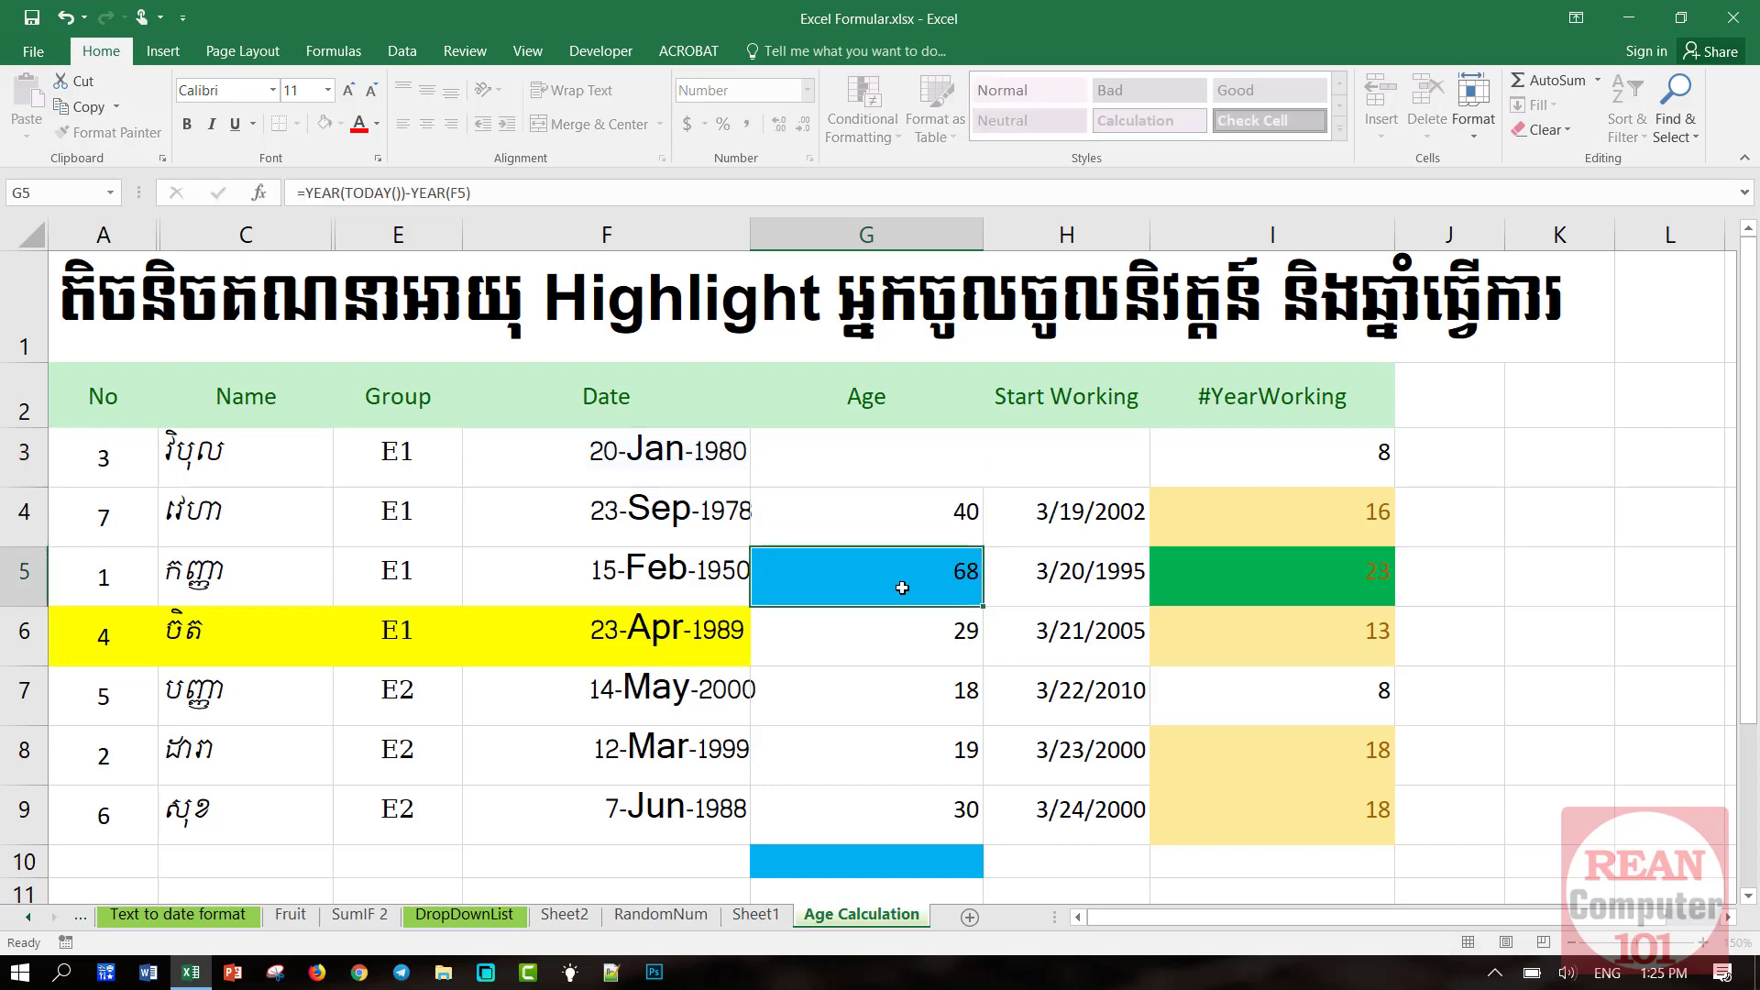
pyautogui.click(887, 473)
pyautogui.moveTo(699, 469); pyautogui.dragTo(681, 731)
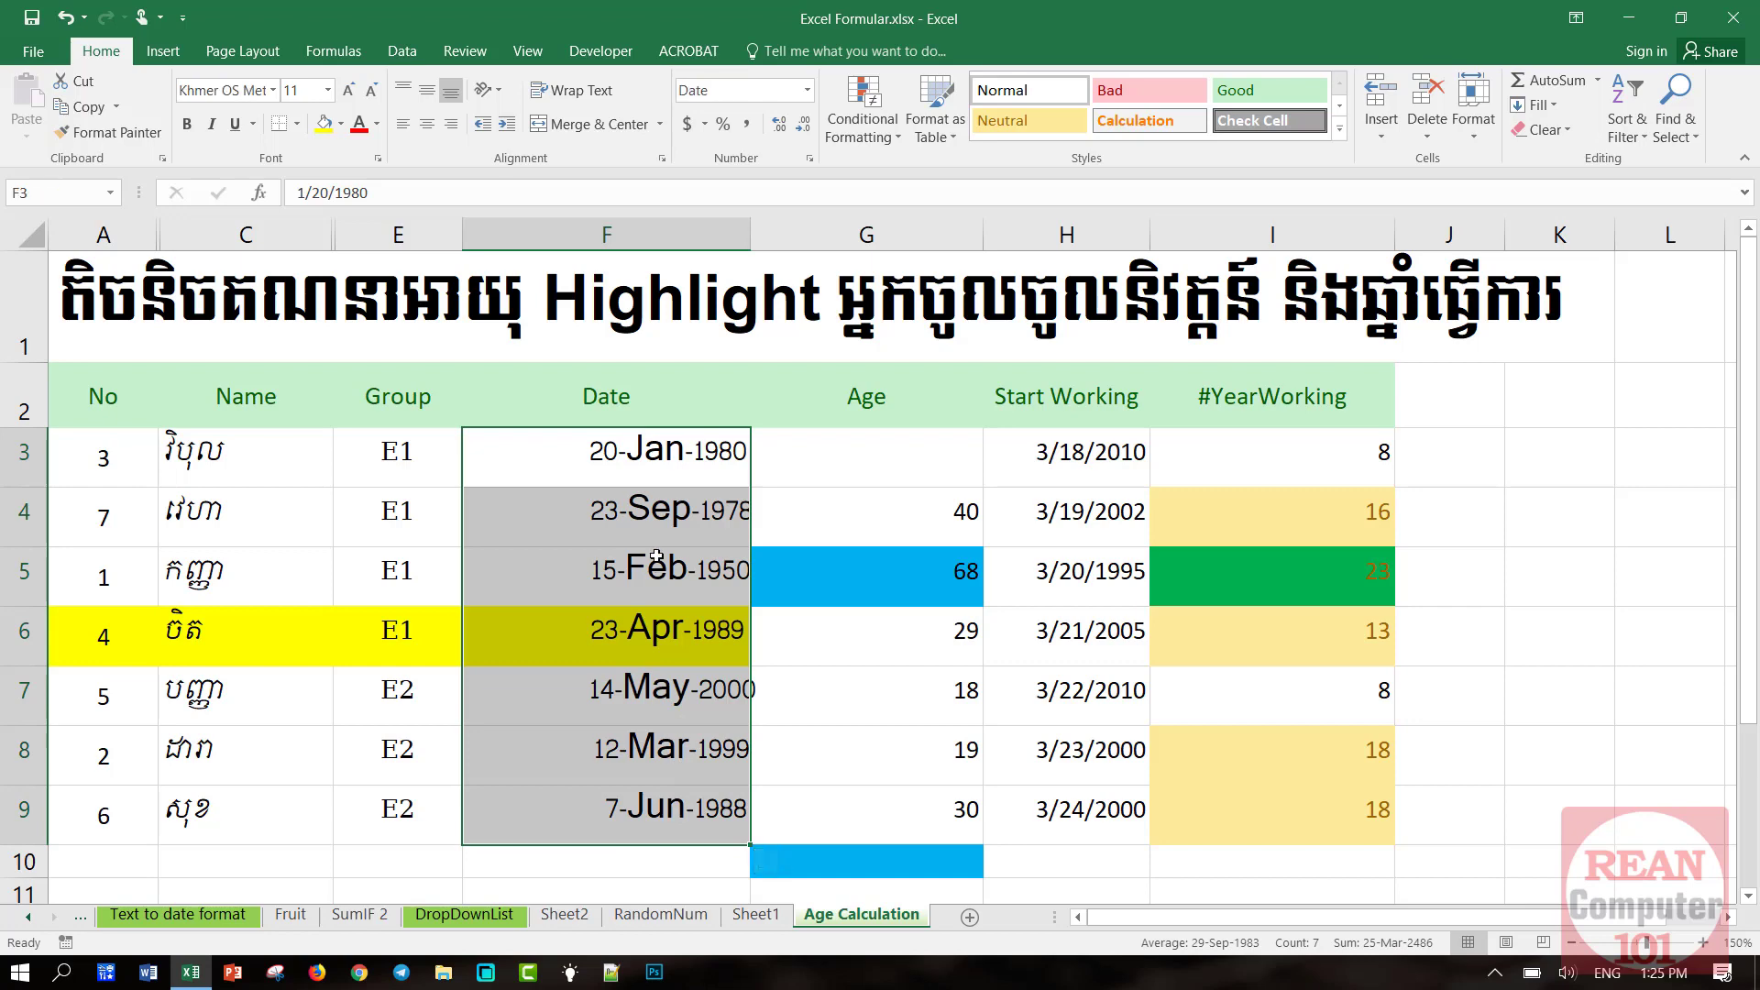
pyautogui.moveTo(682, 731); pyautogui.dragTo(673, 463)
pyautogui.click(885, 476)
pyautogui.moveTo(908, 481); pyautogui.dragTo(940, 466)
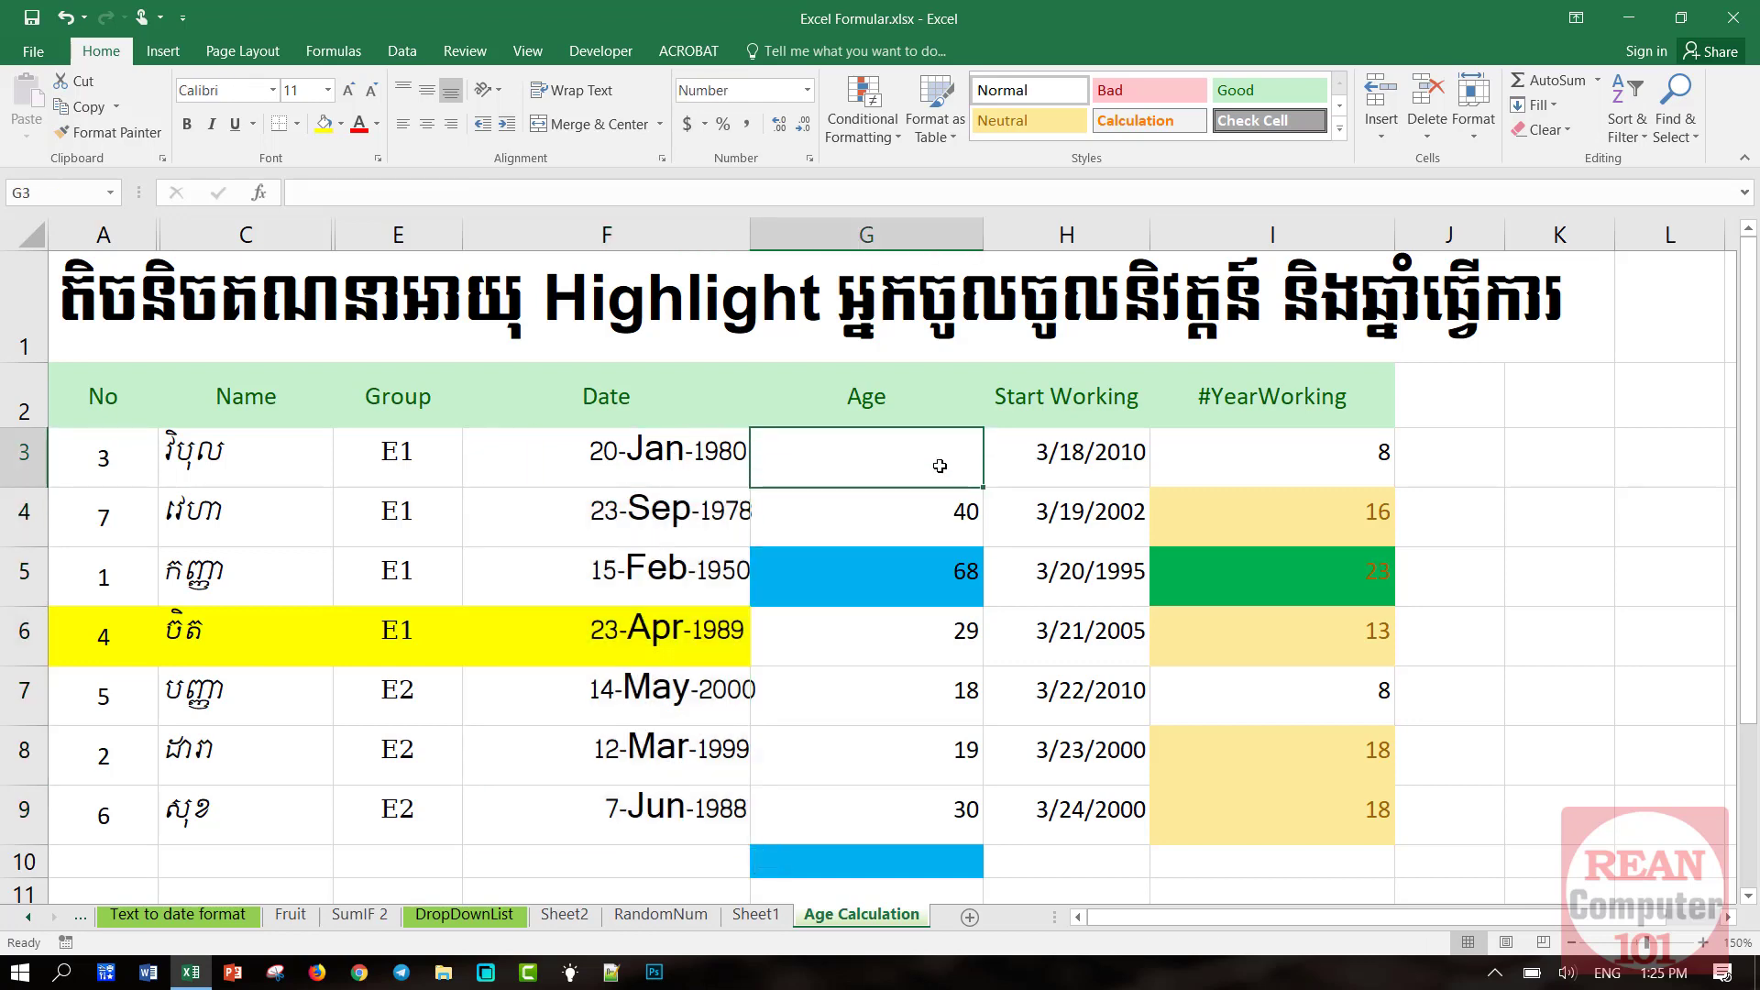
# Enter =YEAR(TODAY())-YEAR(F3) in G3 and accept Excel's correction so it shows 38
pyautogui.write('=y')
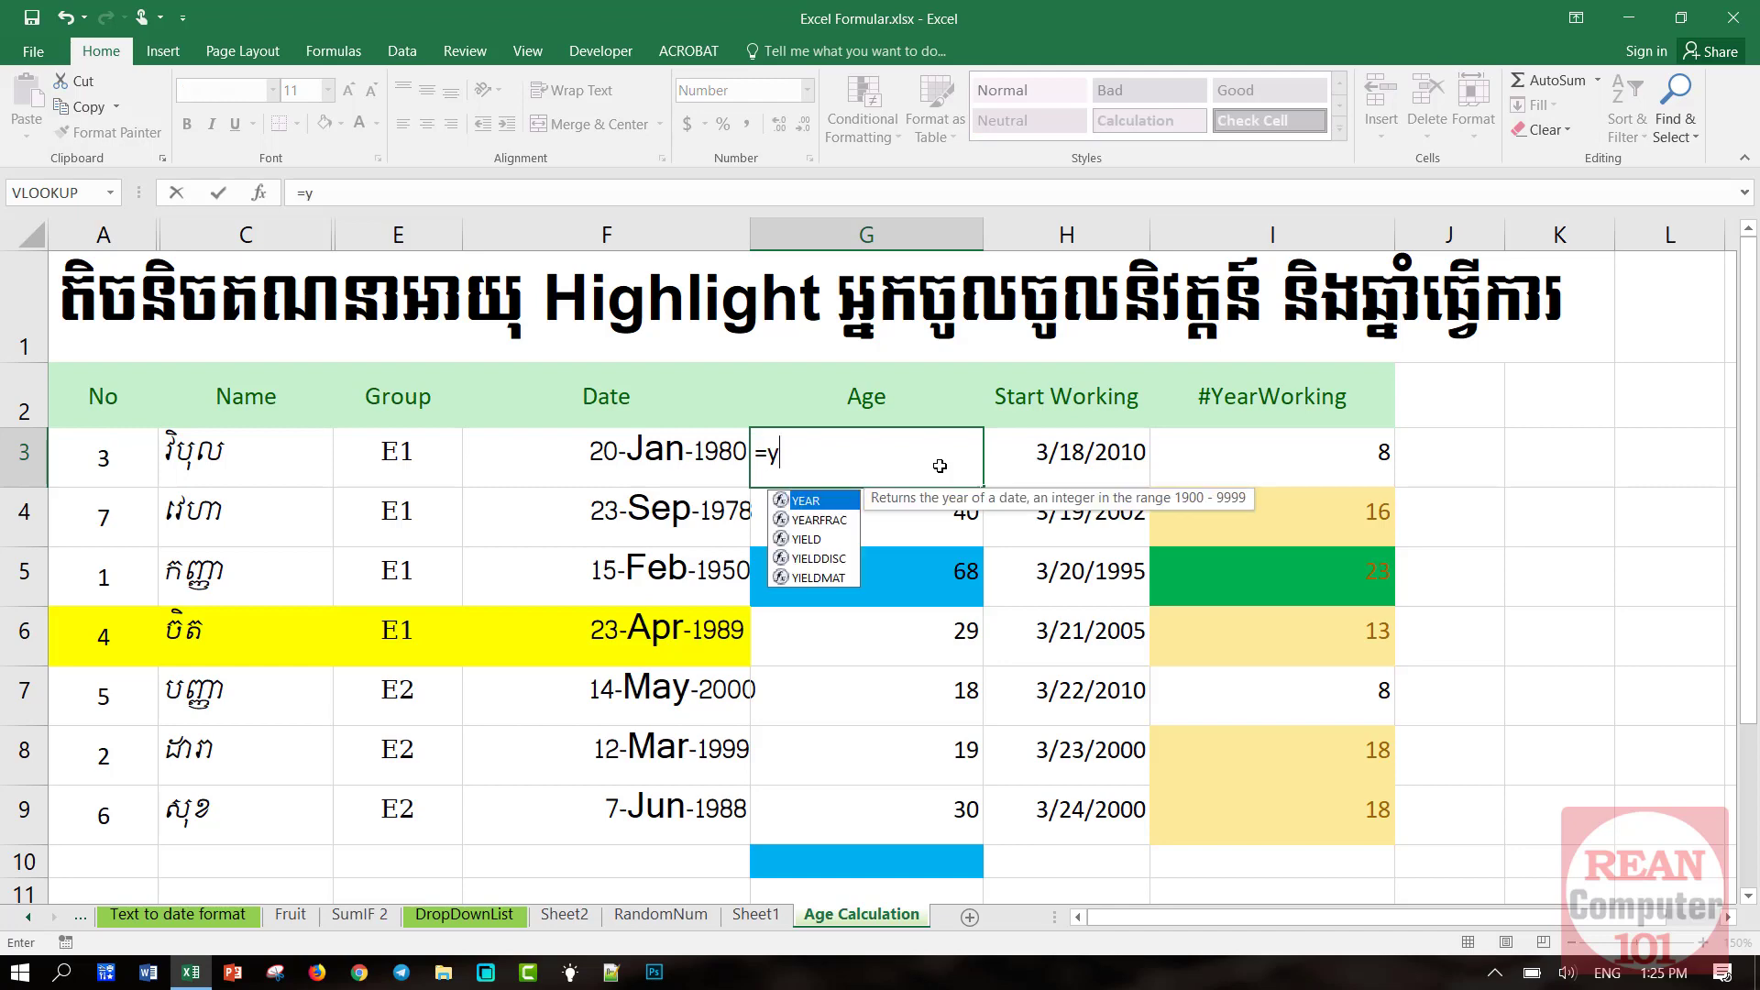
pyautogui.write('ear(')
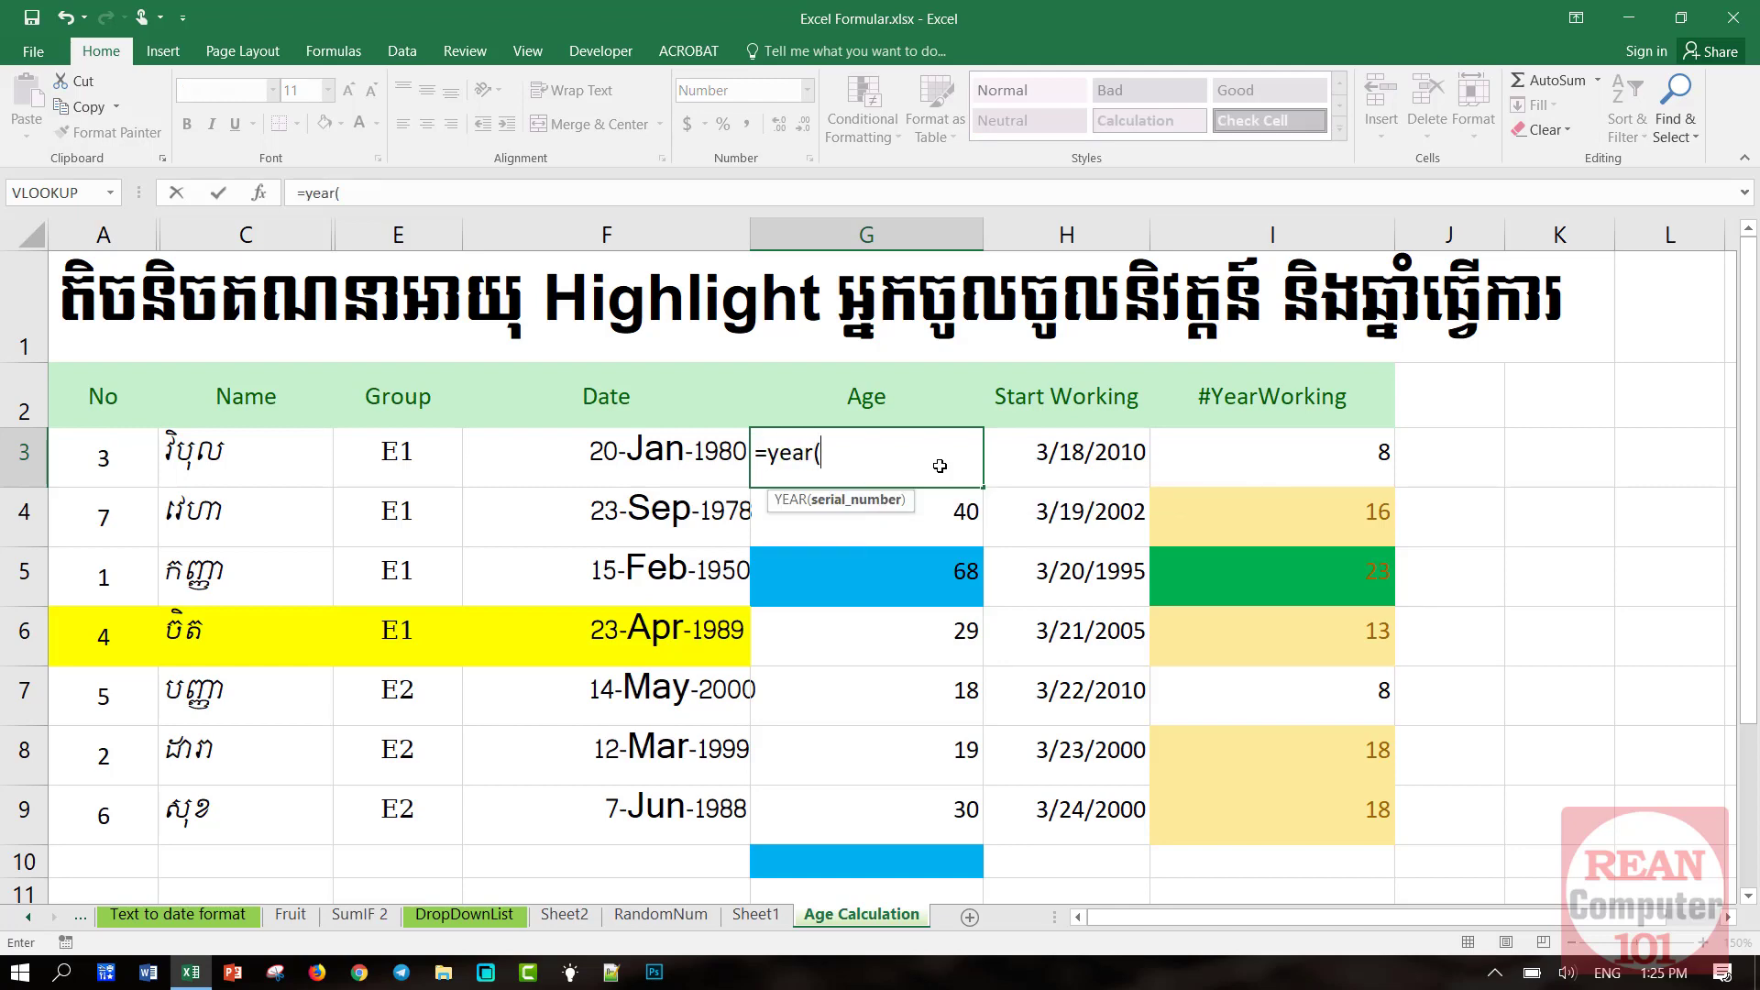
pyautogui.write('tod')
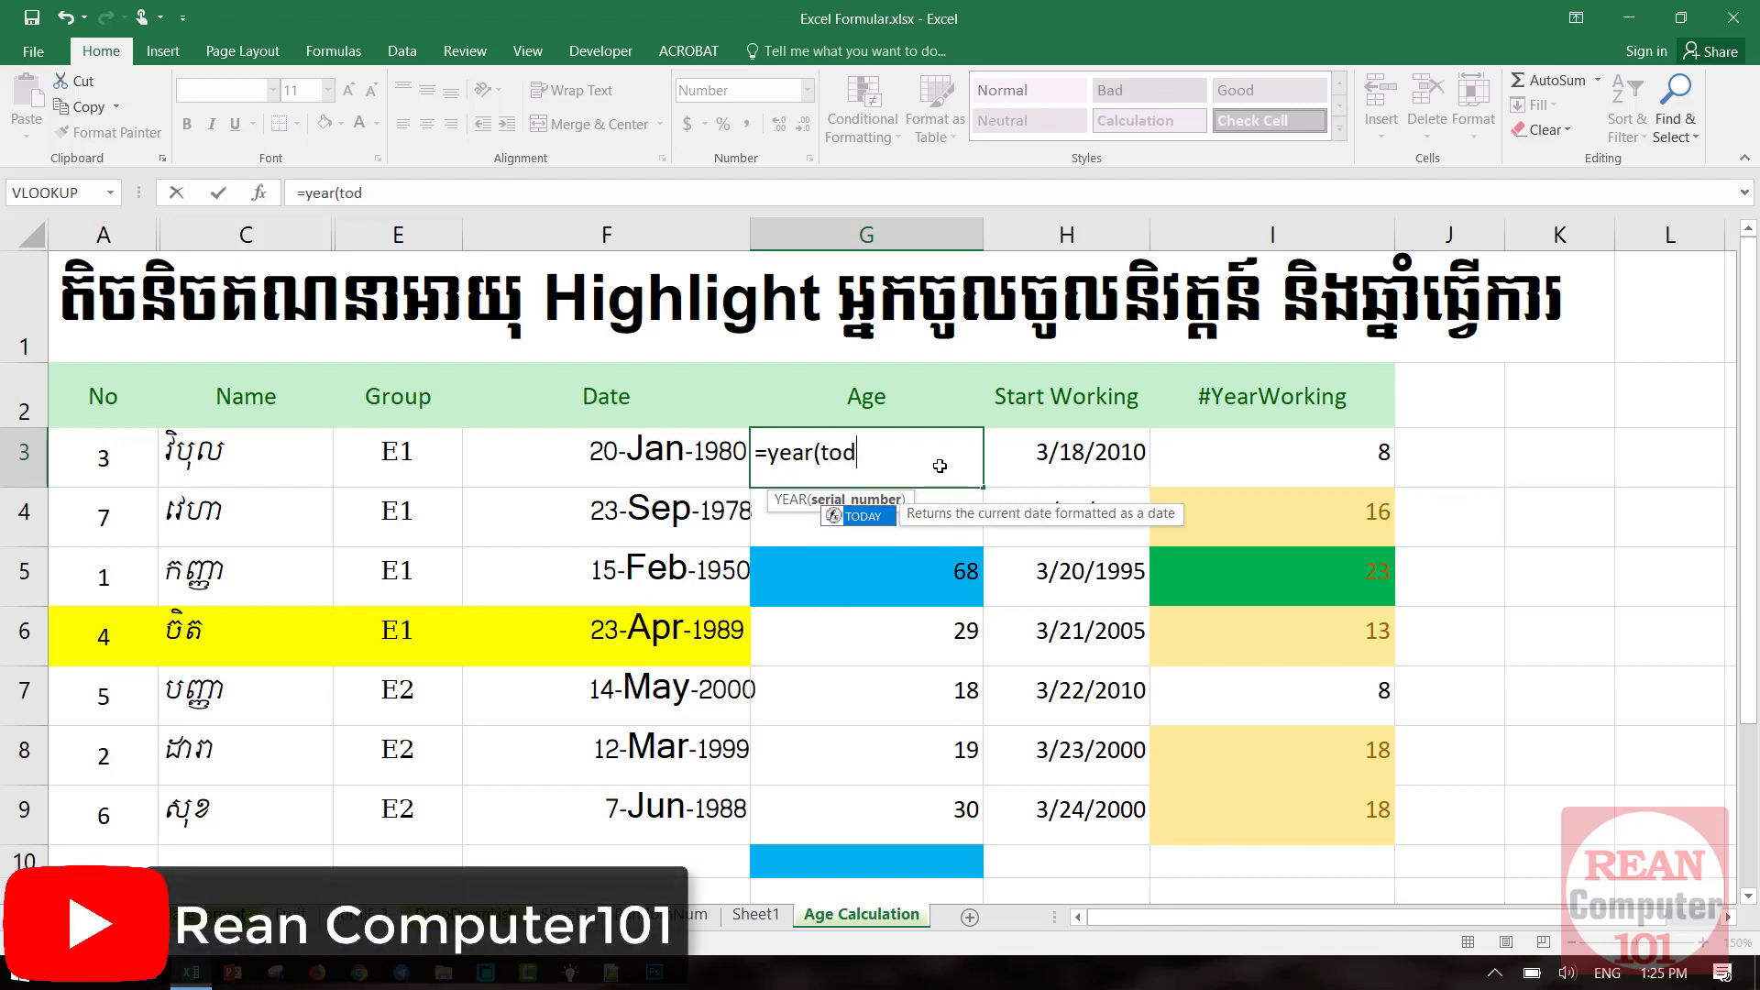
pyautogui.write('ay')
pyautogui.write('()')
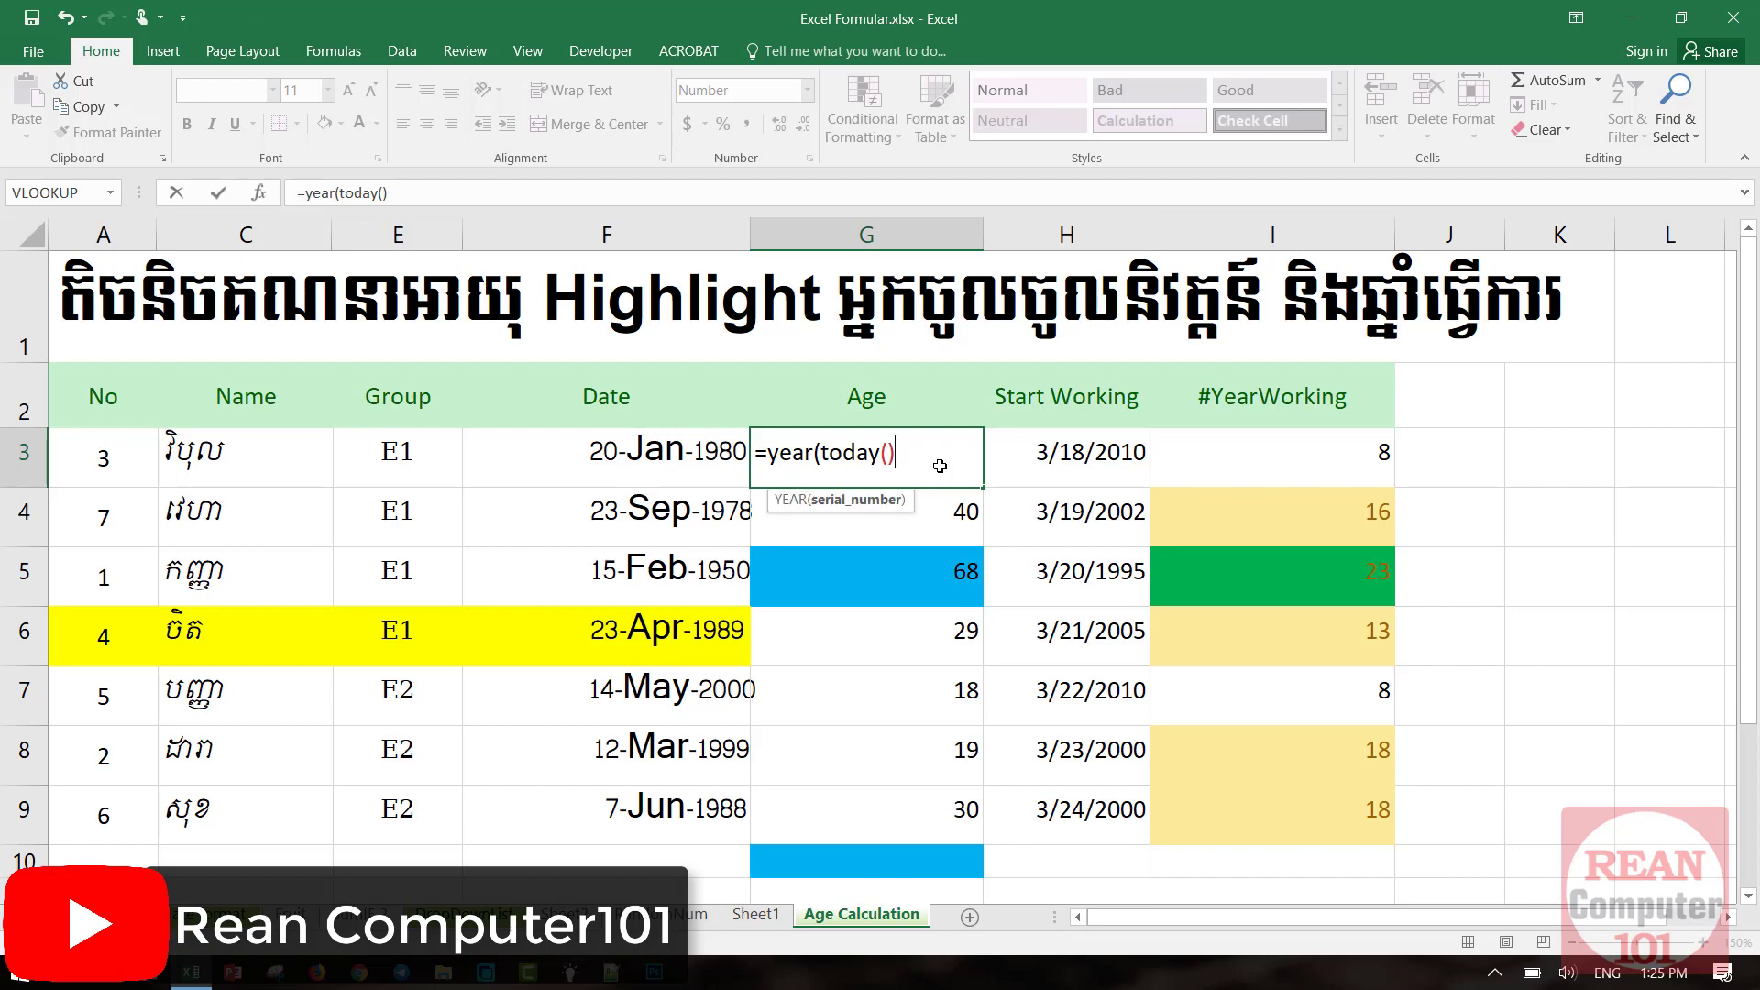
pyautogui.write(')')
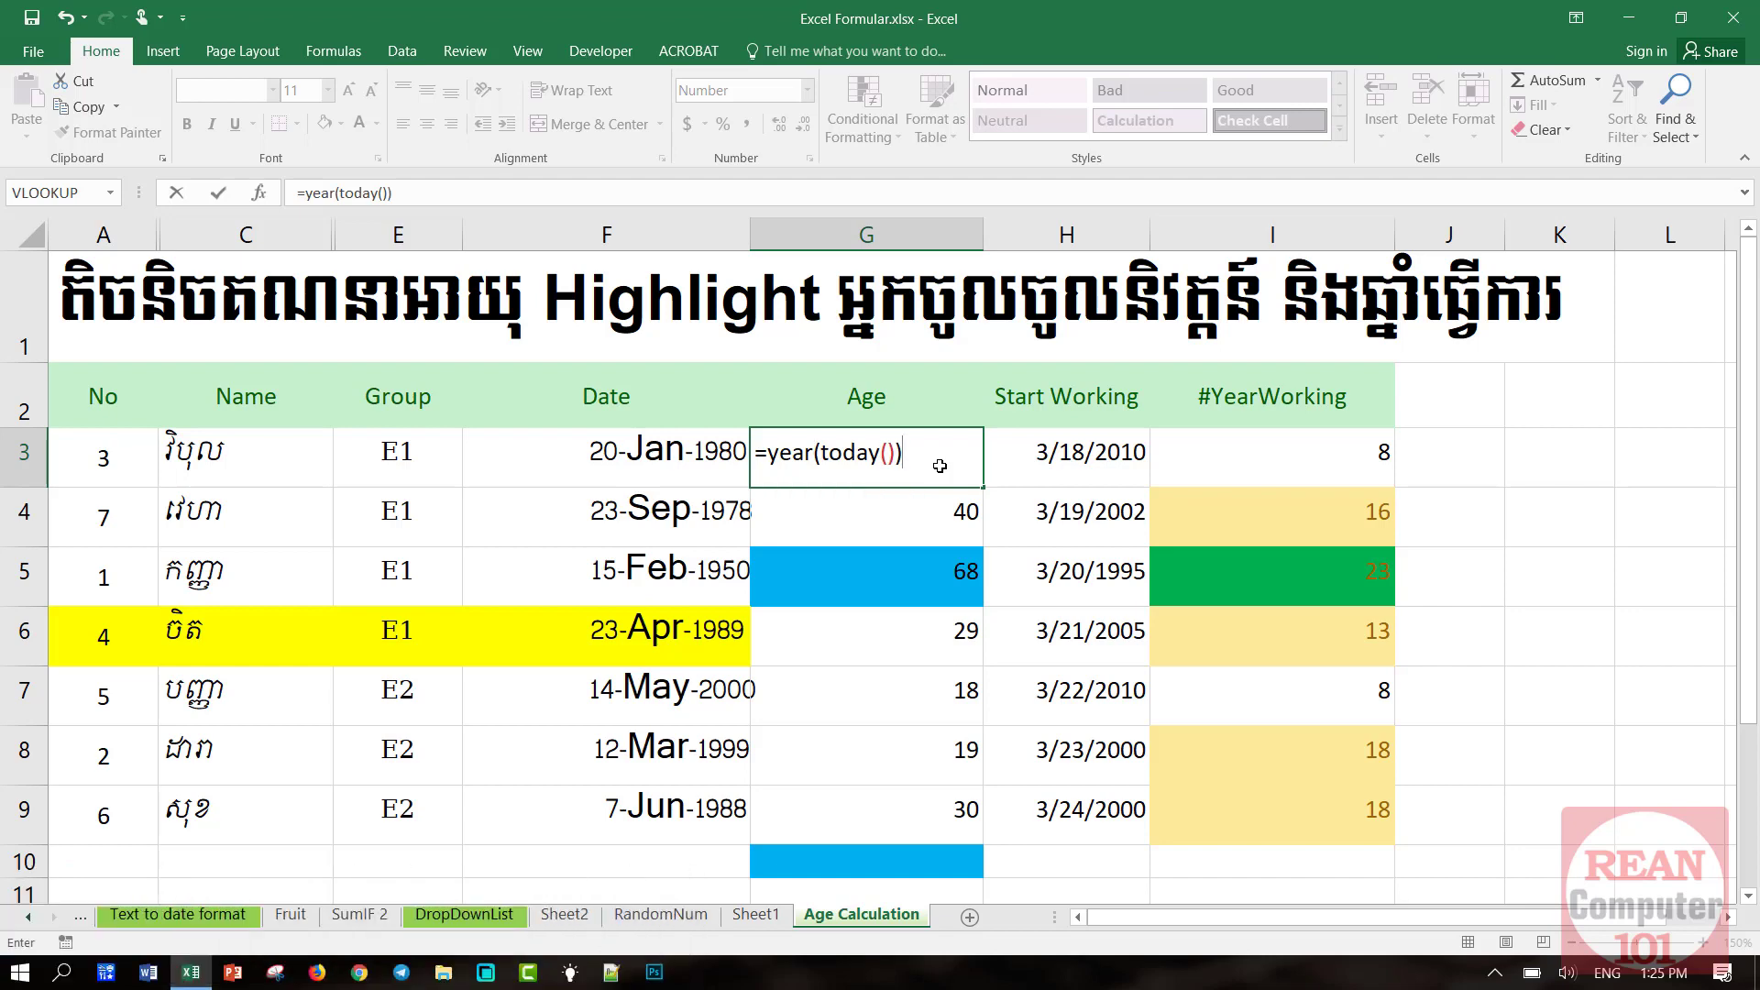
pyautogui.write('-')
pyautogui.write('year(')
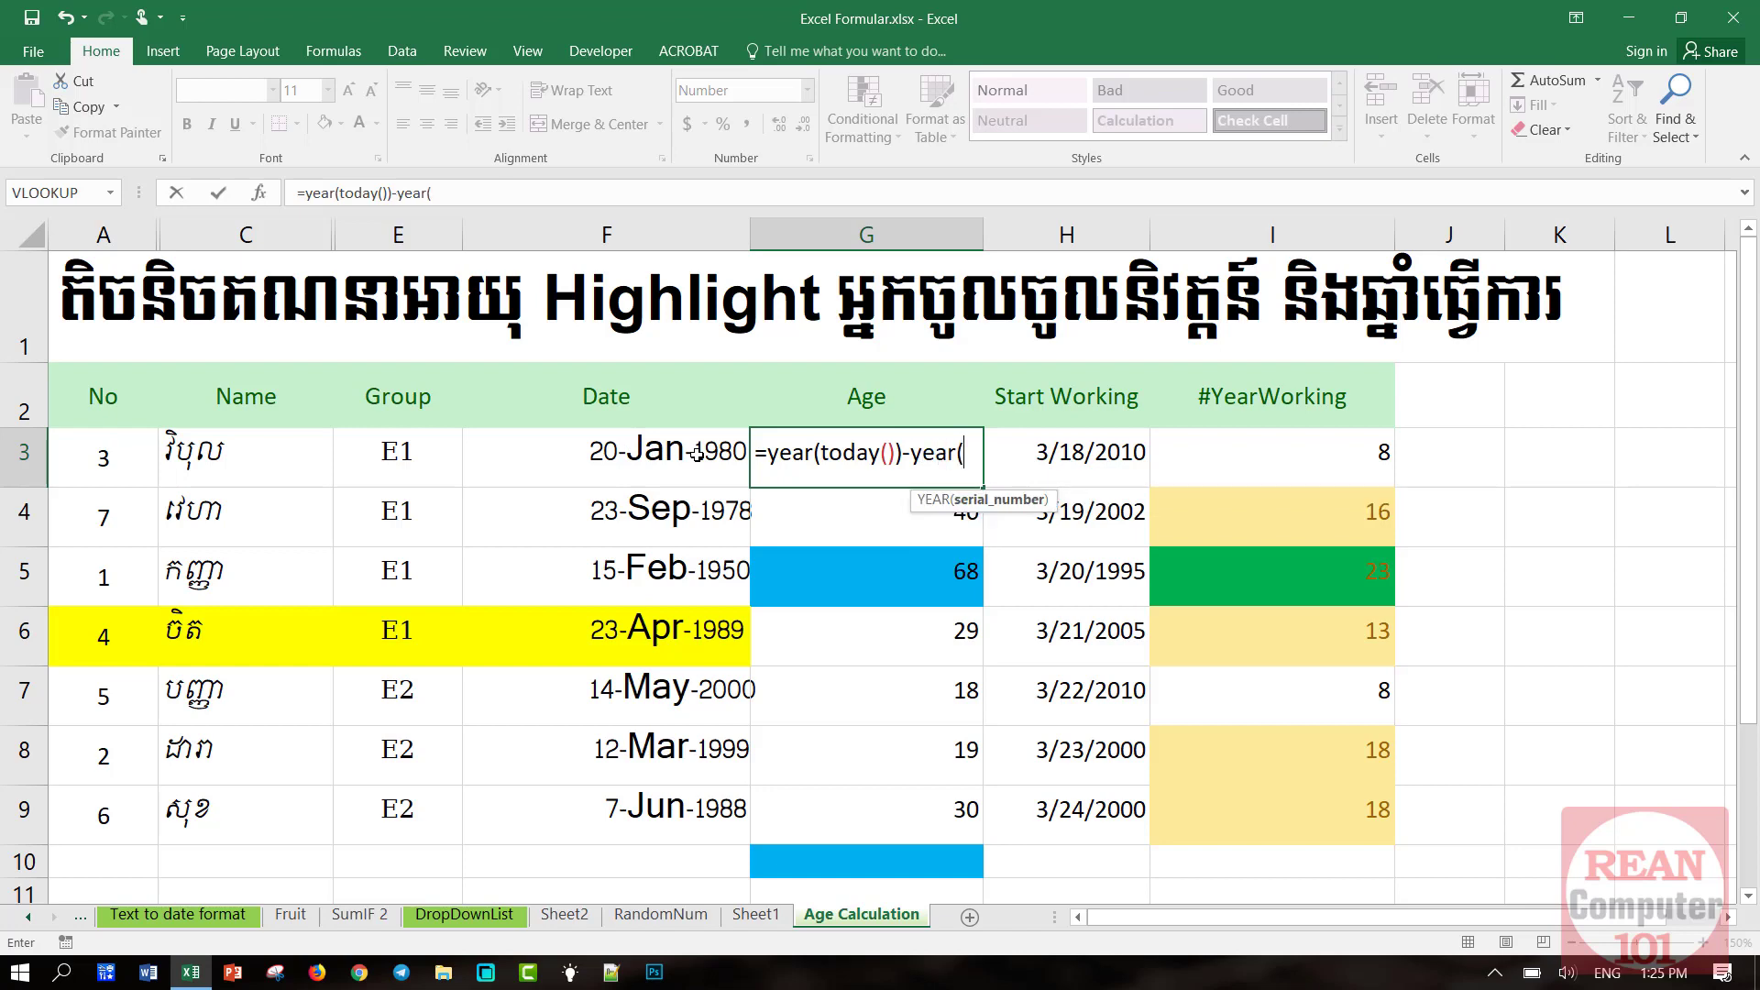
pyautogui.click(674, 463)
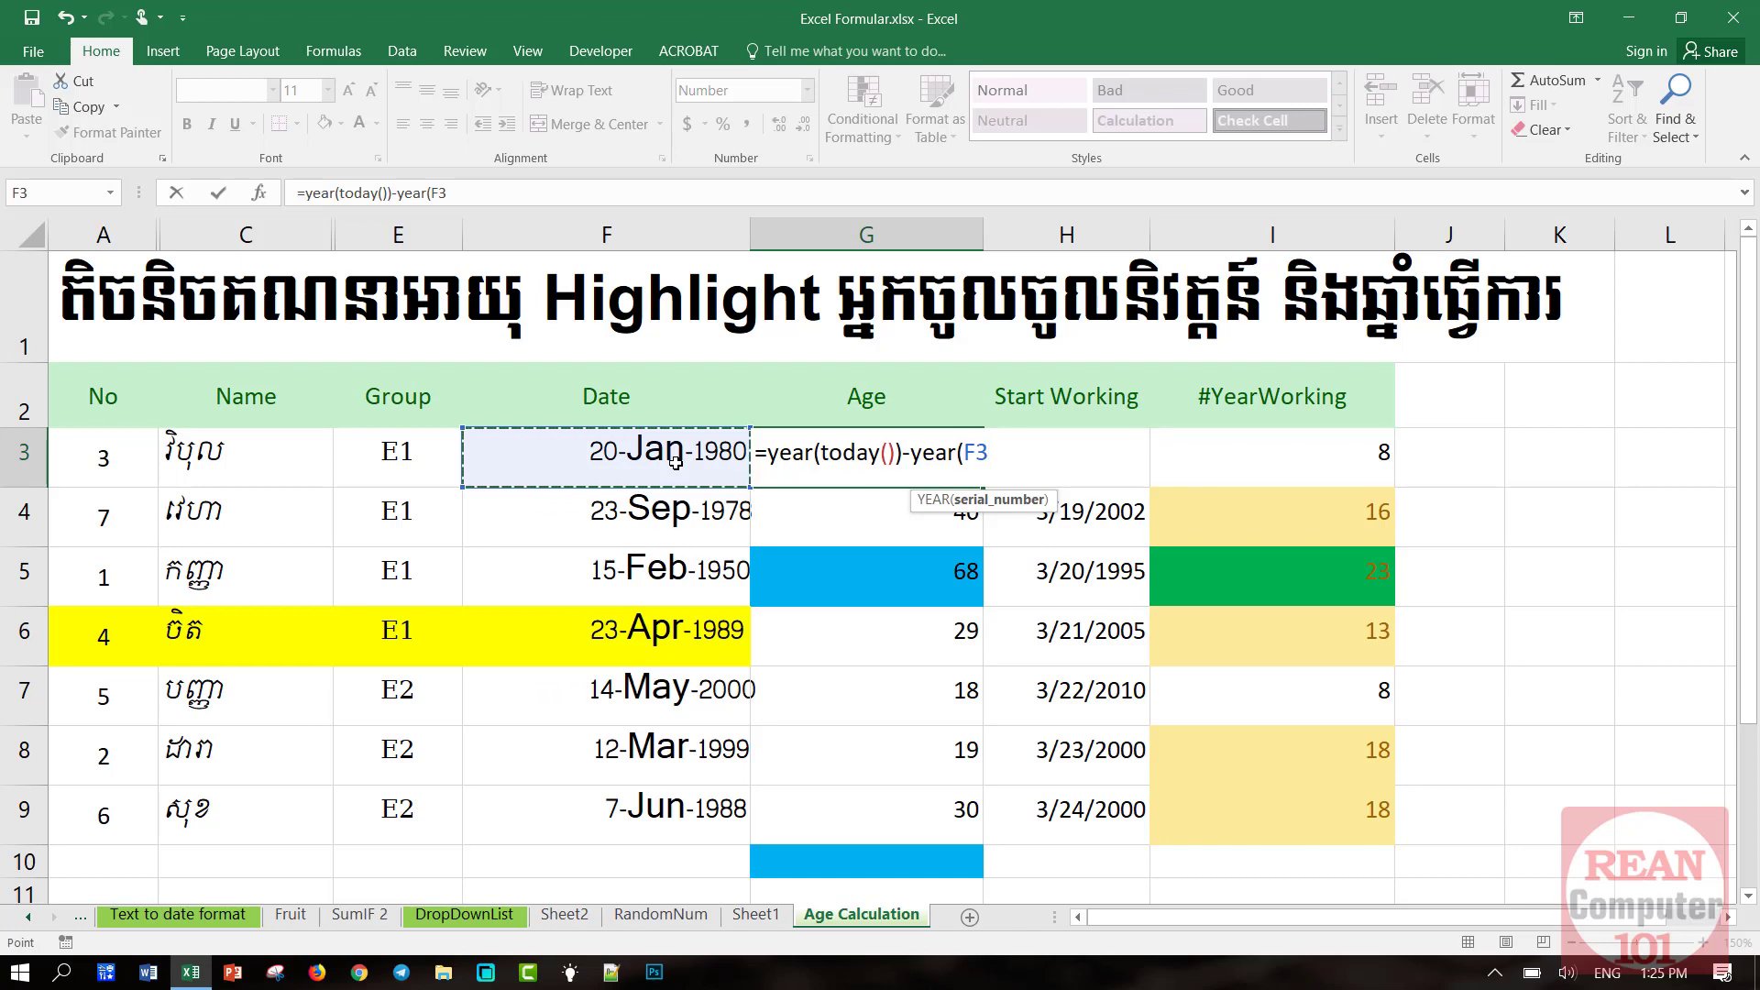
pyautogui.click(922, 452)
pyautogui.click(996, 451)
pyautogui.press('Return')
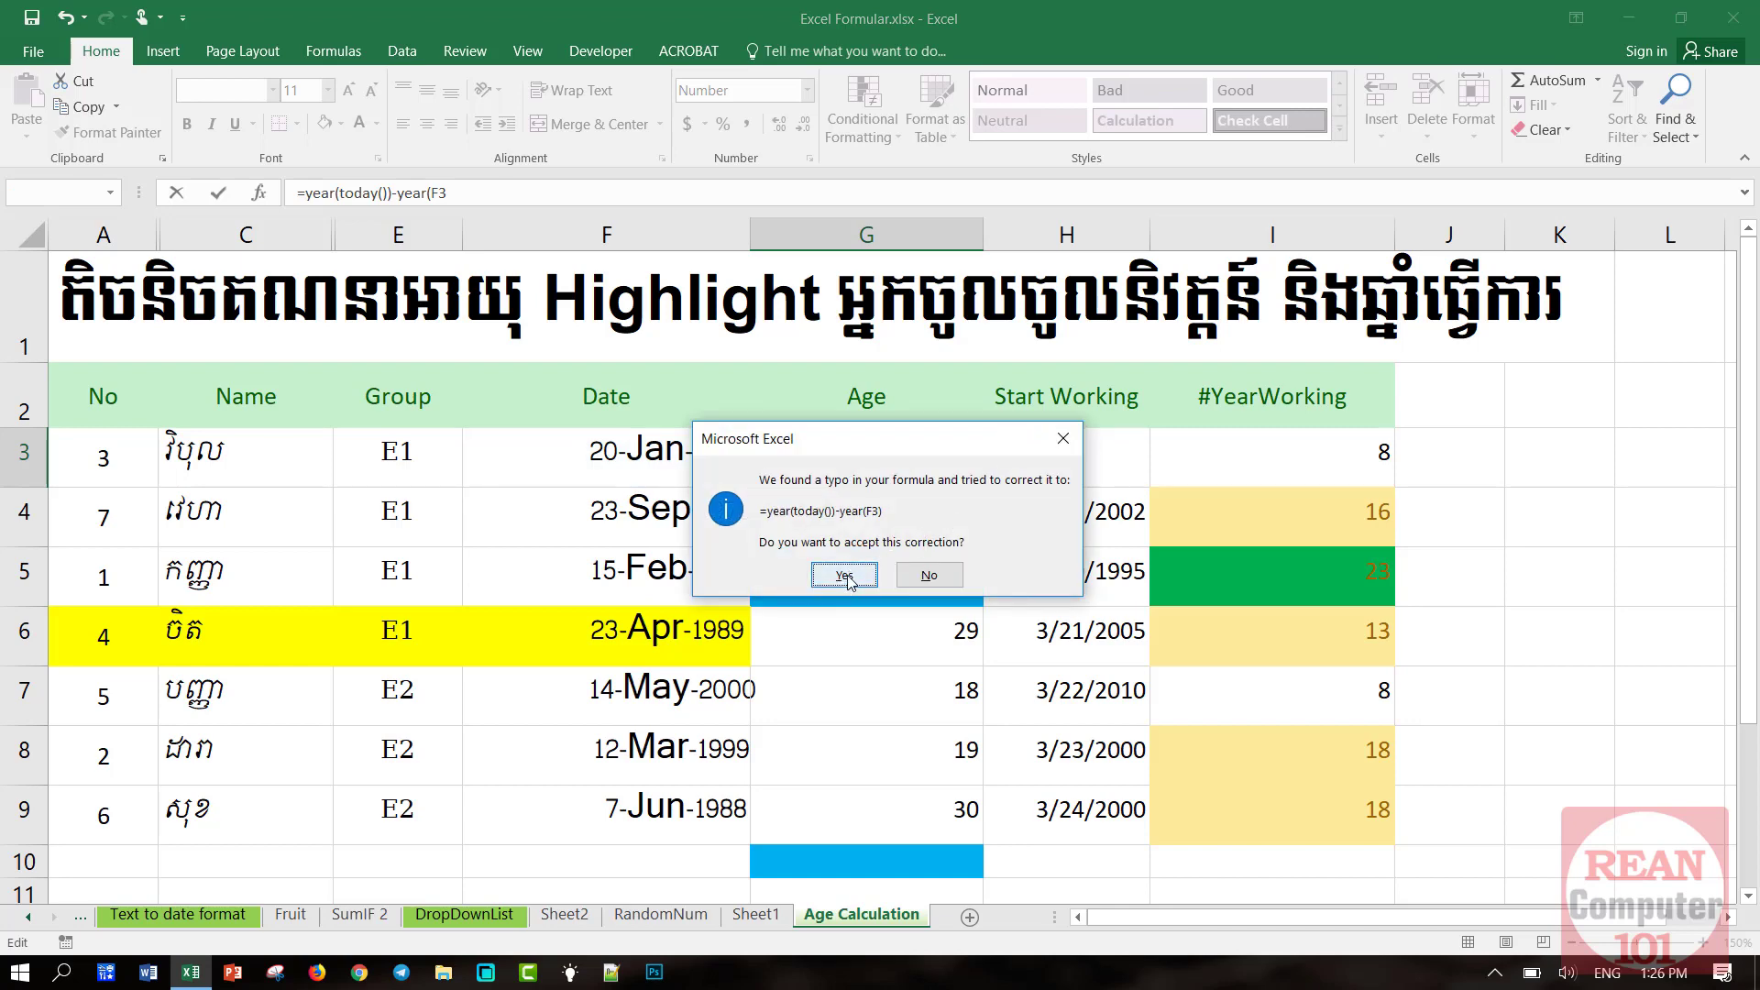
pyautogui.click(845, 576)
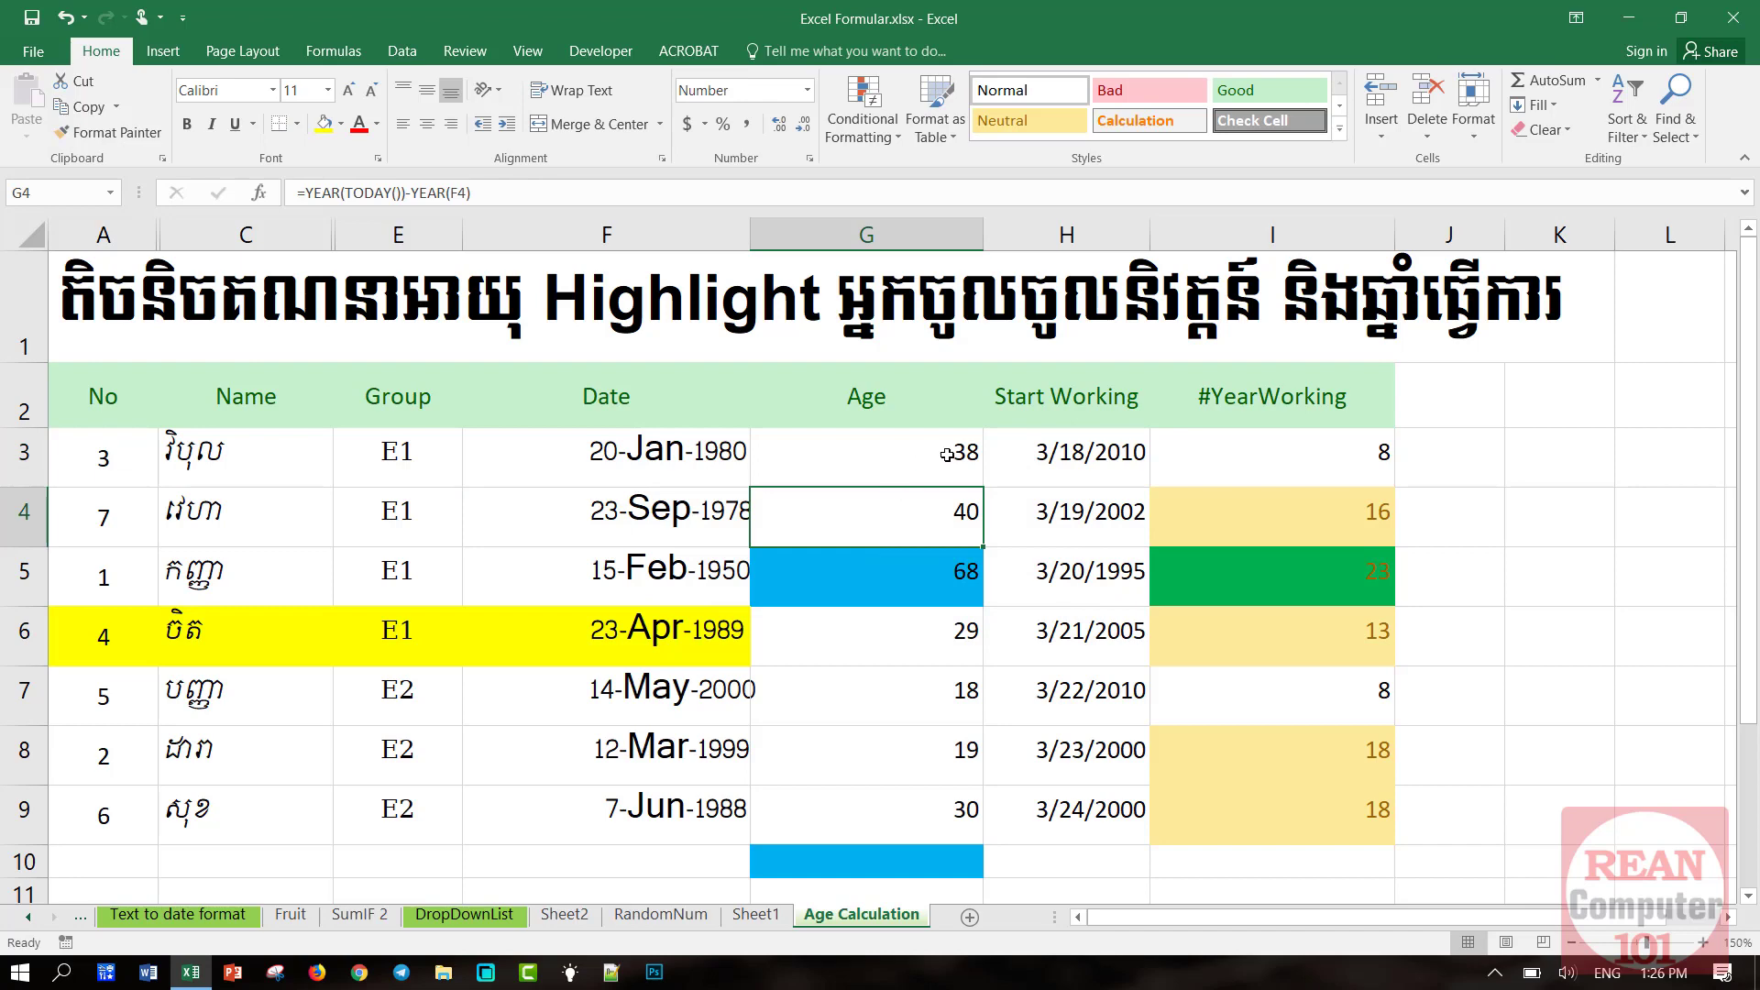
# Recommit G3's age formula and check the birth date stored in F3
pyautogui.doubleClick(948, 454)
pyautogui.click(927, 453)
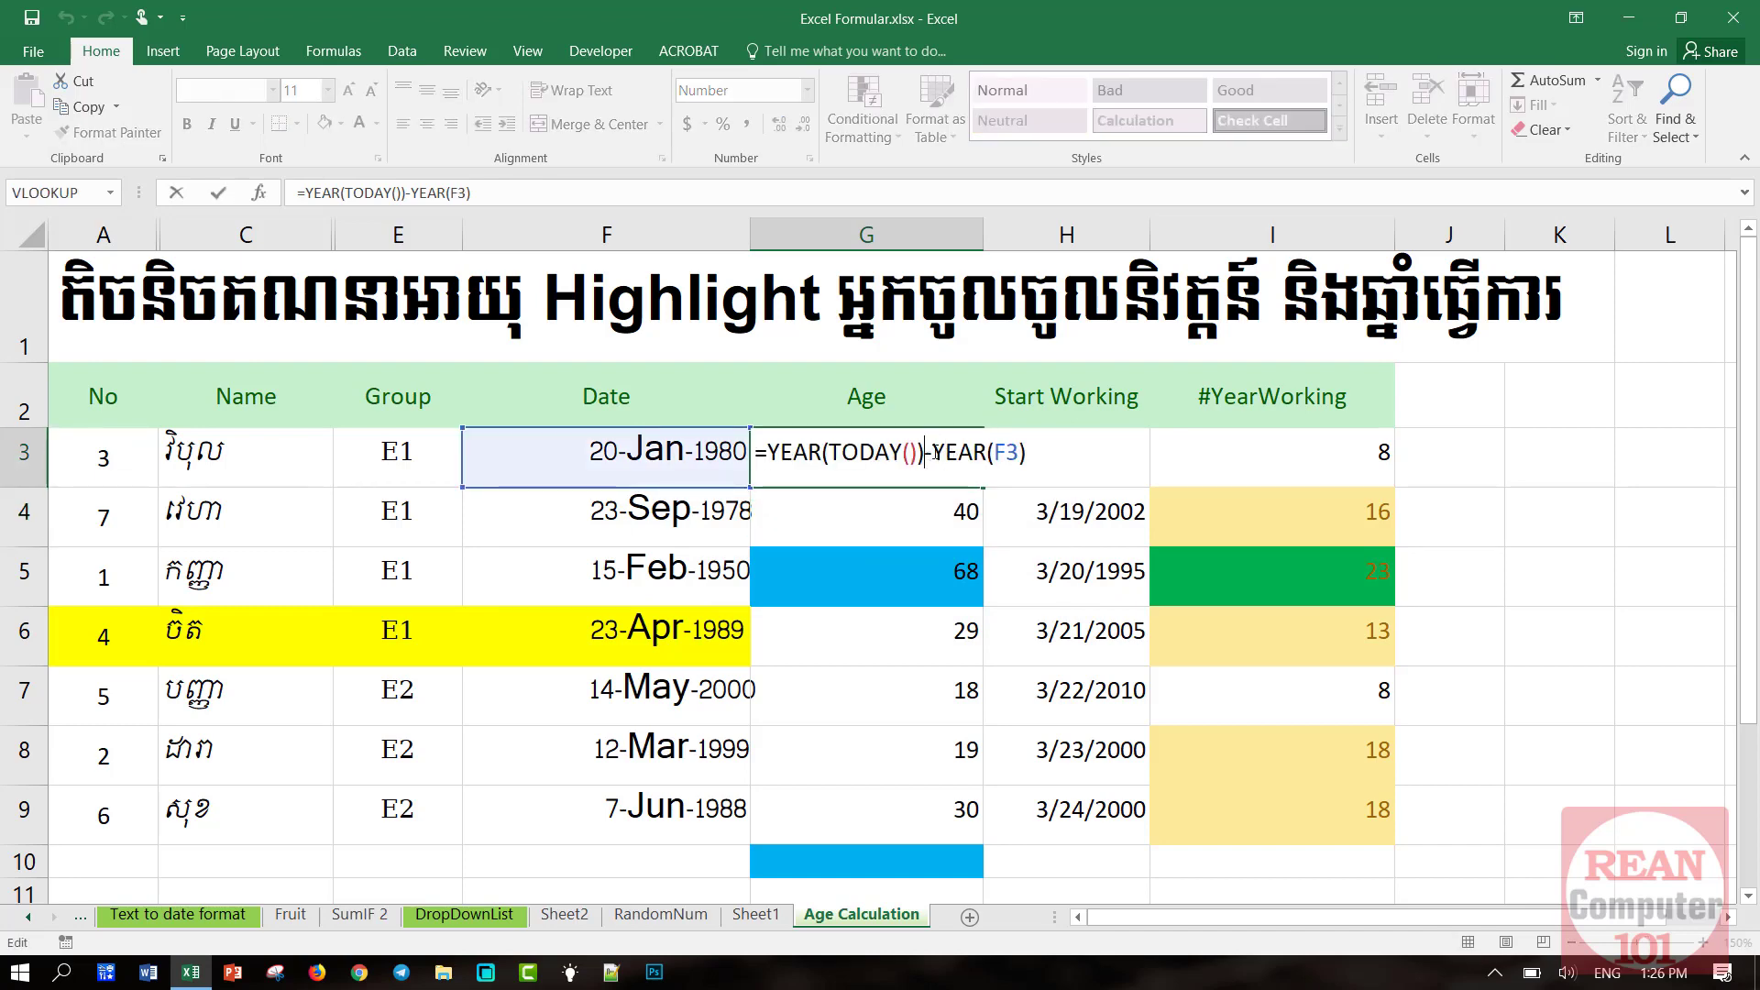
pyautogui.moveTo(933, 453); pyautogui.dragTo(1029, 453)
pyautogui.click(1029, 451)
pyautogui.press('Return')
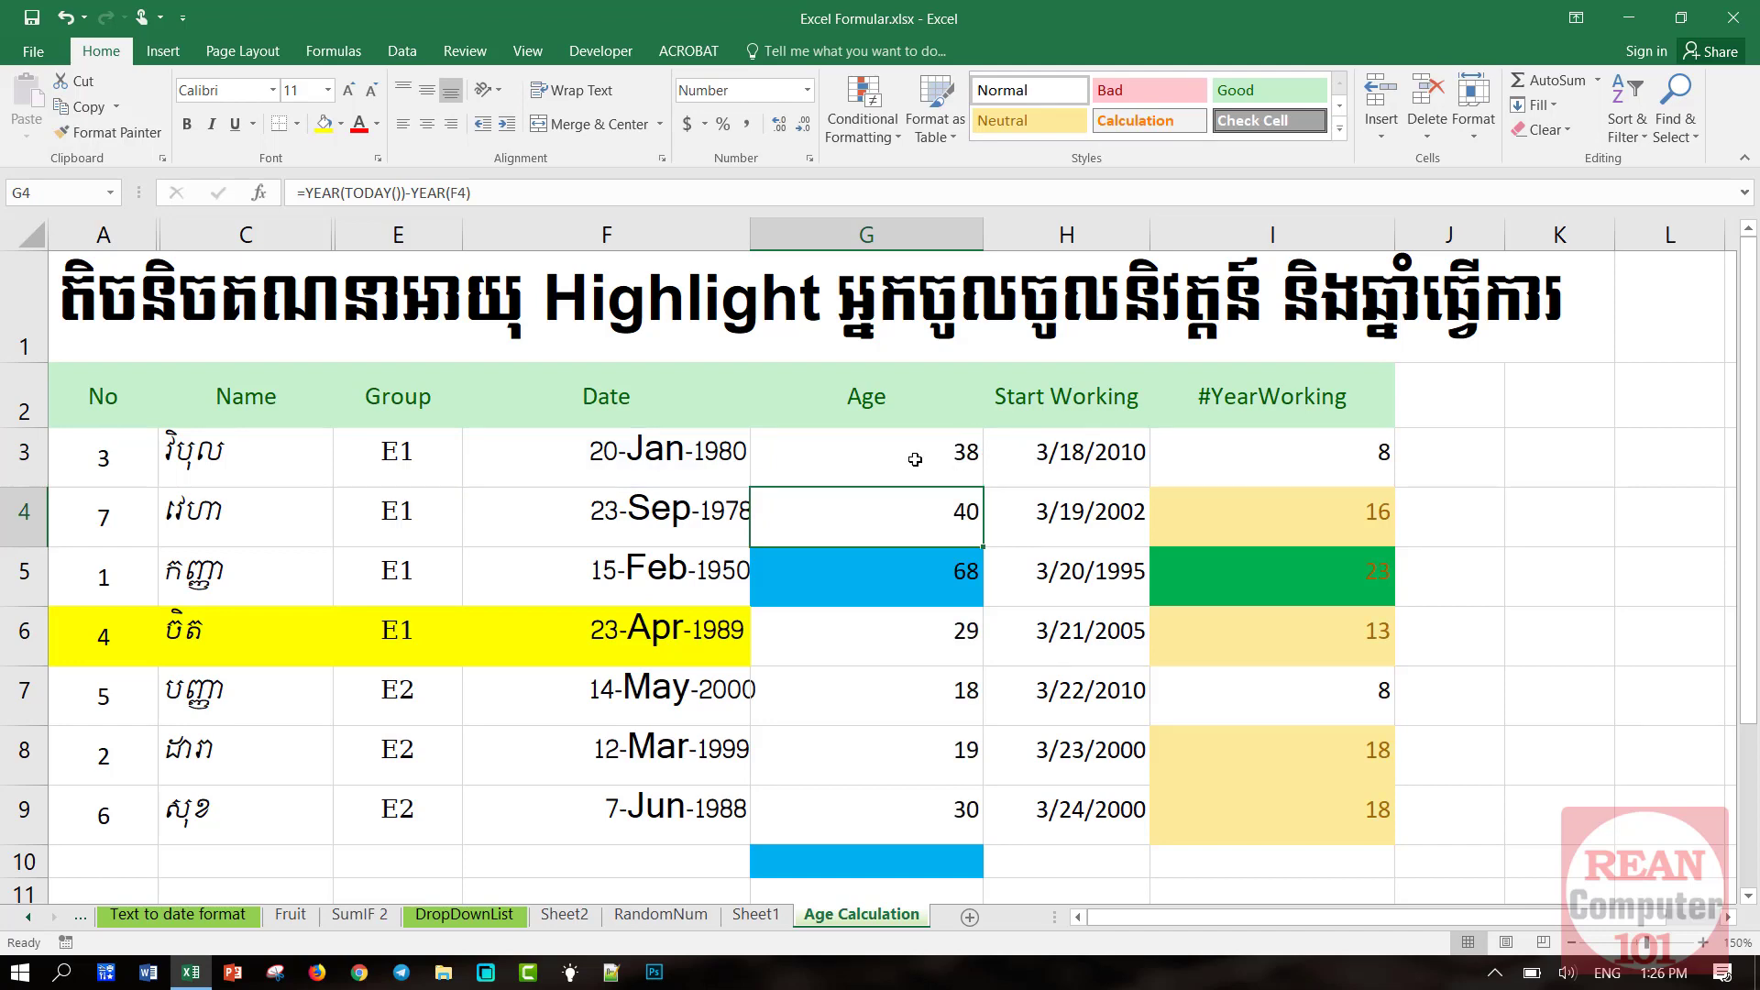
pyautogui.doubleClick(917, 453)
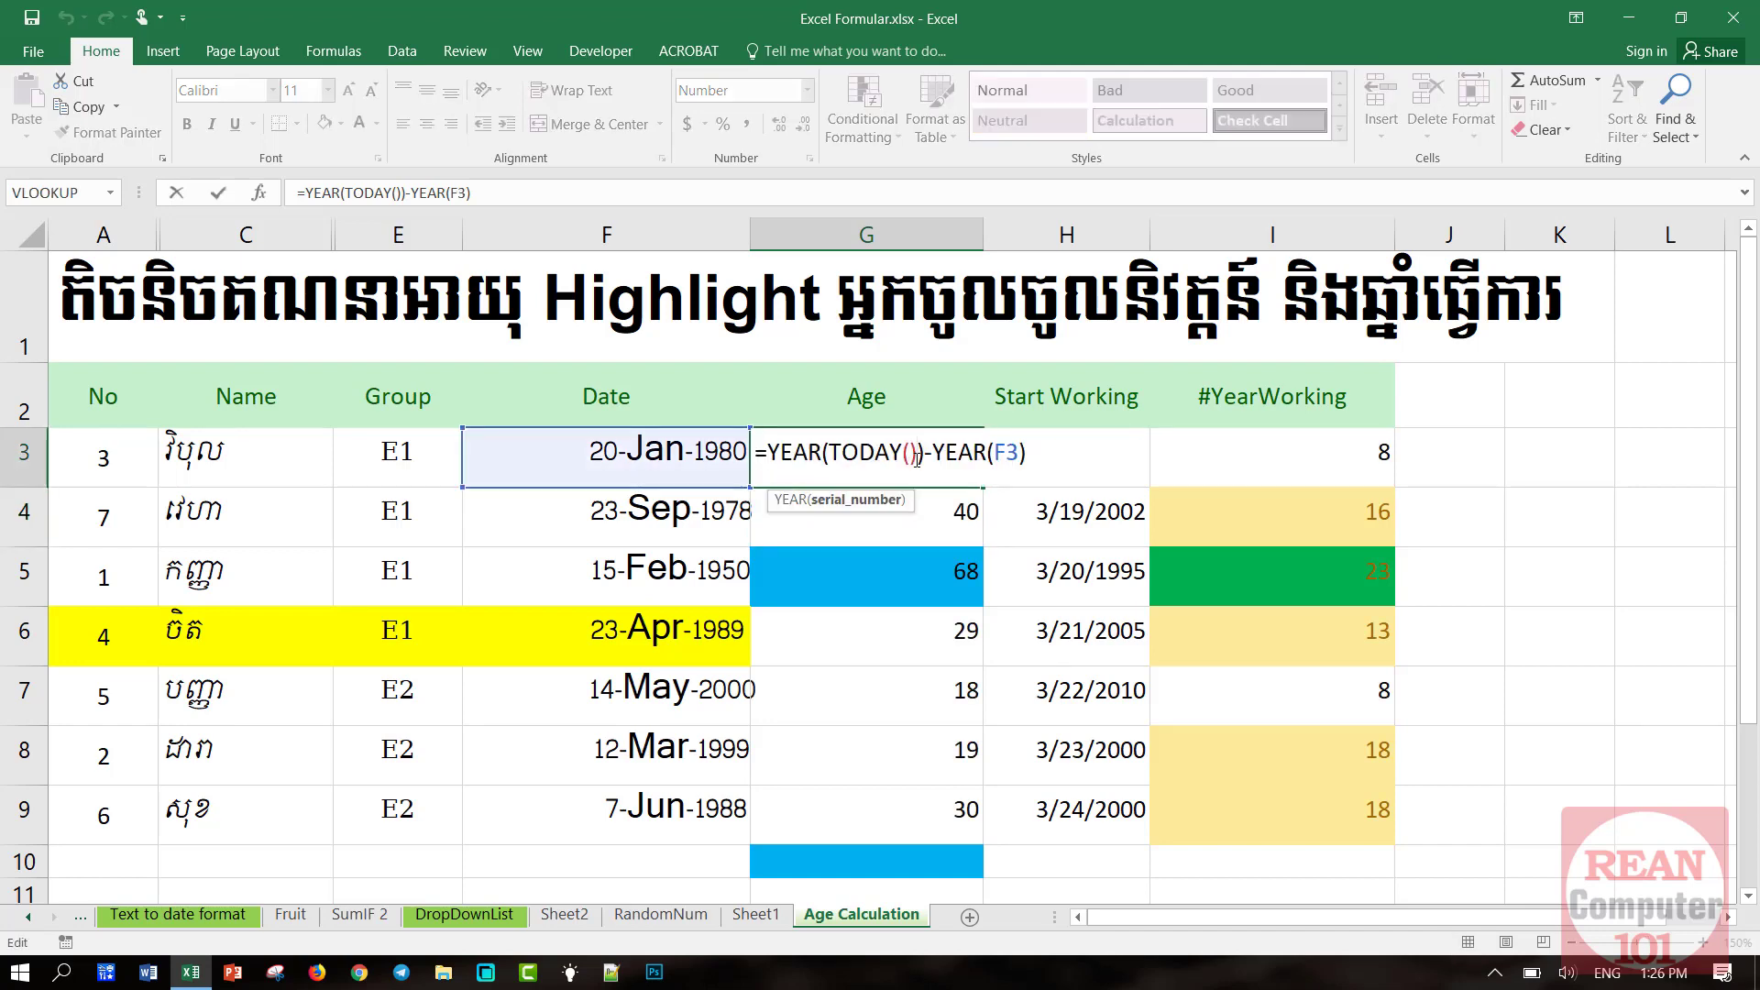
pyautogui.press('Return')
pyautogui.click(729, 455)
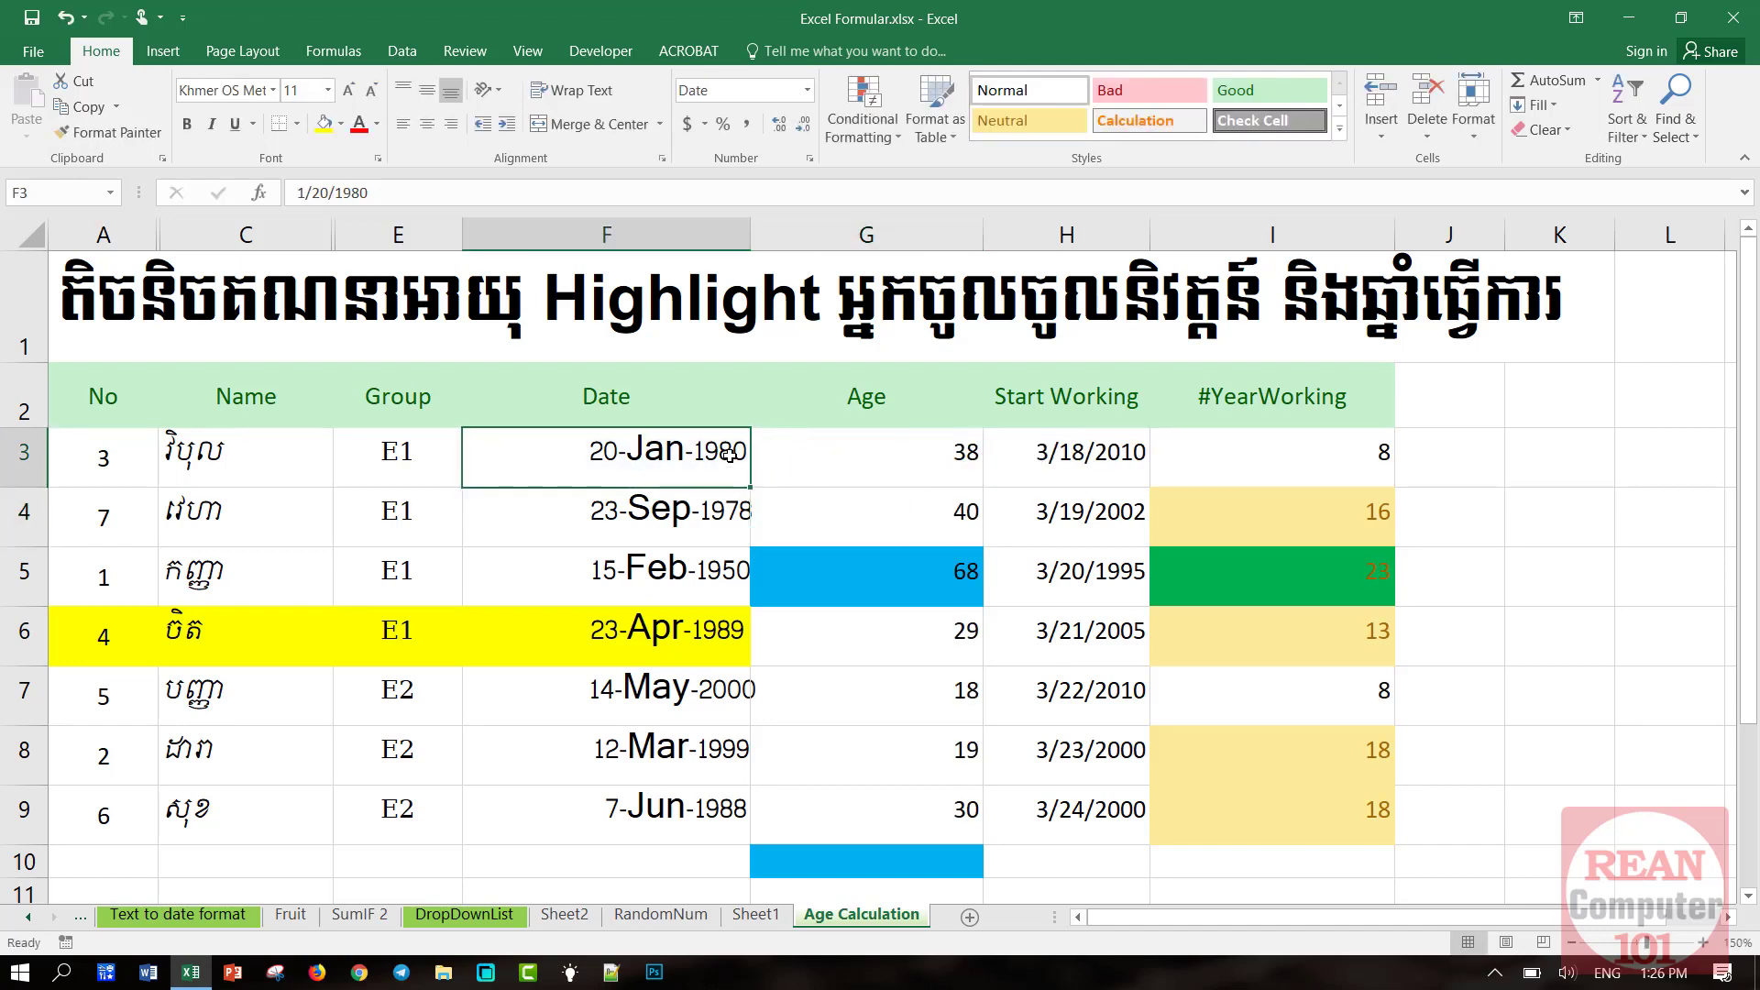
pyautogui.doubleClick(729, 455)
pyautogui.click(850, 457)
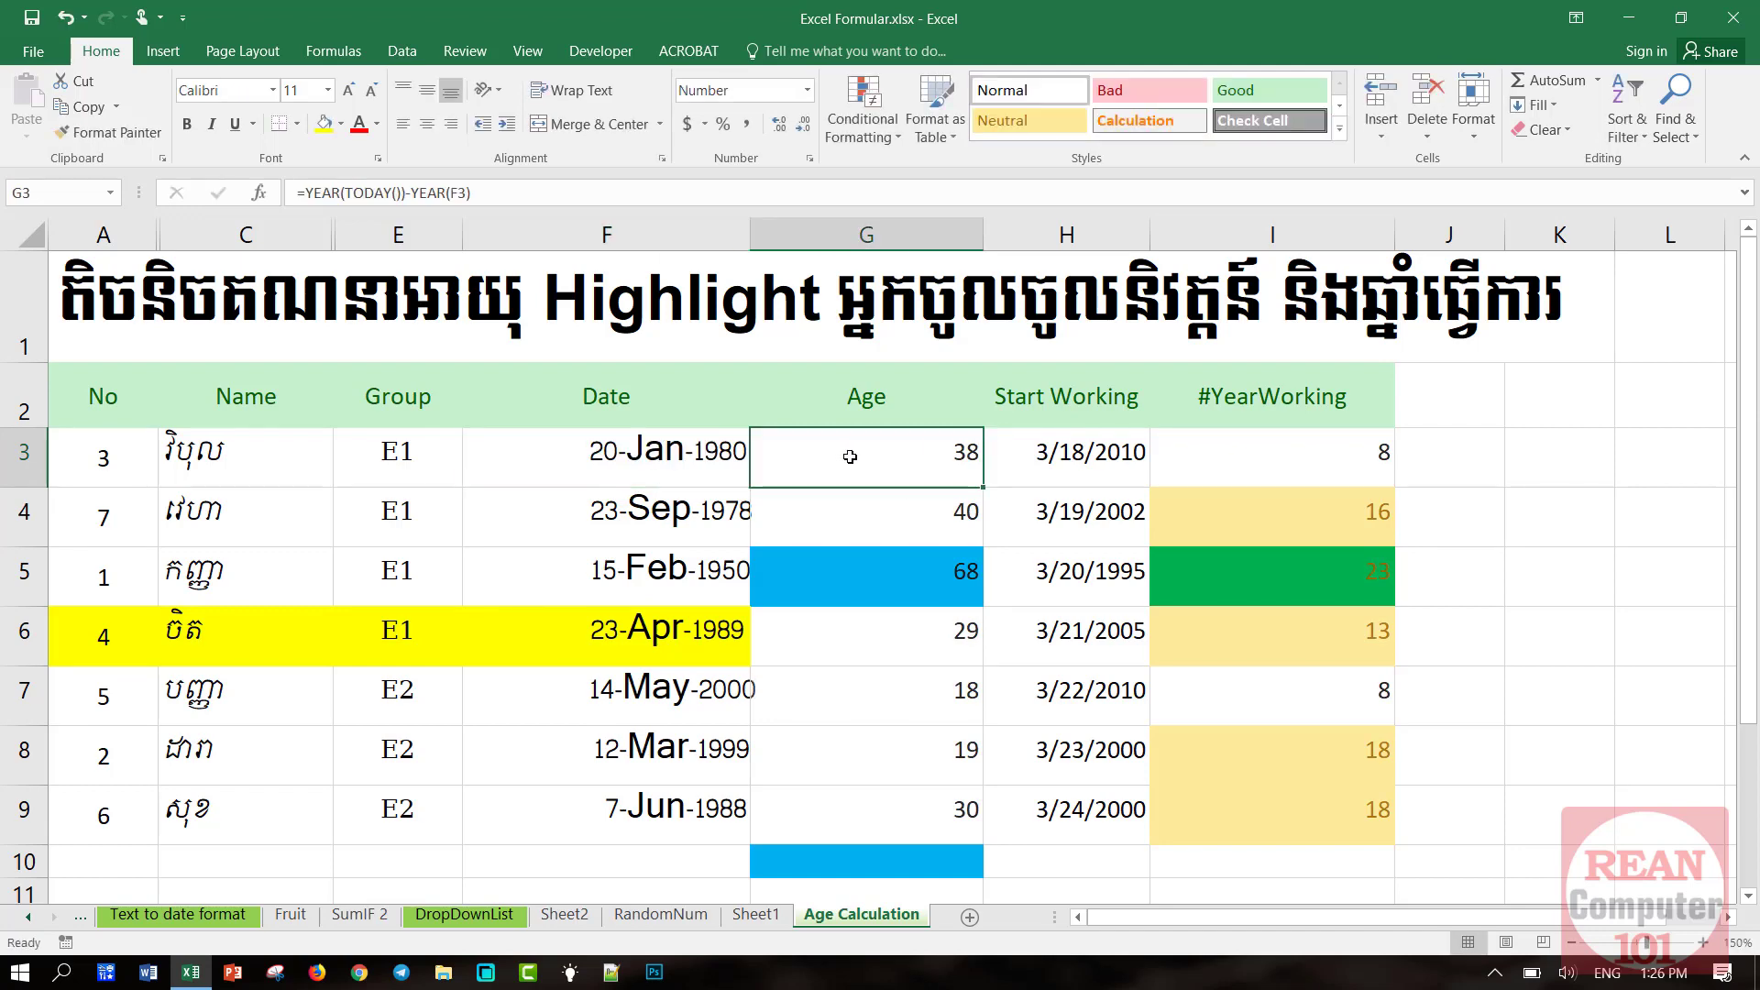
# Enter =YEAR(TODAY()) - YEAR(F4) in G4 and fill it down to G9
pyautogui.click(945, 508)
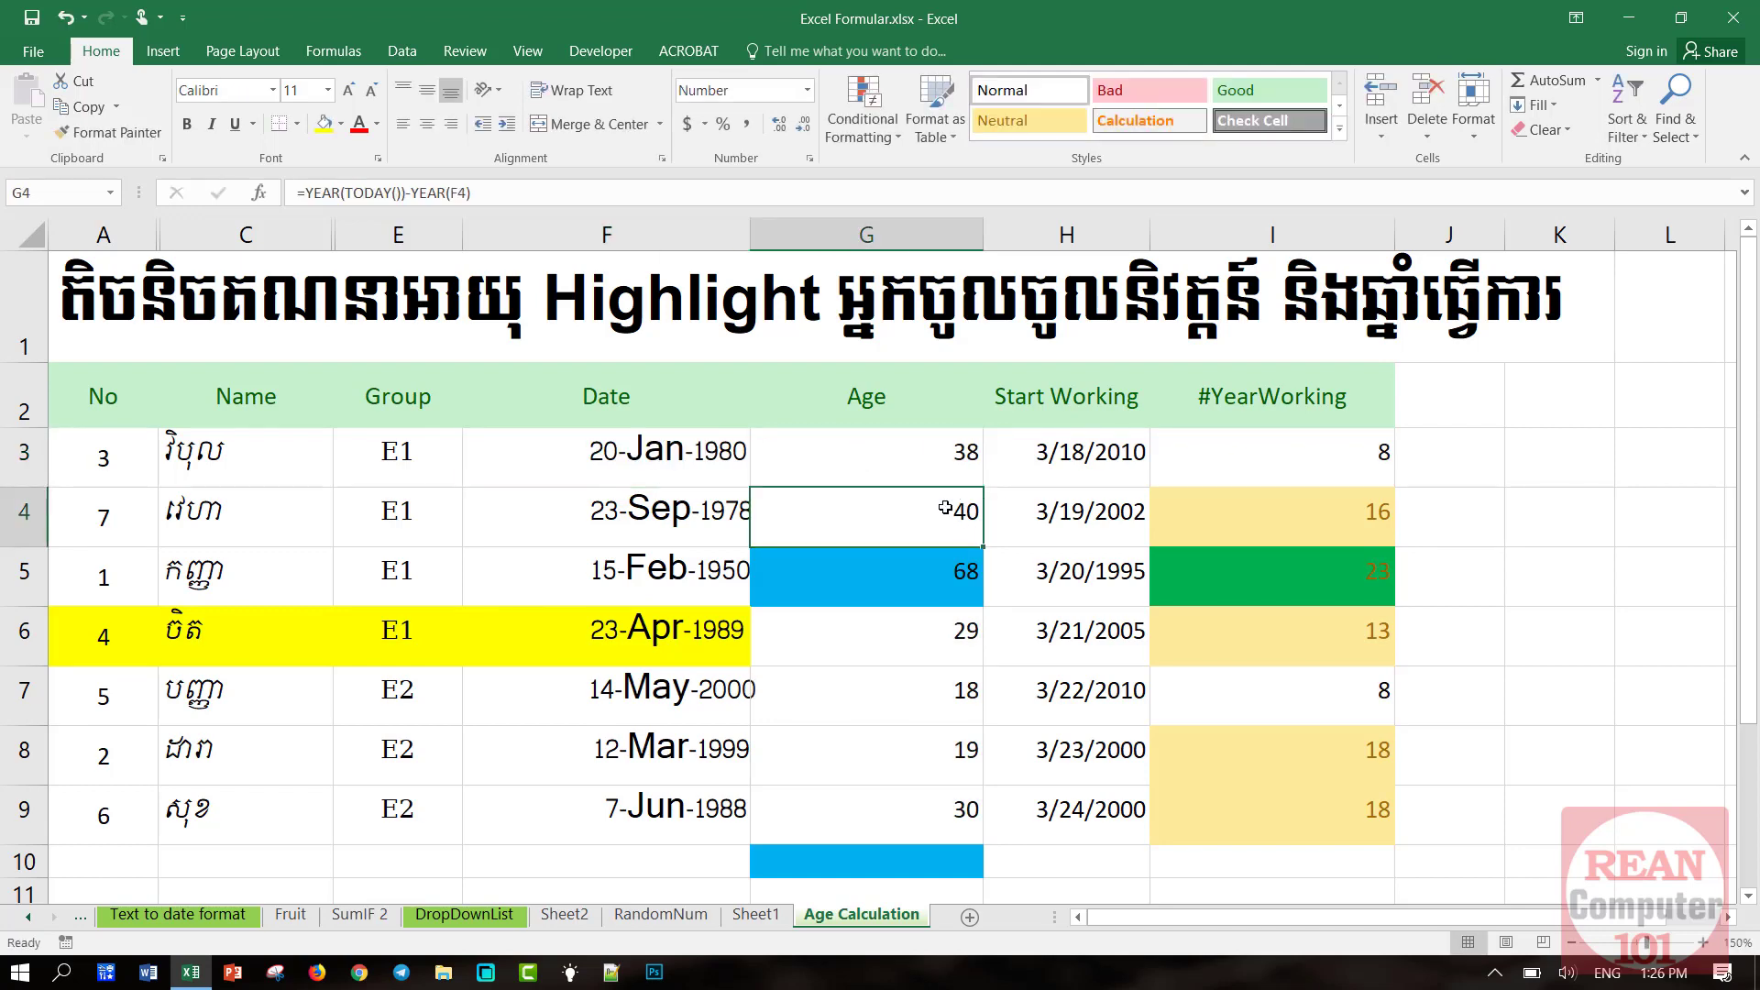
pyautogui.write('=year')
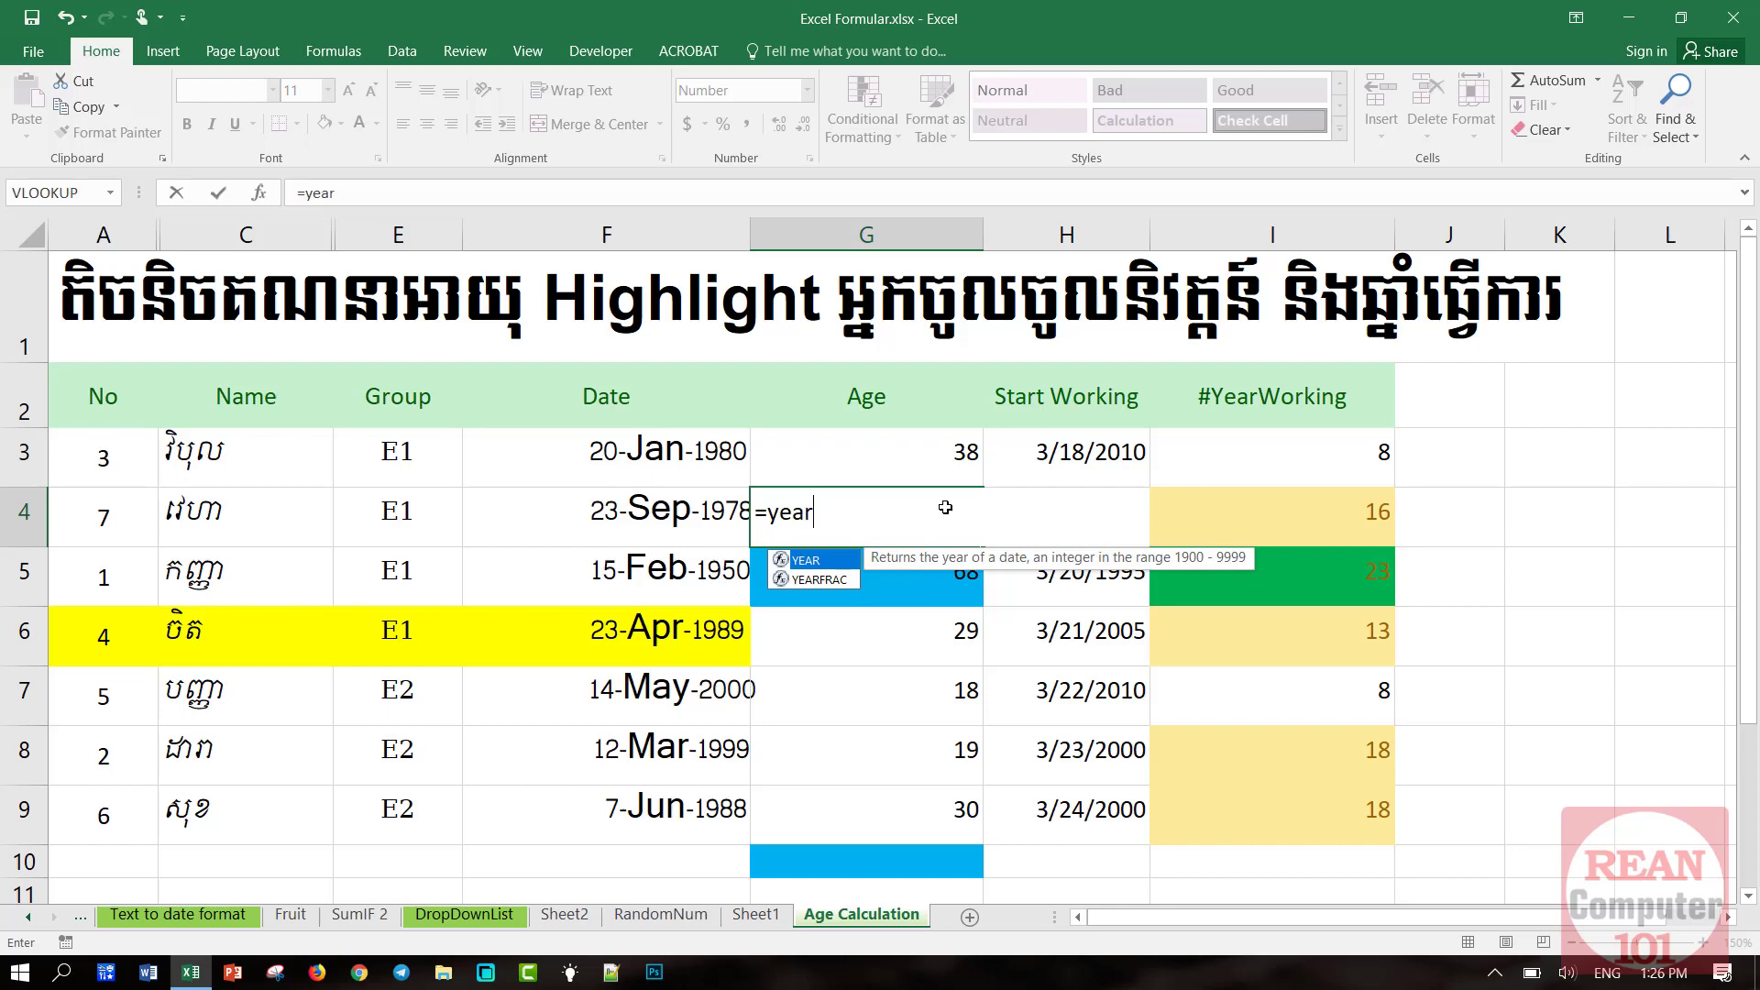
pyautogui.write('(today')
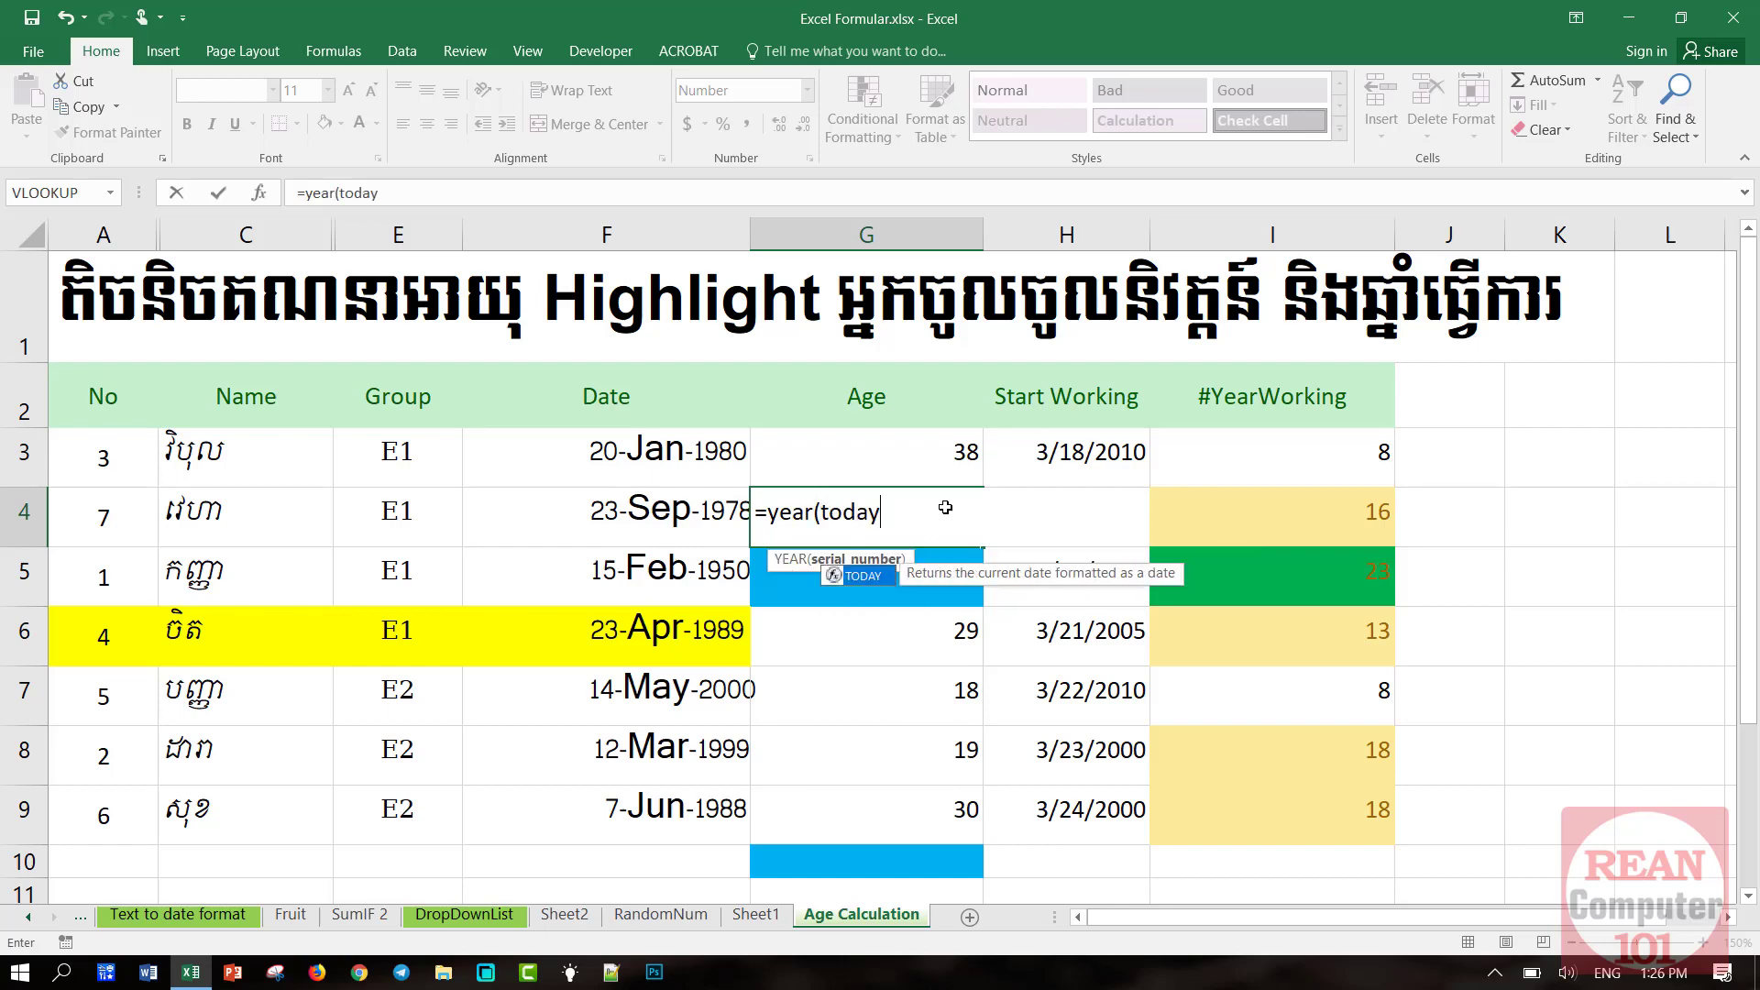
pyautogui.write('()')
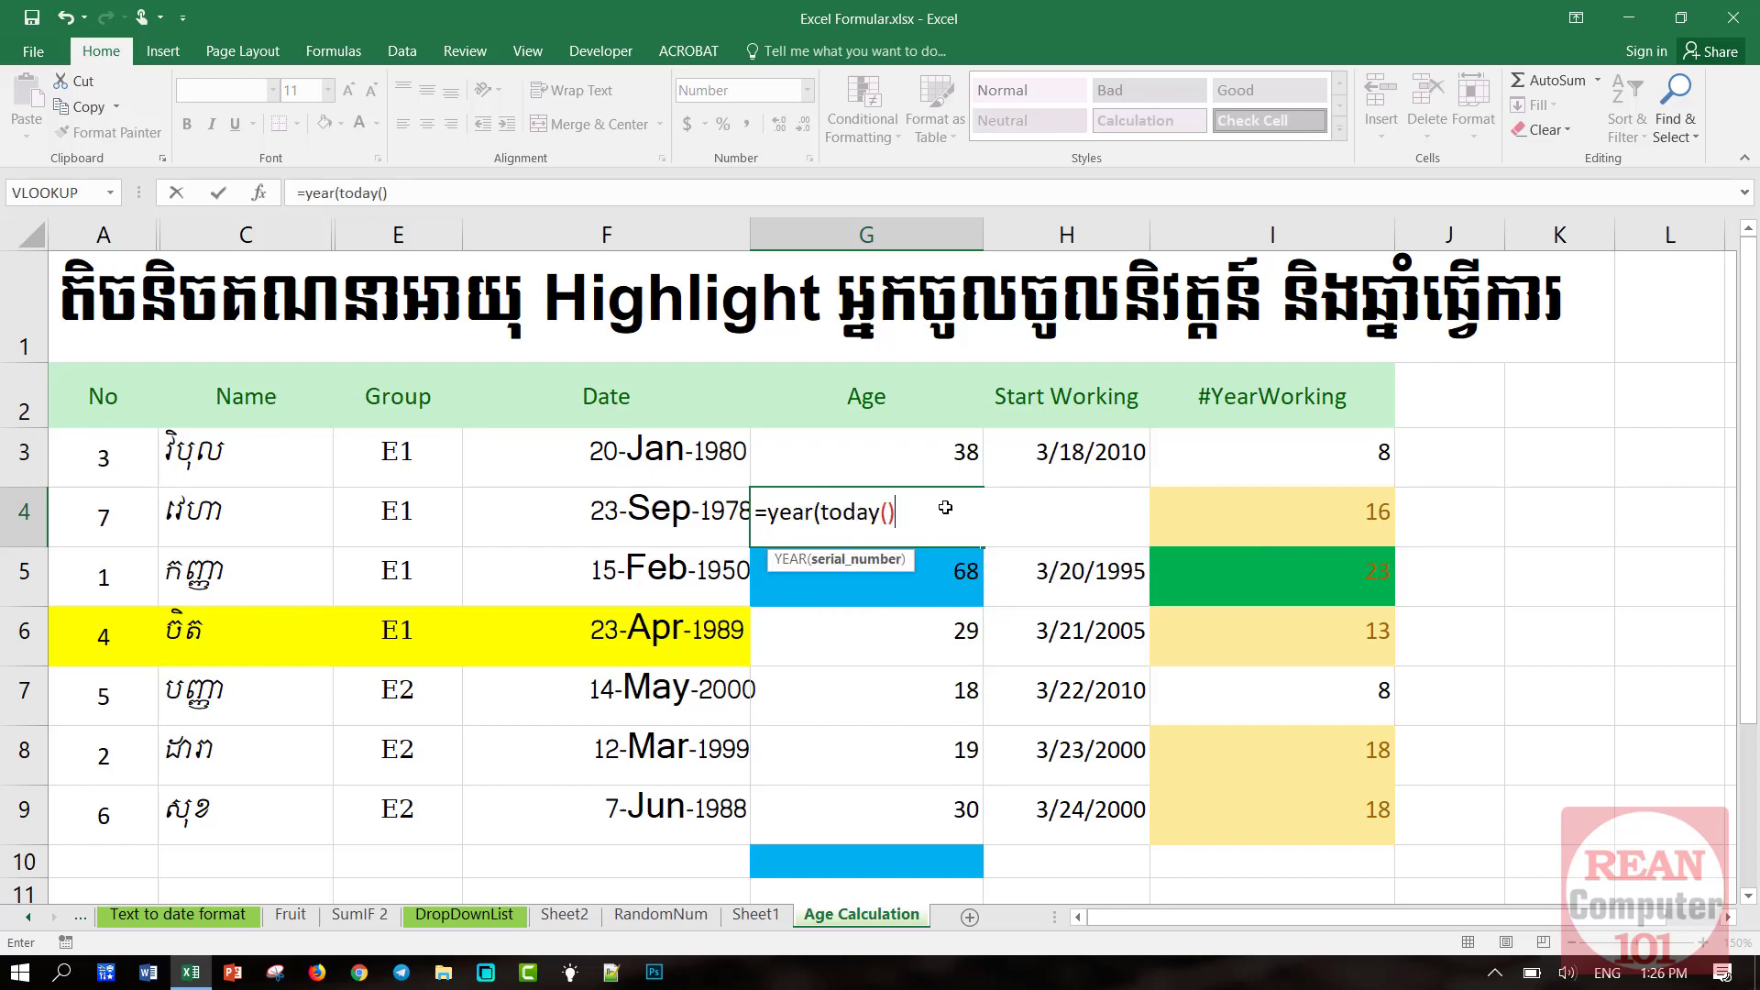
pyautogui.write(') - ')
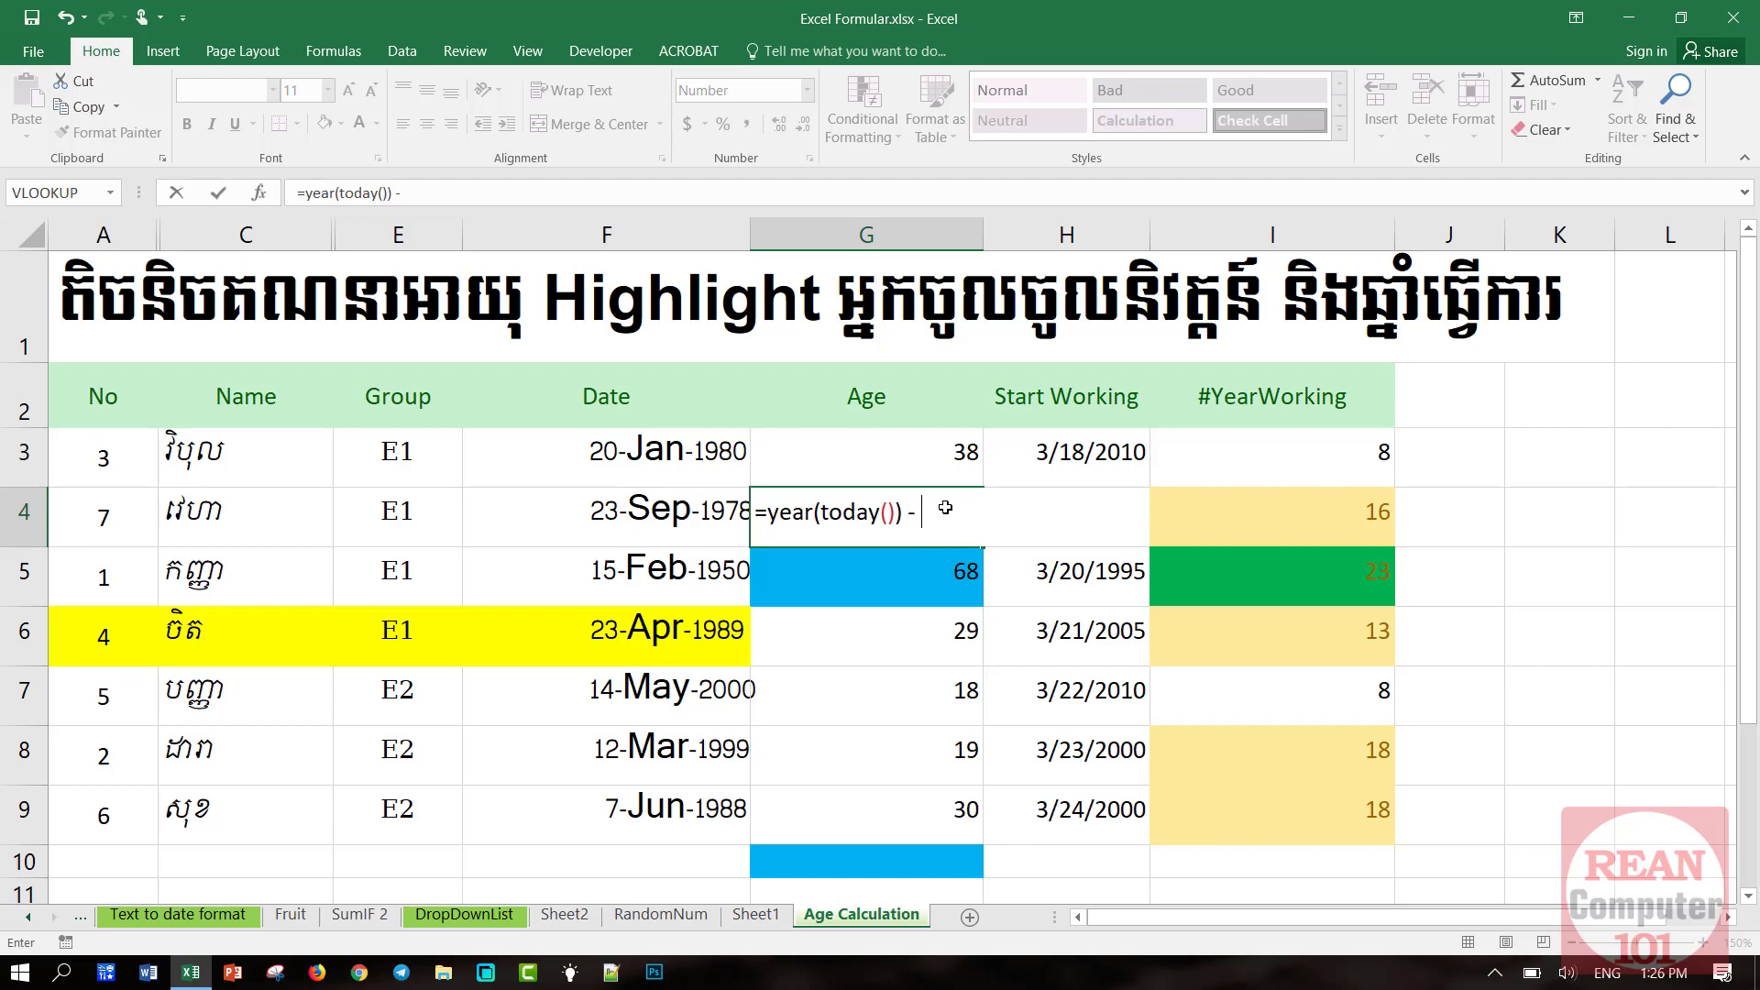
pyautogui.write('year(')
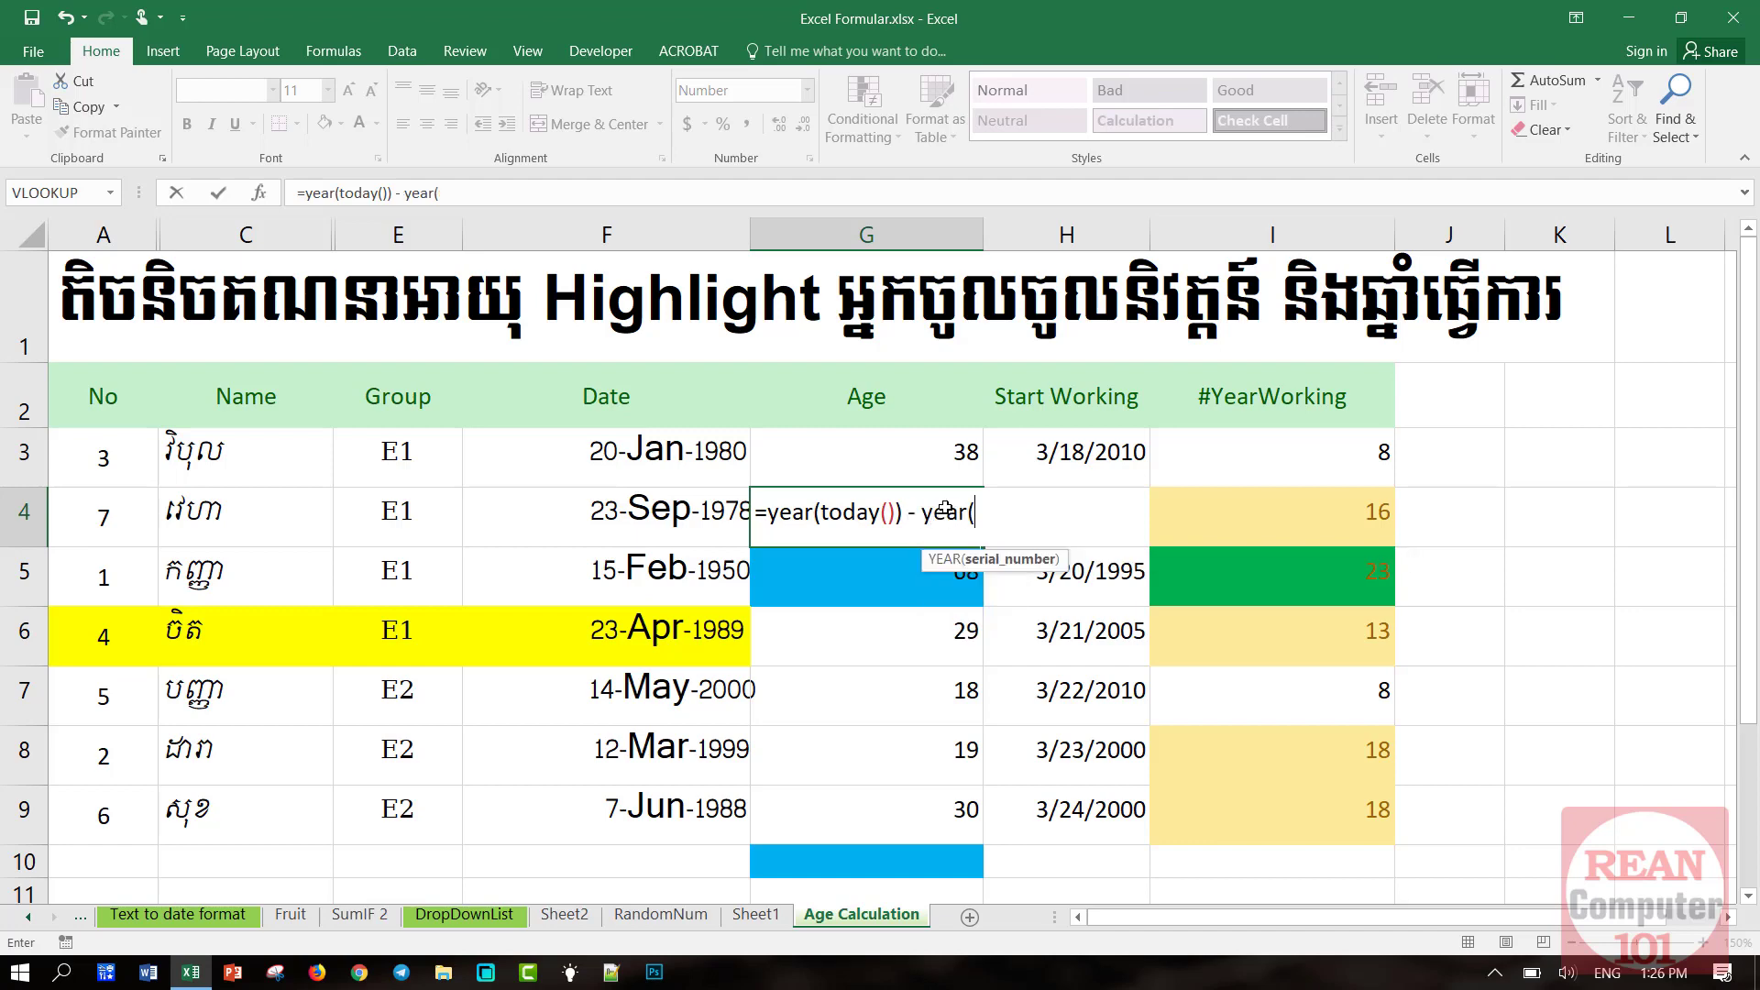
pyautogui.click(651, 514)
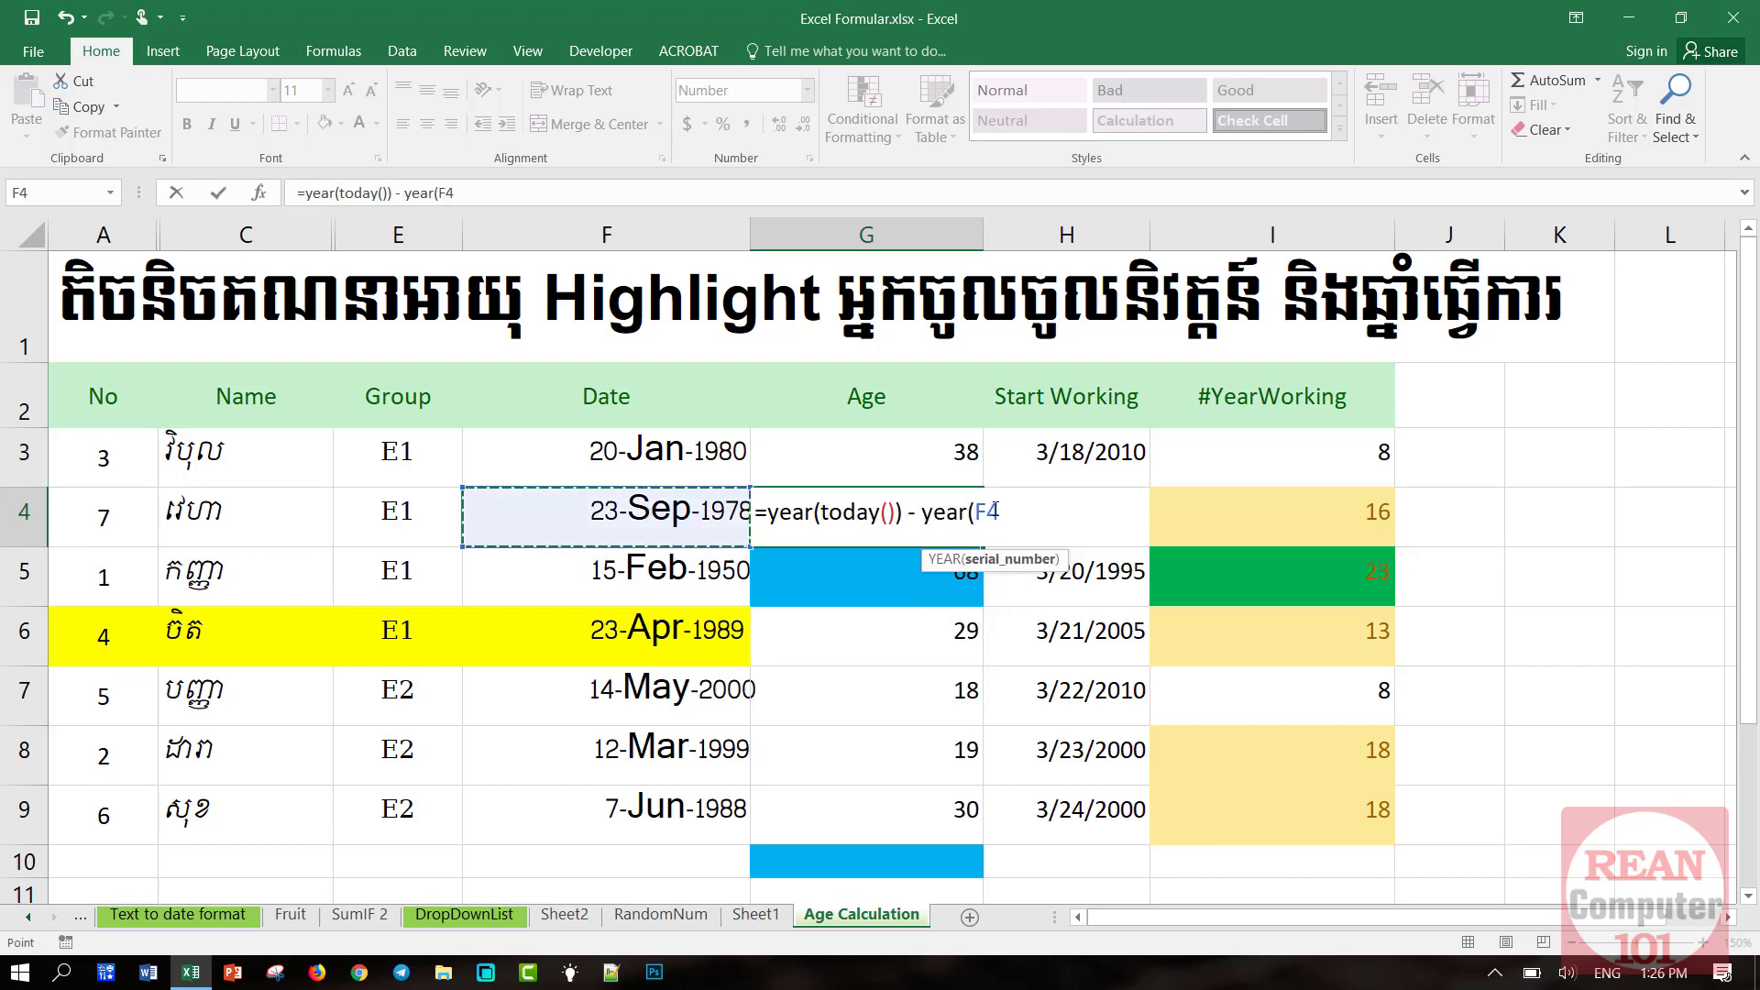
pyautogui.write(')')
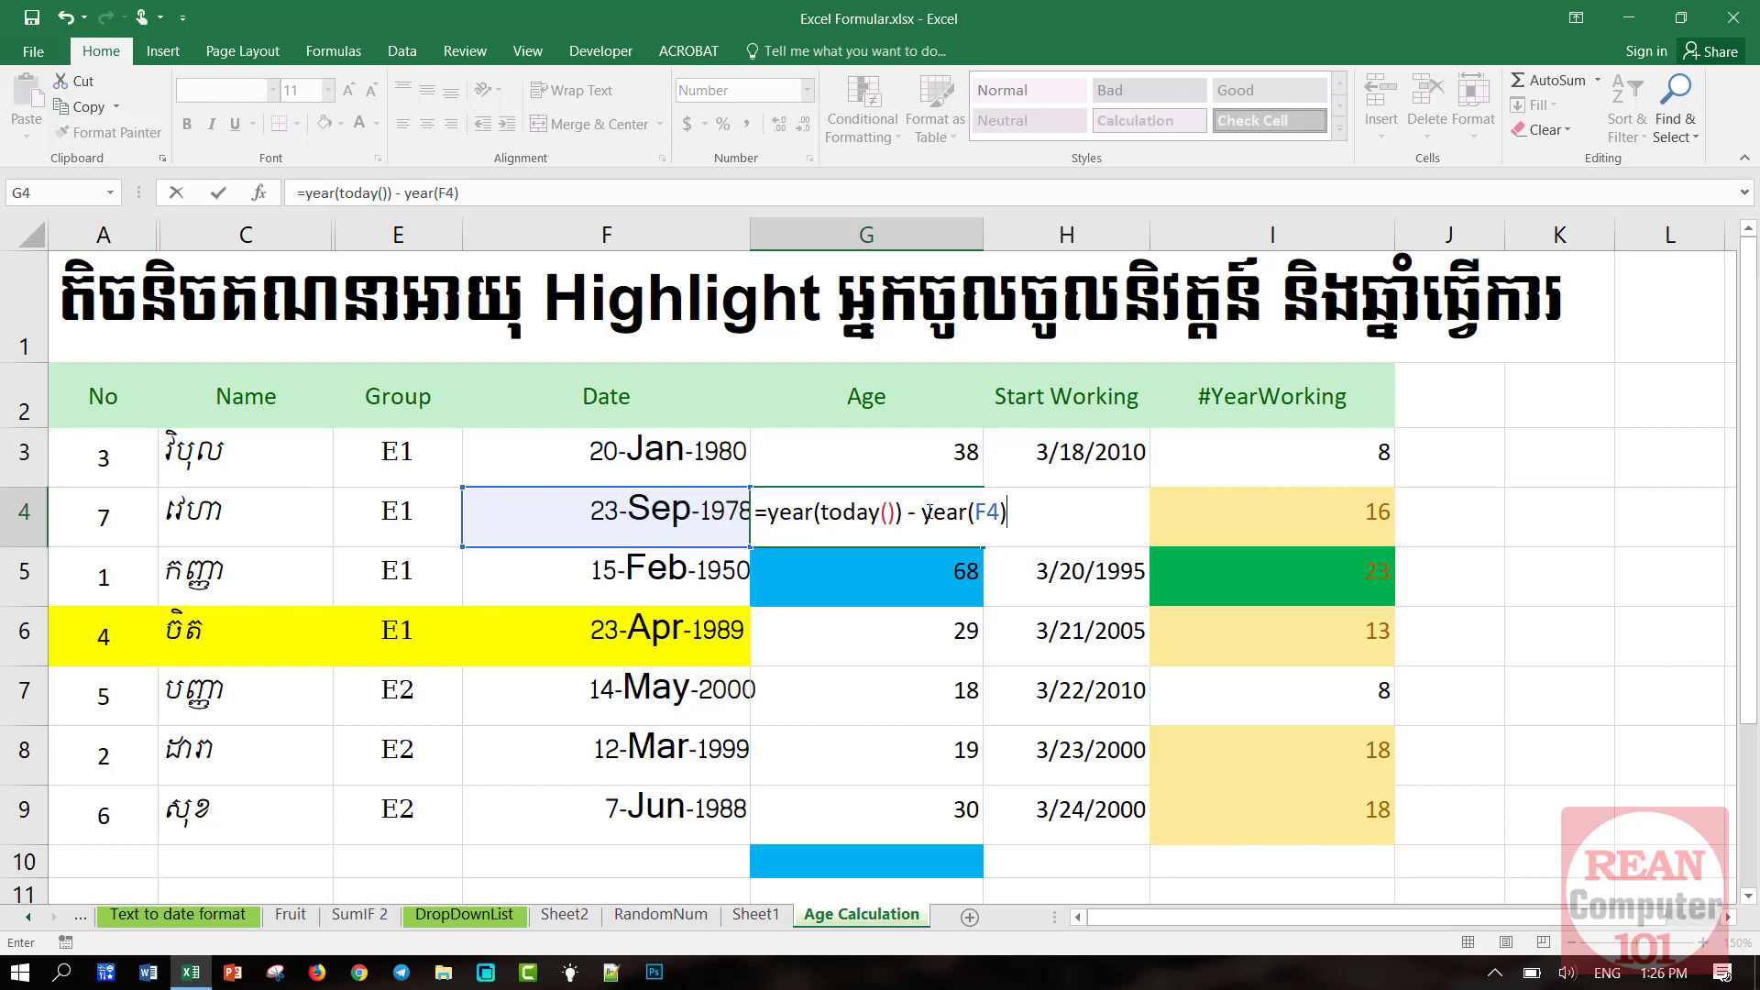
pyautogui.hotkey('ctrl', 'Return')
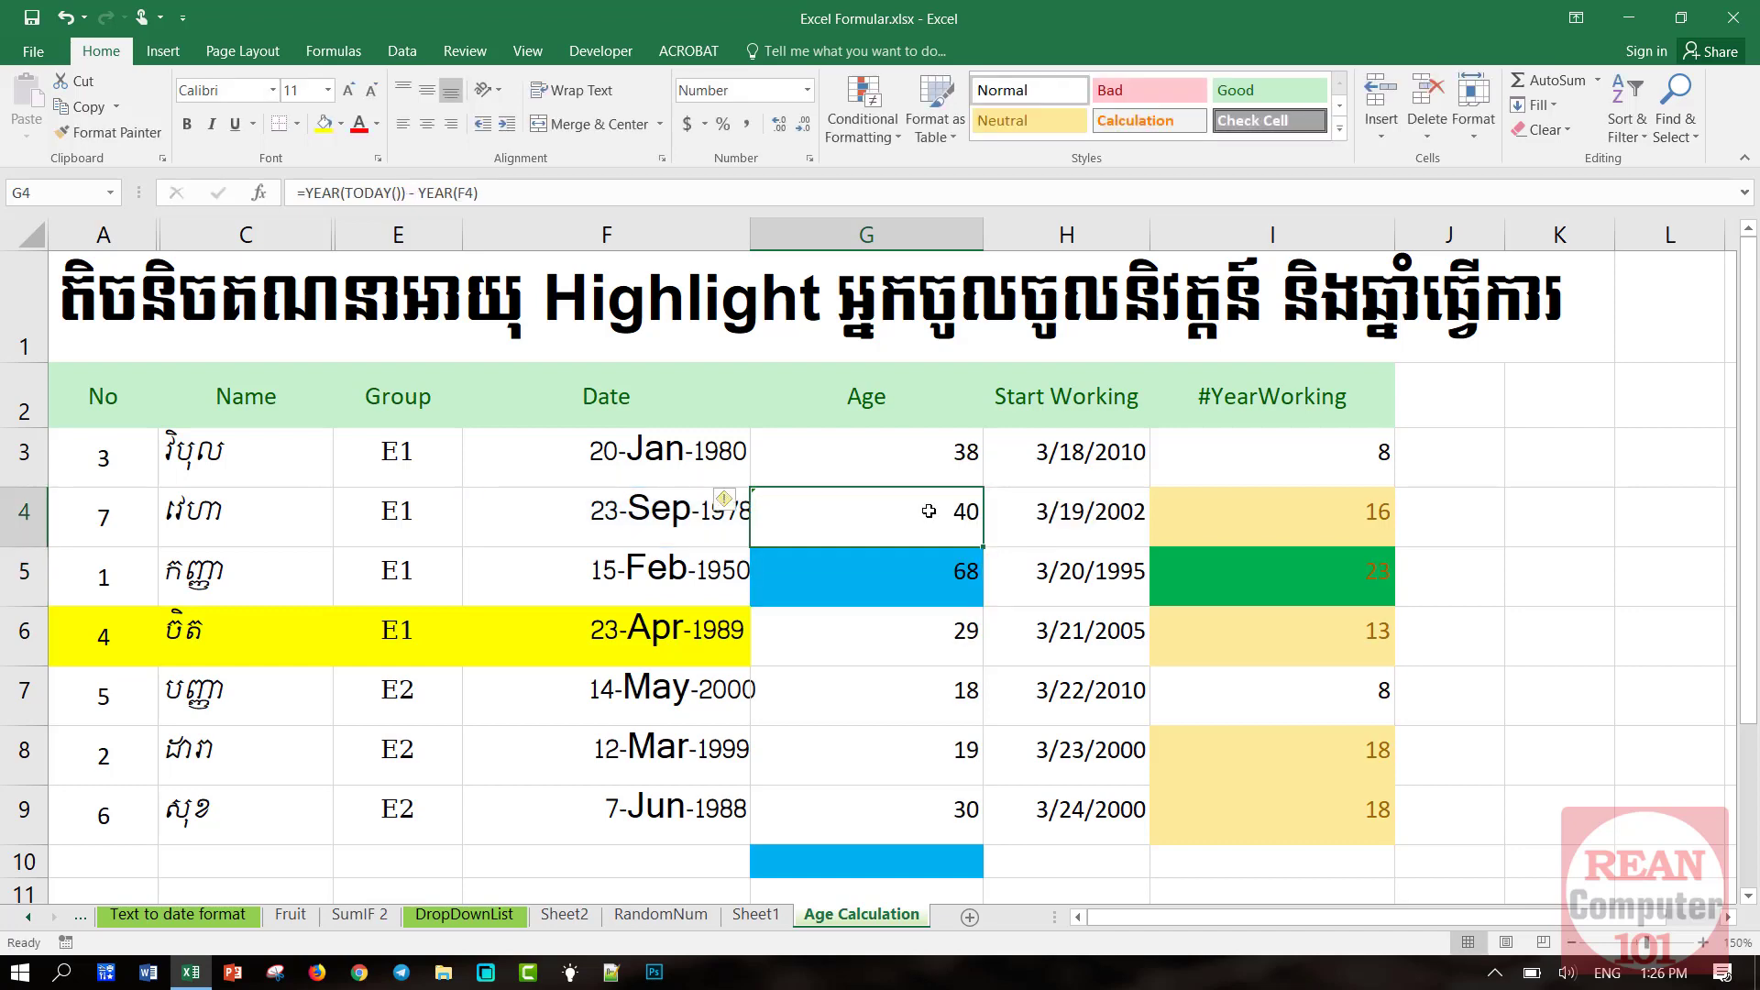
pyautogui.doubleClick(719, 453)
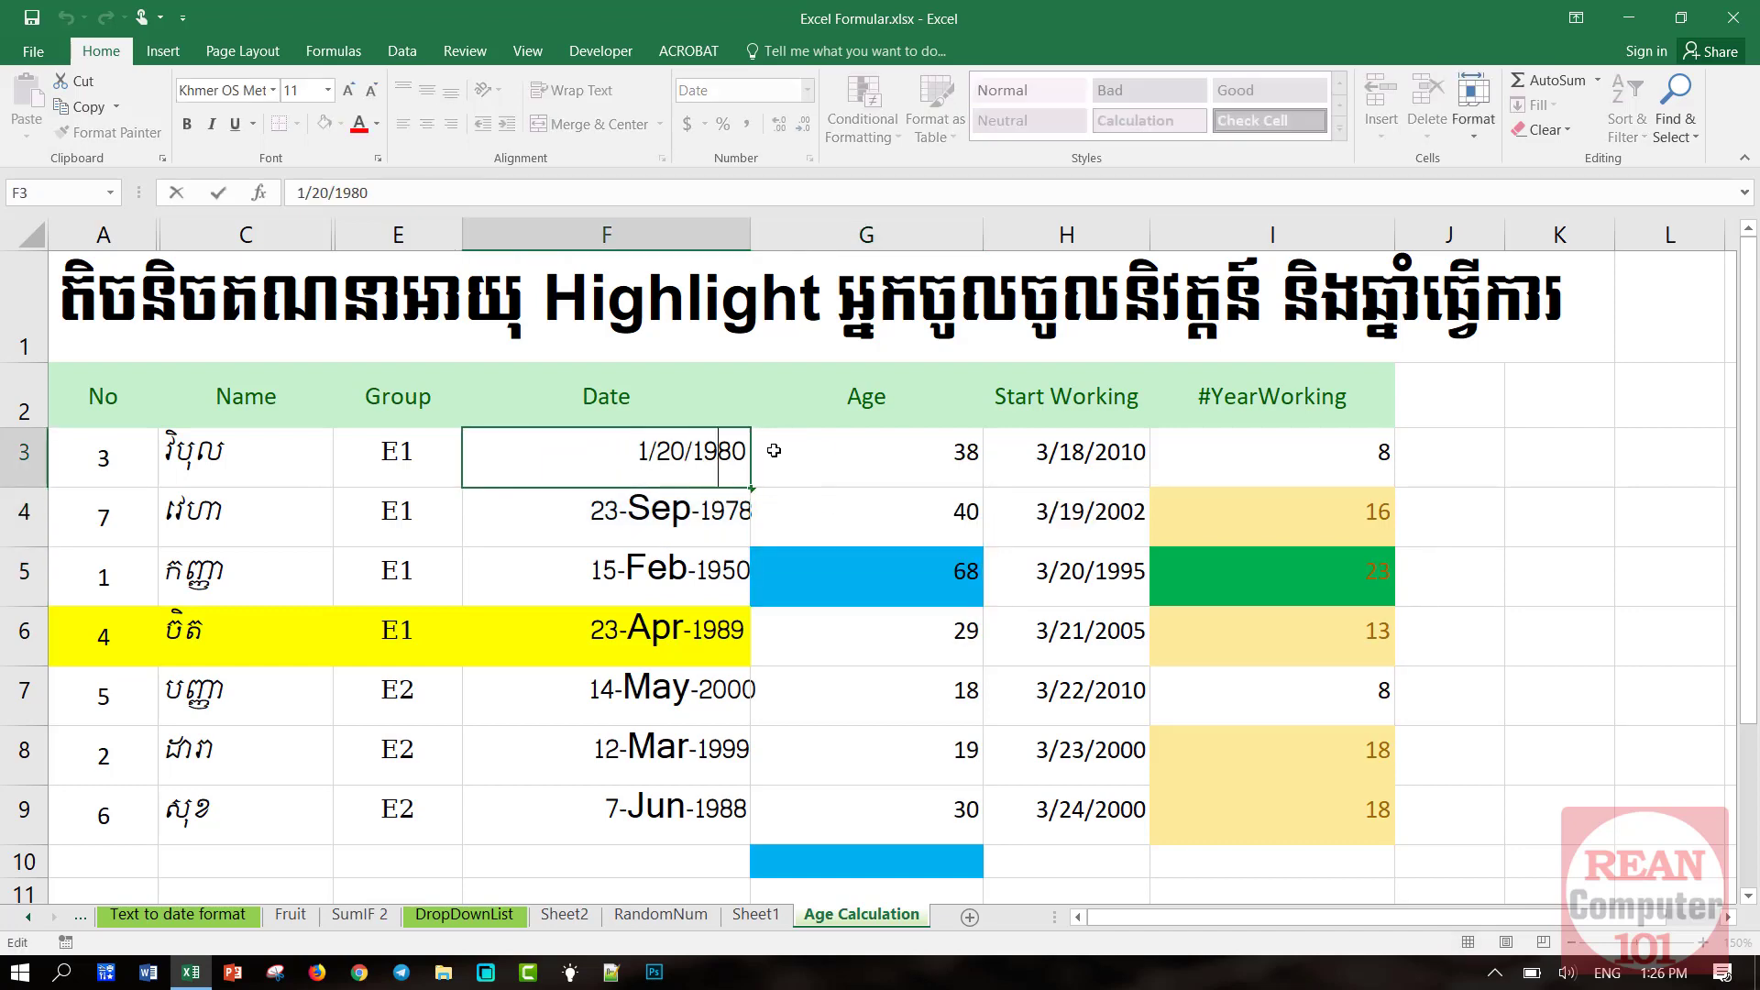
pyautogui.click(954, 500)
pyautogui.doubleClick(981, 547)
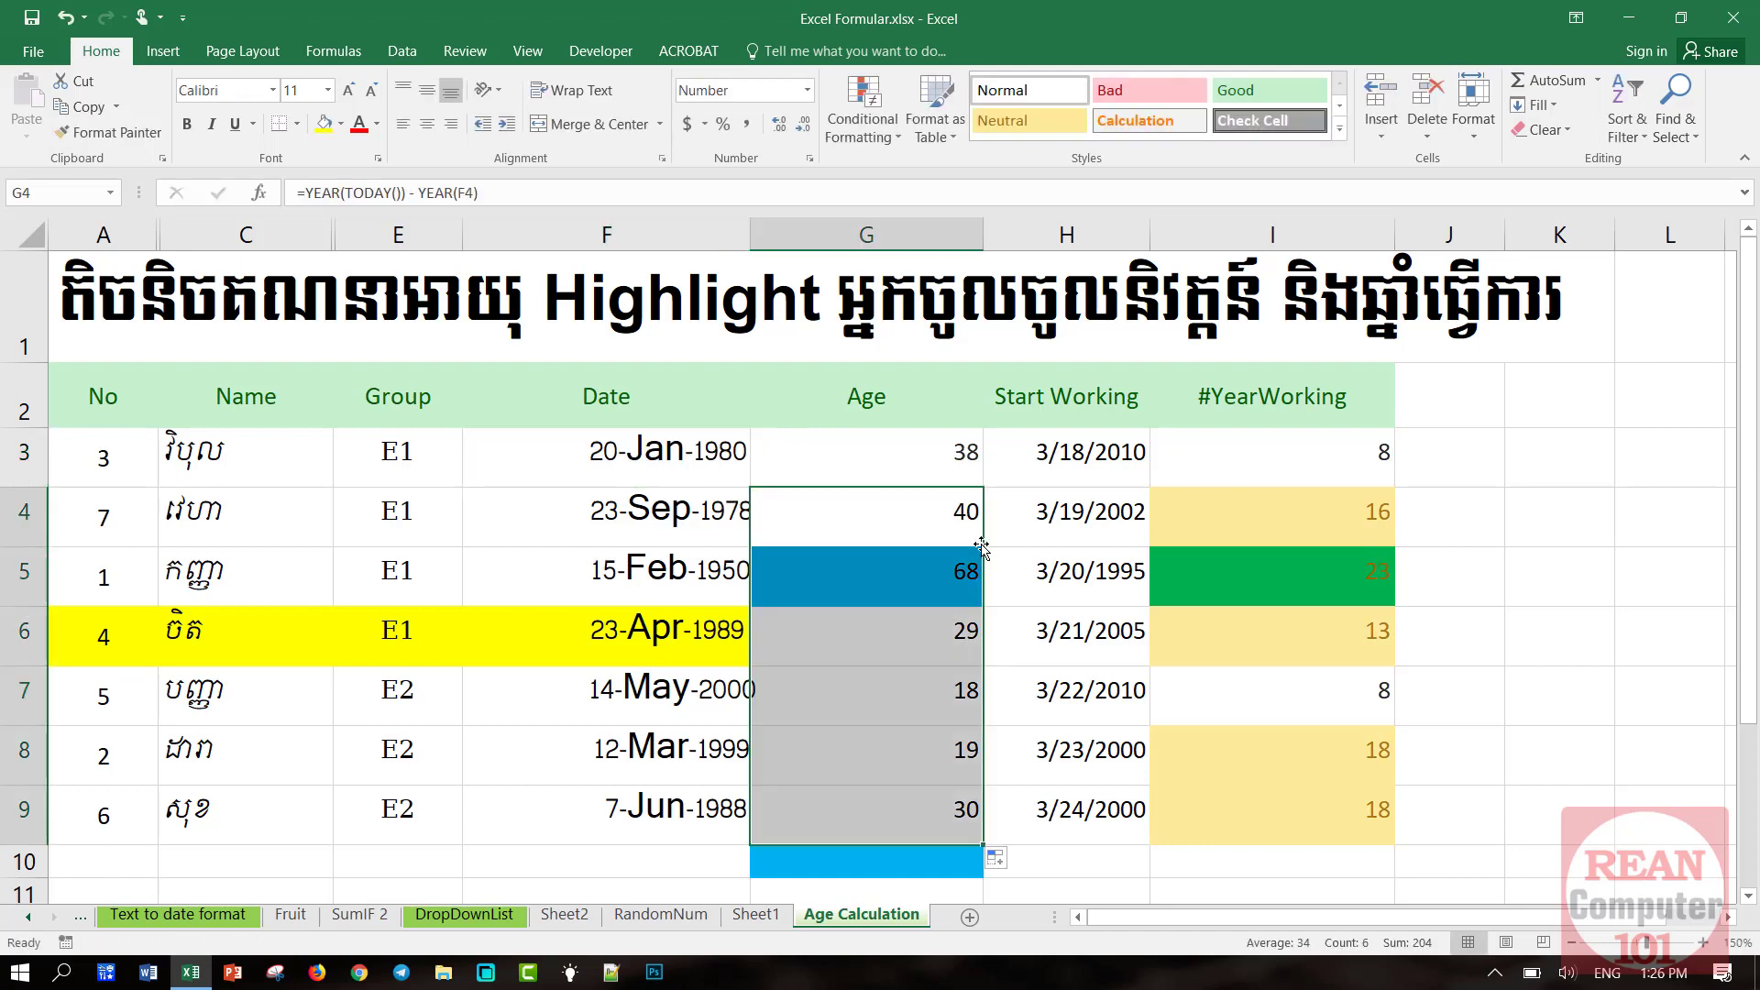
pyautogui.click(925, 465)
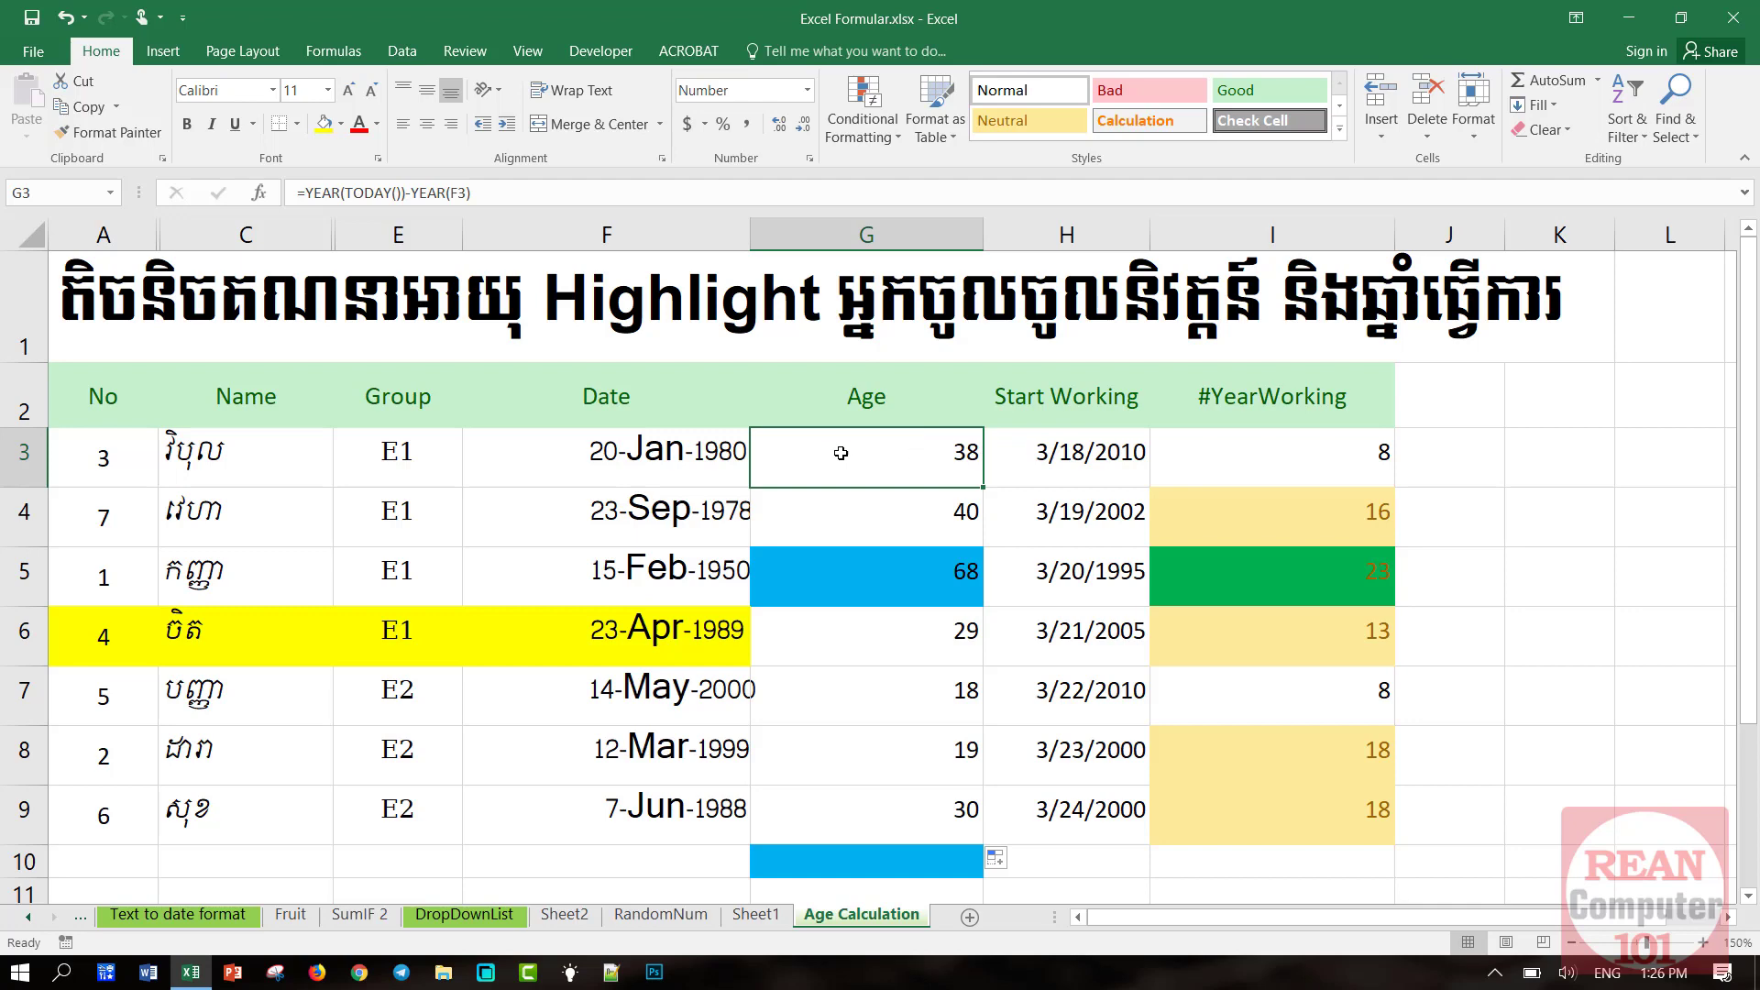
pyautogui.click(707, 454)
pyautogui.doubleClick(720, 454)
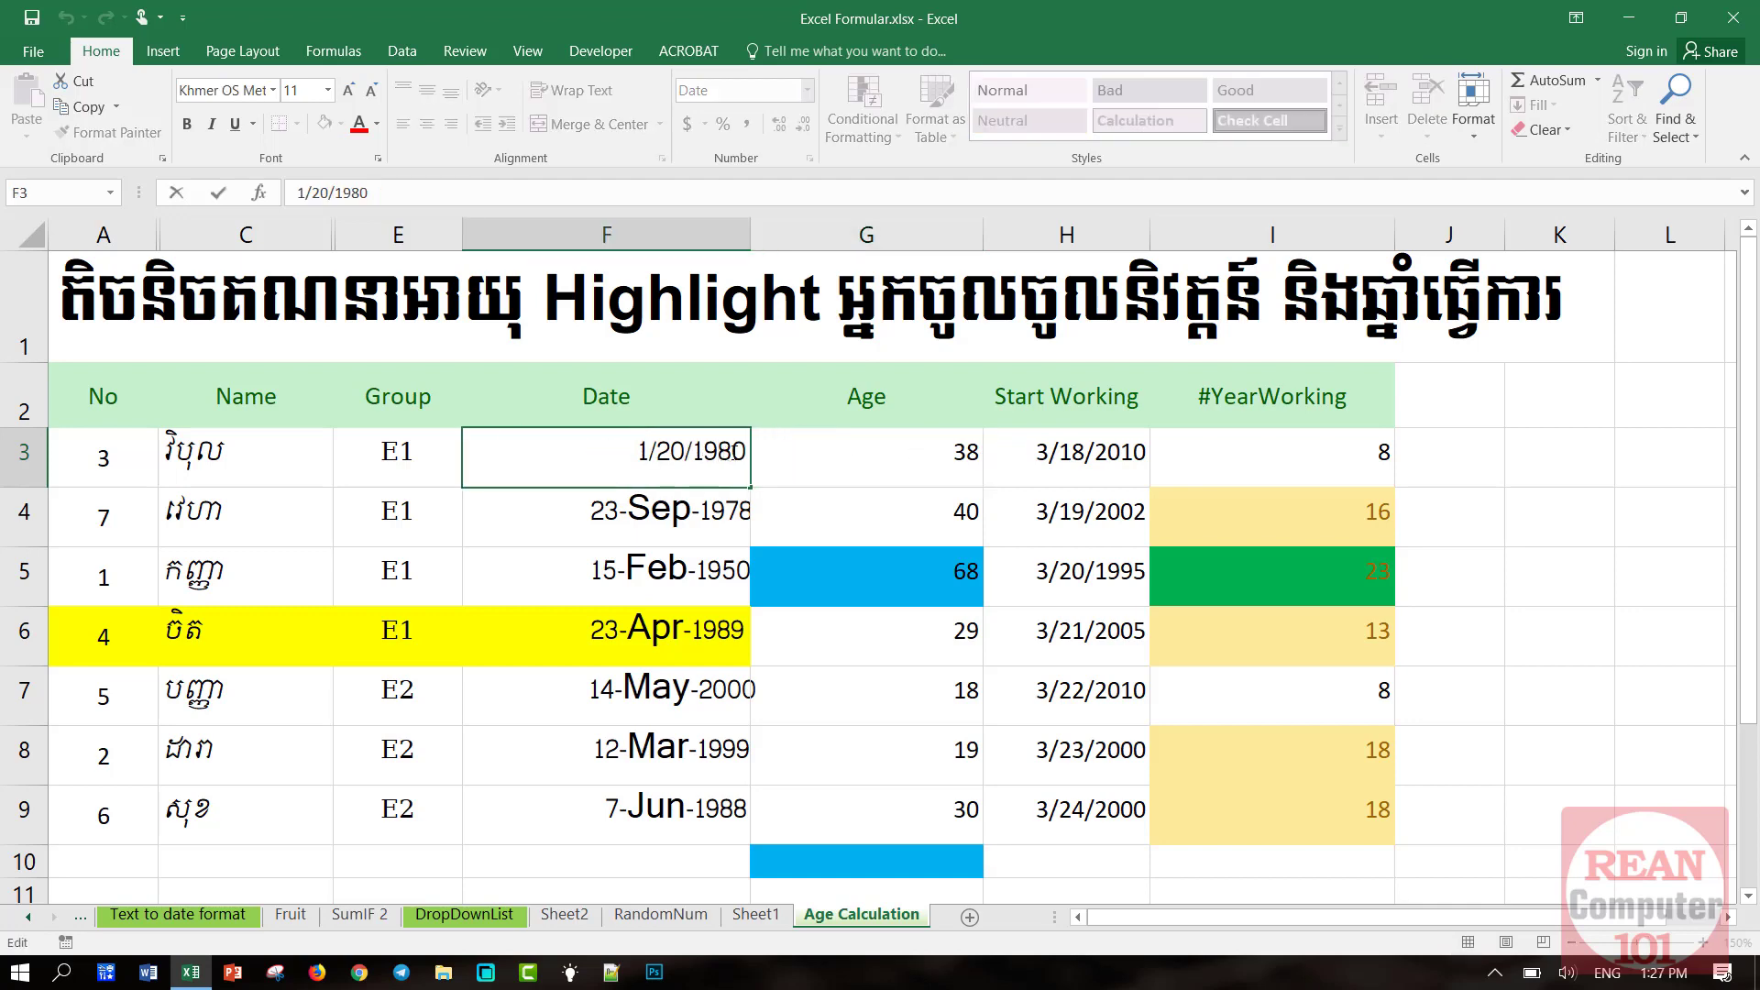
# Change F3's date to 20-Jan-2080 so G3's age becomes -62
pyautogui.press('Left')
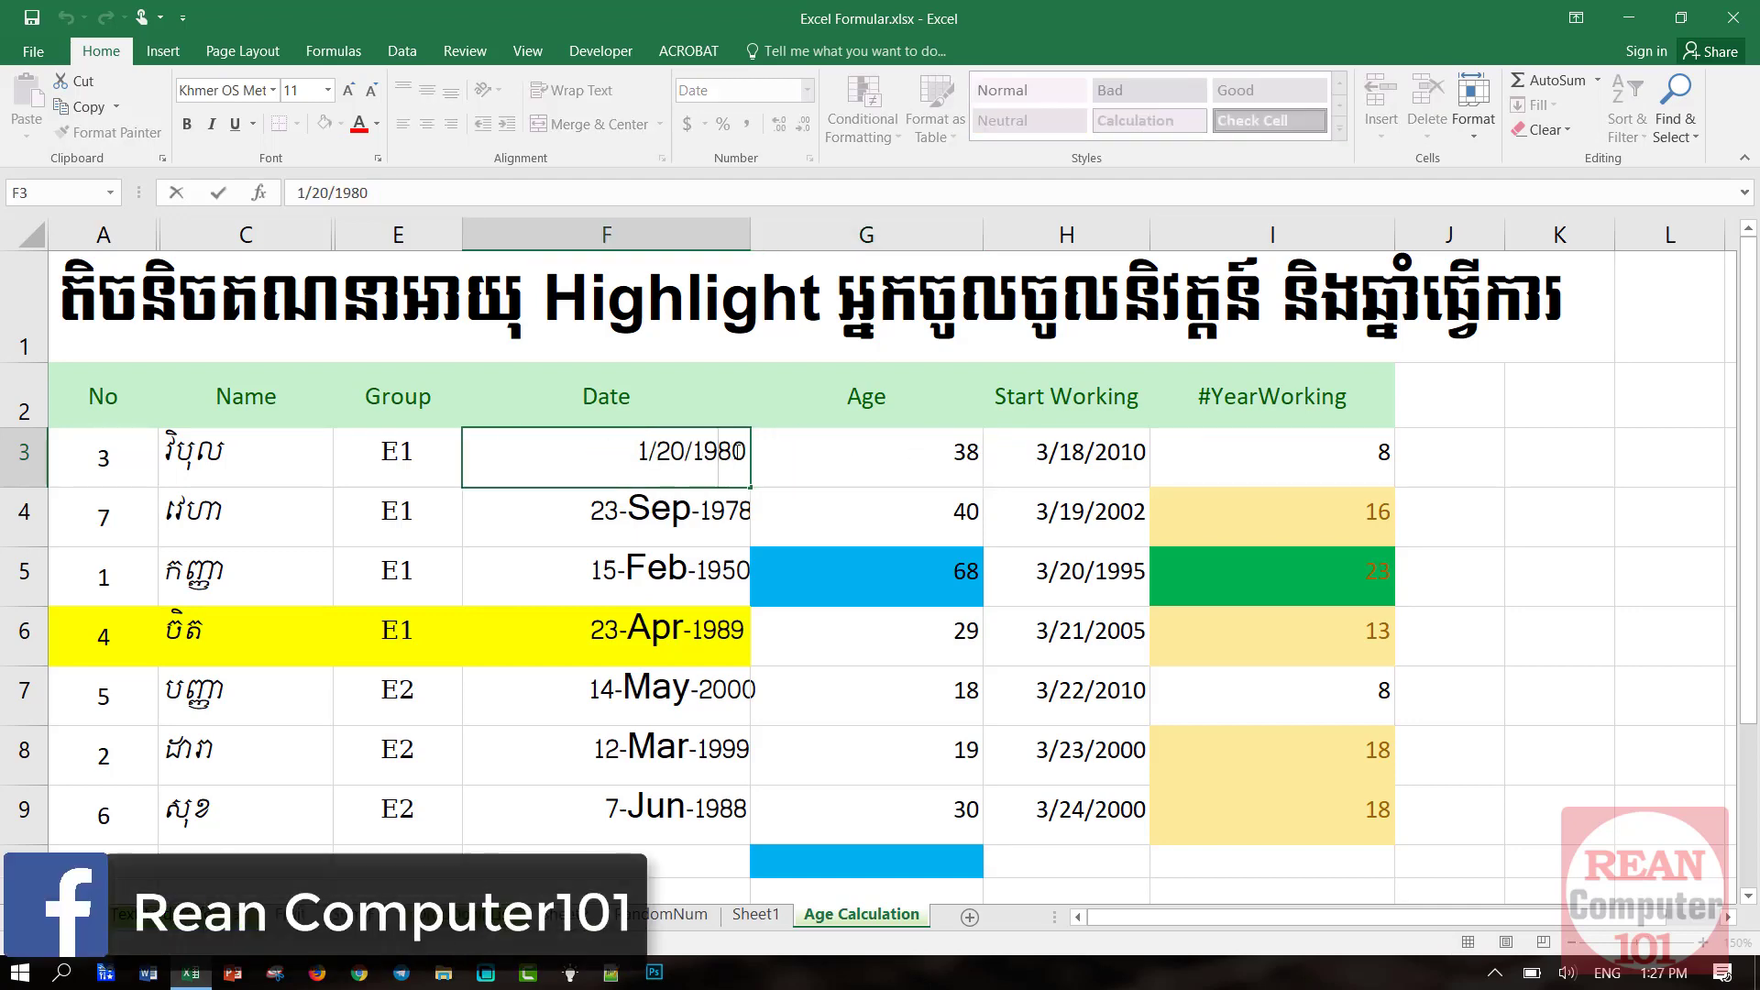
pyautogui.press('BackSpace')
pyautogui.press('BackSpace')
pyautogui.write('2')
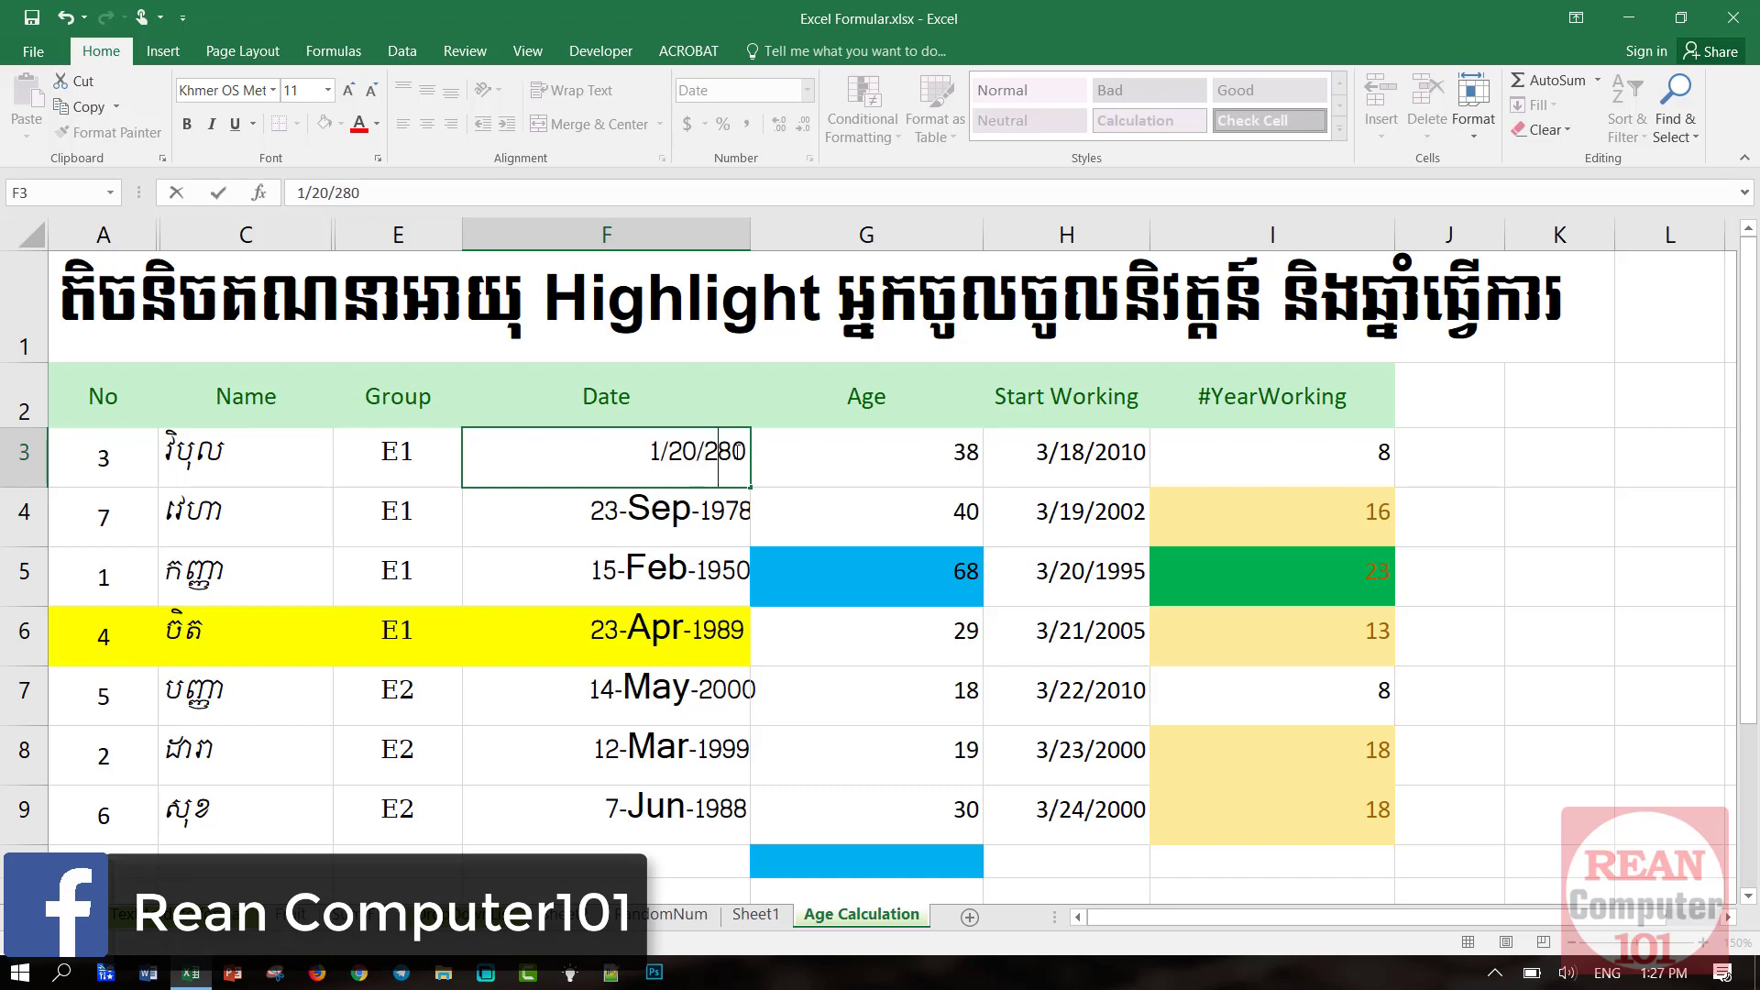
pyautogui.write('0')
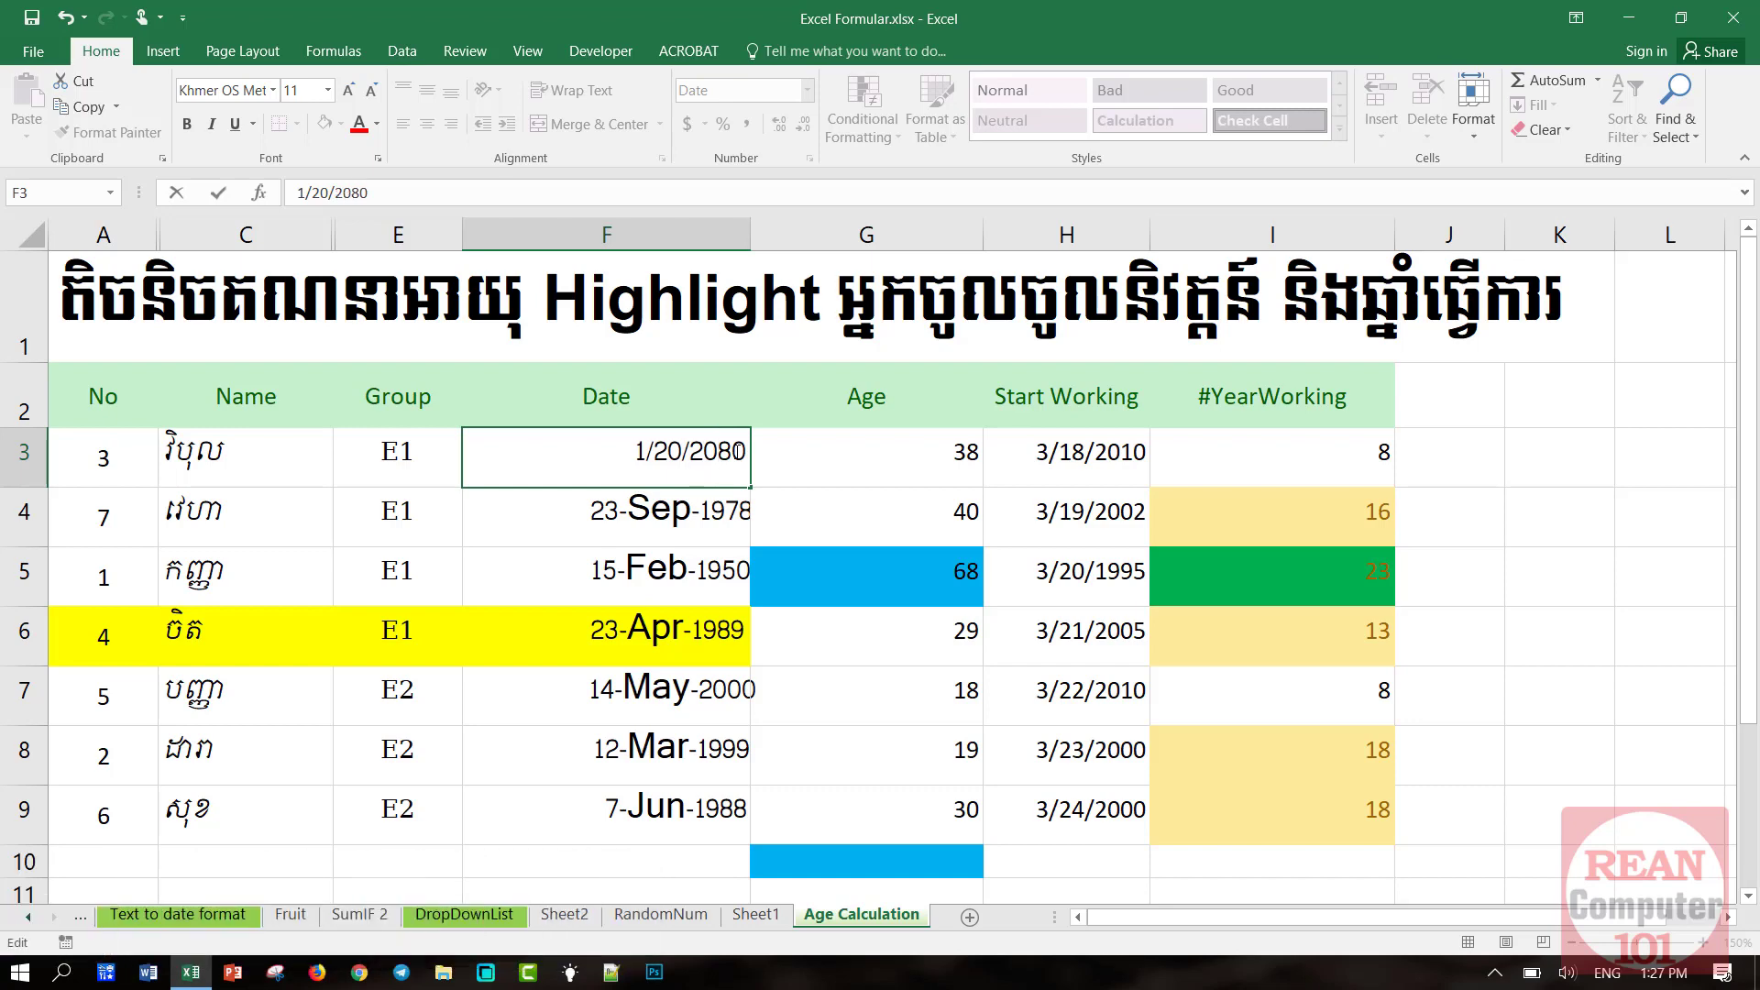
pyautogui.press('Return')
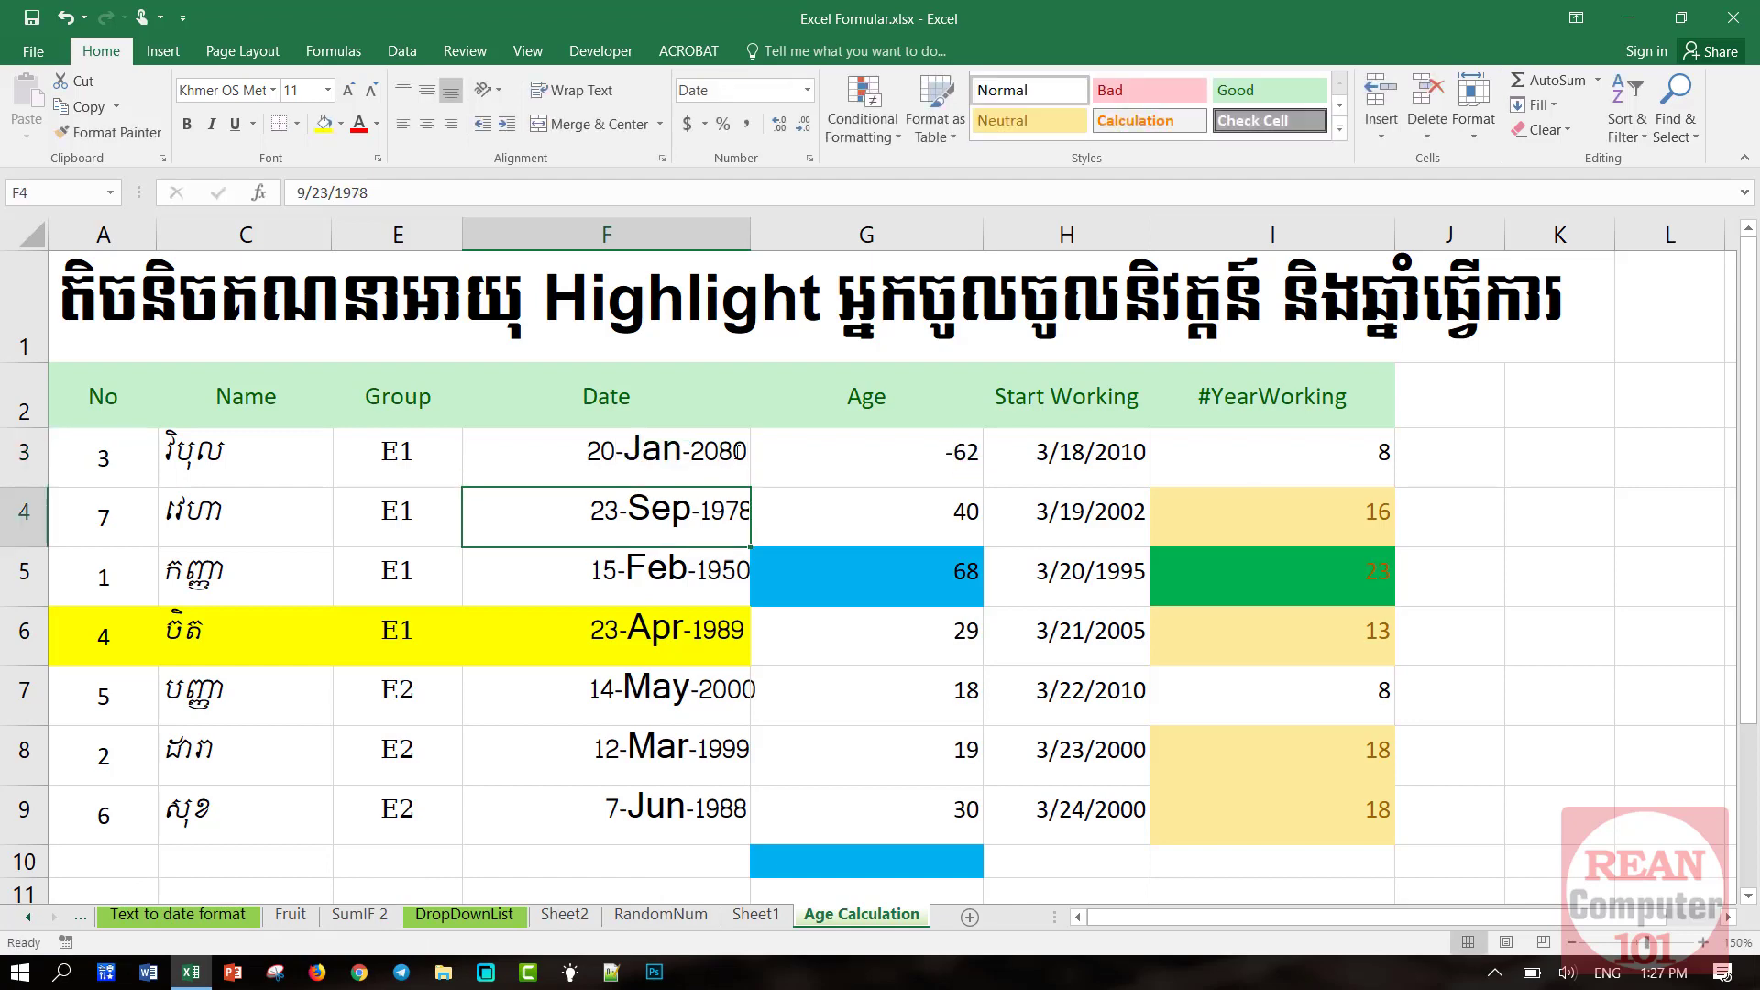
pyautogui.click(944, 461)
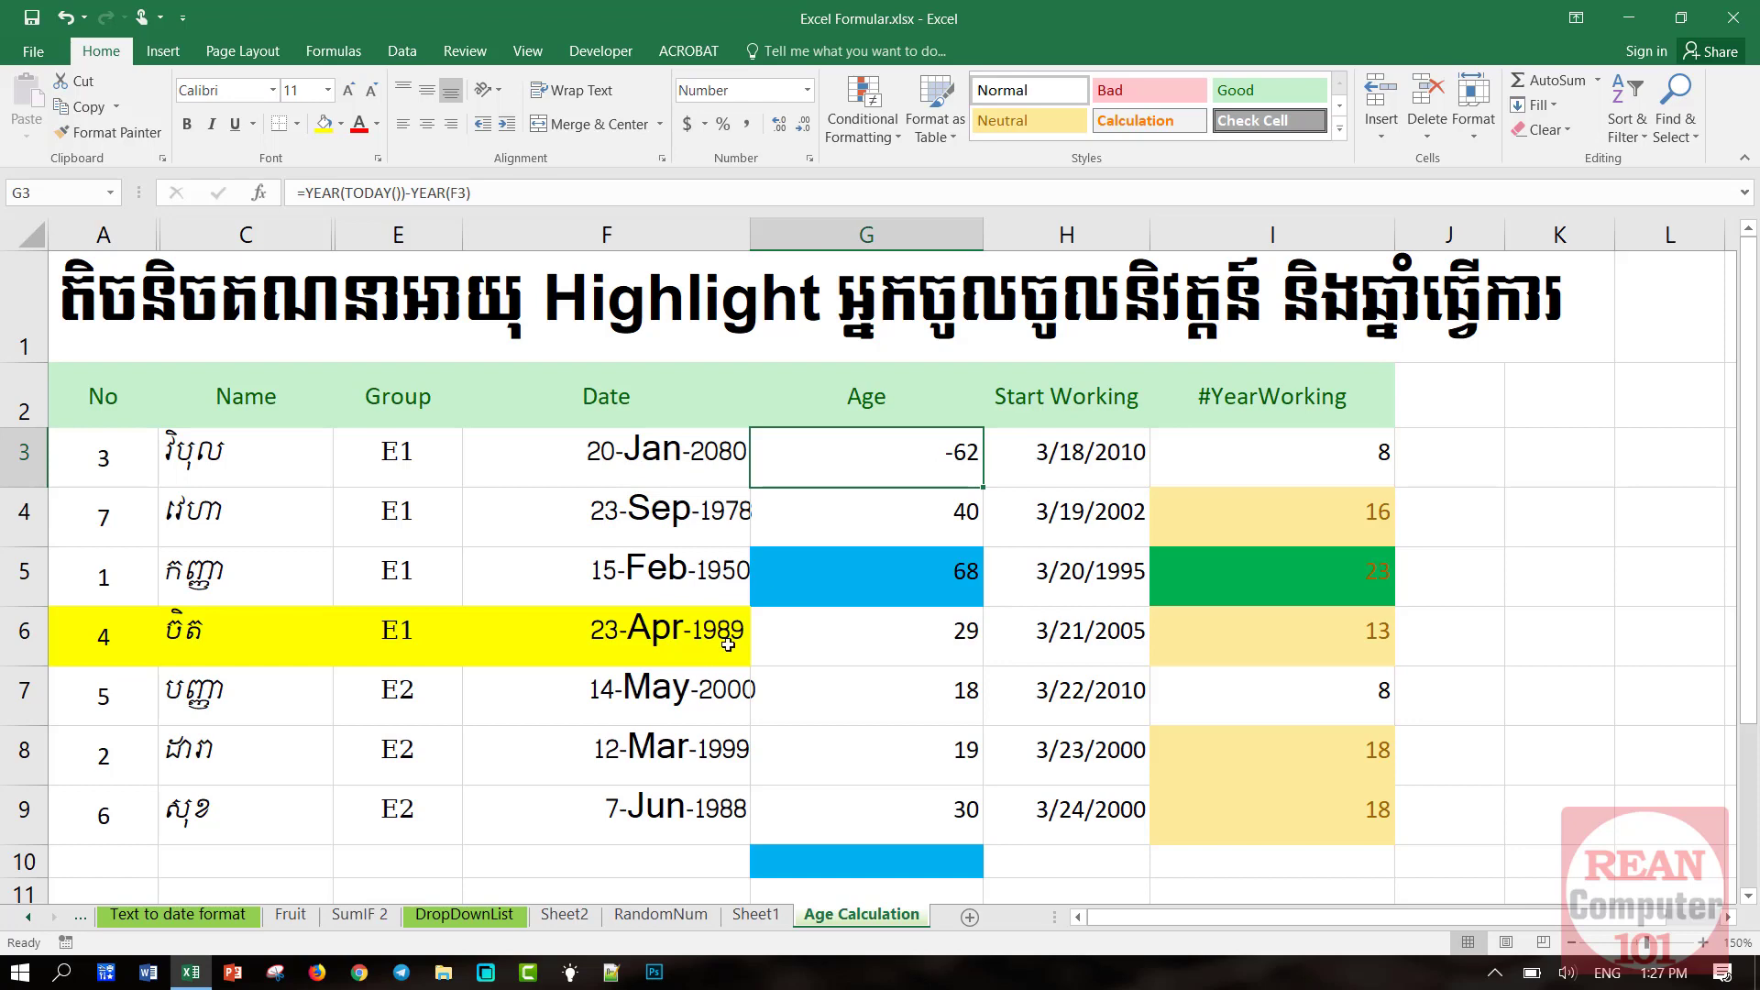
# Change F5's date to 15-Feb-2020 so G5's age becomes -2
pyautogui.doubleClick(712, 575)
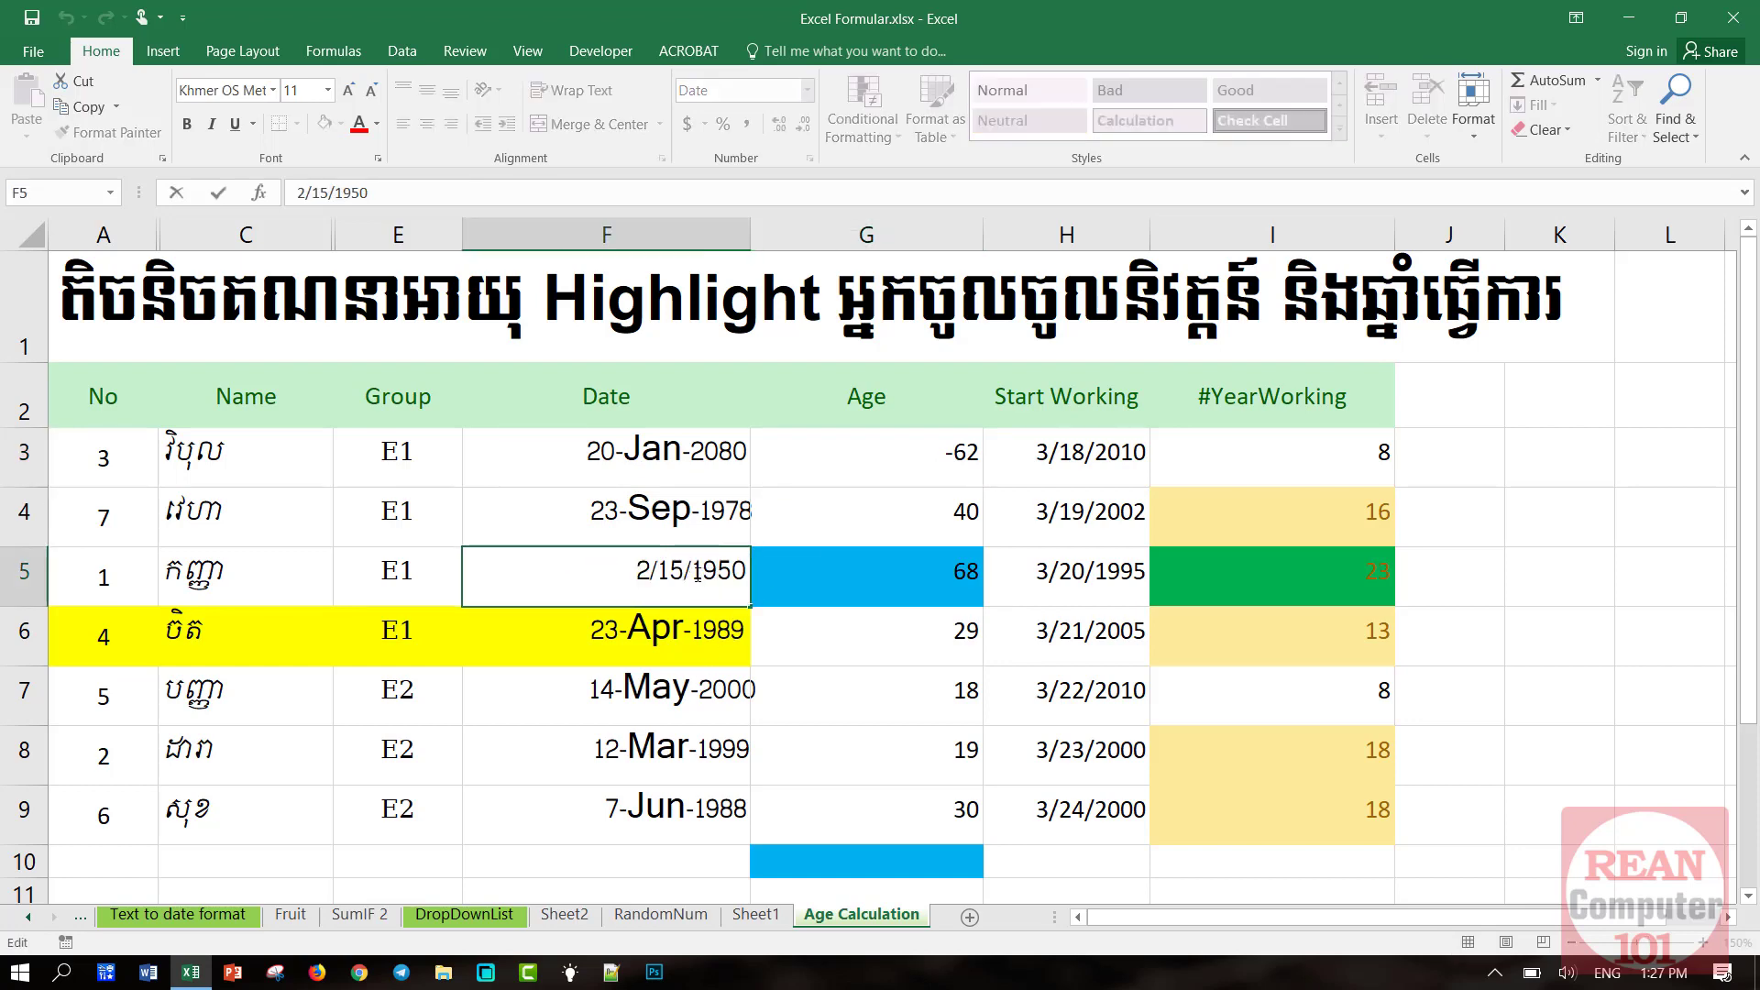
pyautogui.moveTo(692, 571); pyautogui.dragTo(725, 570)
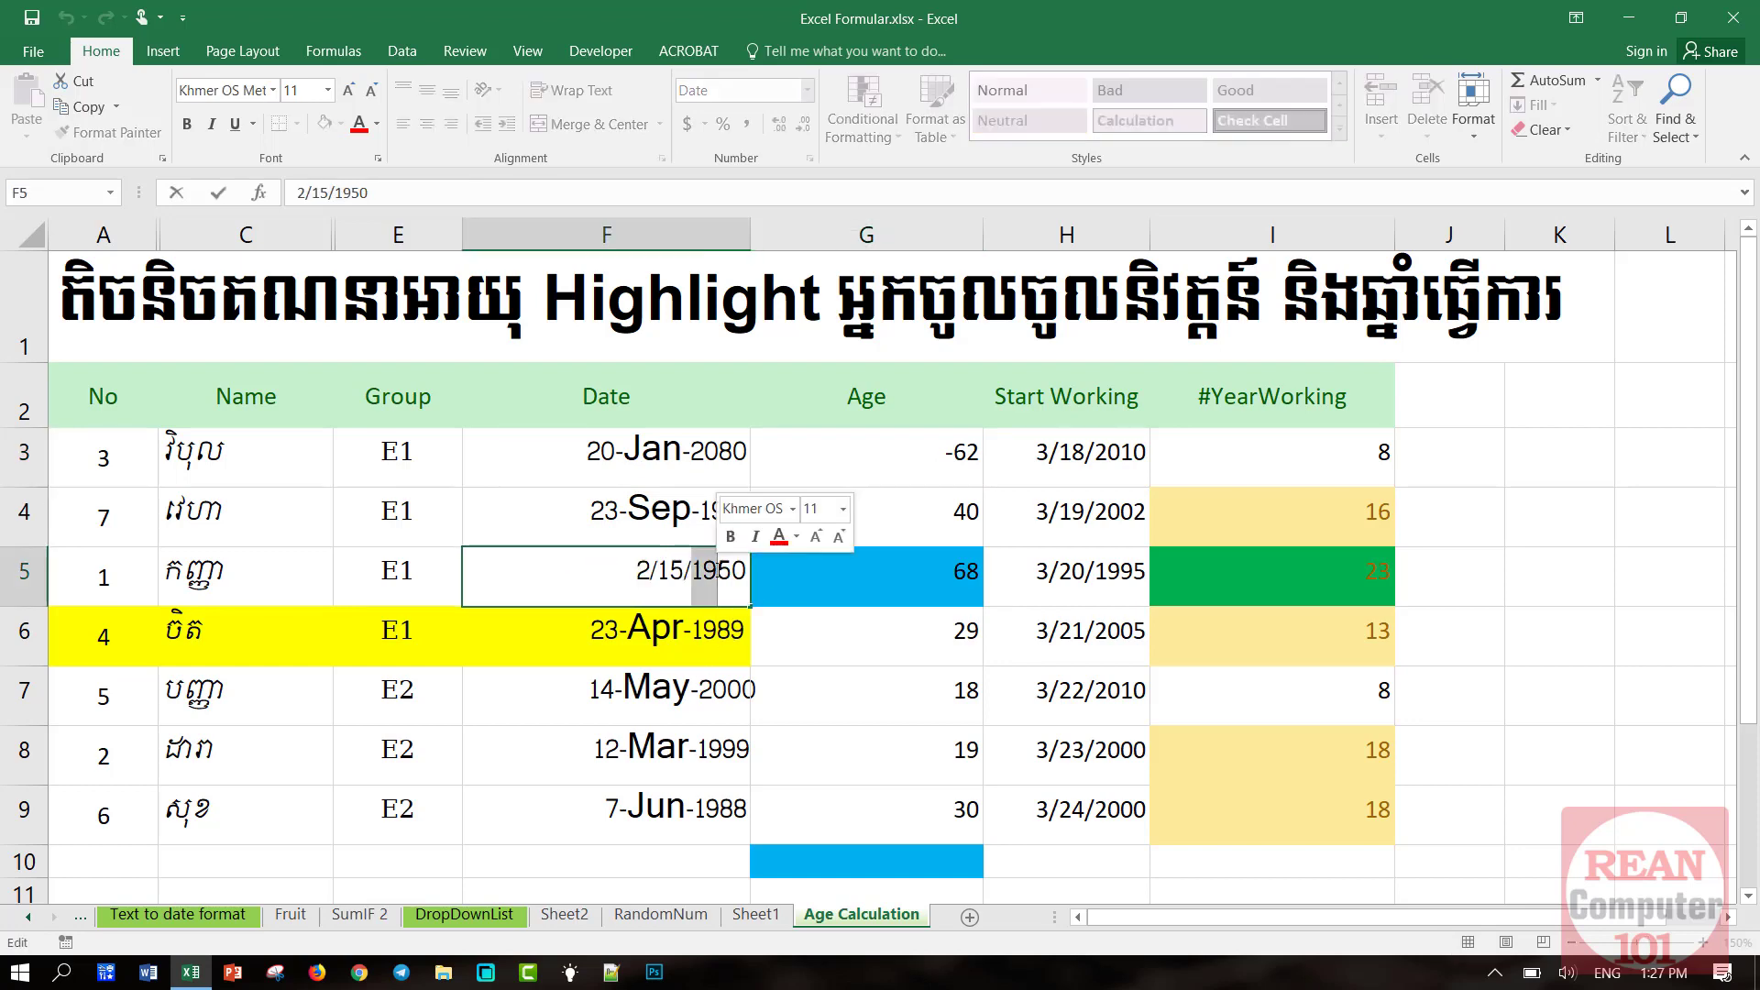
pyautogui.write('20')
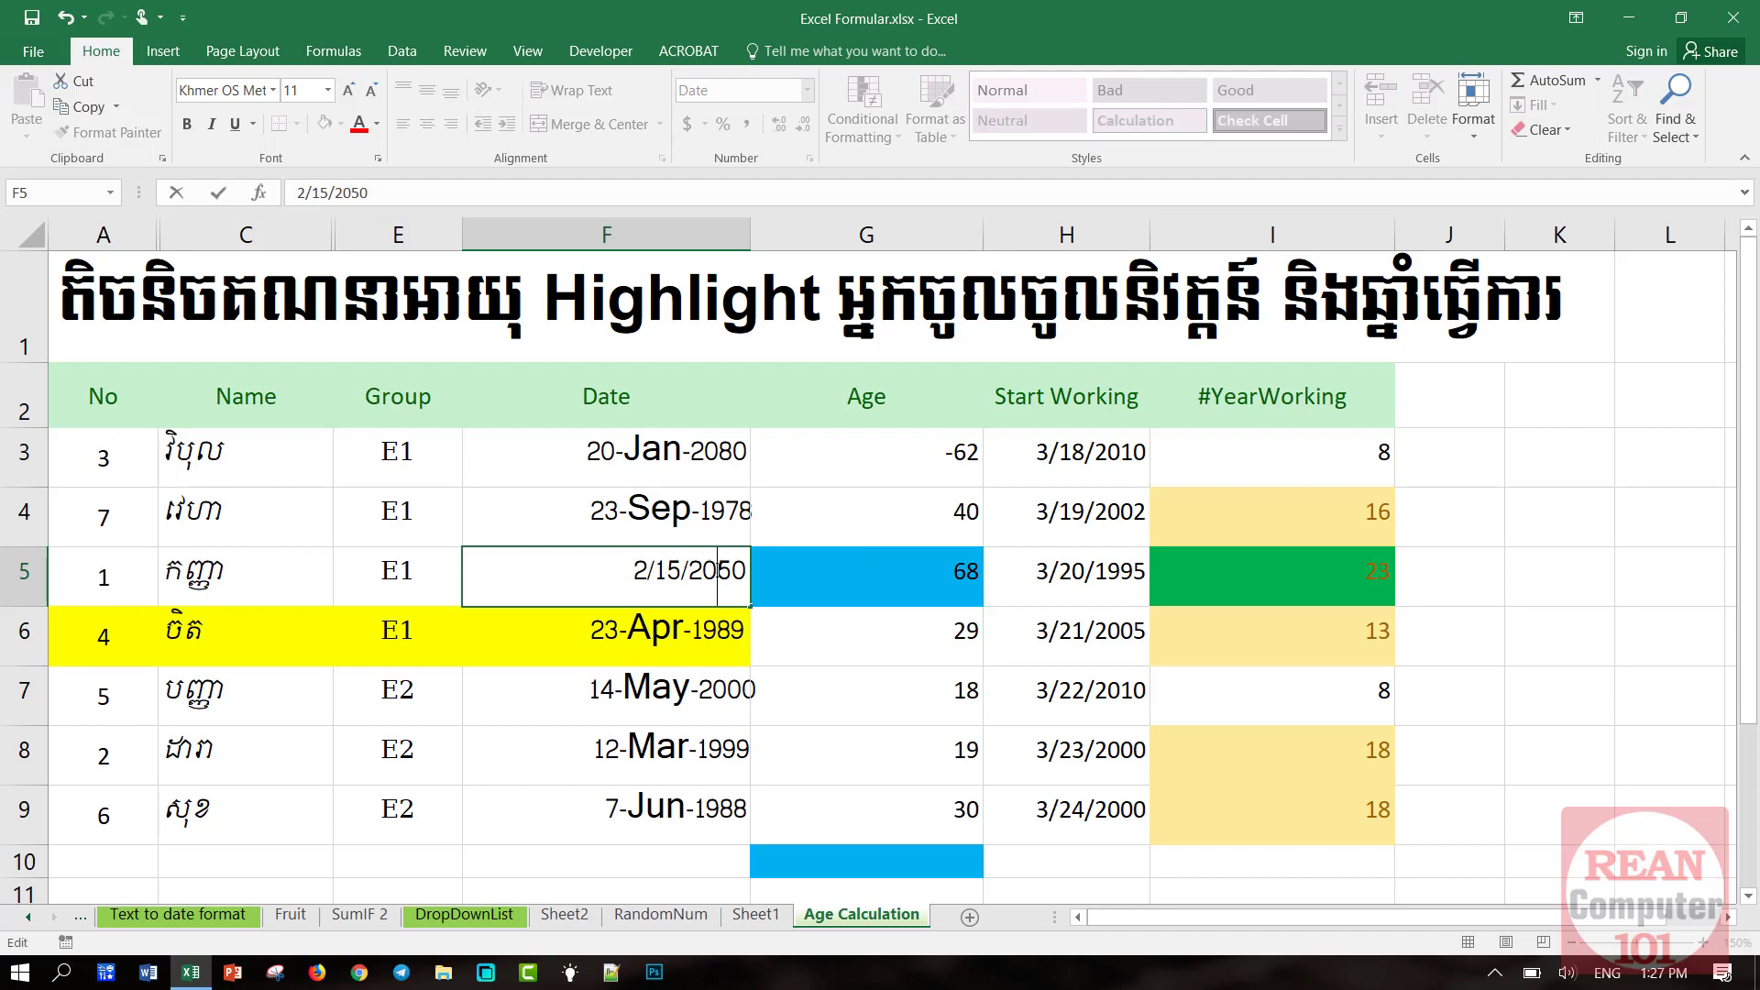
pyautogui.press('Right')
pyautogui.press('Right')
pyautogui.press('BackSpace')
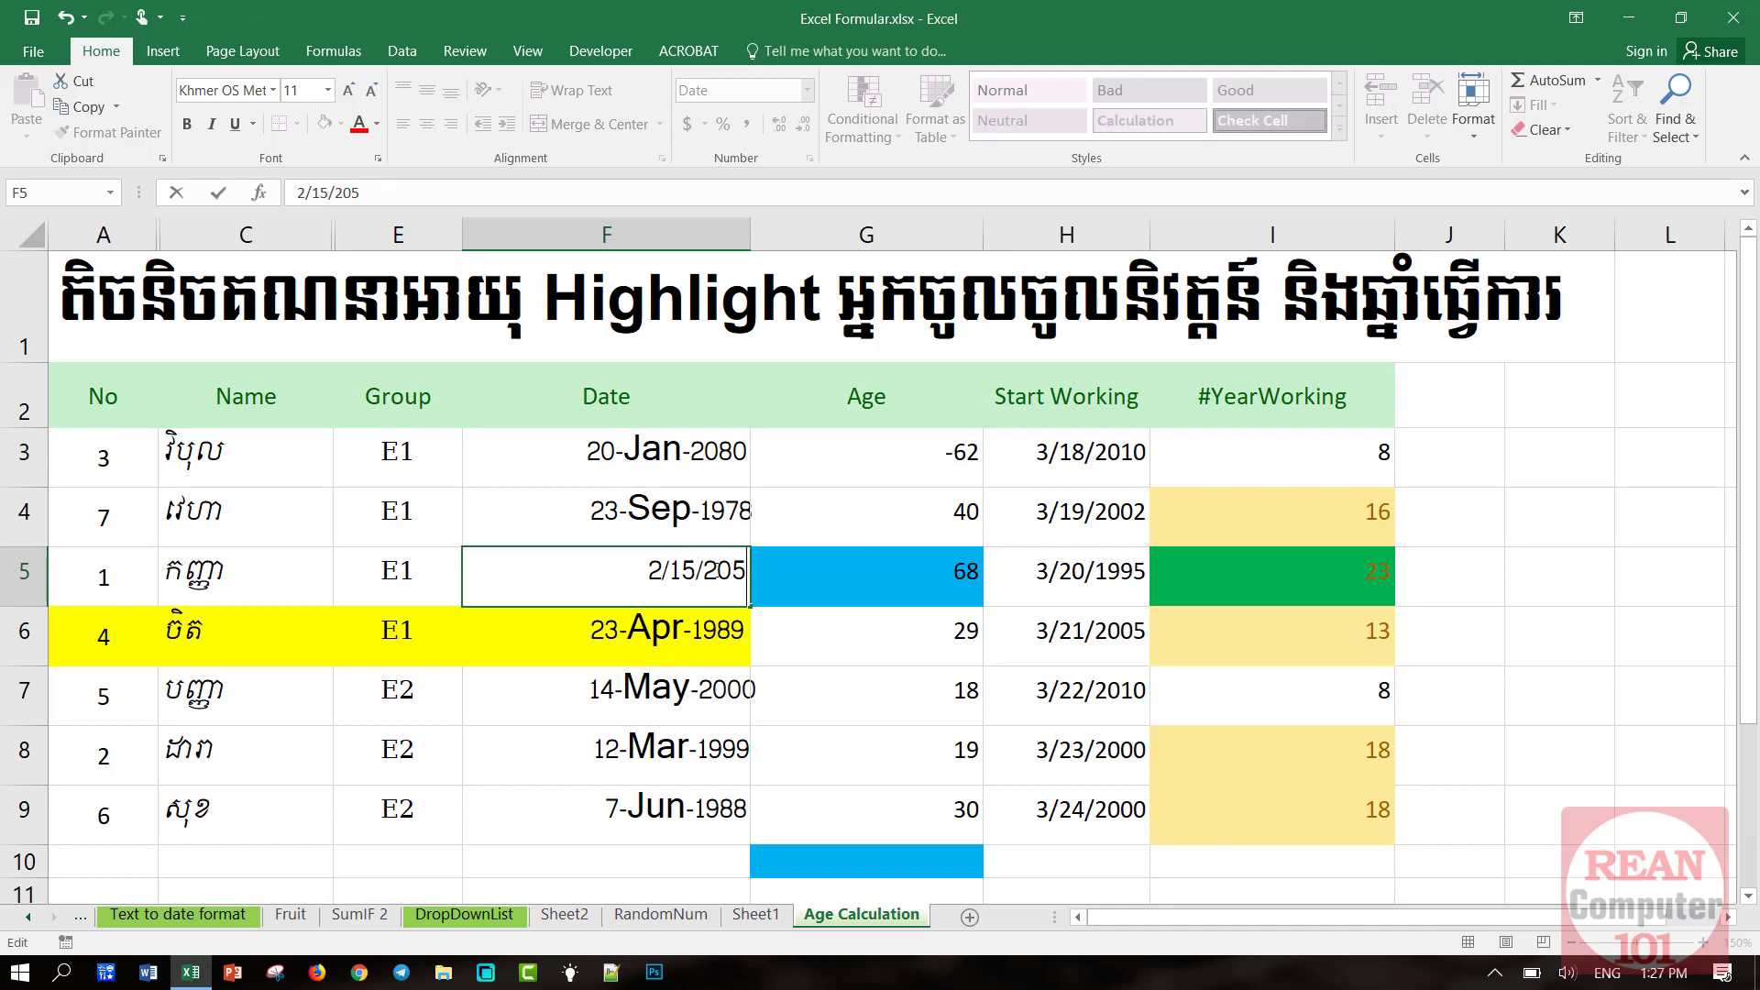
pyautogui.press('BackSpace')
pyautogui.write('20')
pyautogui.press('Return')
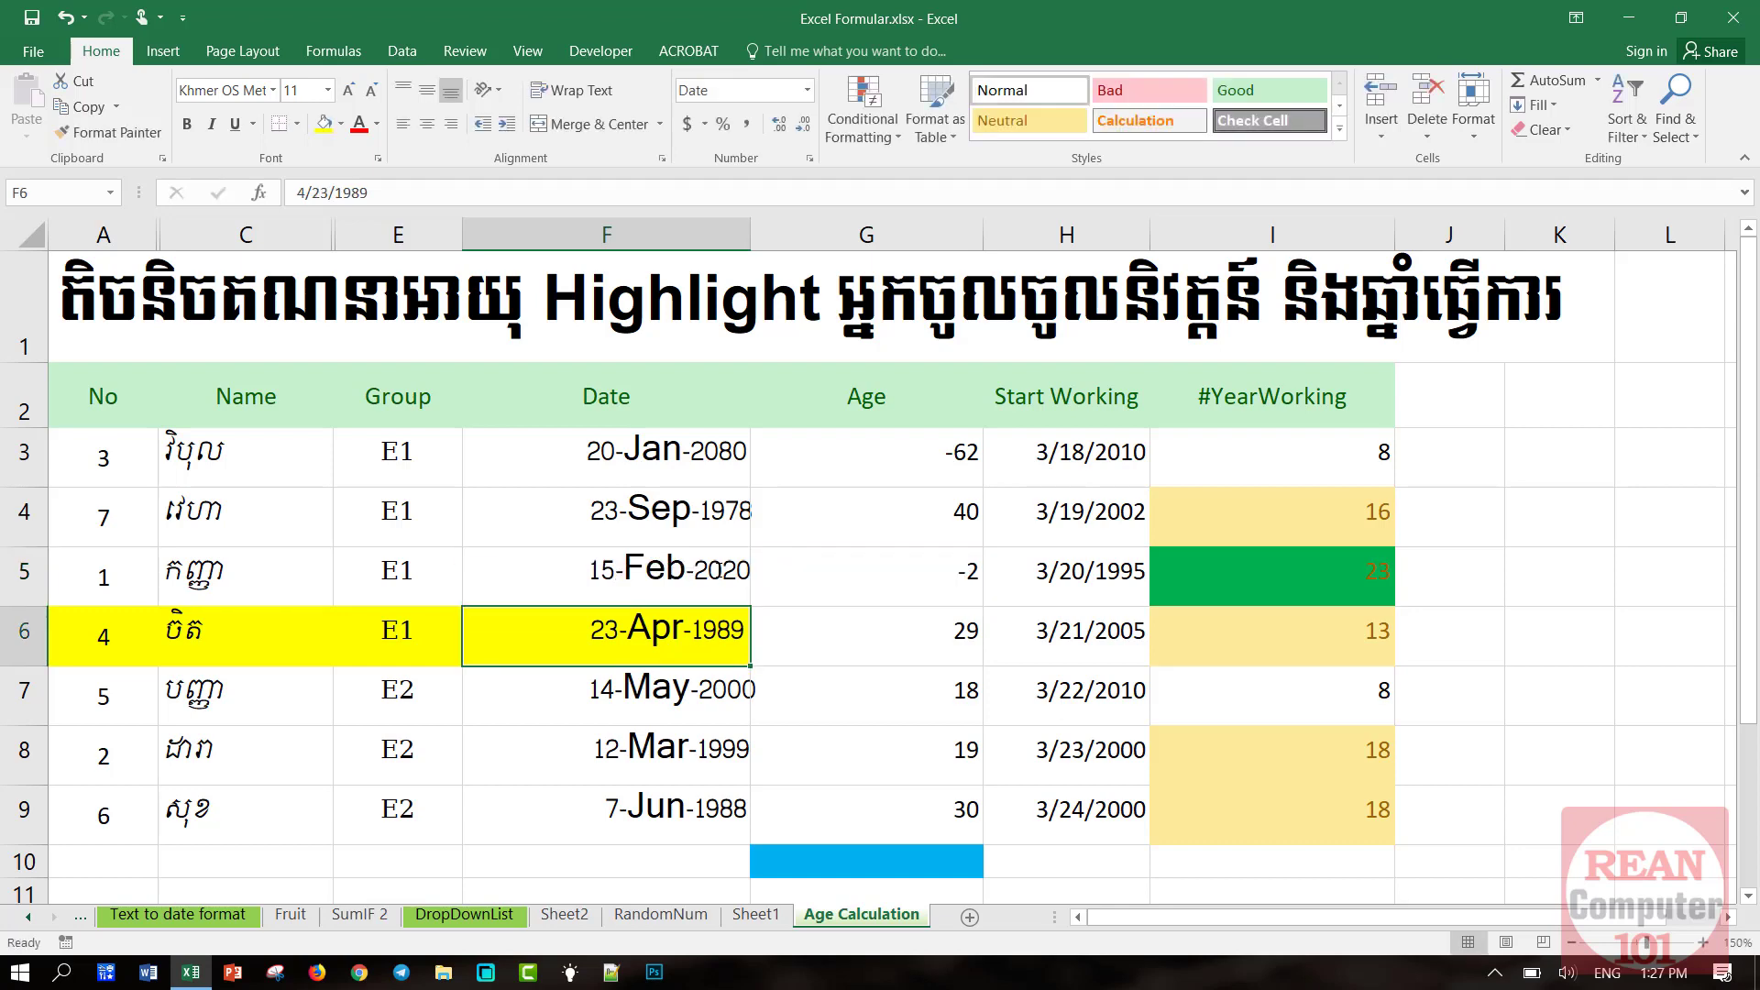
pyautogui.click(944, 590)
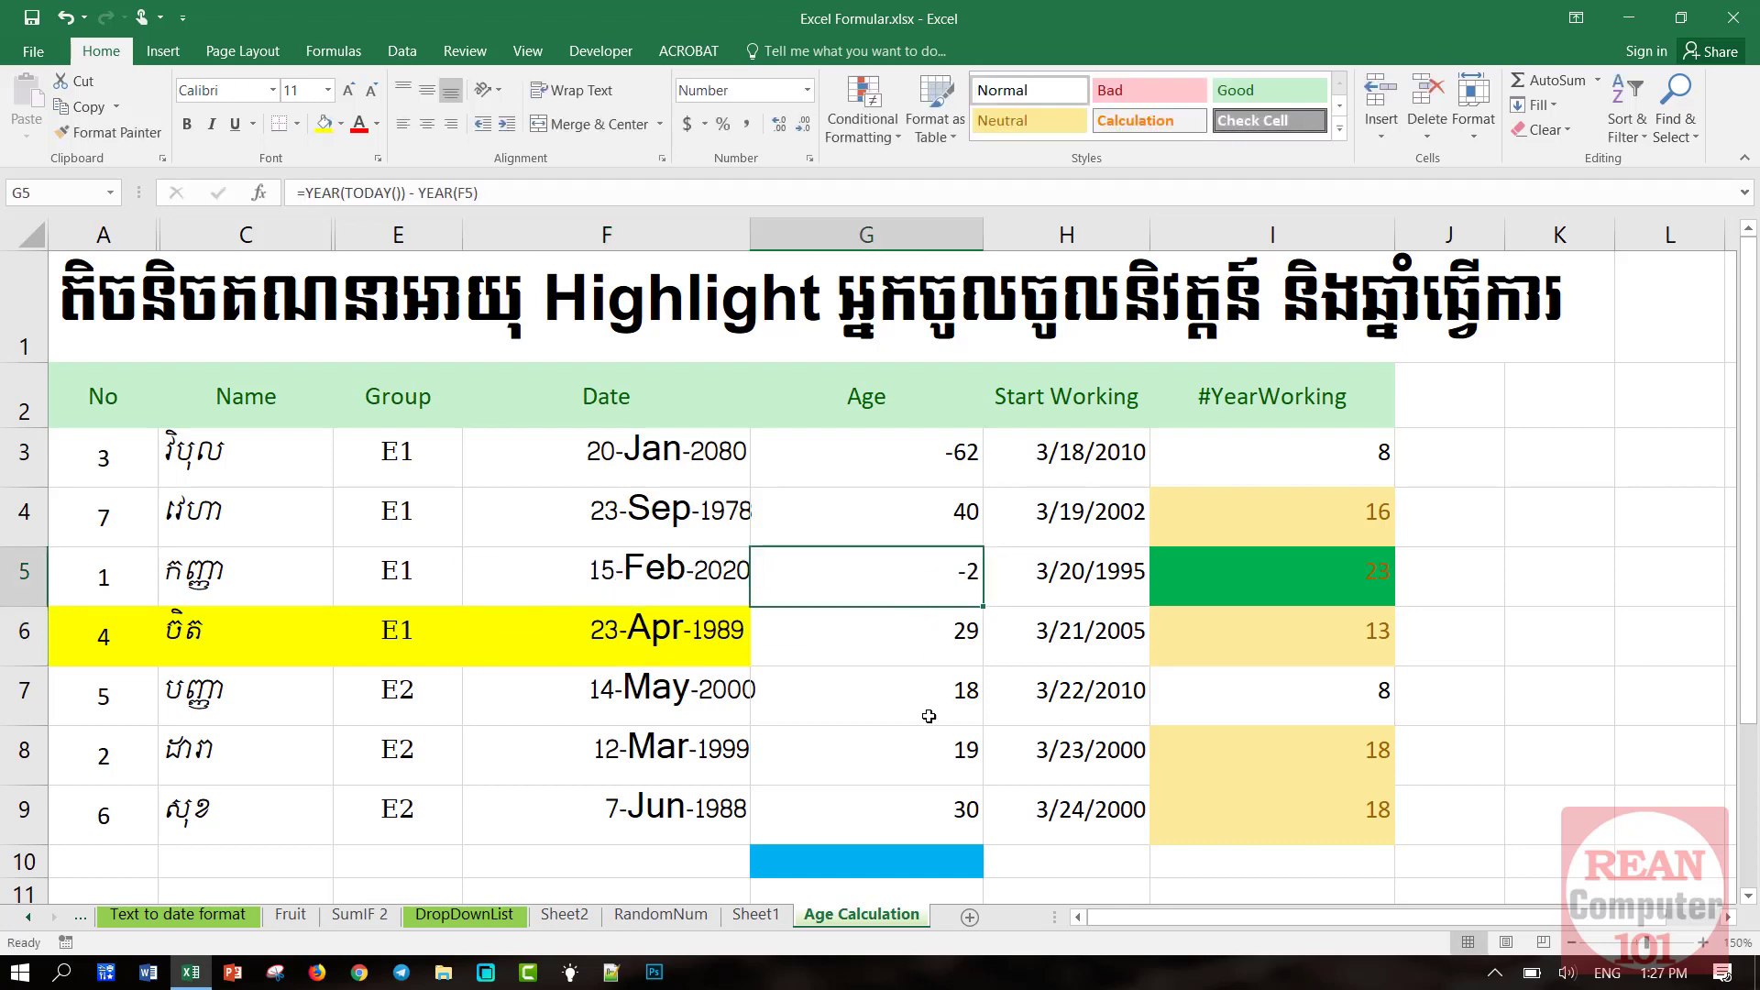
# Add a Less Than 0 rule on G3:G9 with Yellow Fill with Dark Yellow Text
pyautogui.moveTo(945, 449); pyautogui.dragTo(903, 779)
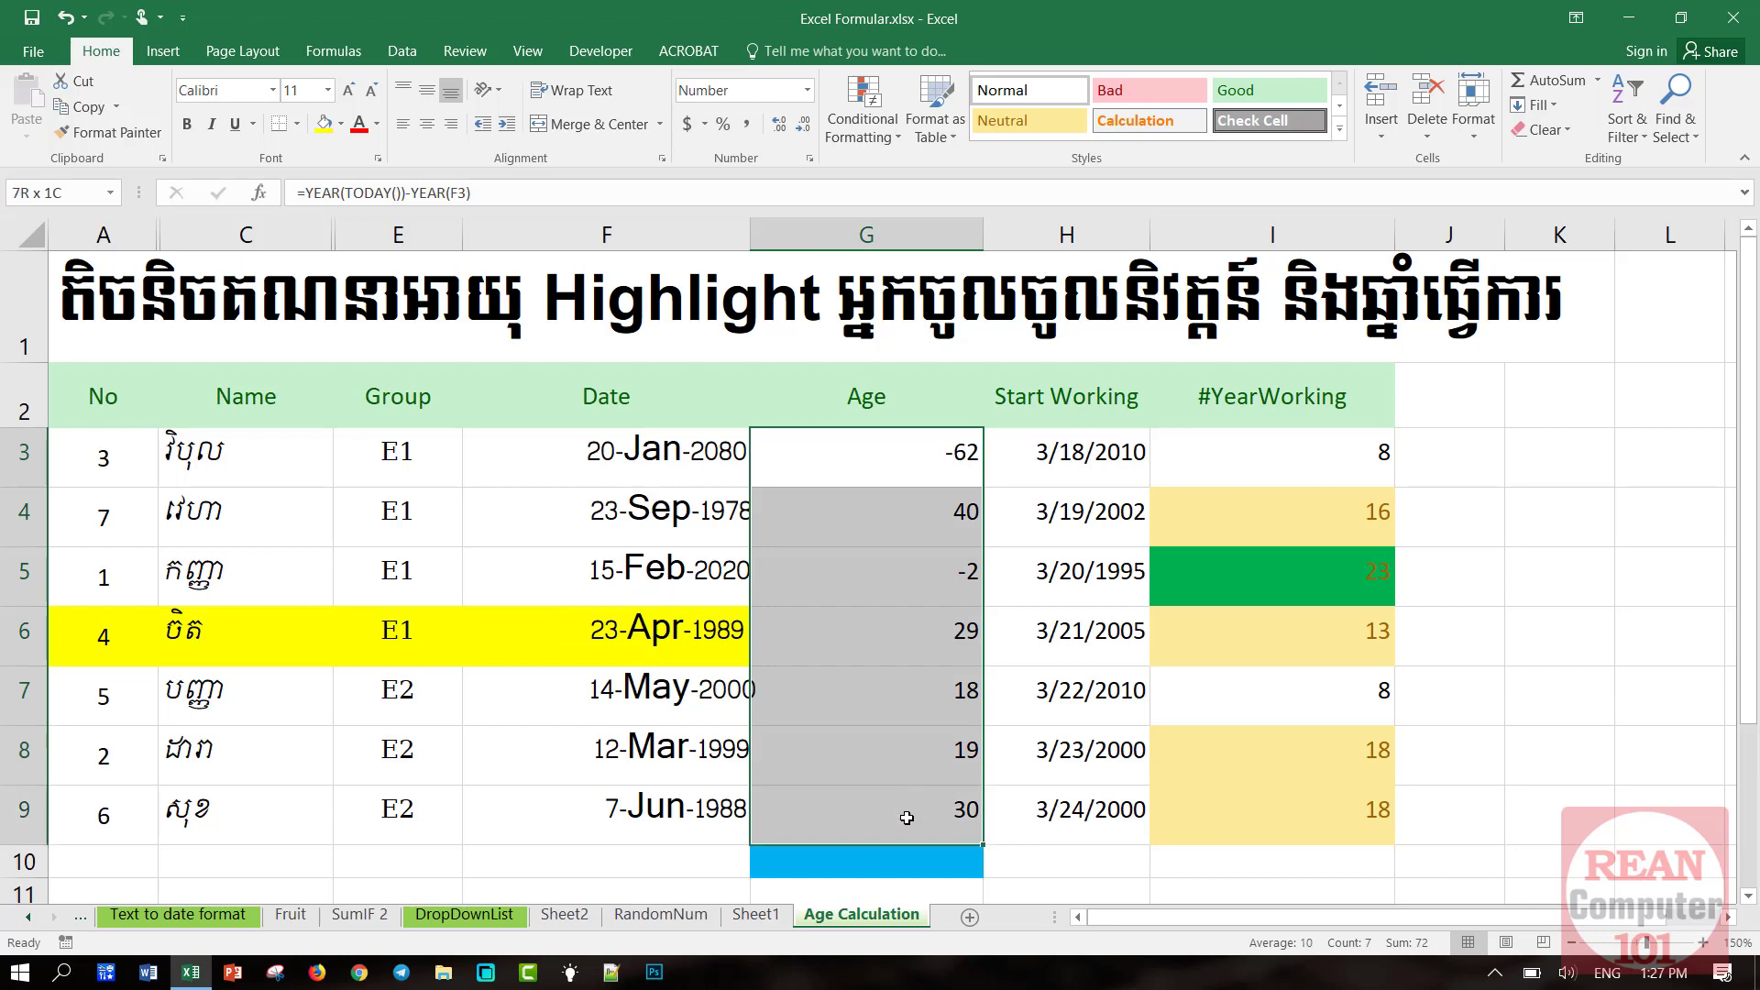
pyautogui.click(949, 550)
pyautogui.click(918, 470)
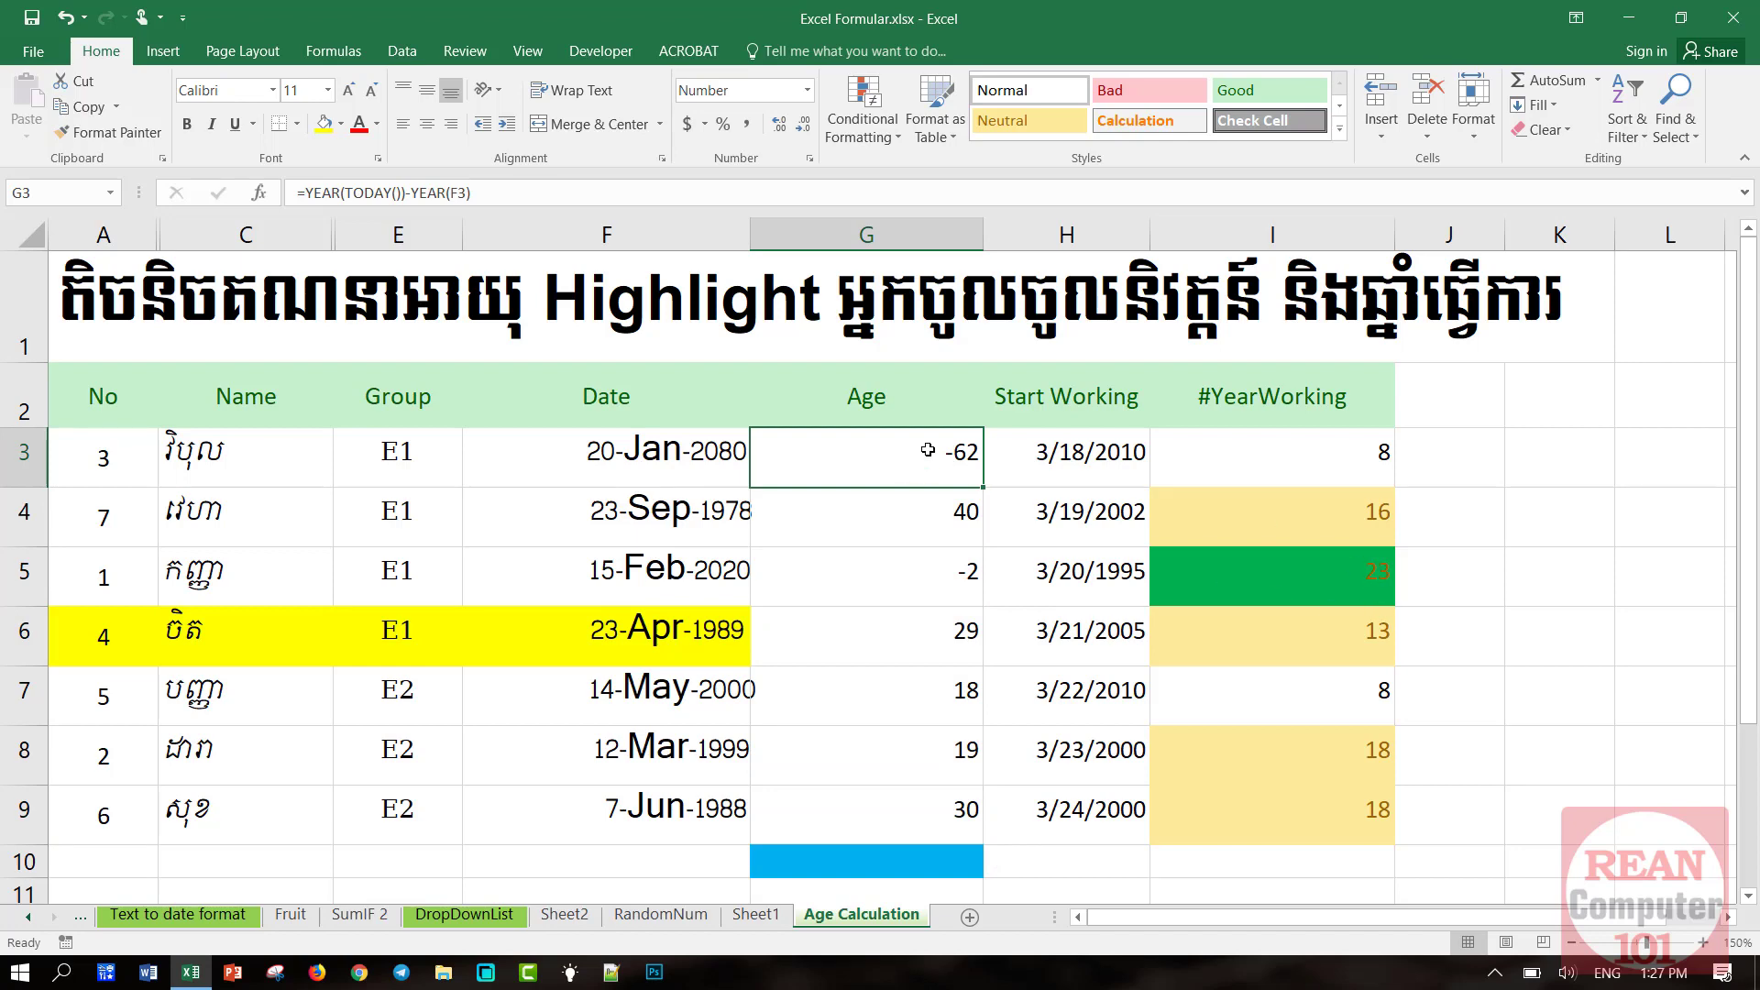
pyautogui.moveTo(928, 450); pyautogui.dragTo(925, 806)
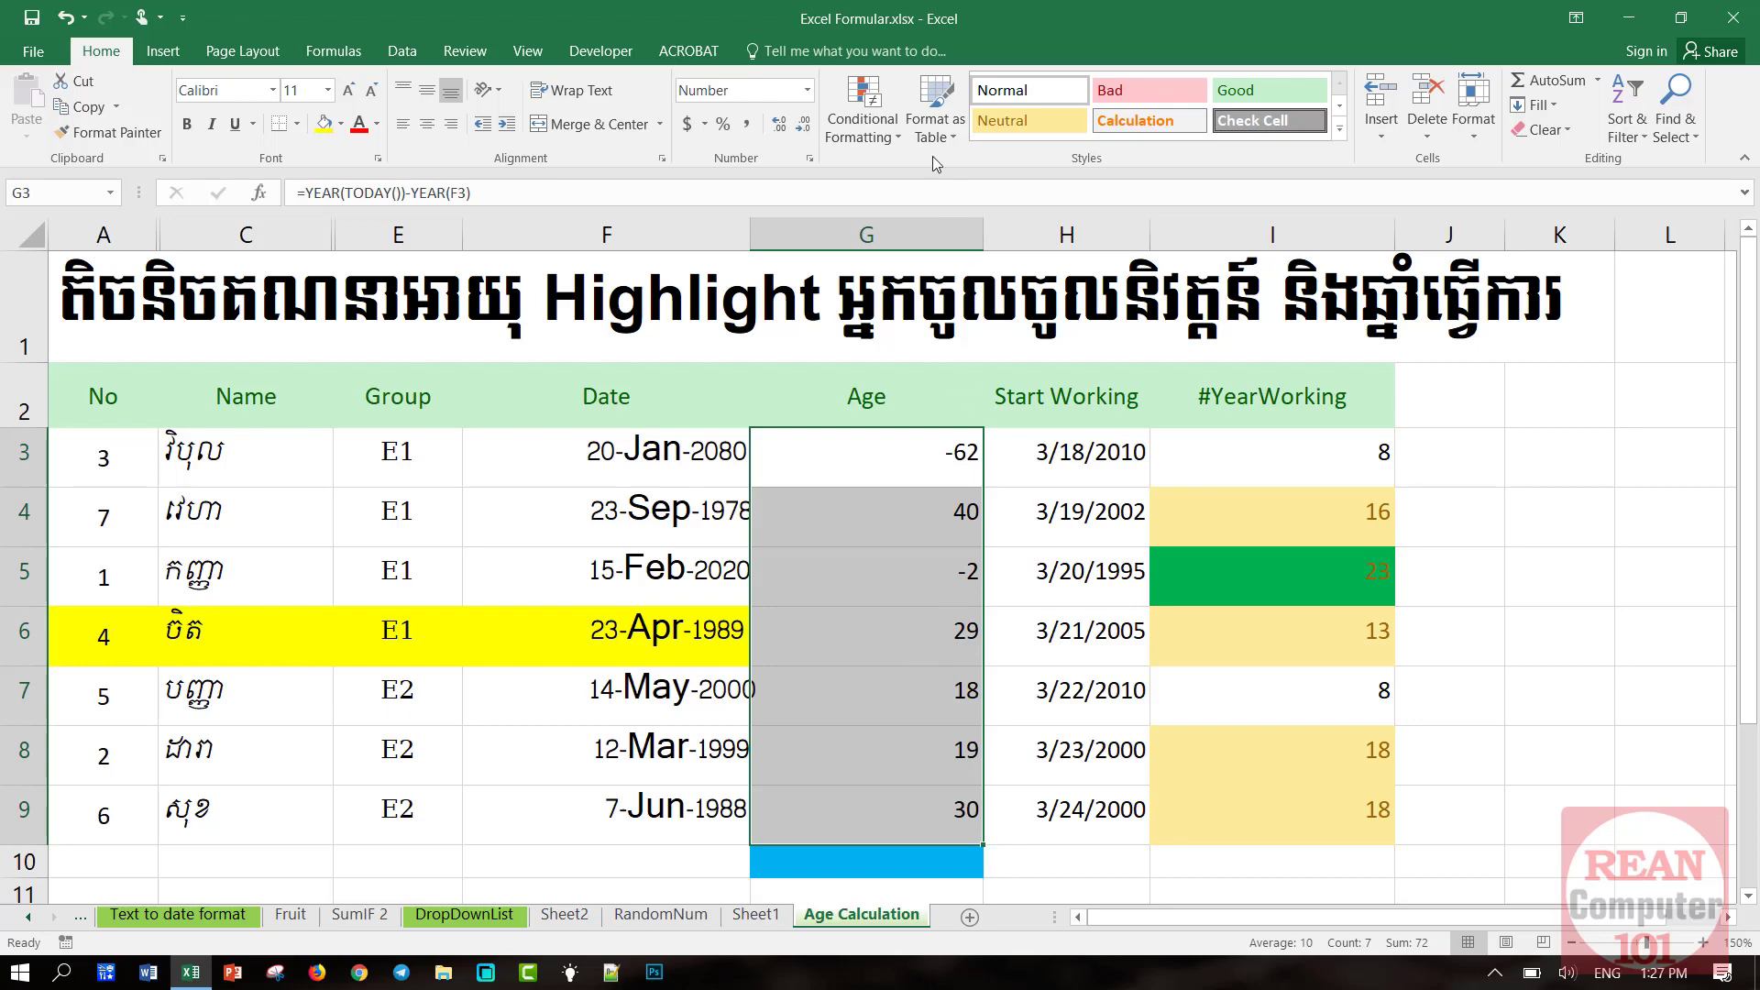
pyautogui.click(879, 126)
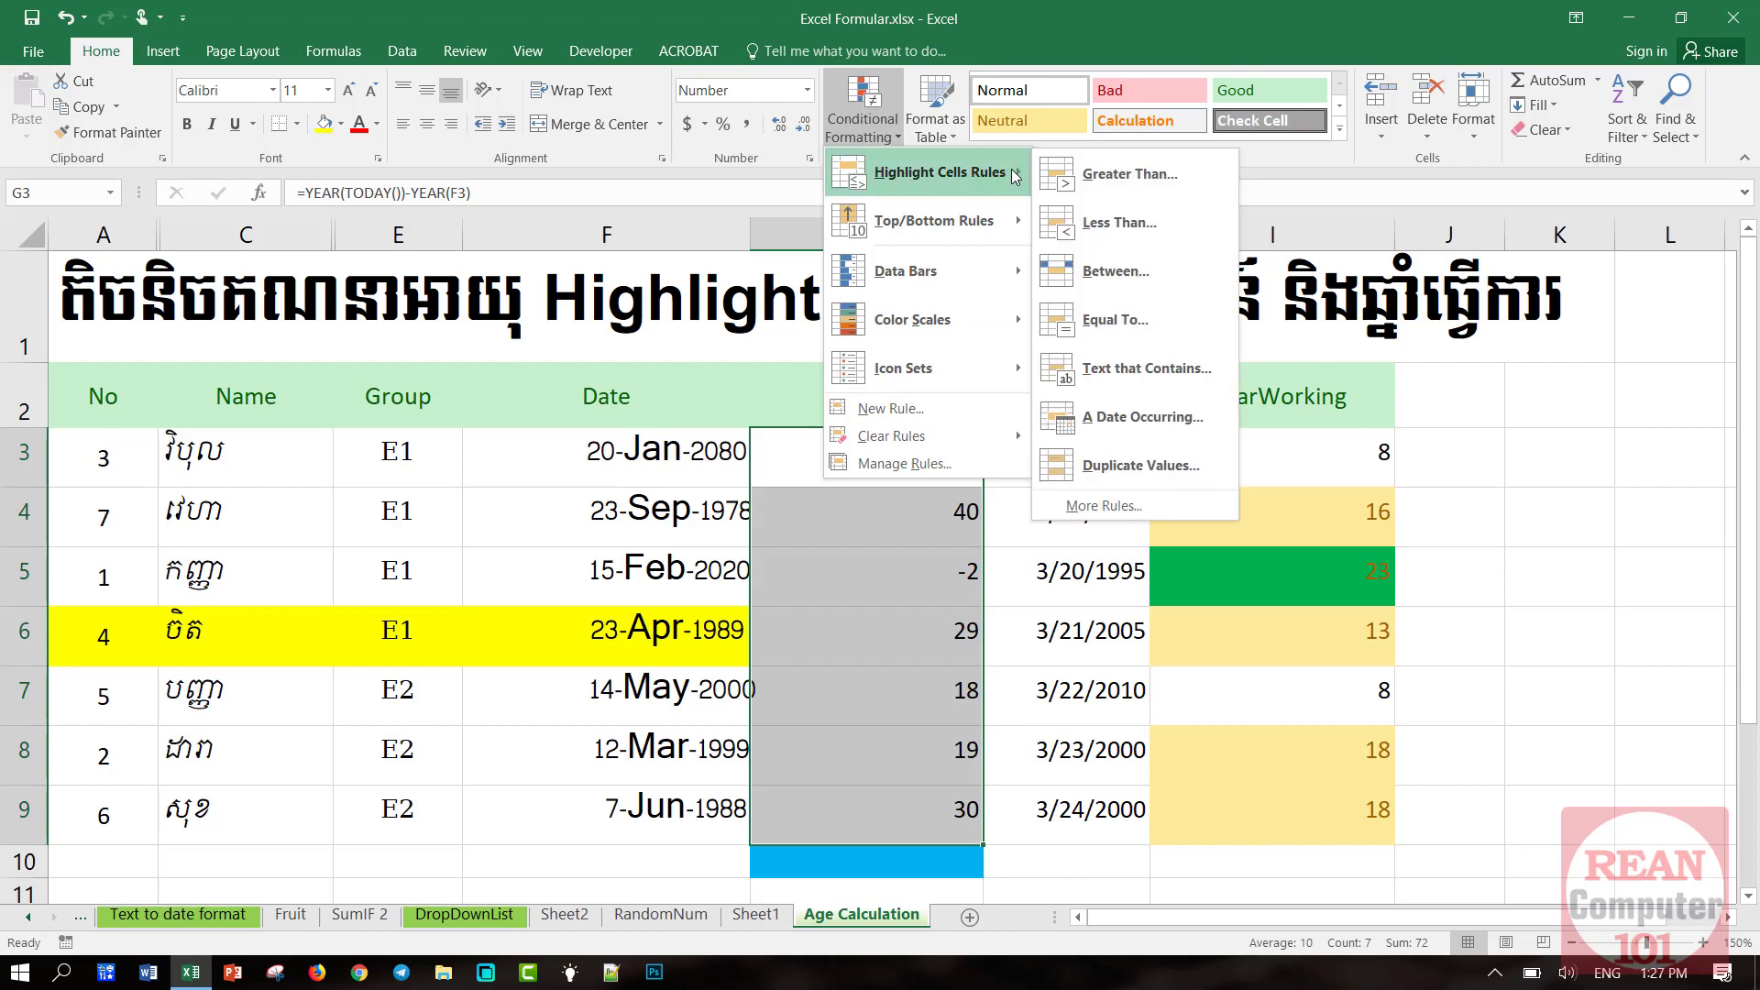
pyautogui.moveTo(939, 173)
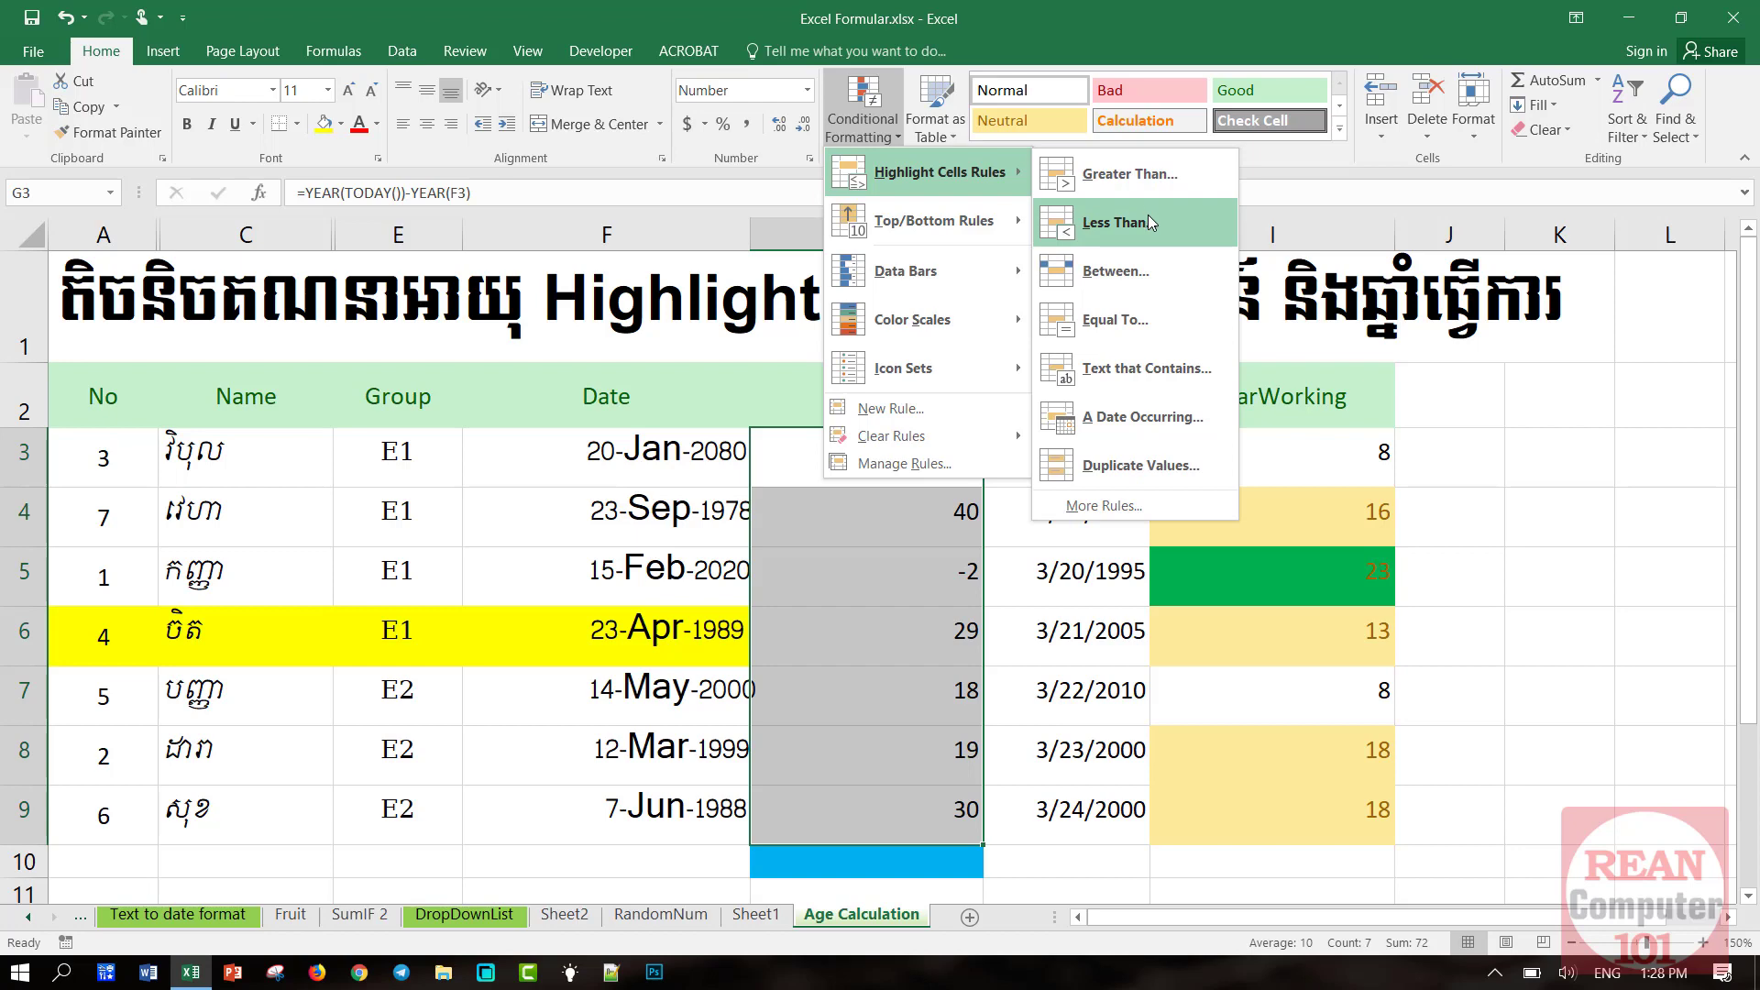
pyautogui.click(1150, 222)
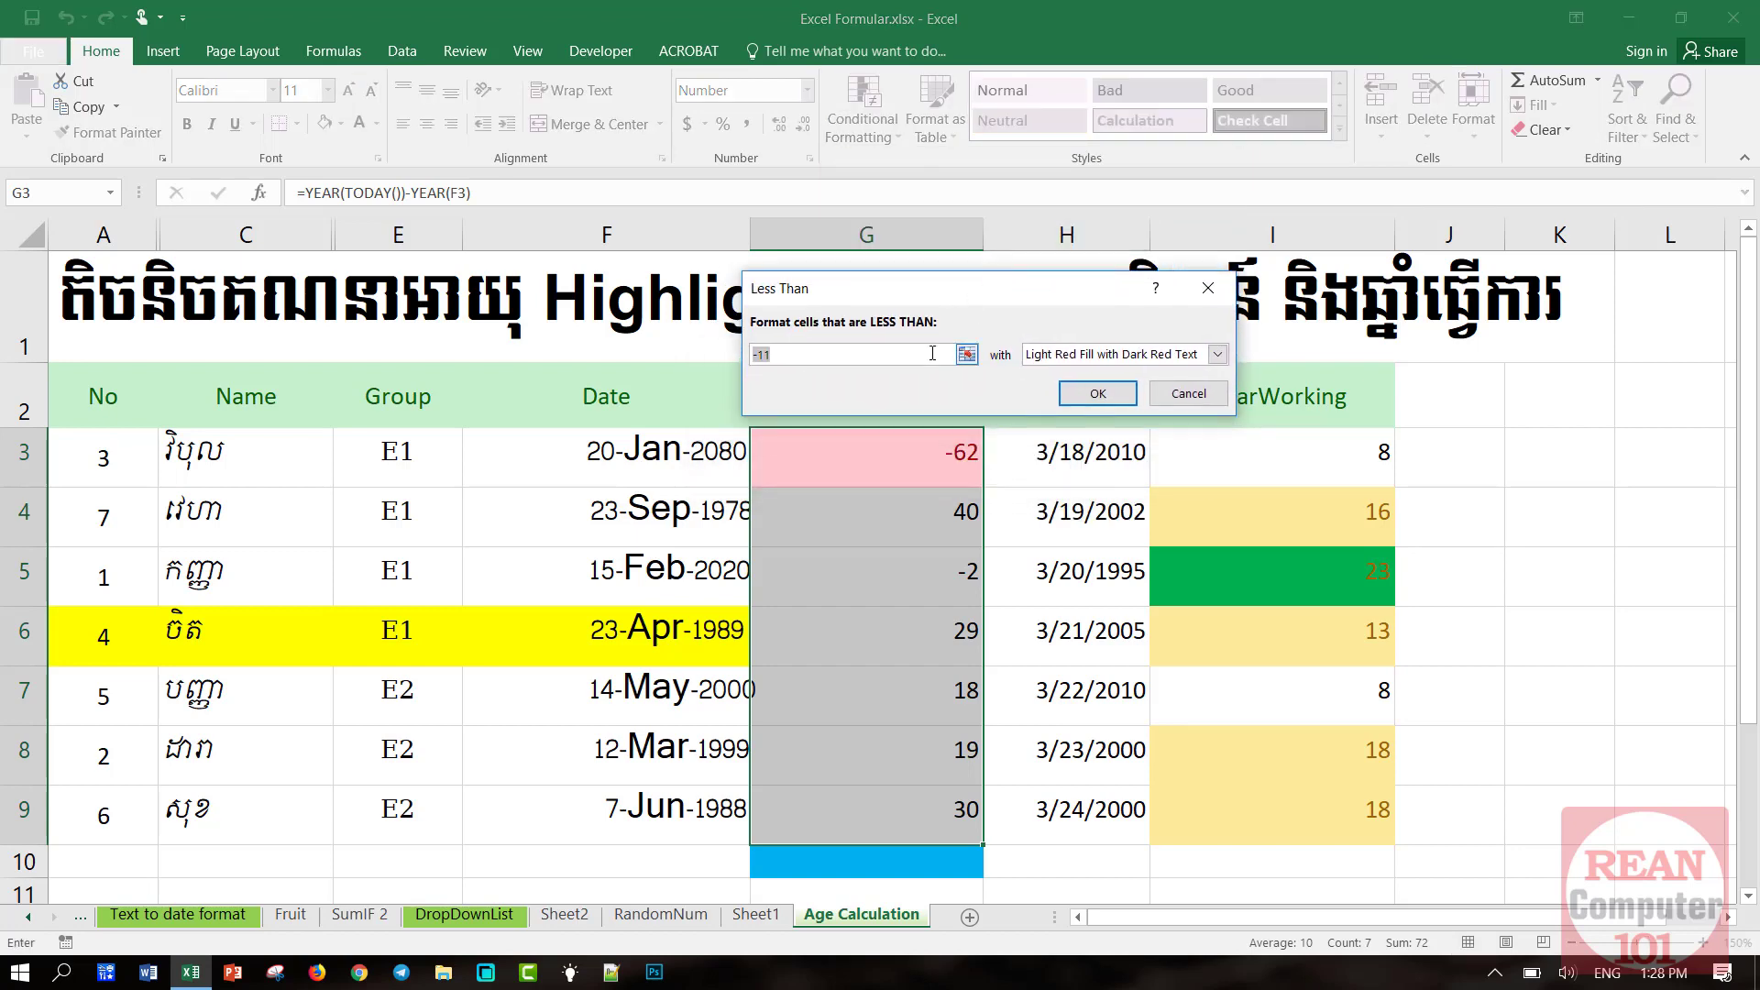
pyautogui.write('0')
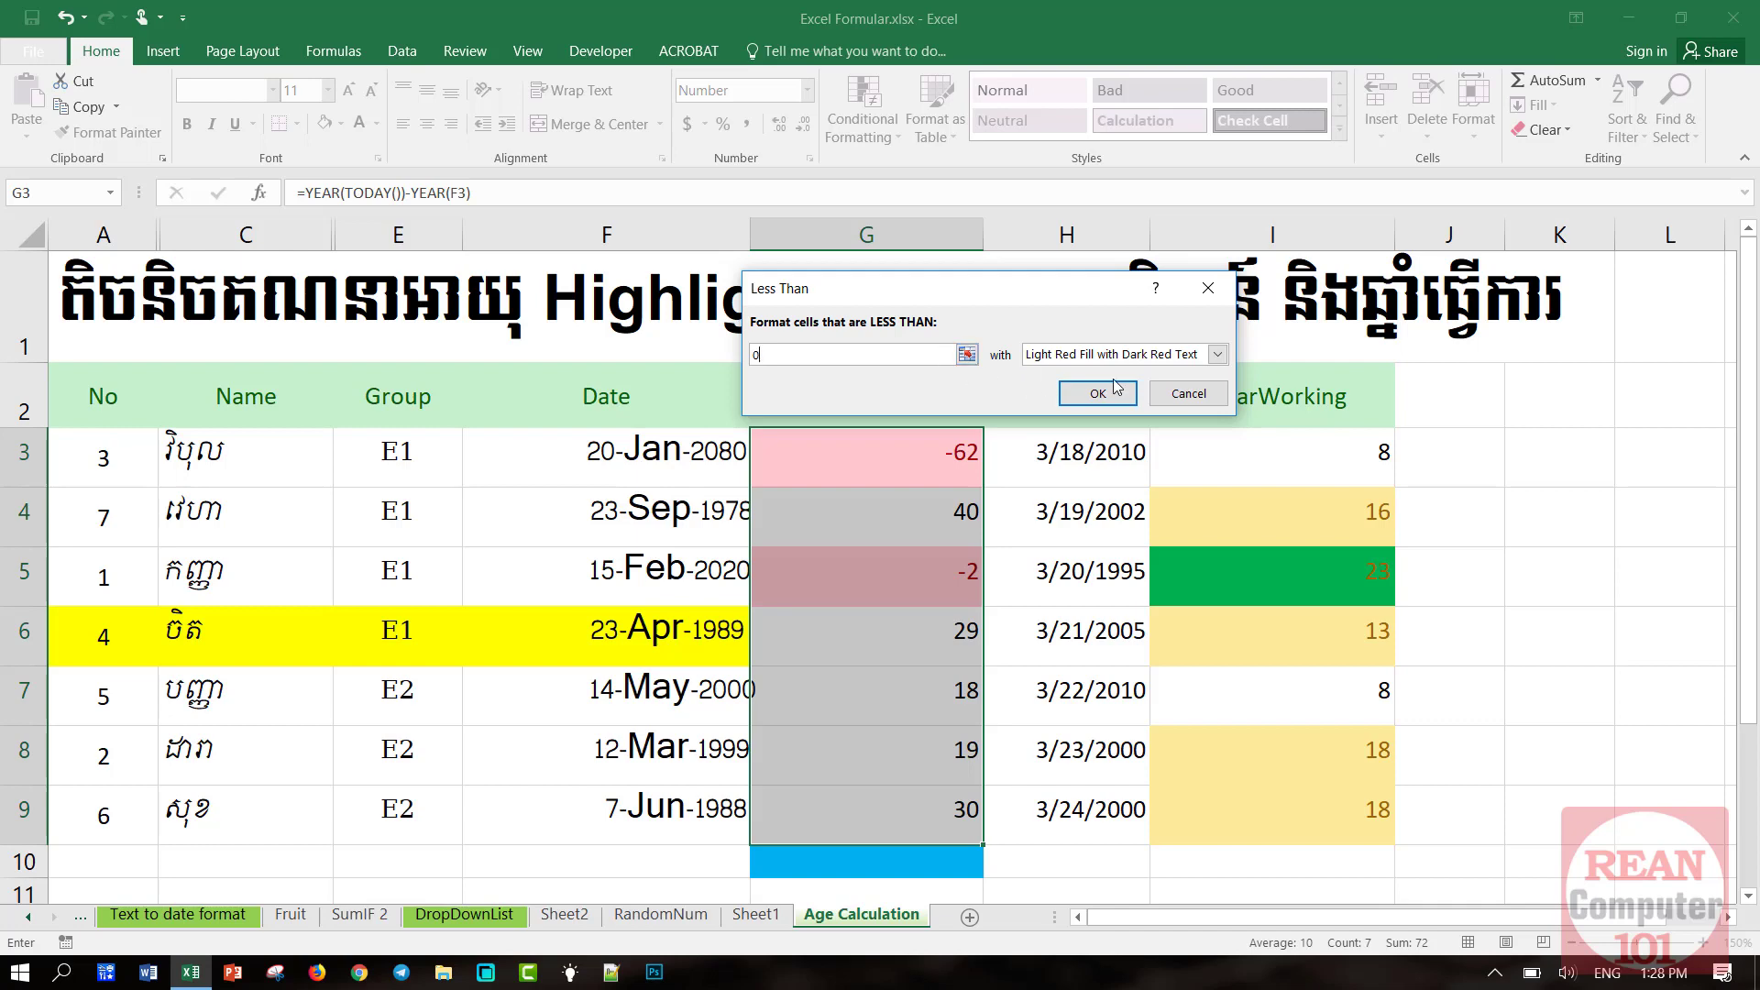
pyautogui.click(1145, 358)
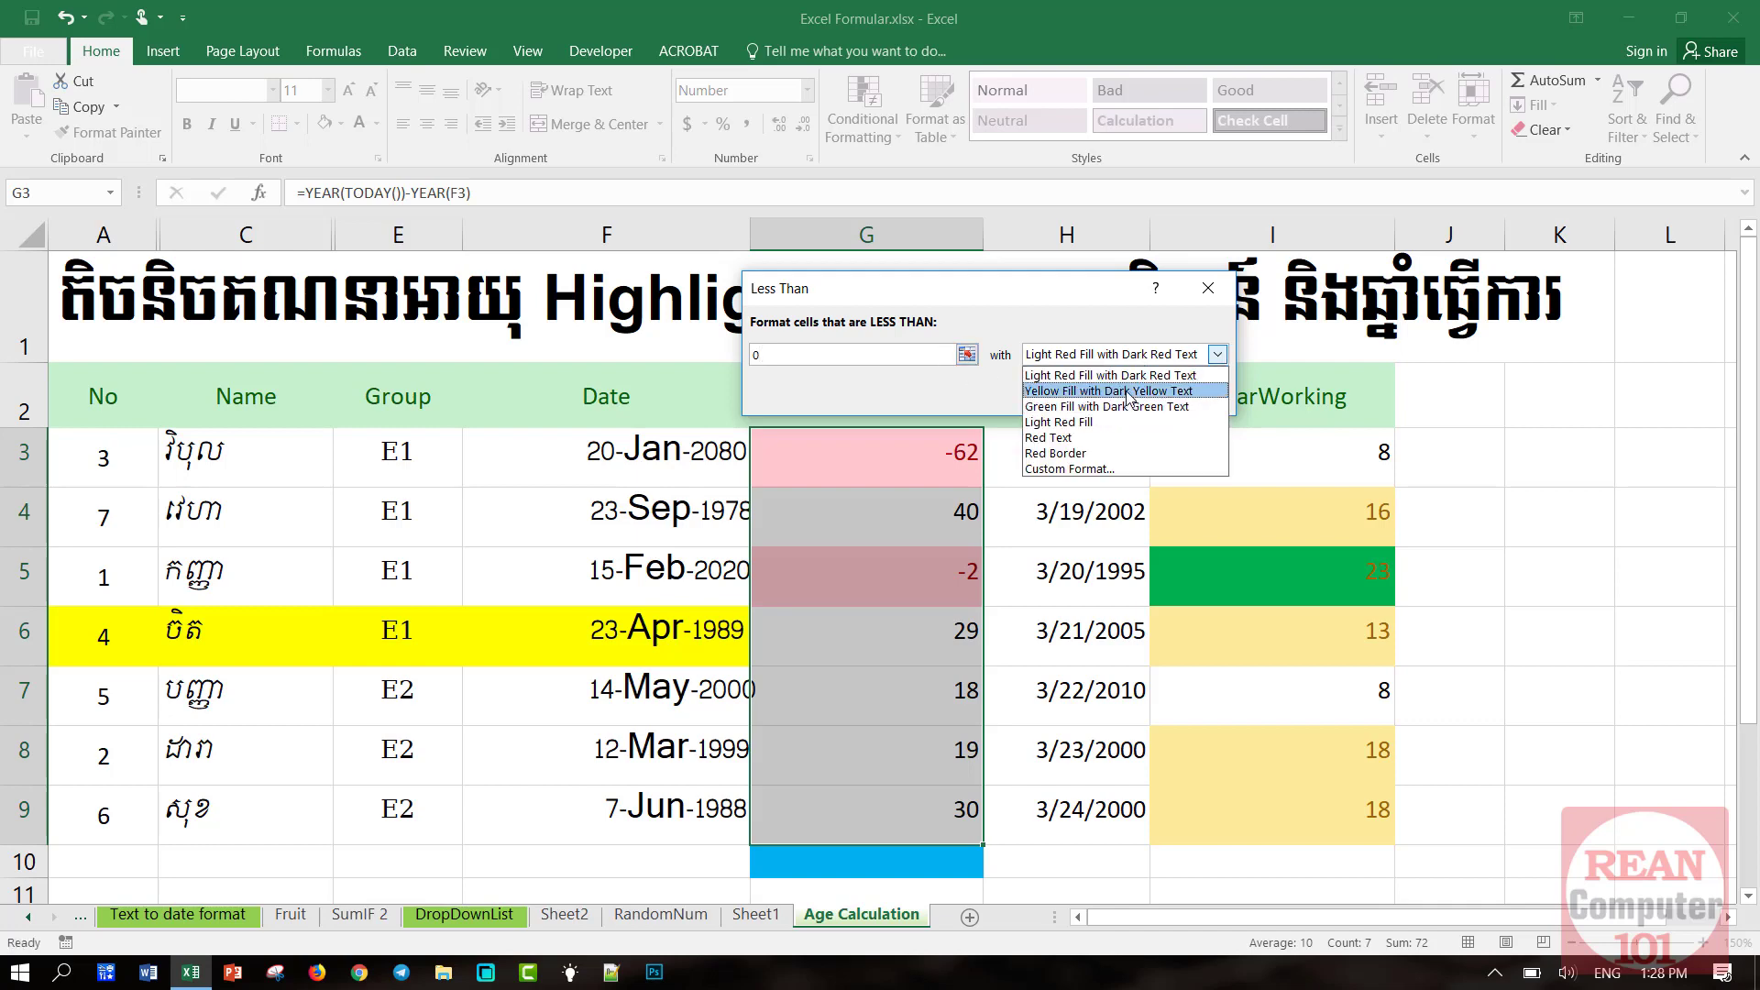
pyautogui.click(1114, 391)
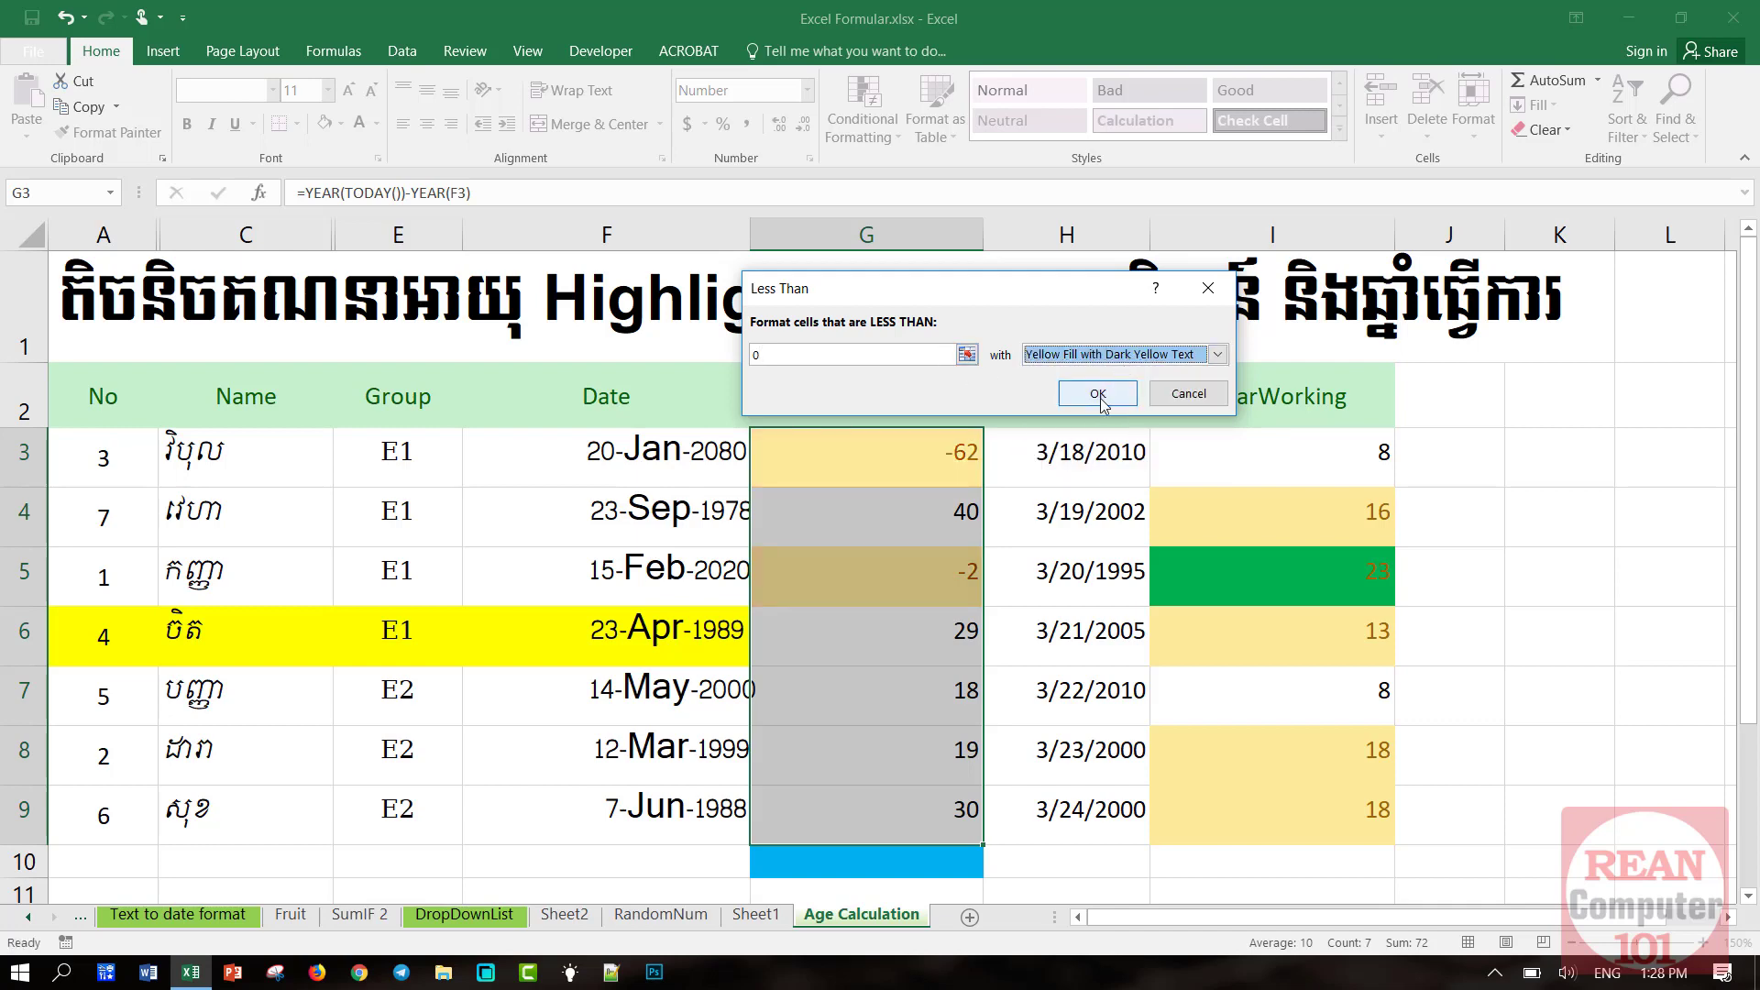
pyautogui.click(1106, 393)
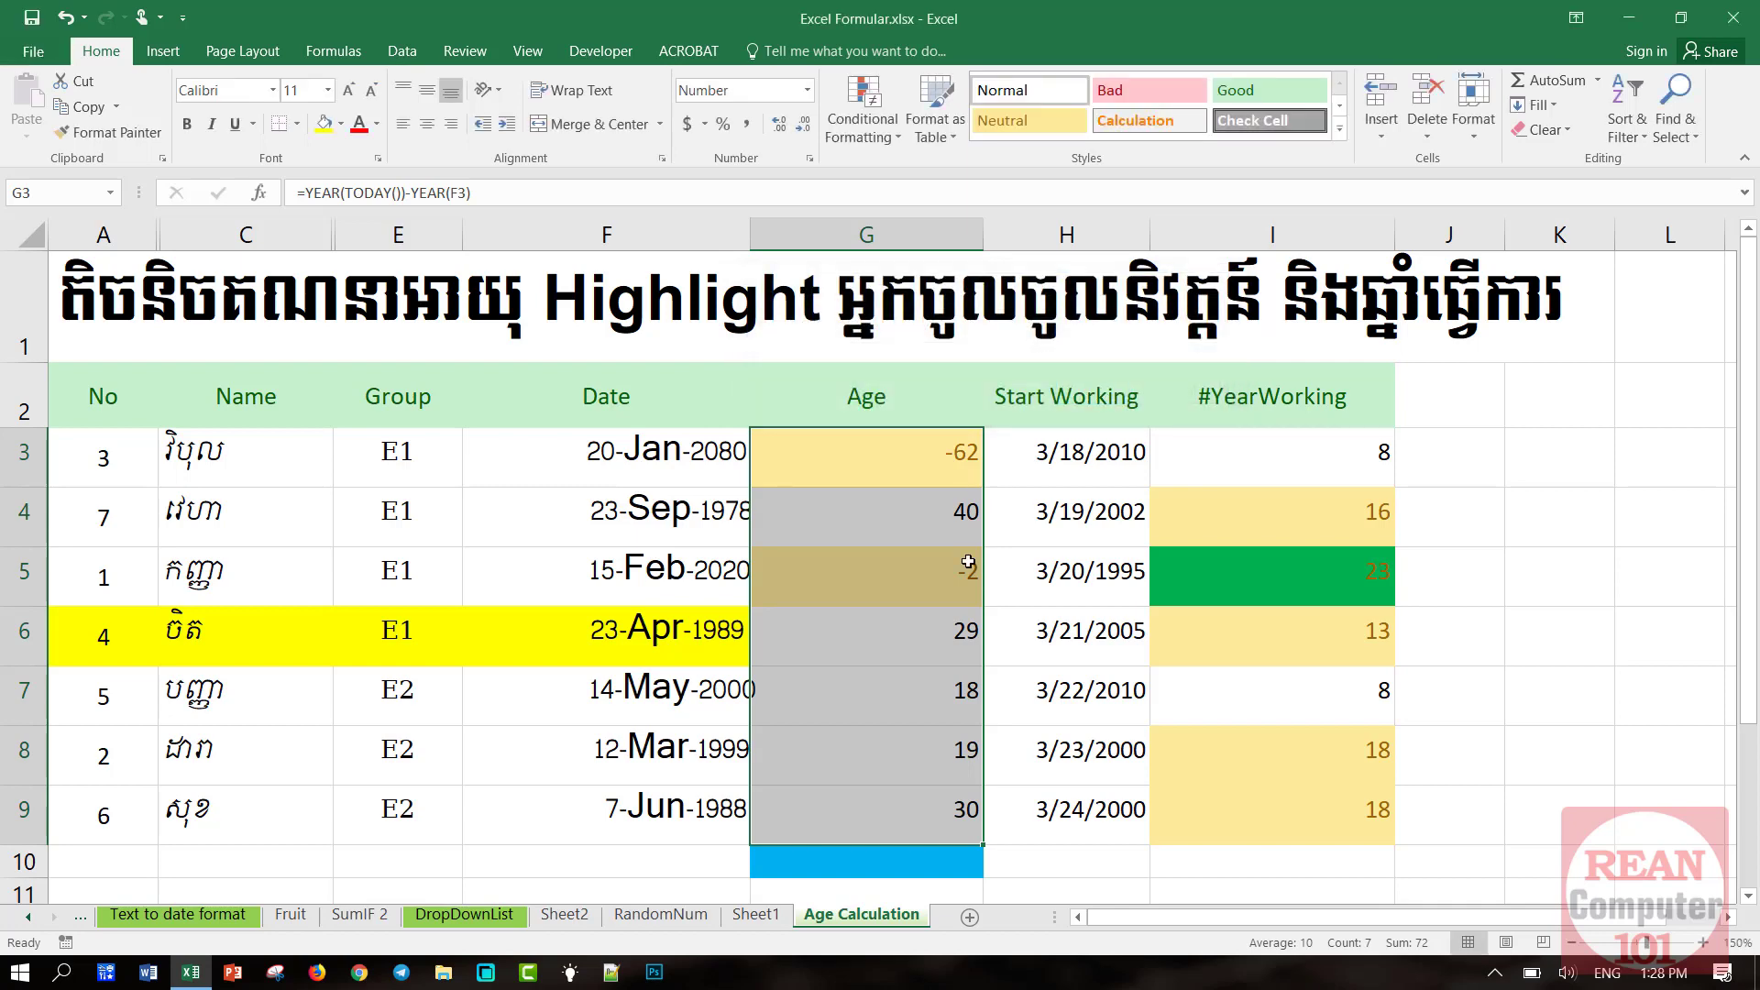
# Review the highlighted negative ages -62 and -2 in the Age column
pyautogui.click(917, 642)
pyautogui.click(965, 571)
pyautogui.click(943, 479)
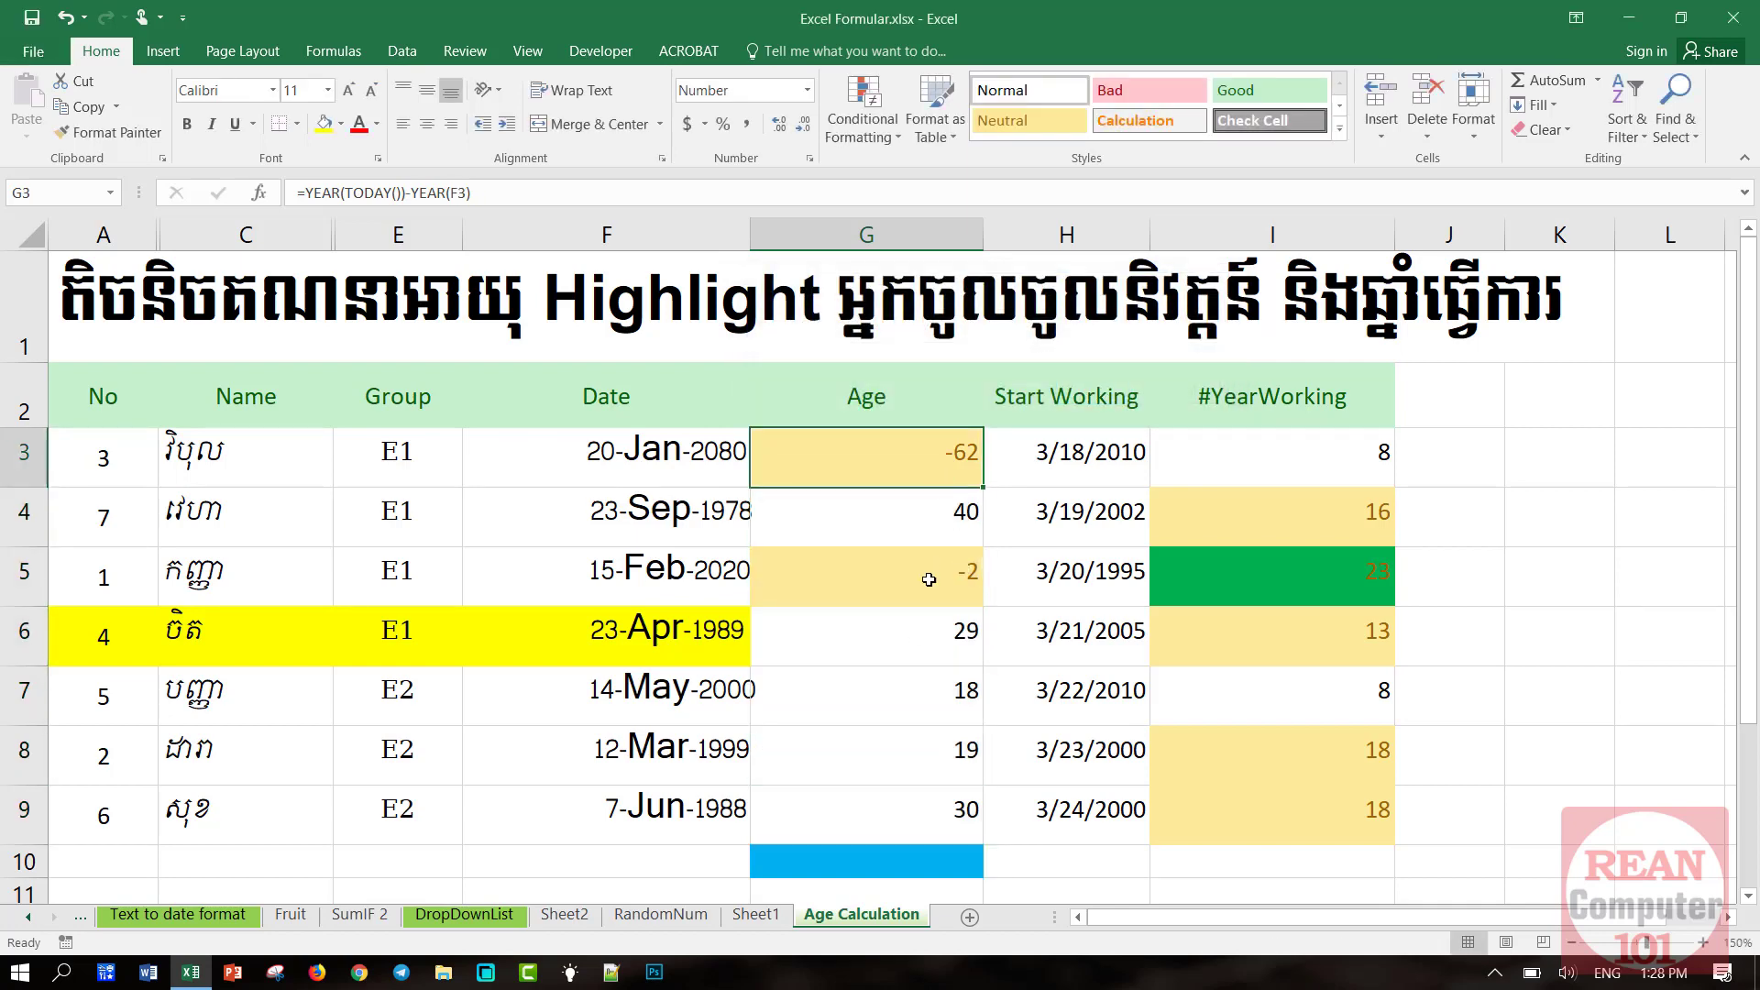
pyautogui.click(935, 623)
pyautogui.click(921, 705)
# Change F7's year to 2030 and check the new -12 age alongside G3 and G5
pyautogui.doubleClick(727, 695)
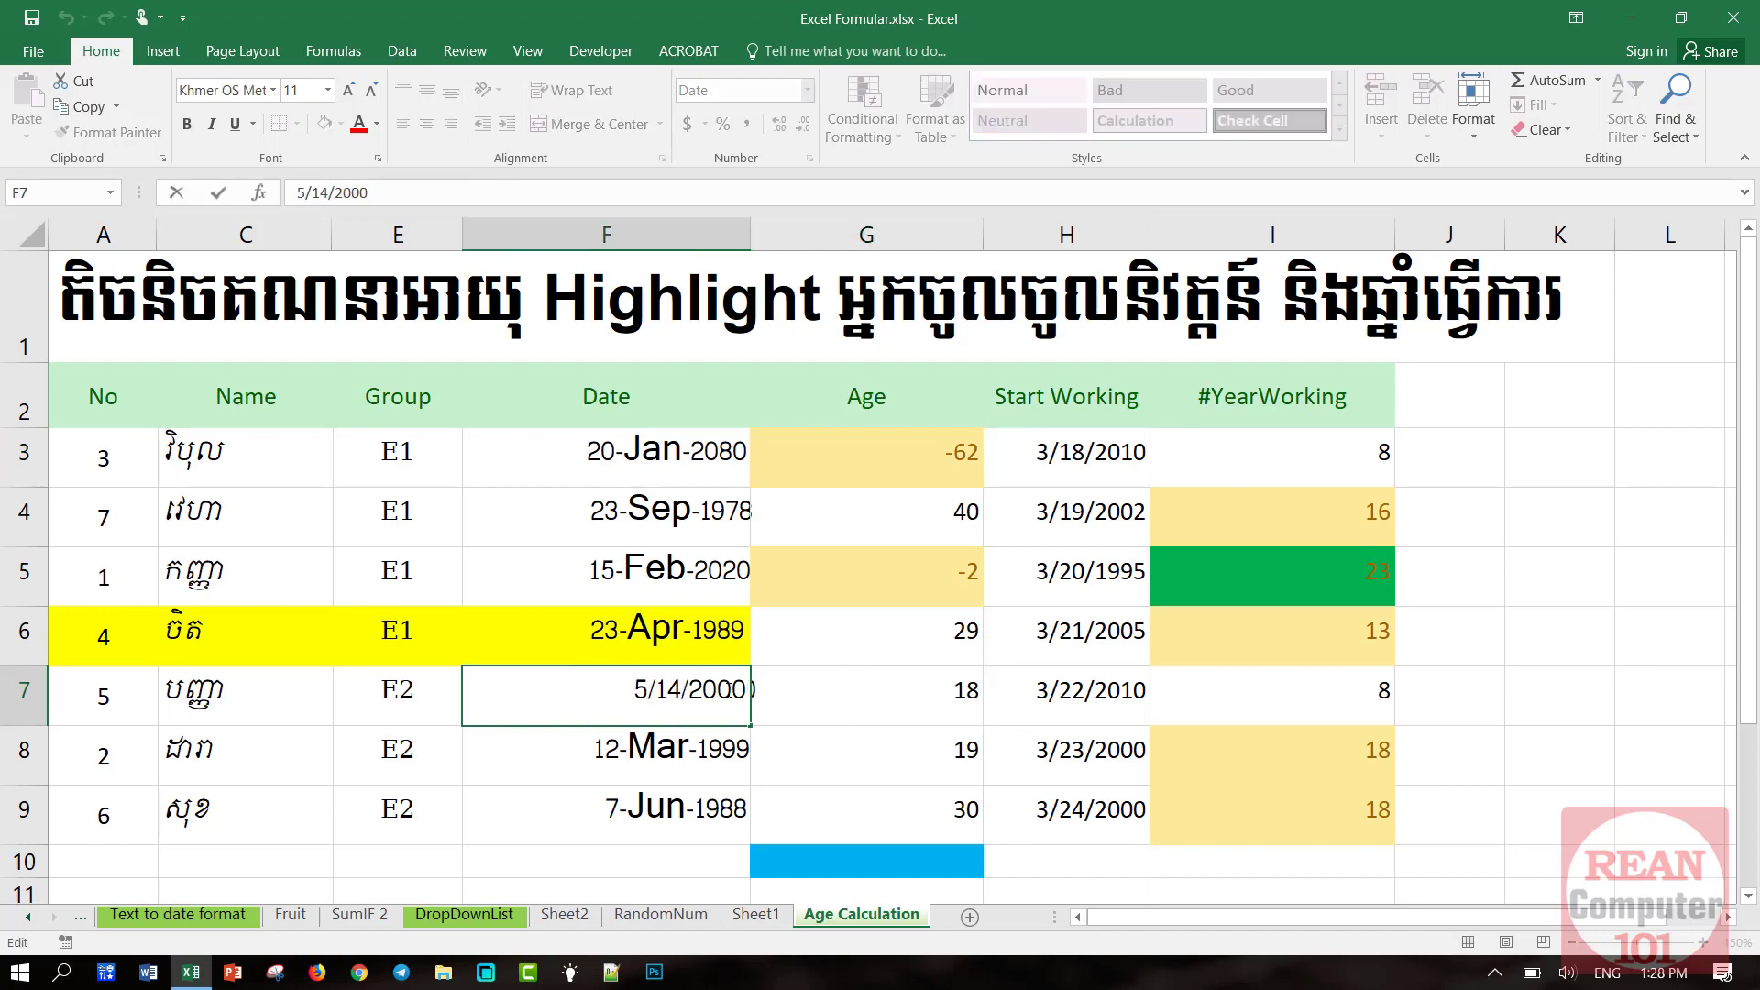
pyautogui.press('BackSpace')
pyautogui.write('3')
pyautogui.press('Return')
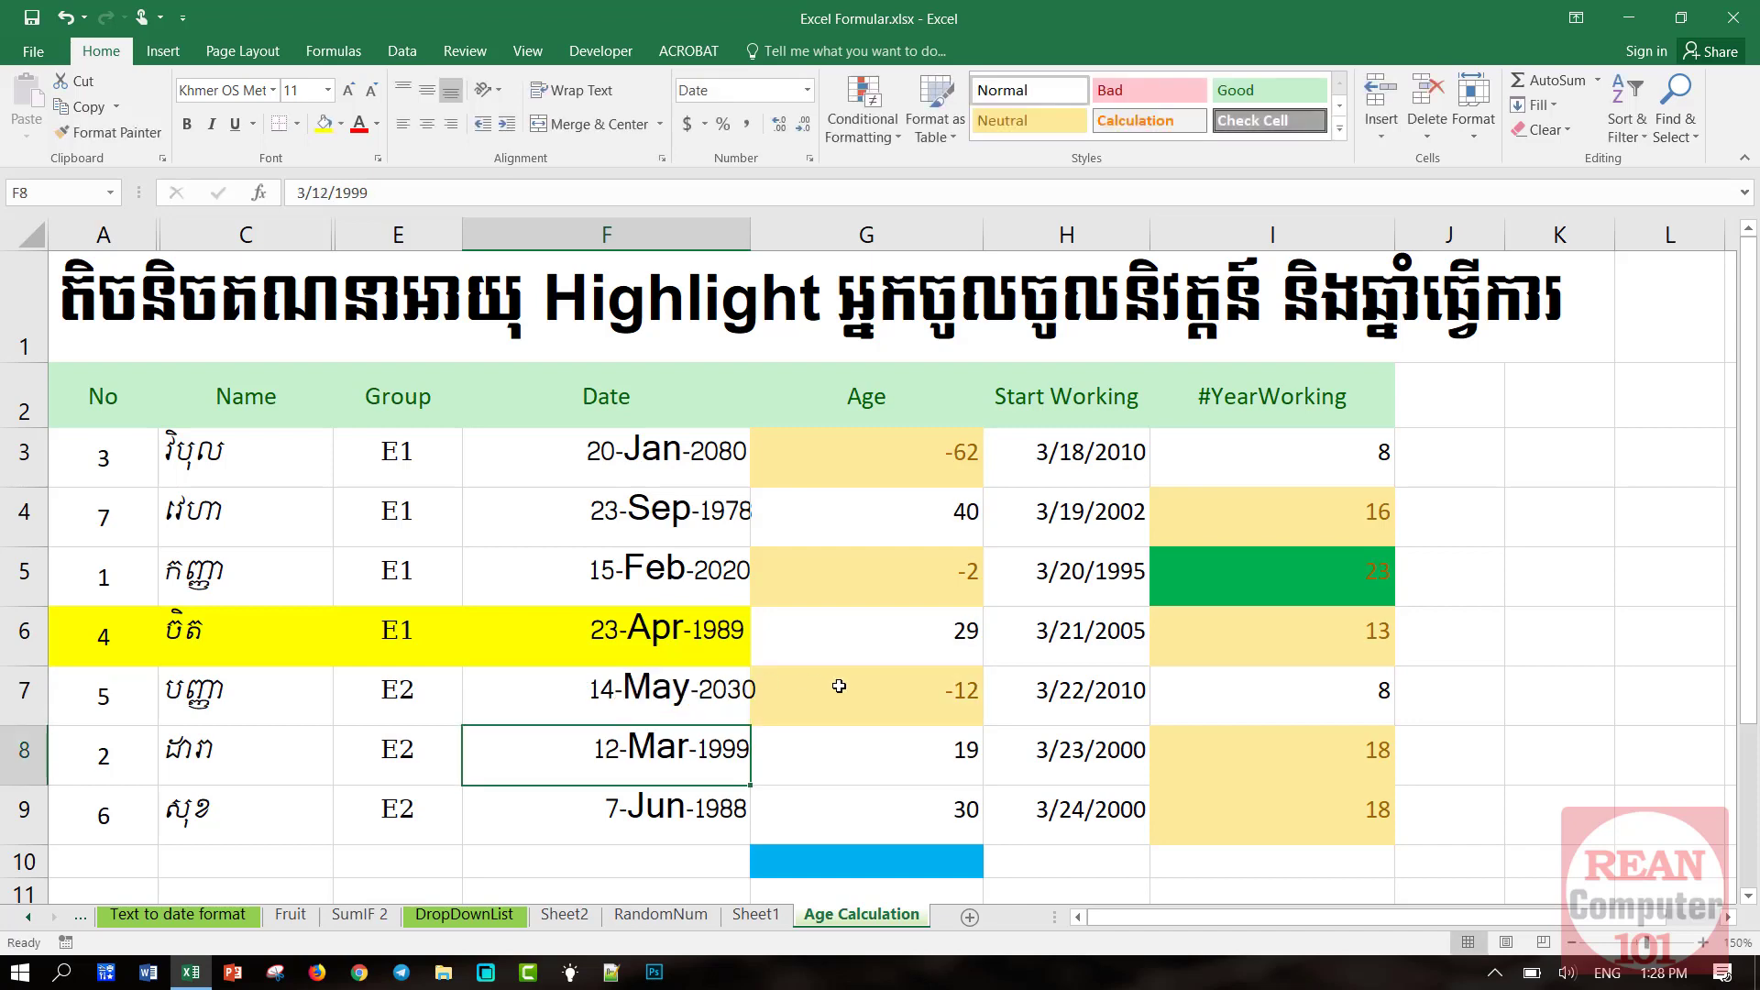
pyautogui.click(873, 708)
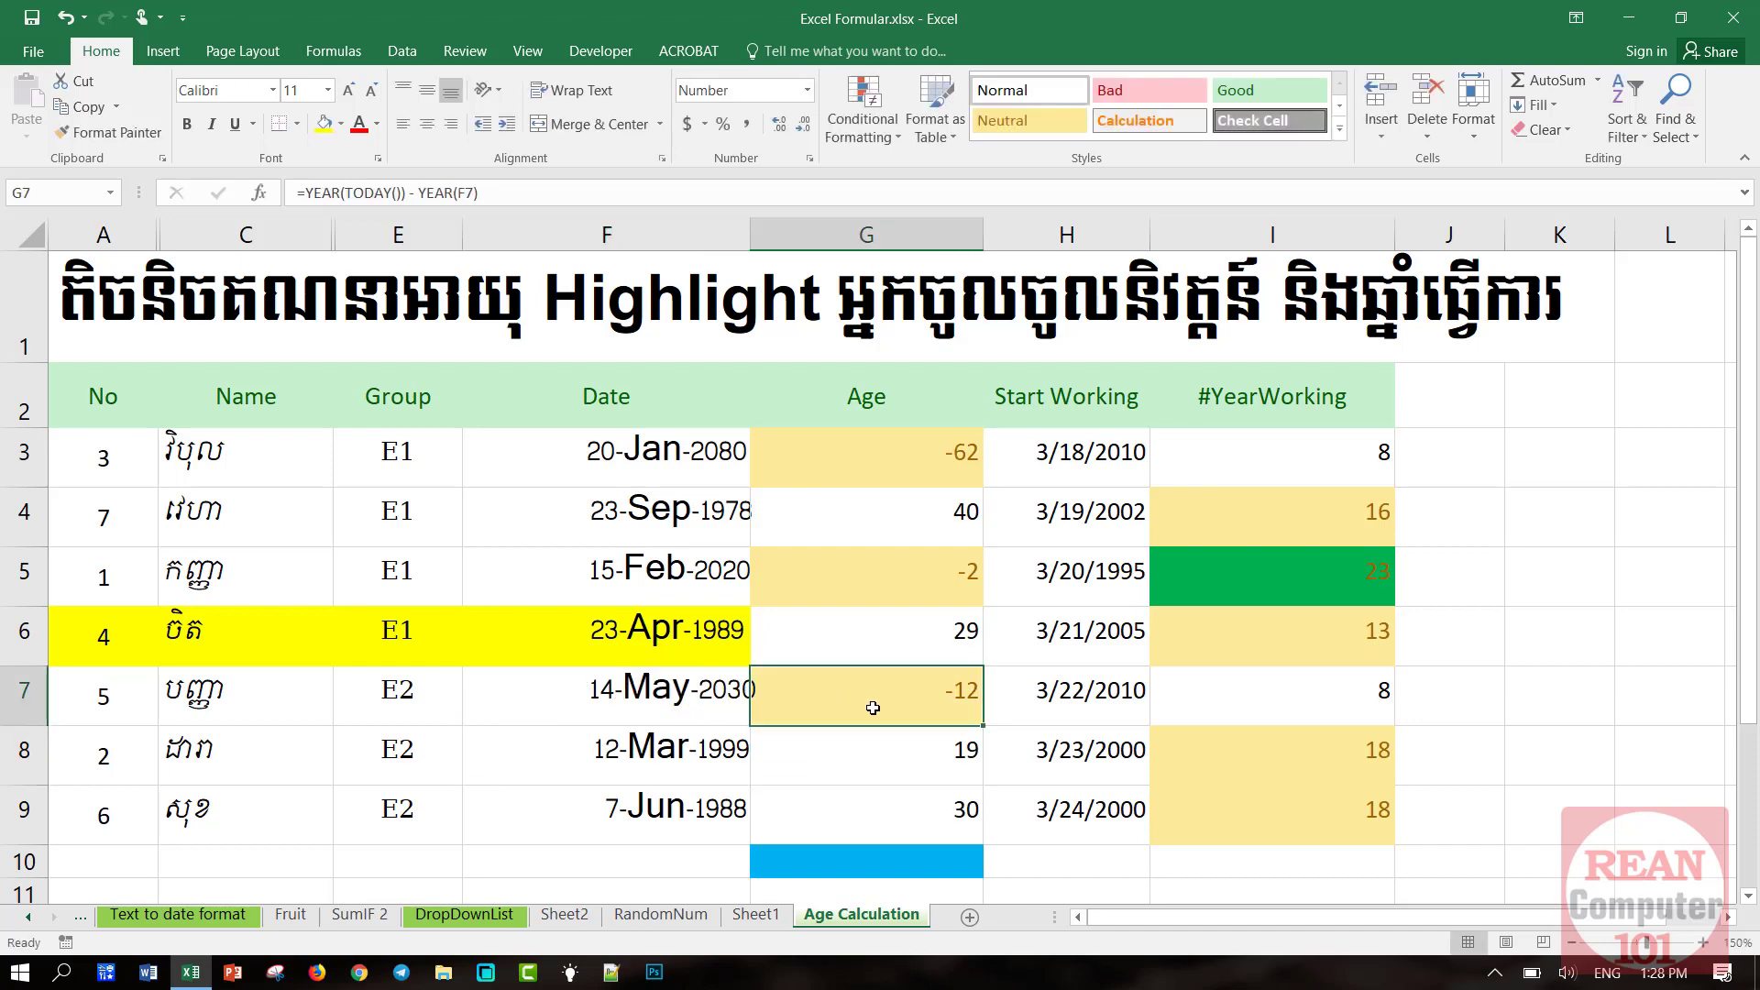
pyautogui.click(908, 466)
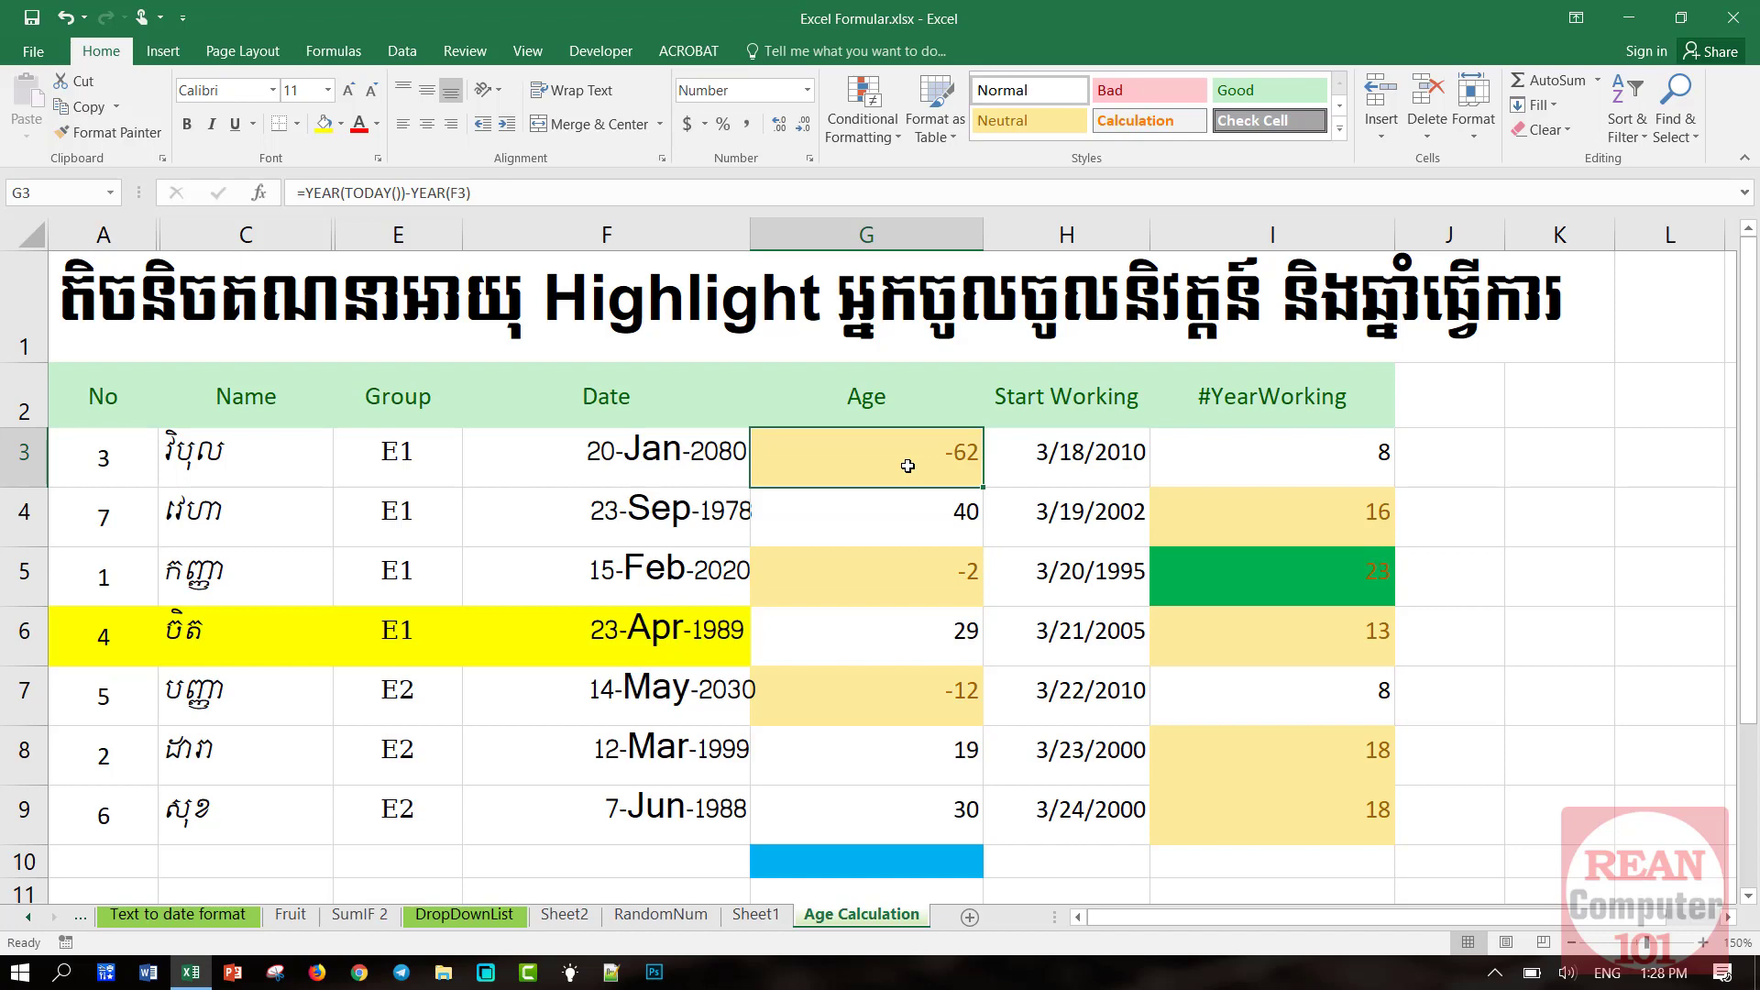
pyautogui.click(932, 678)
pyautogui.click(942, 574)
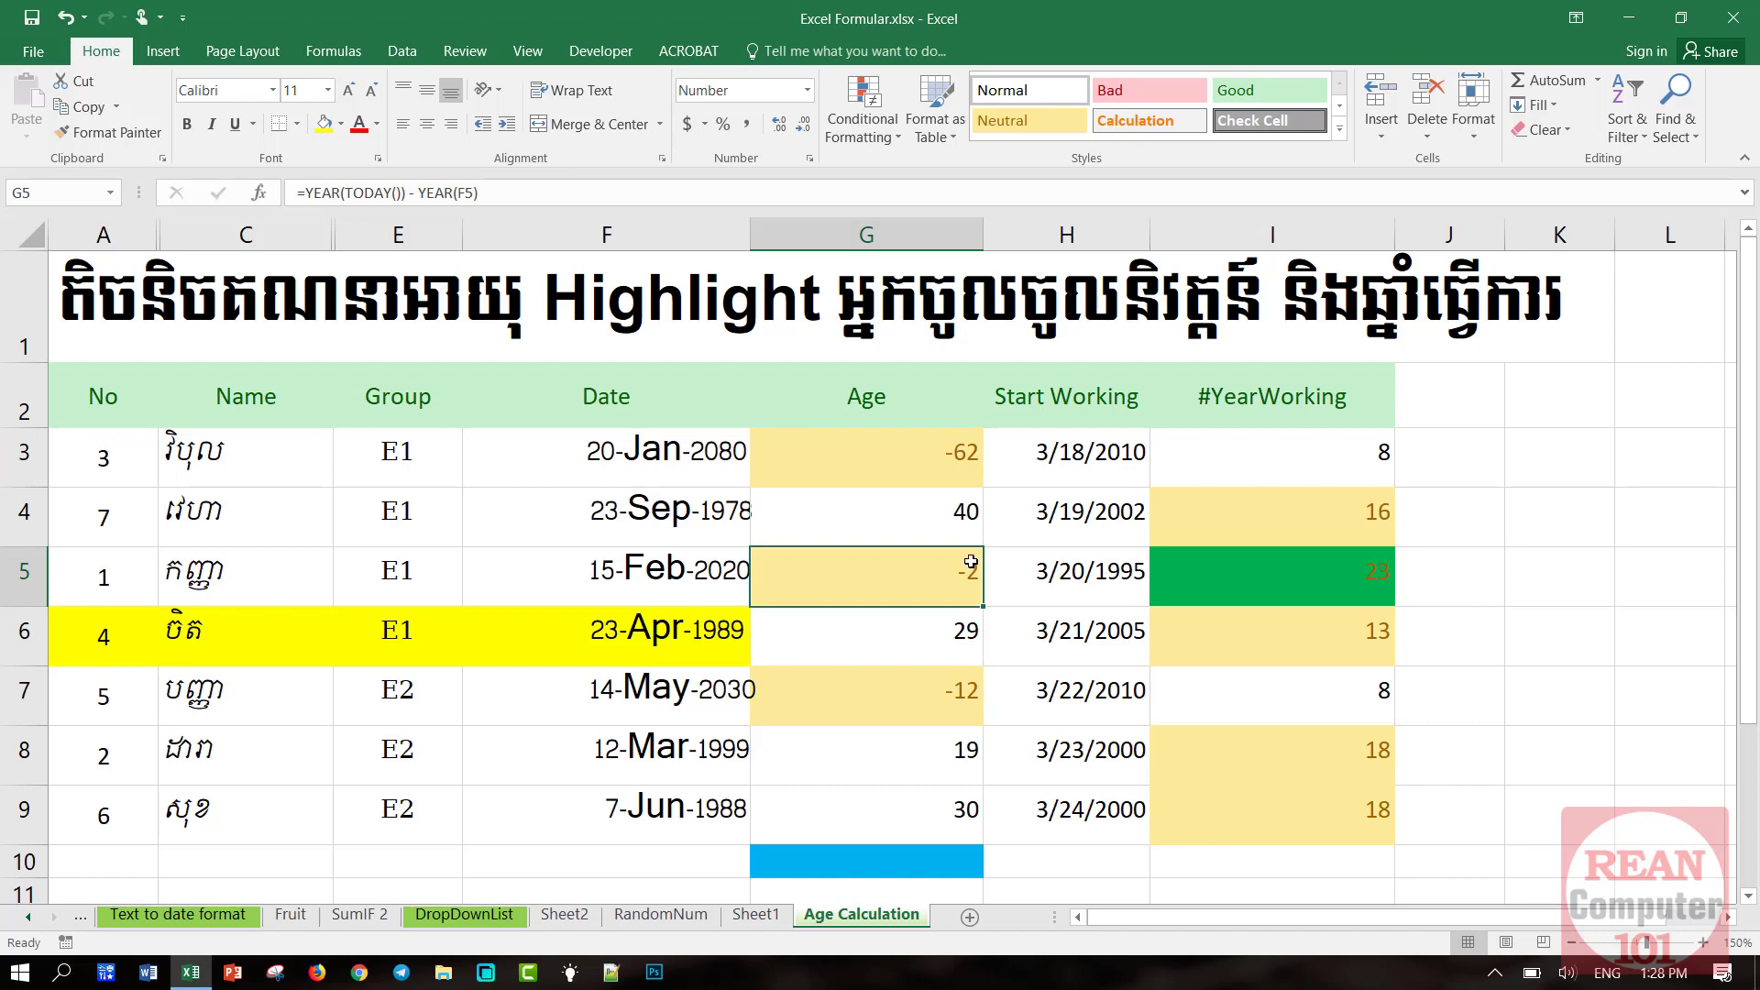
pyautogui.click(949, 460)
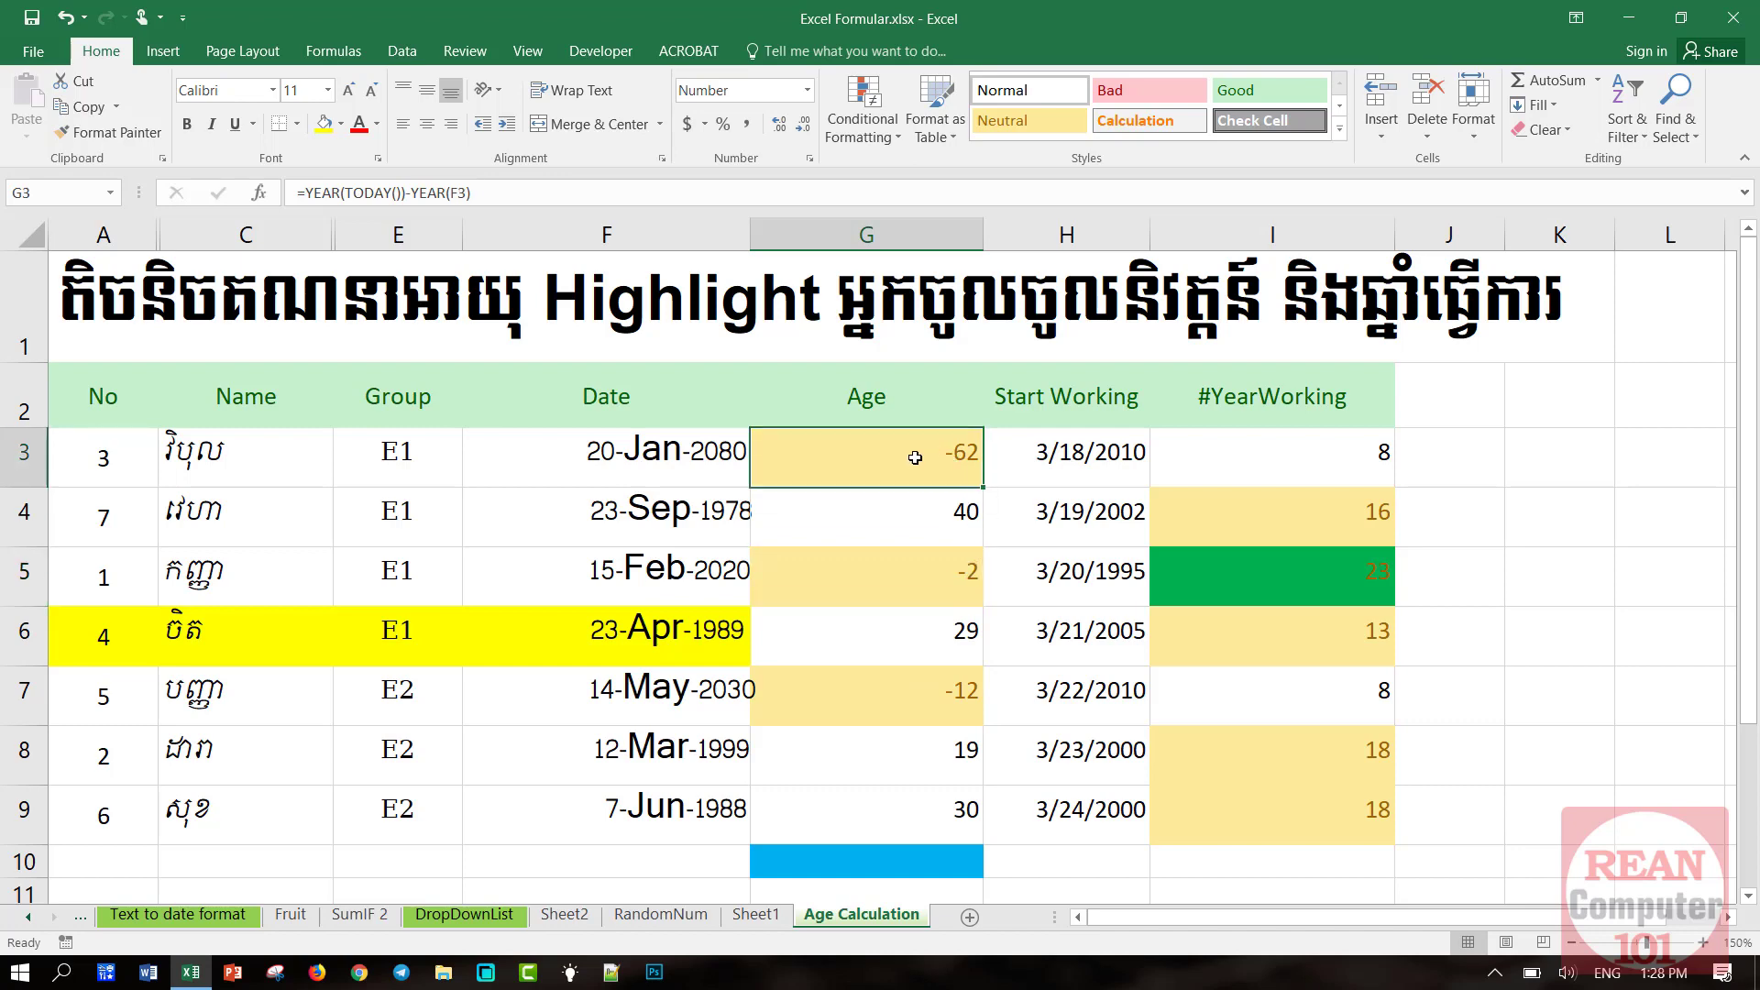
# Open G3's age formula in-cell with the cursor right after the equals sign
pyautogui.doubleClick(916, 455)
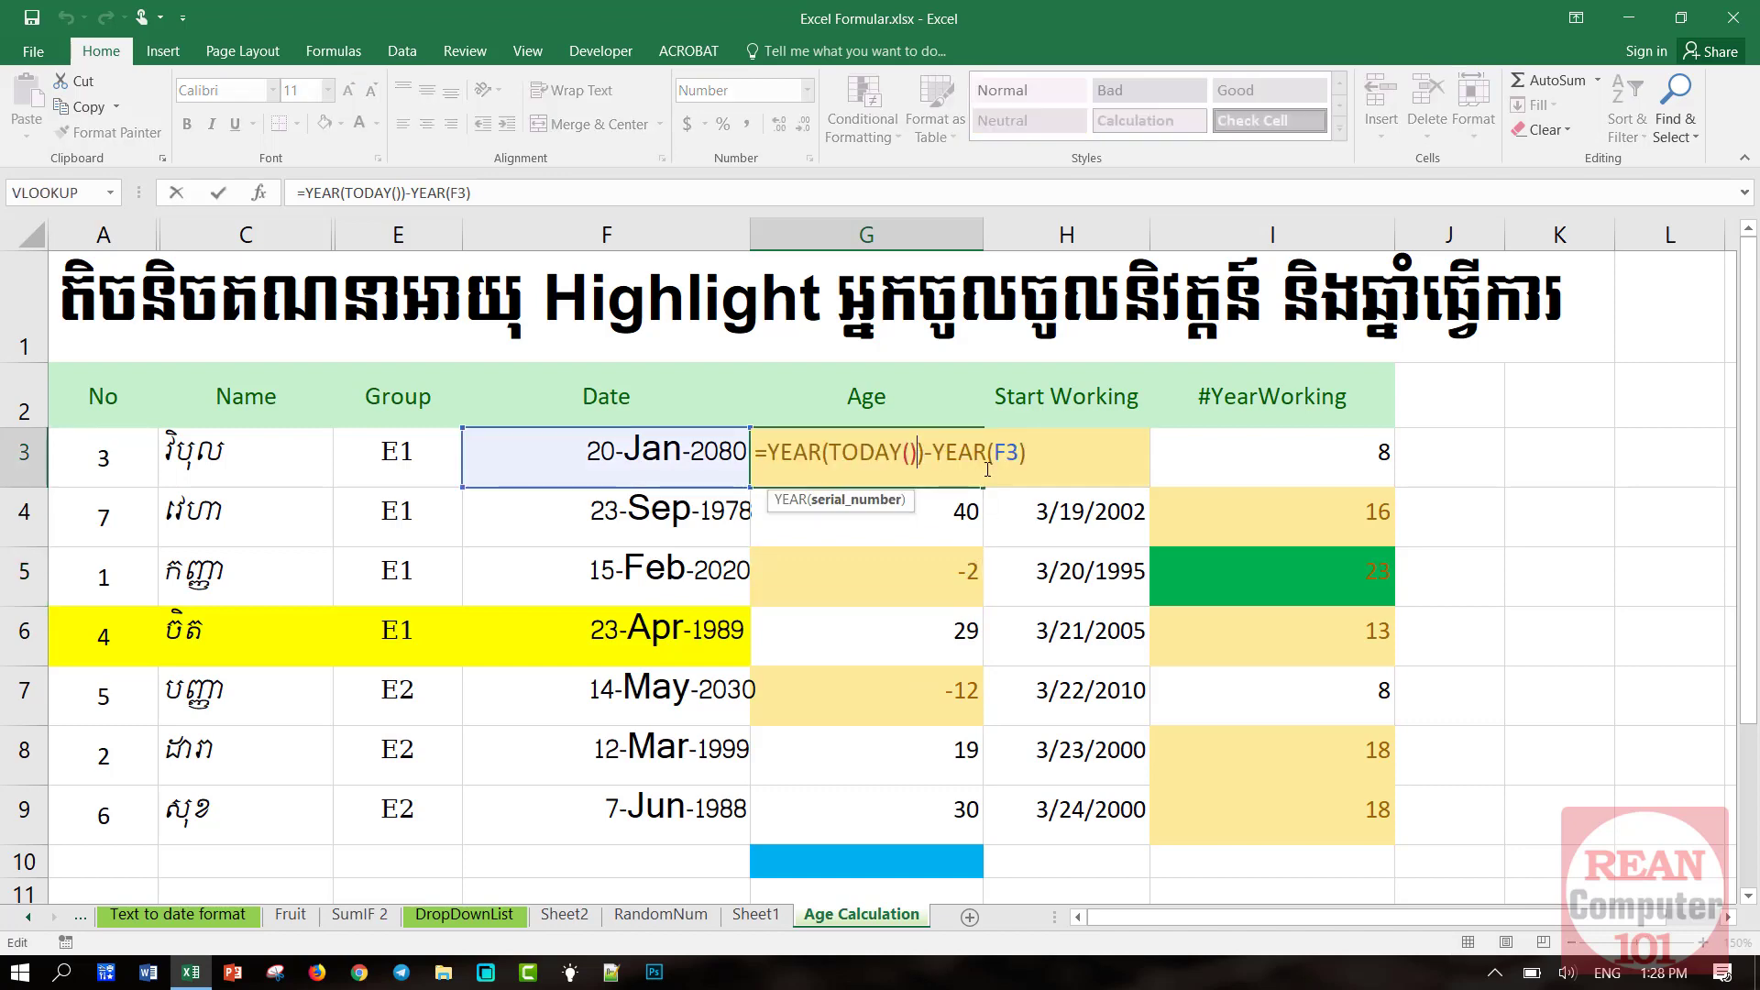
pyautogui.press('Return')
pyautogui.click(929, 459)
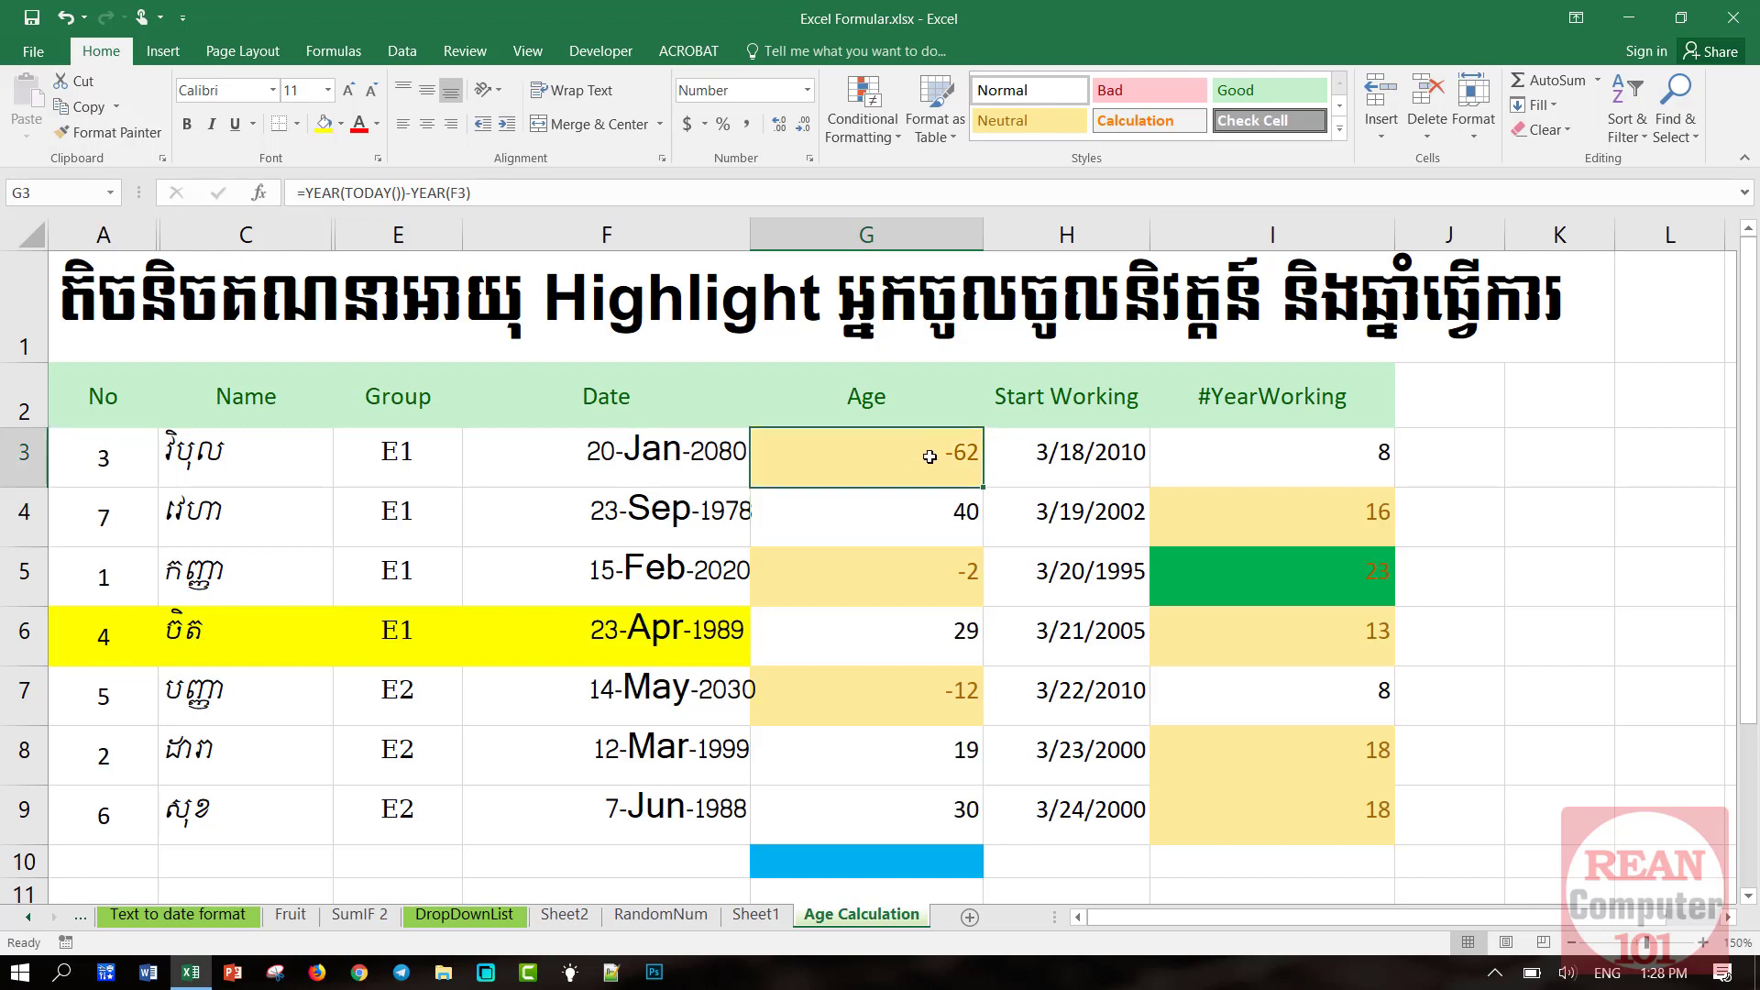
pyautogui.doubleClick(930, 457)
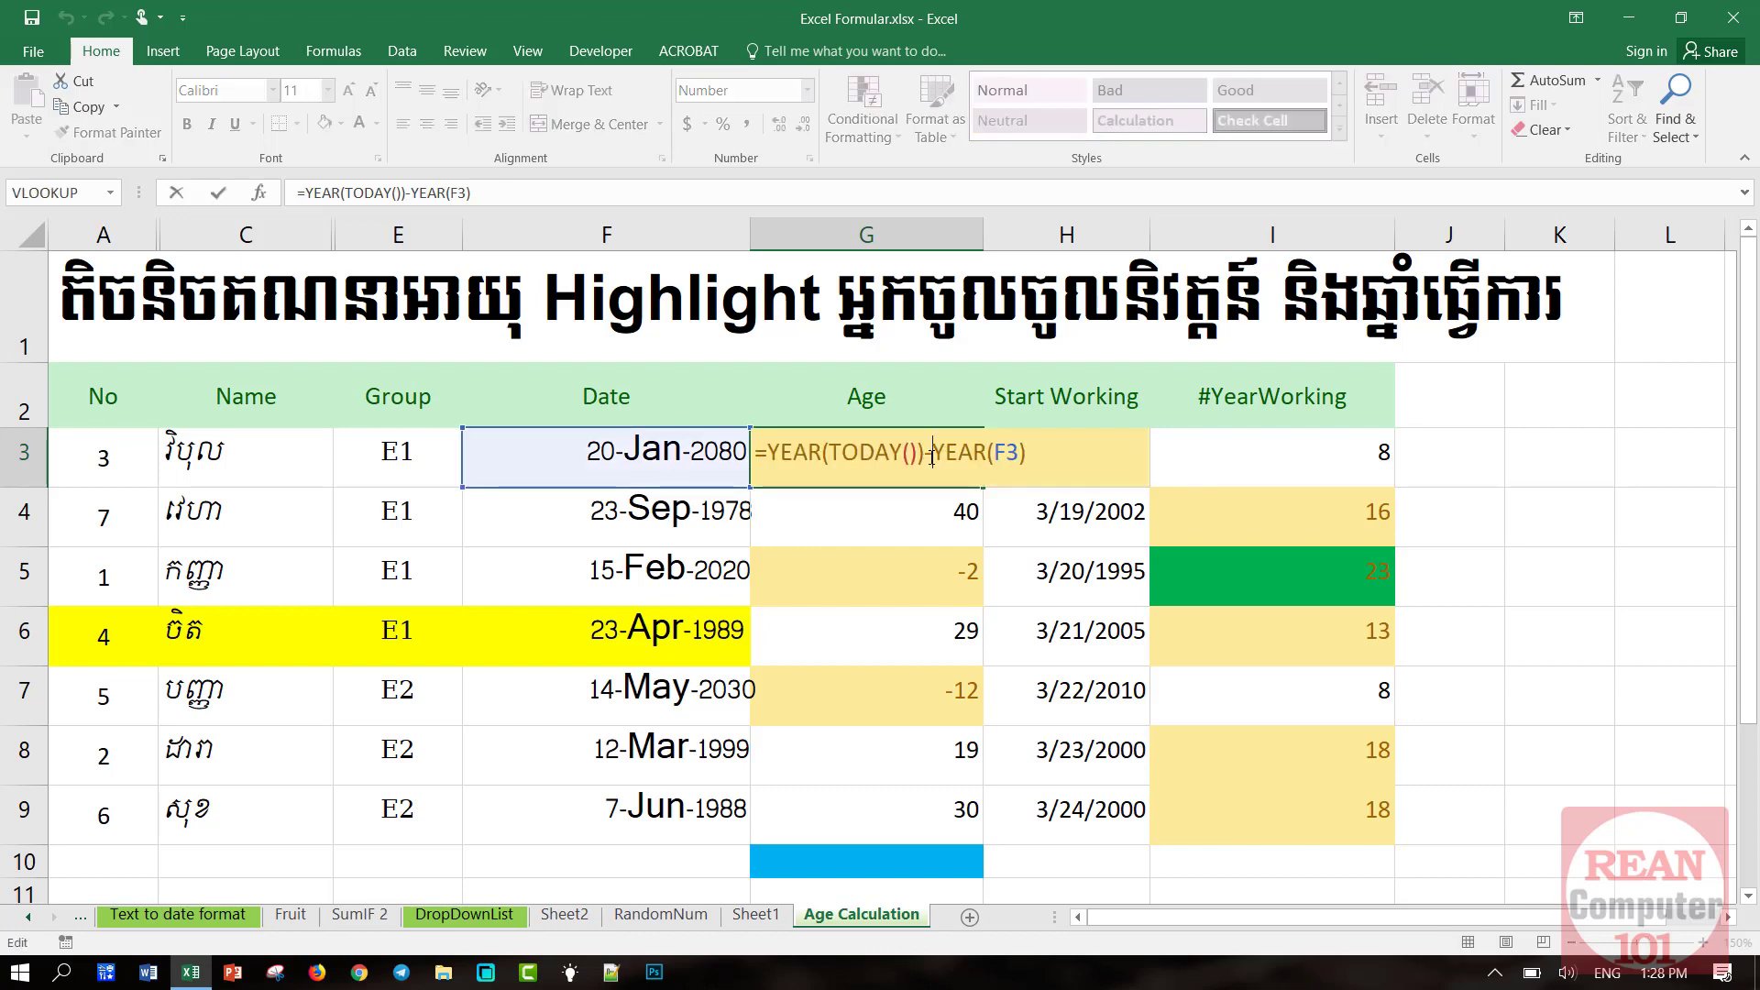
pyautogui.press('Return')
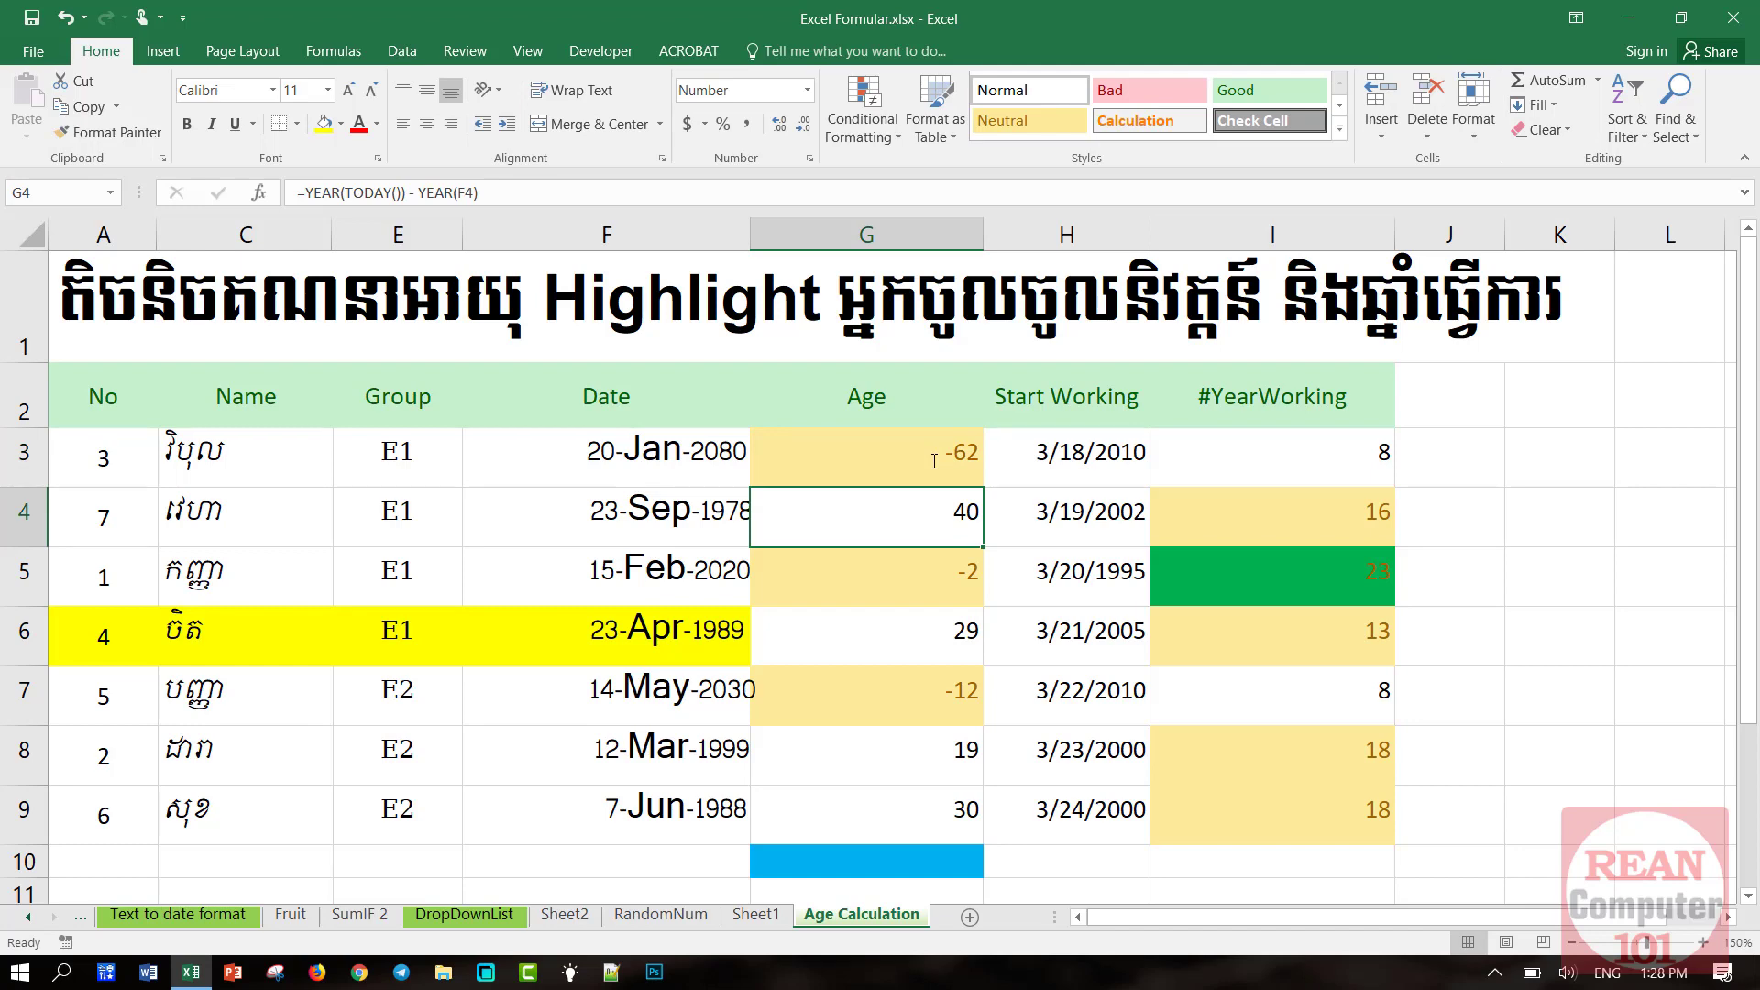
pyautogui.click(934, 461)
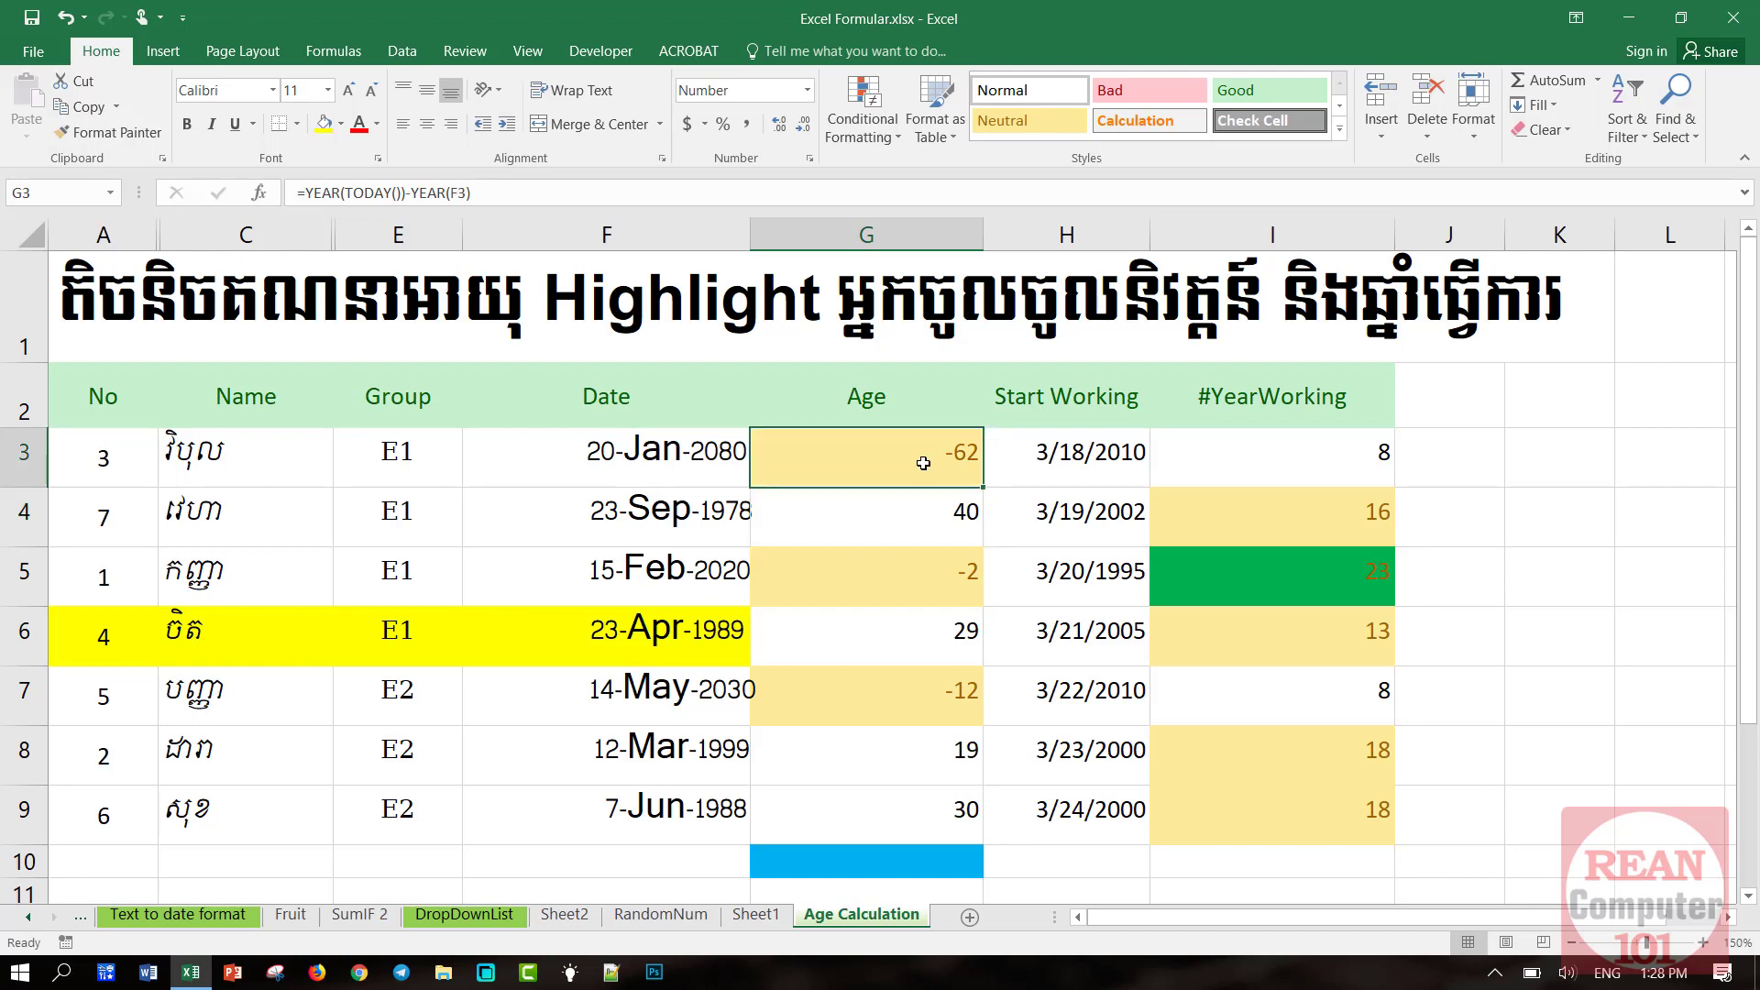
pyautogui.doubleClick(925, 462)
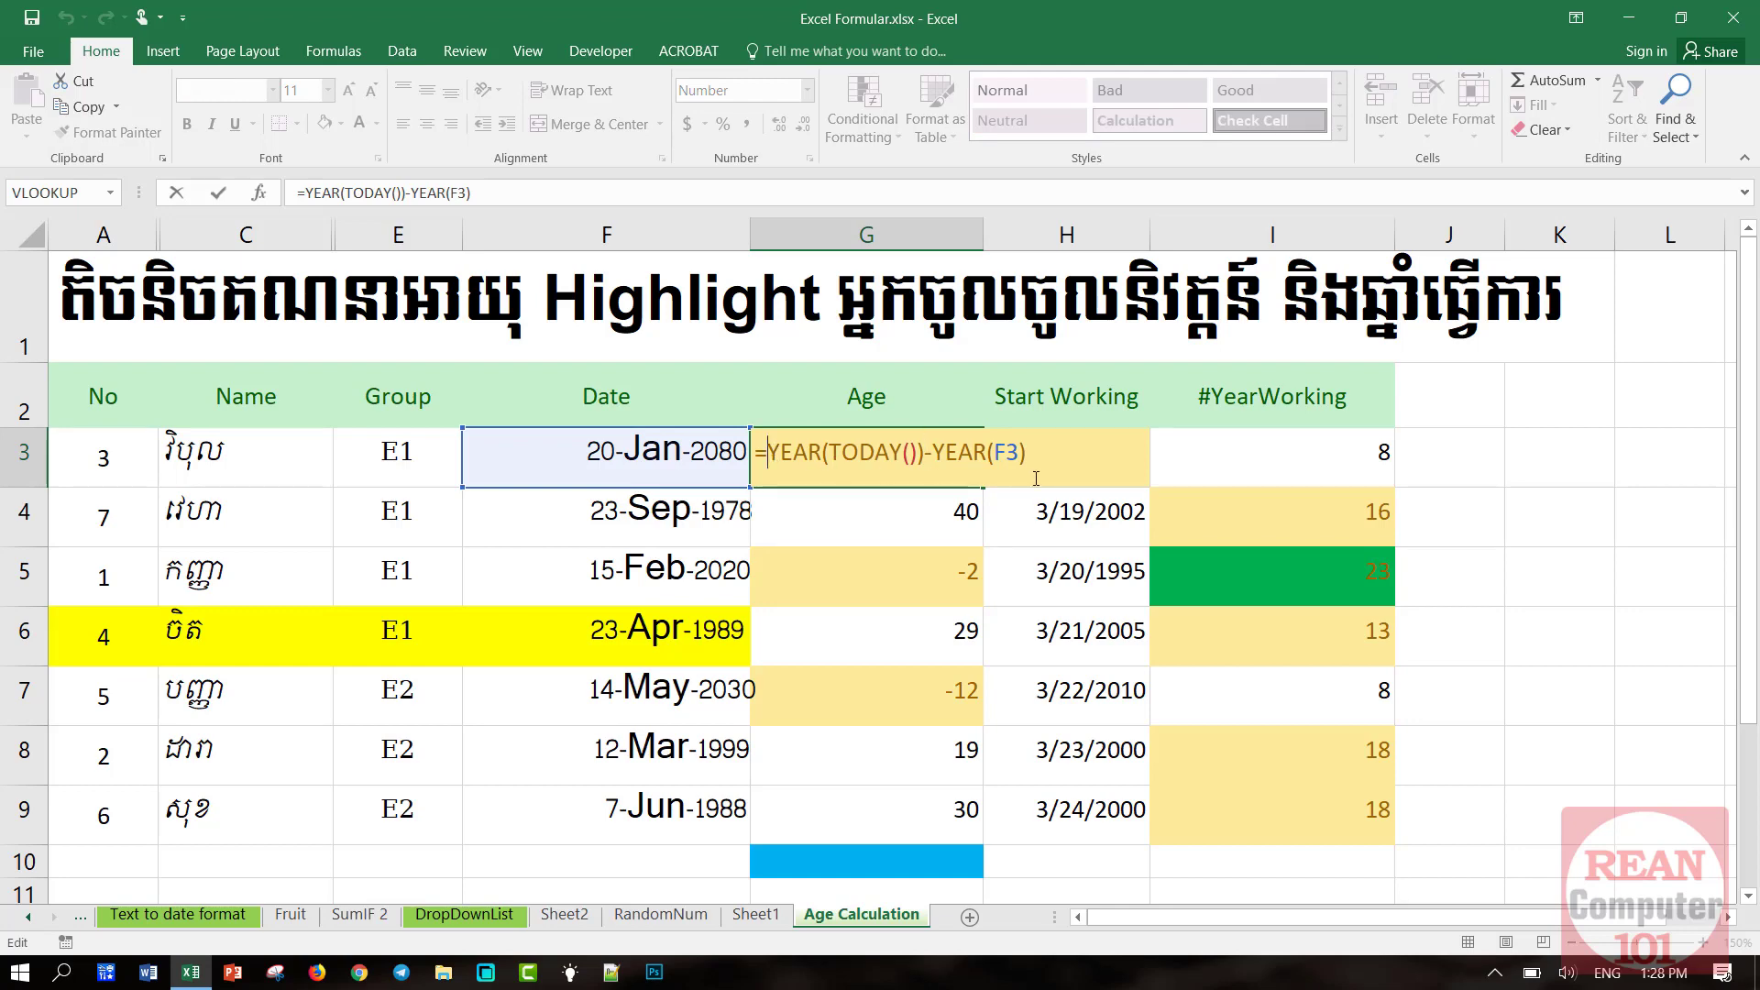
pyautogui.press('Return')
pyautogui.click(926, 460)
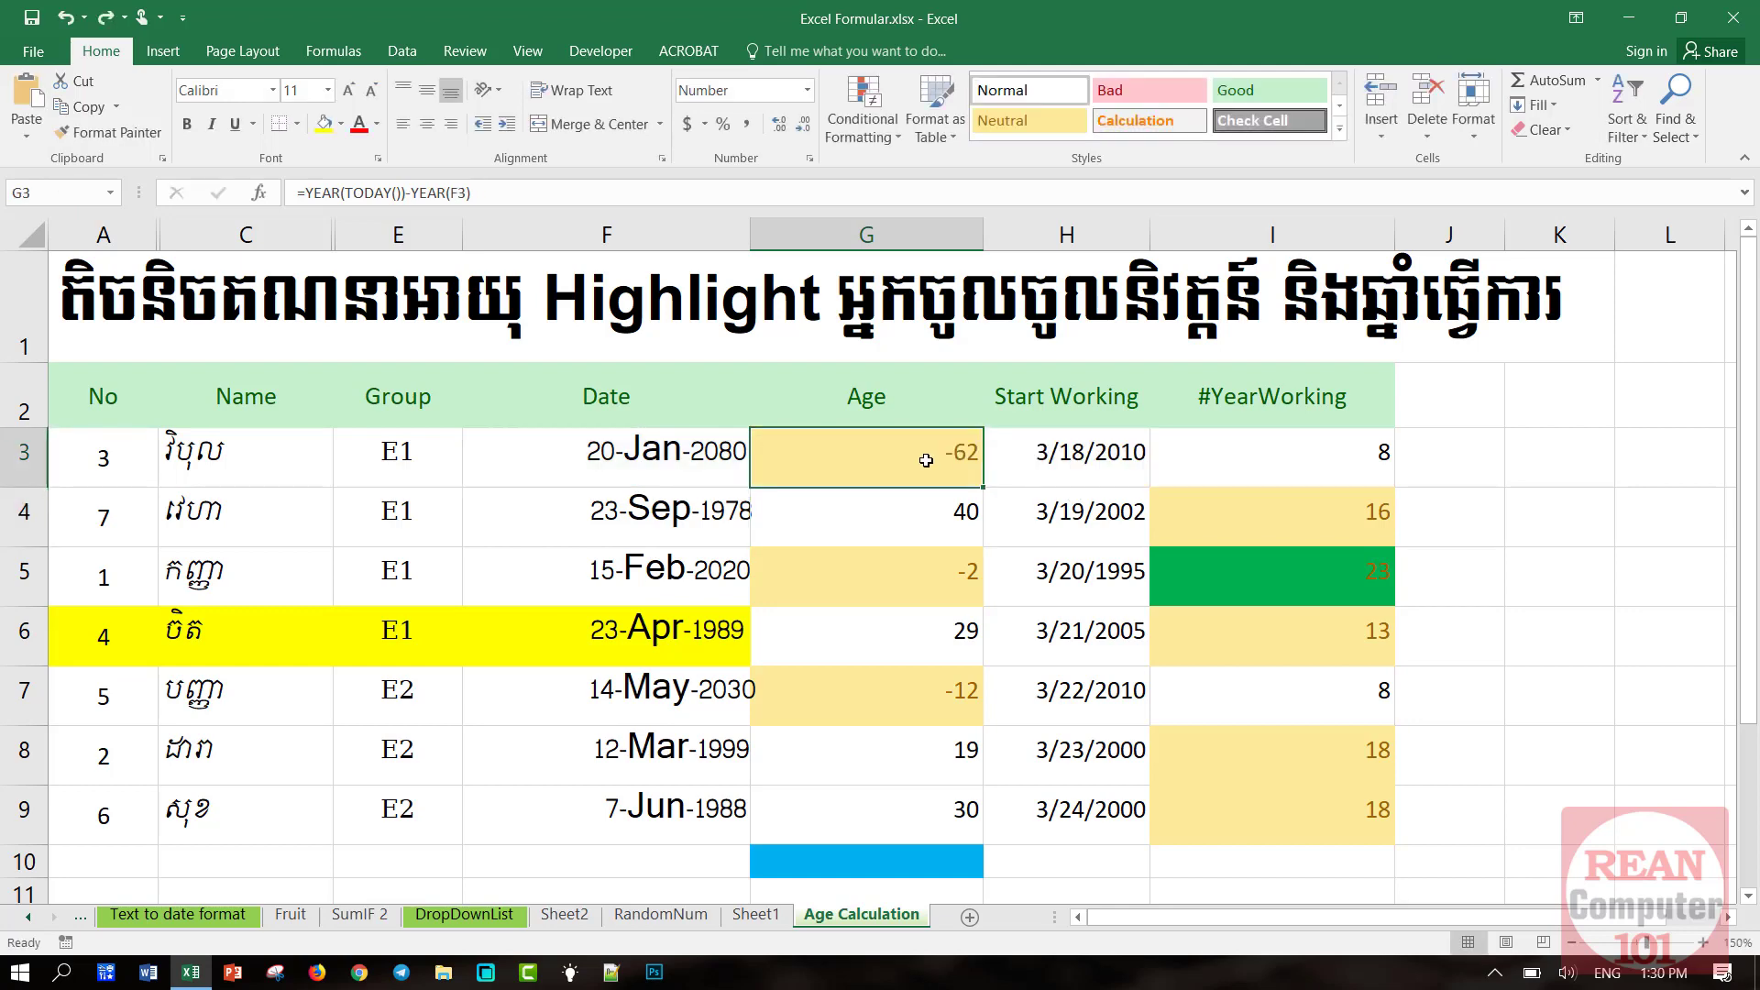
pyautogui.doubleClick(926, 460)
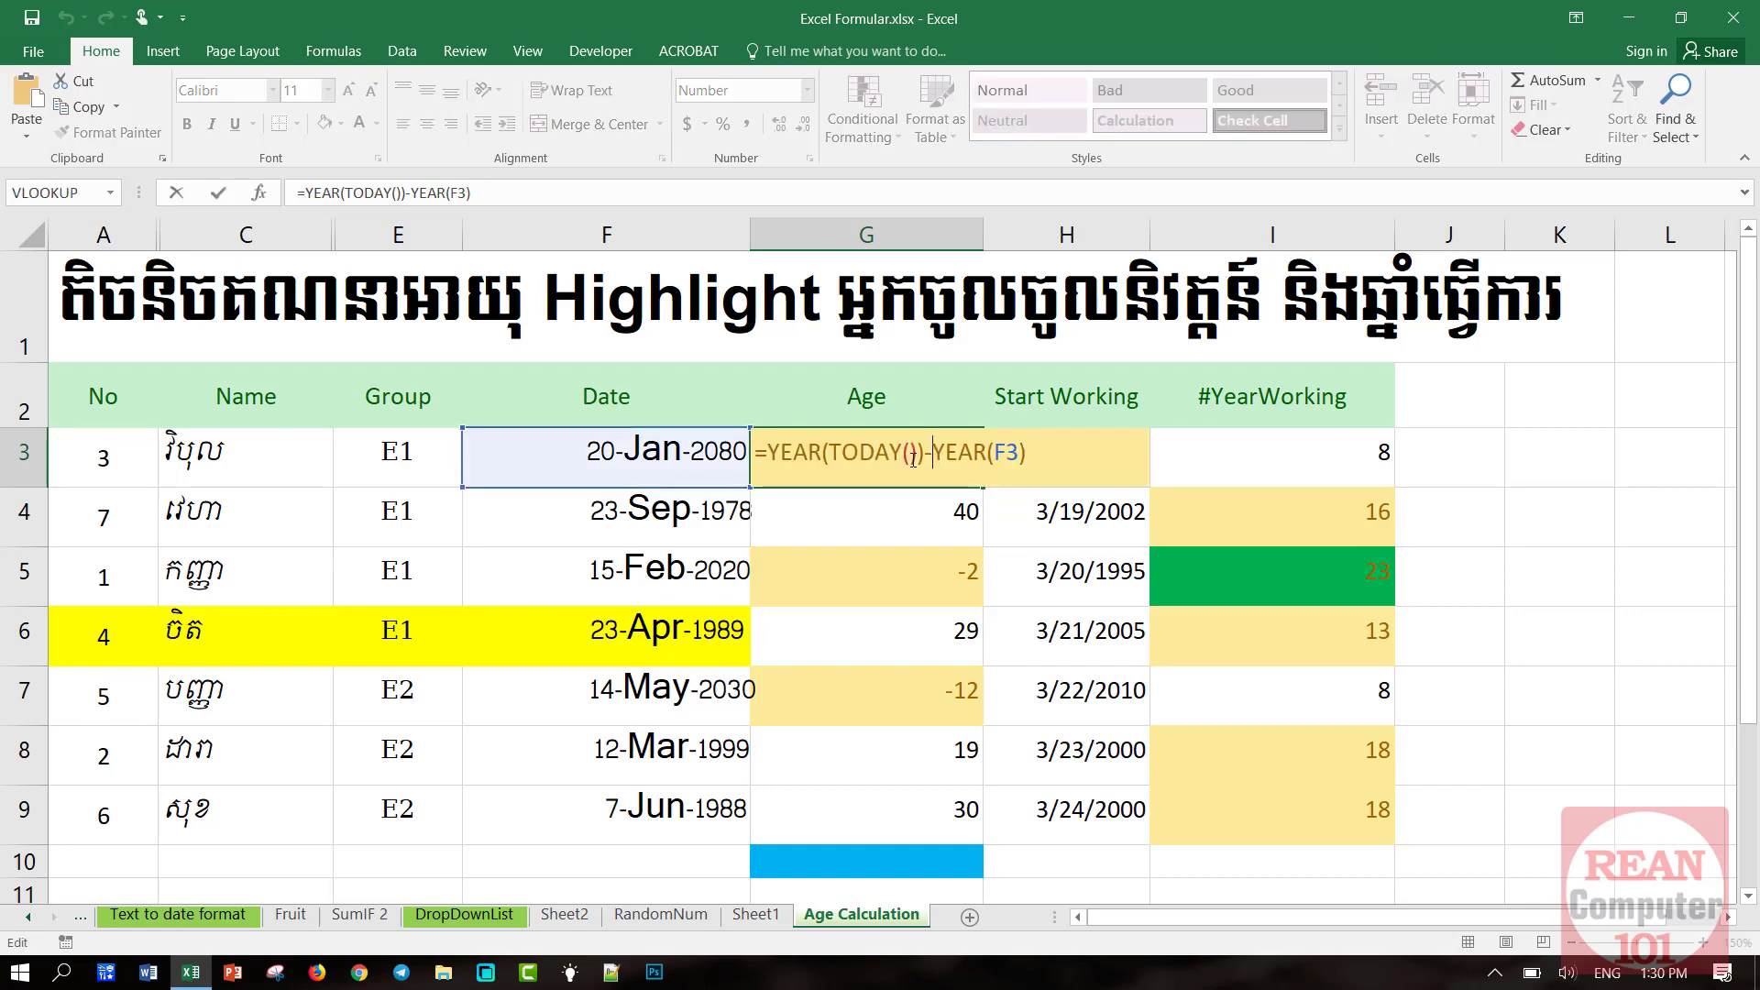
pyautogui.click(768, 452)
# Rewrite G3 as =IF(YEAR(TODAY())-YEAR(F3)>0,YEAR(TODAY())-YEAR(F3),0)
pyautogui.write('if')
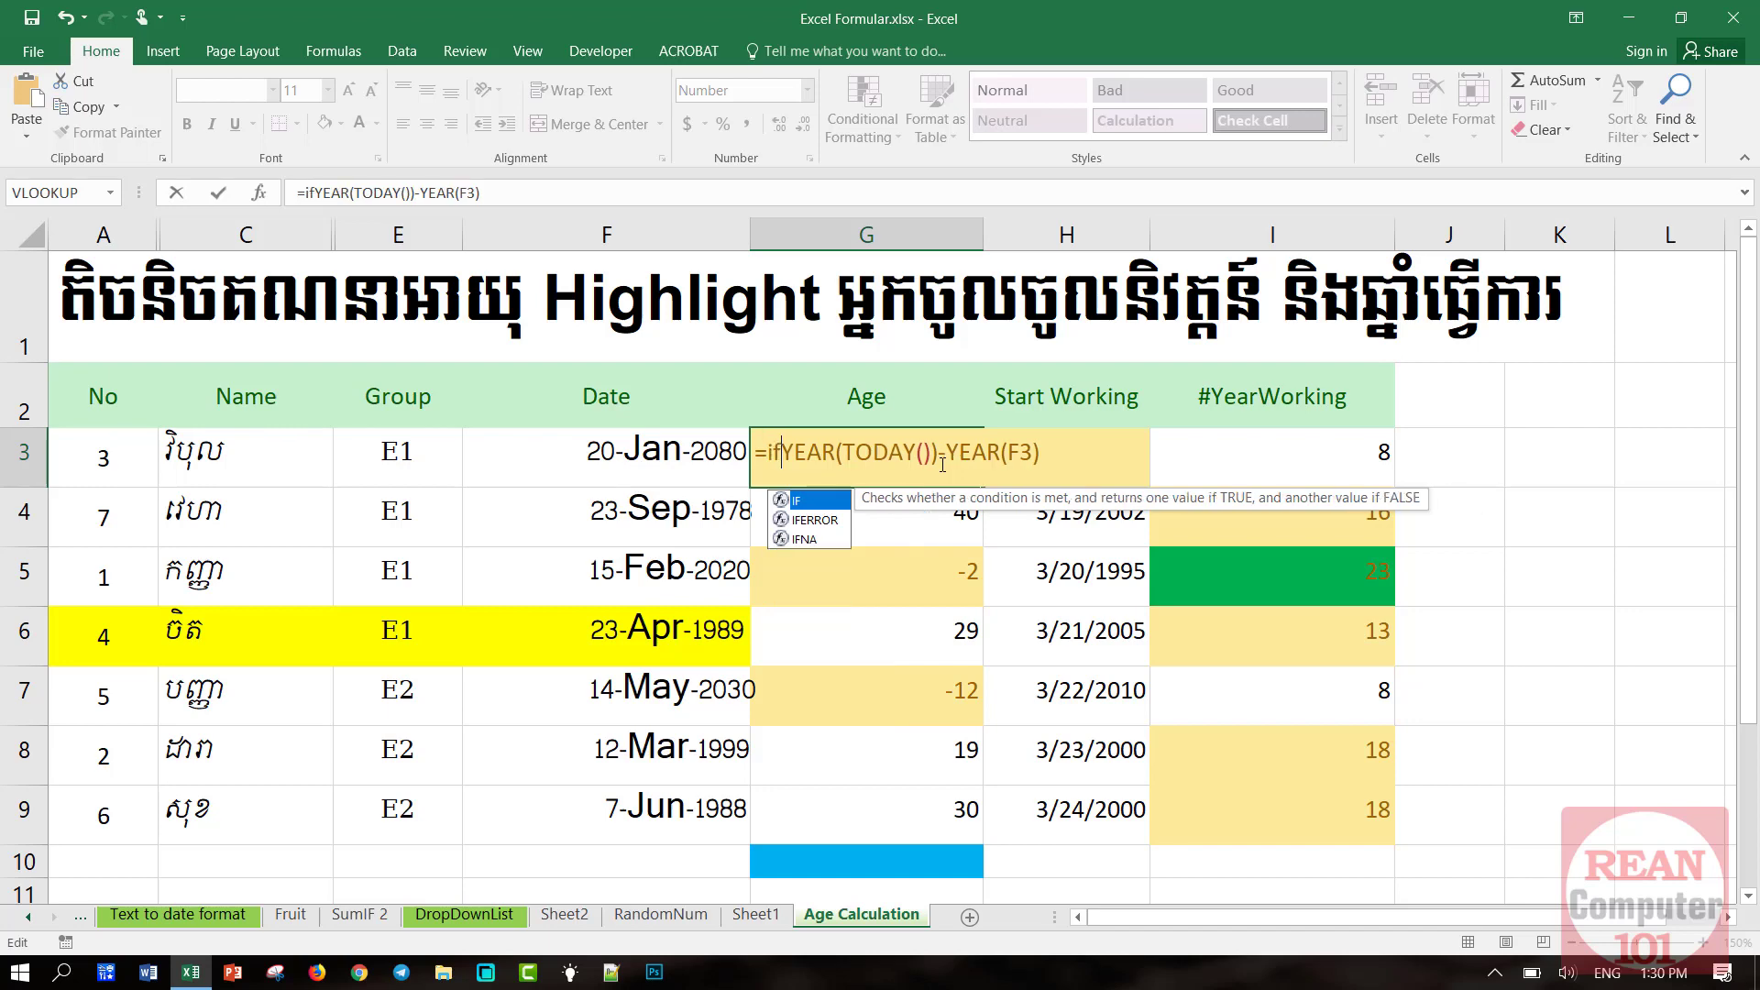
pyautogui.write('(')
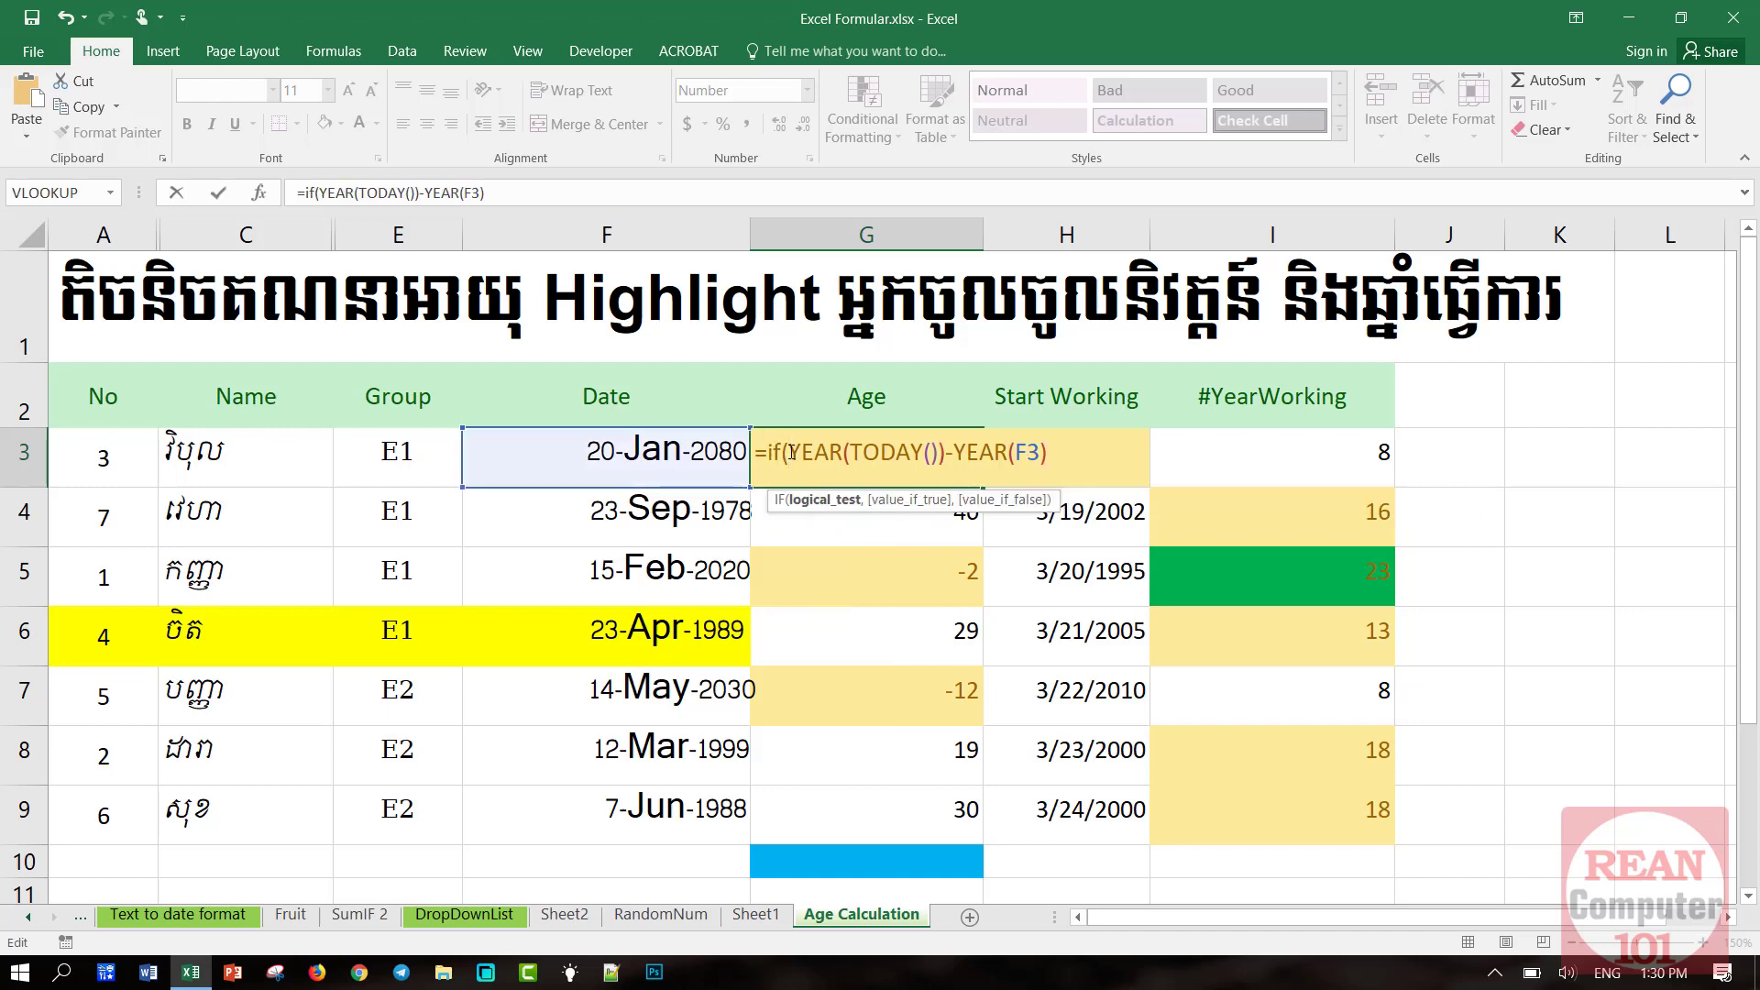
pyautogui.moveTo(789, 452); pyautogui.dragTo(1061, 454)
pyautogui.click(1065, 453)
pyautogui.write('>')
pyautogui.write('0,')
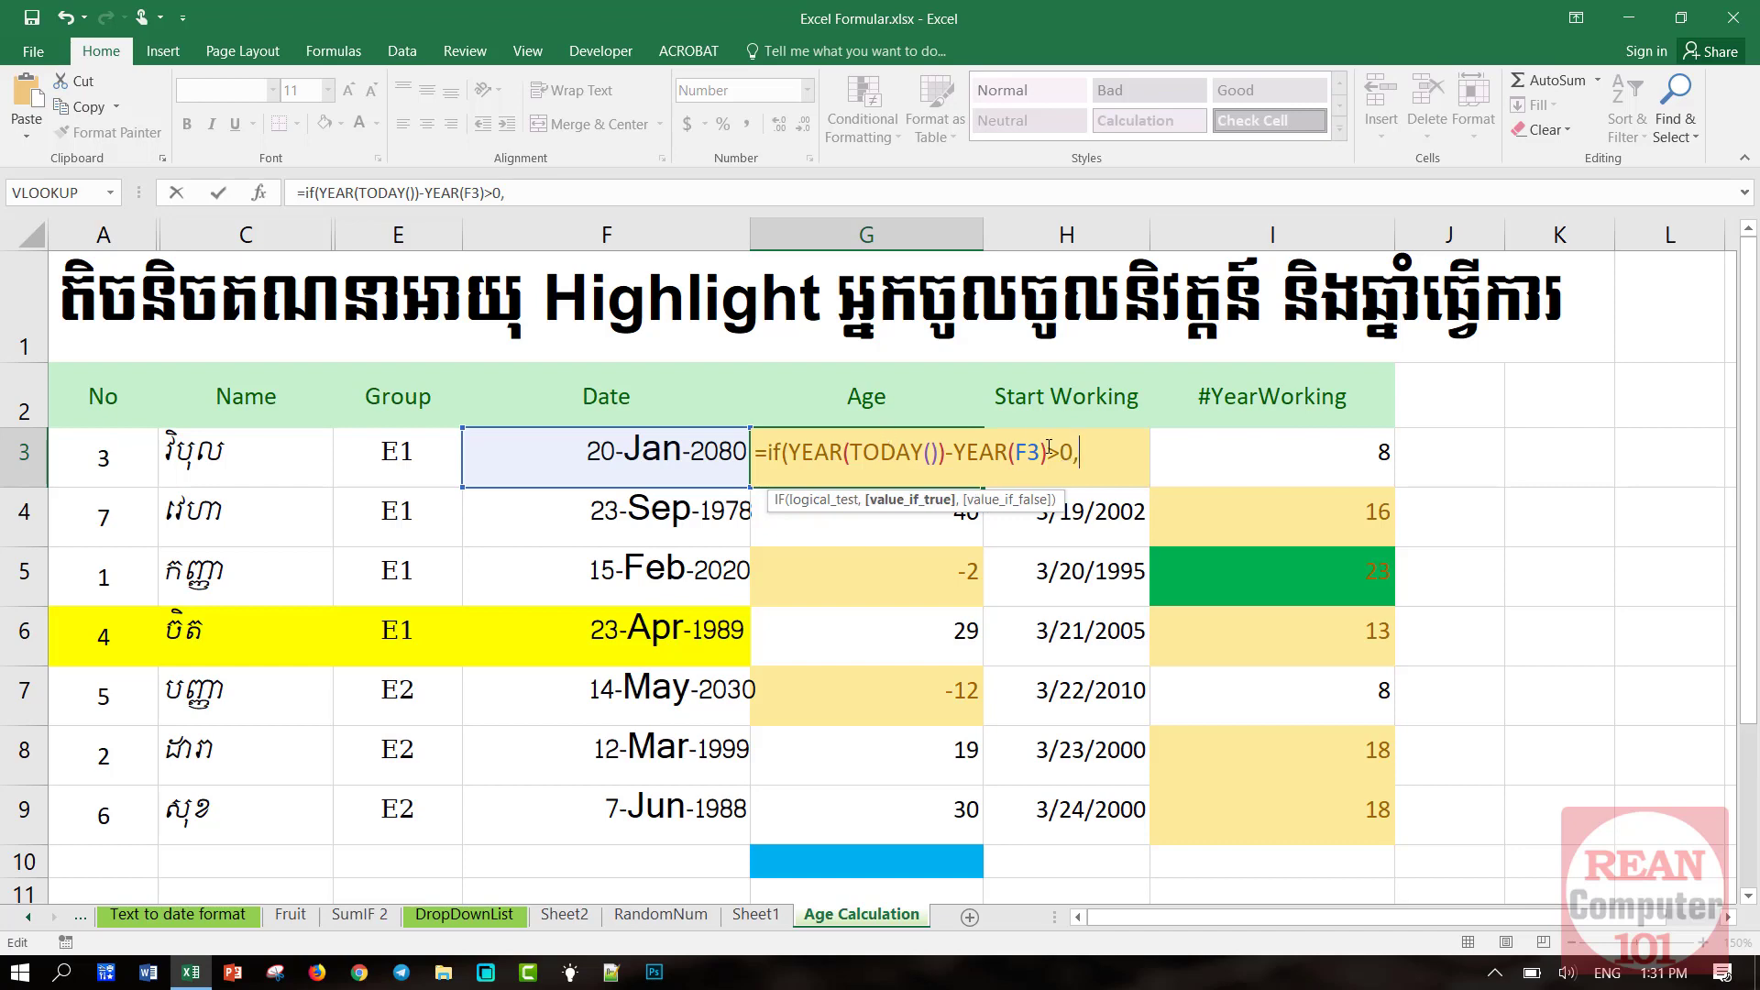
pyautogui.moveTo(1046, 452); pyautogui.dragTo(791, 452)
pyautogui.hotkey('ctrl', 'c')
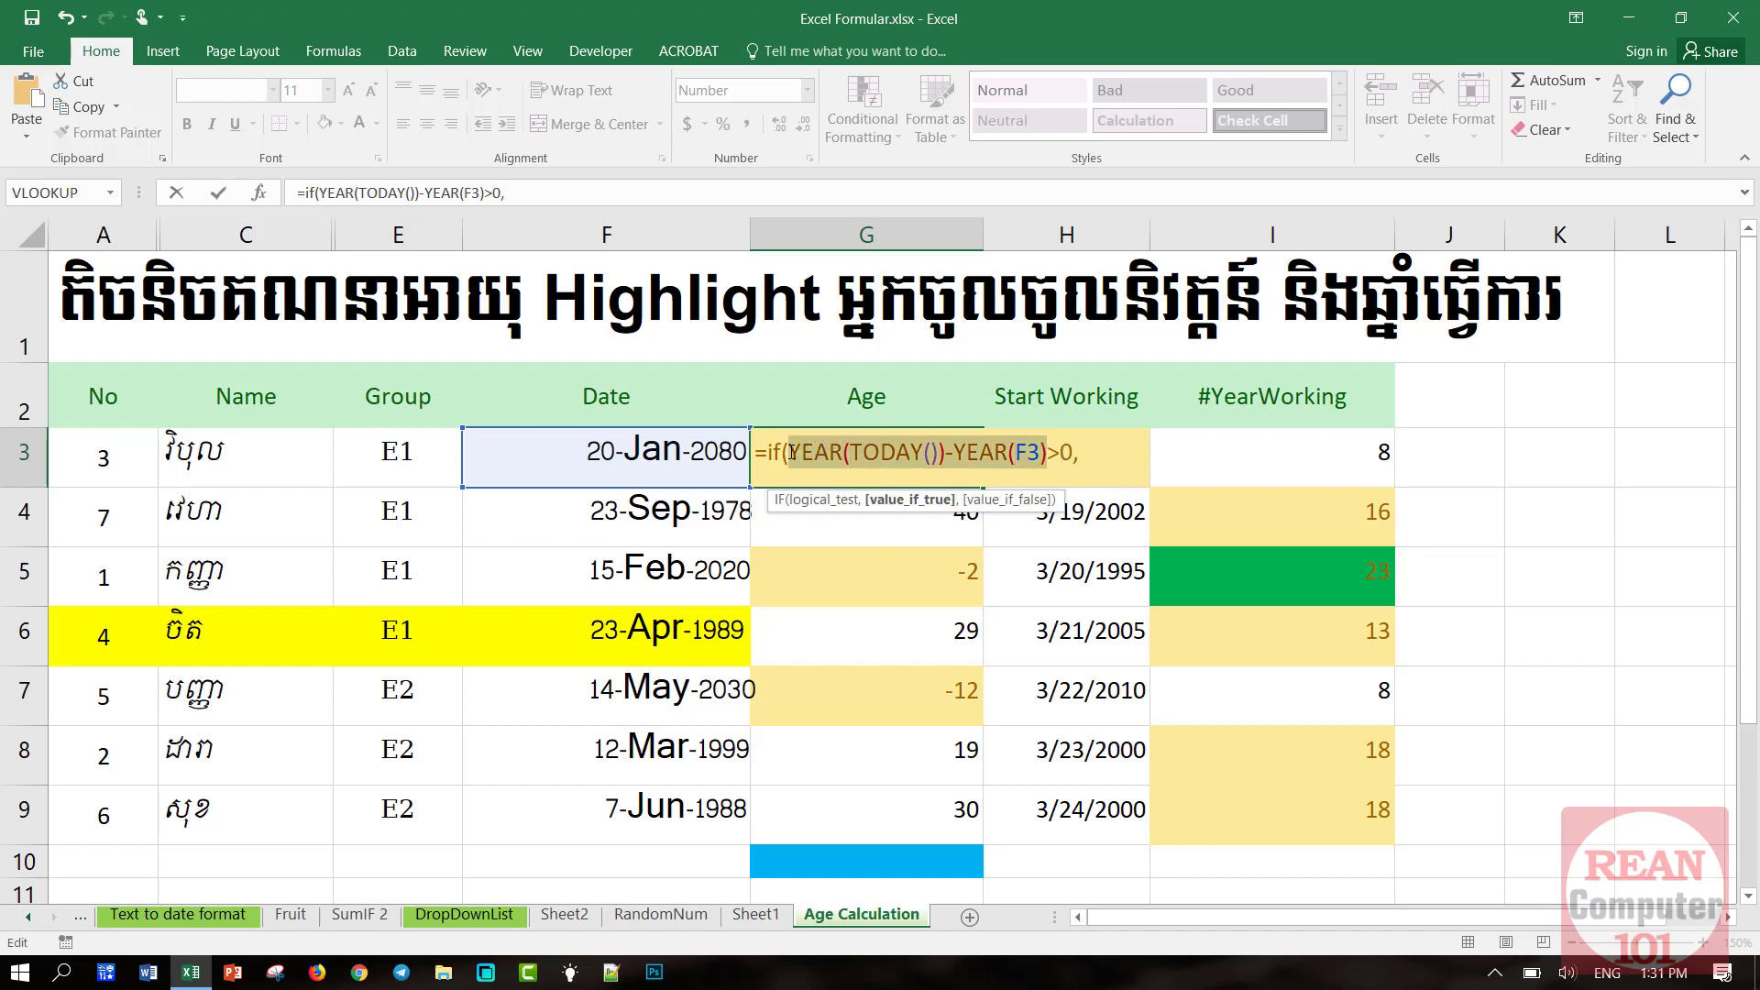
pyautogui.click(1096, 452)
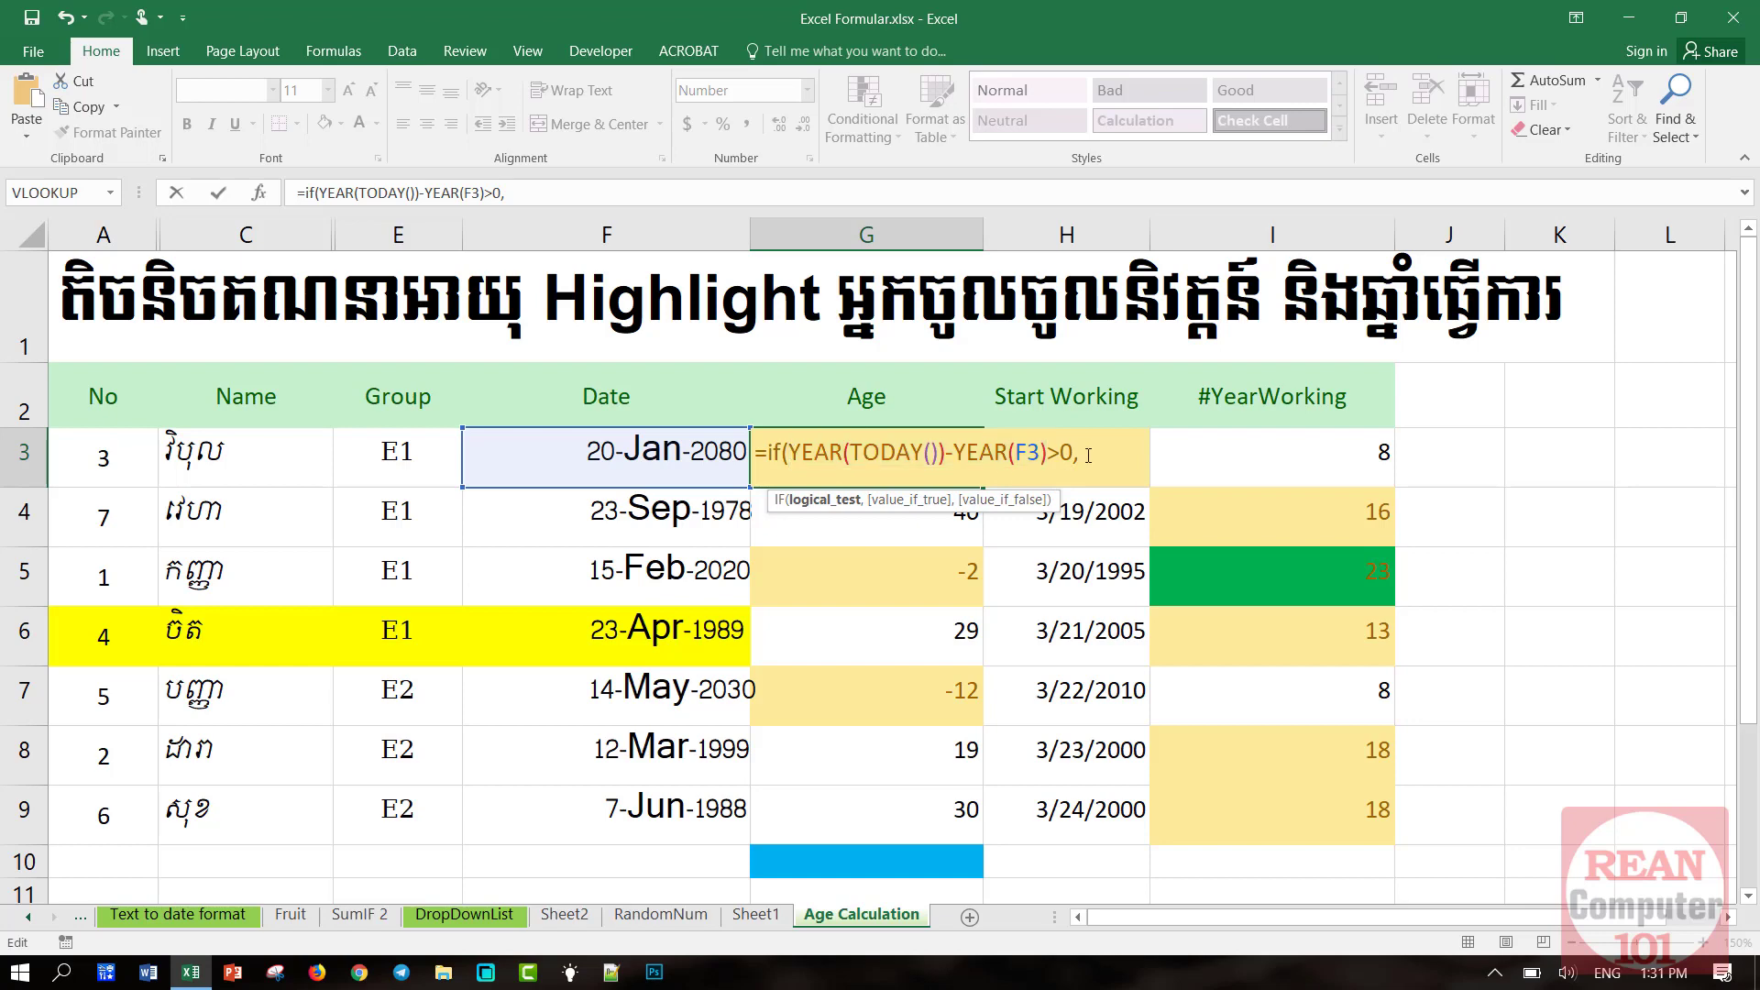
pyautogui.hotkey('ctrl', 'v')
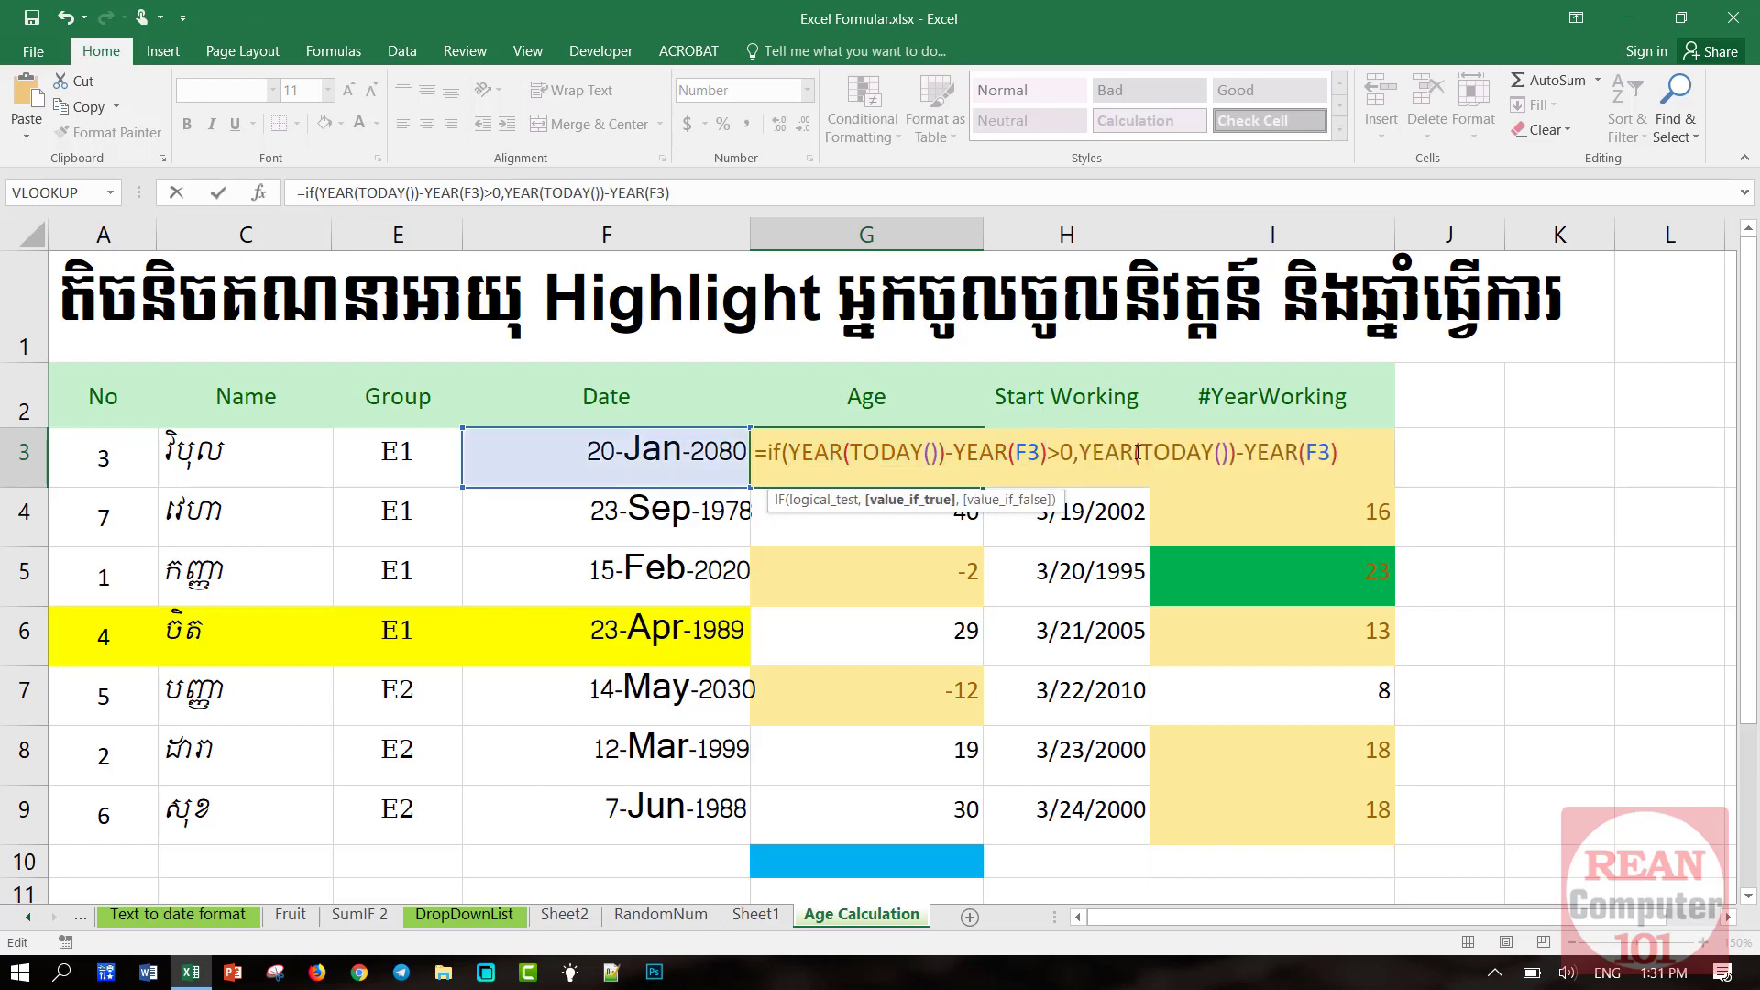
pyautogui.write(',')
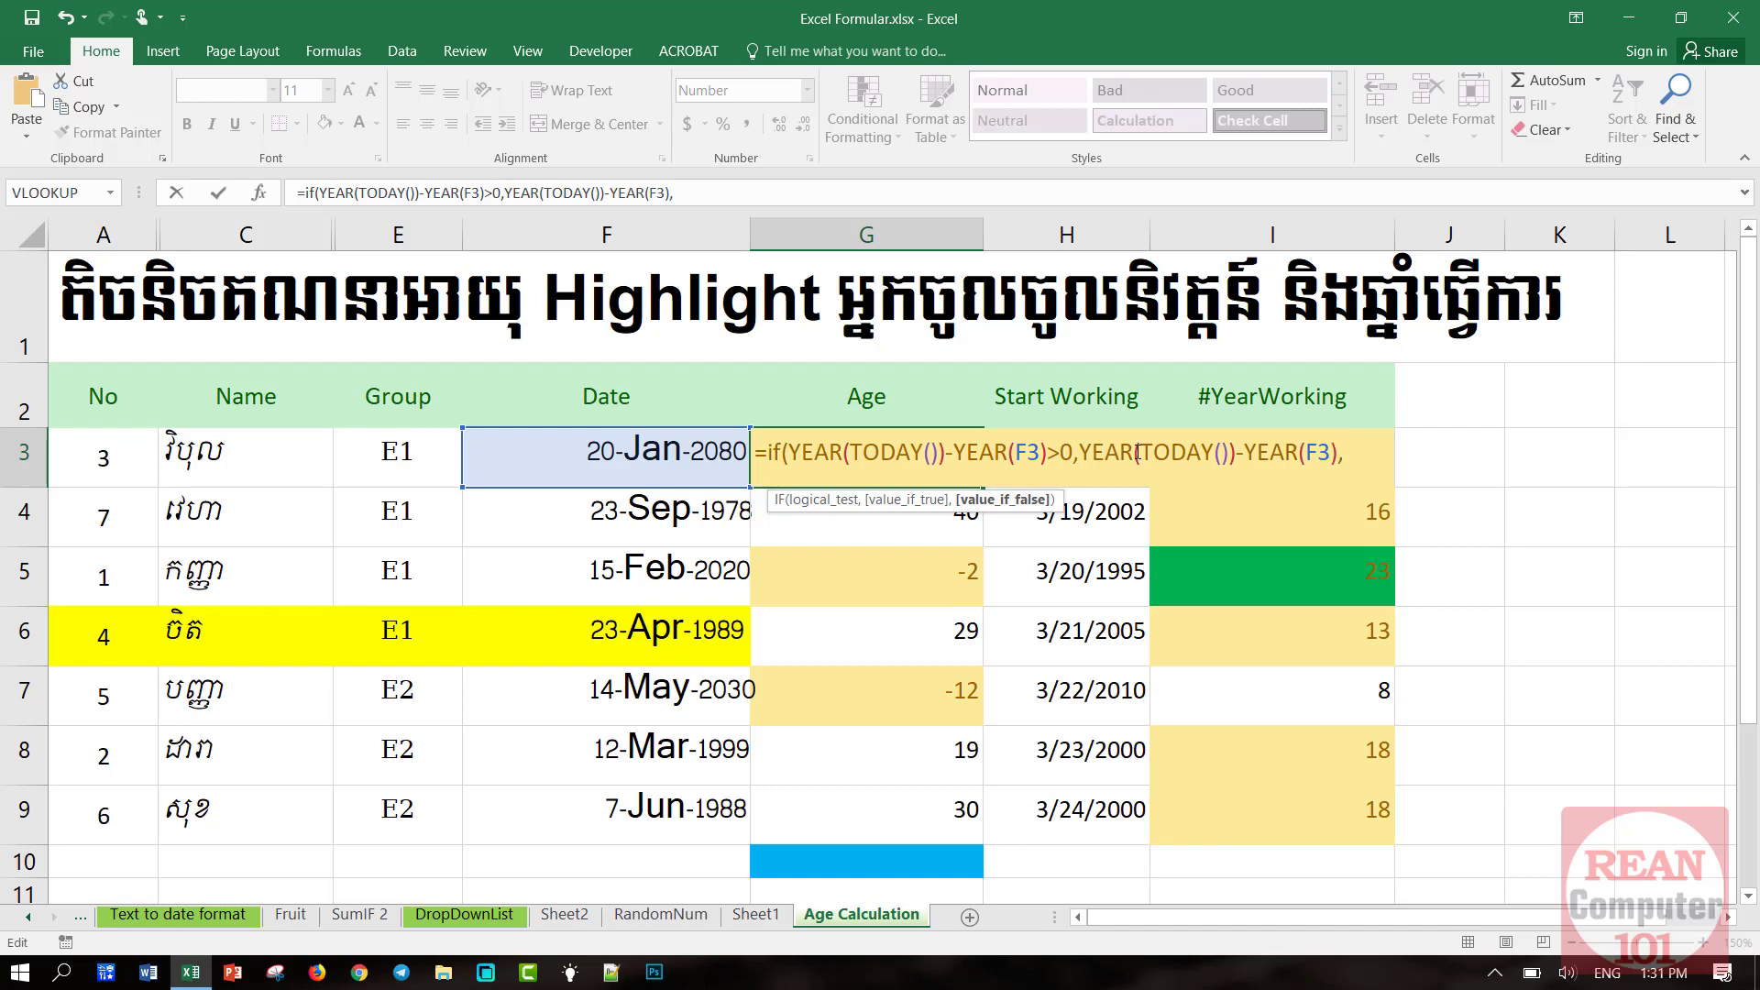
pyautogui.write('0')
pyautogui.write(')')
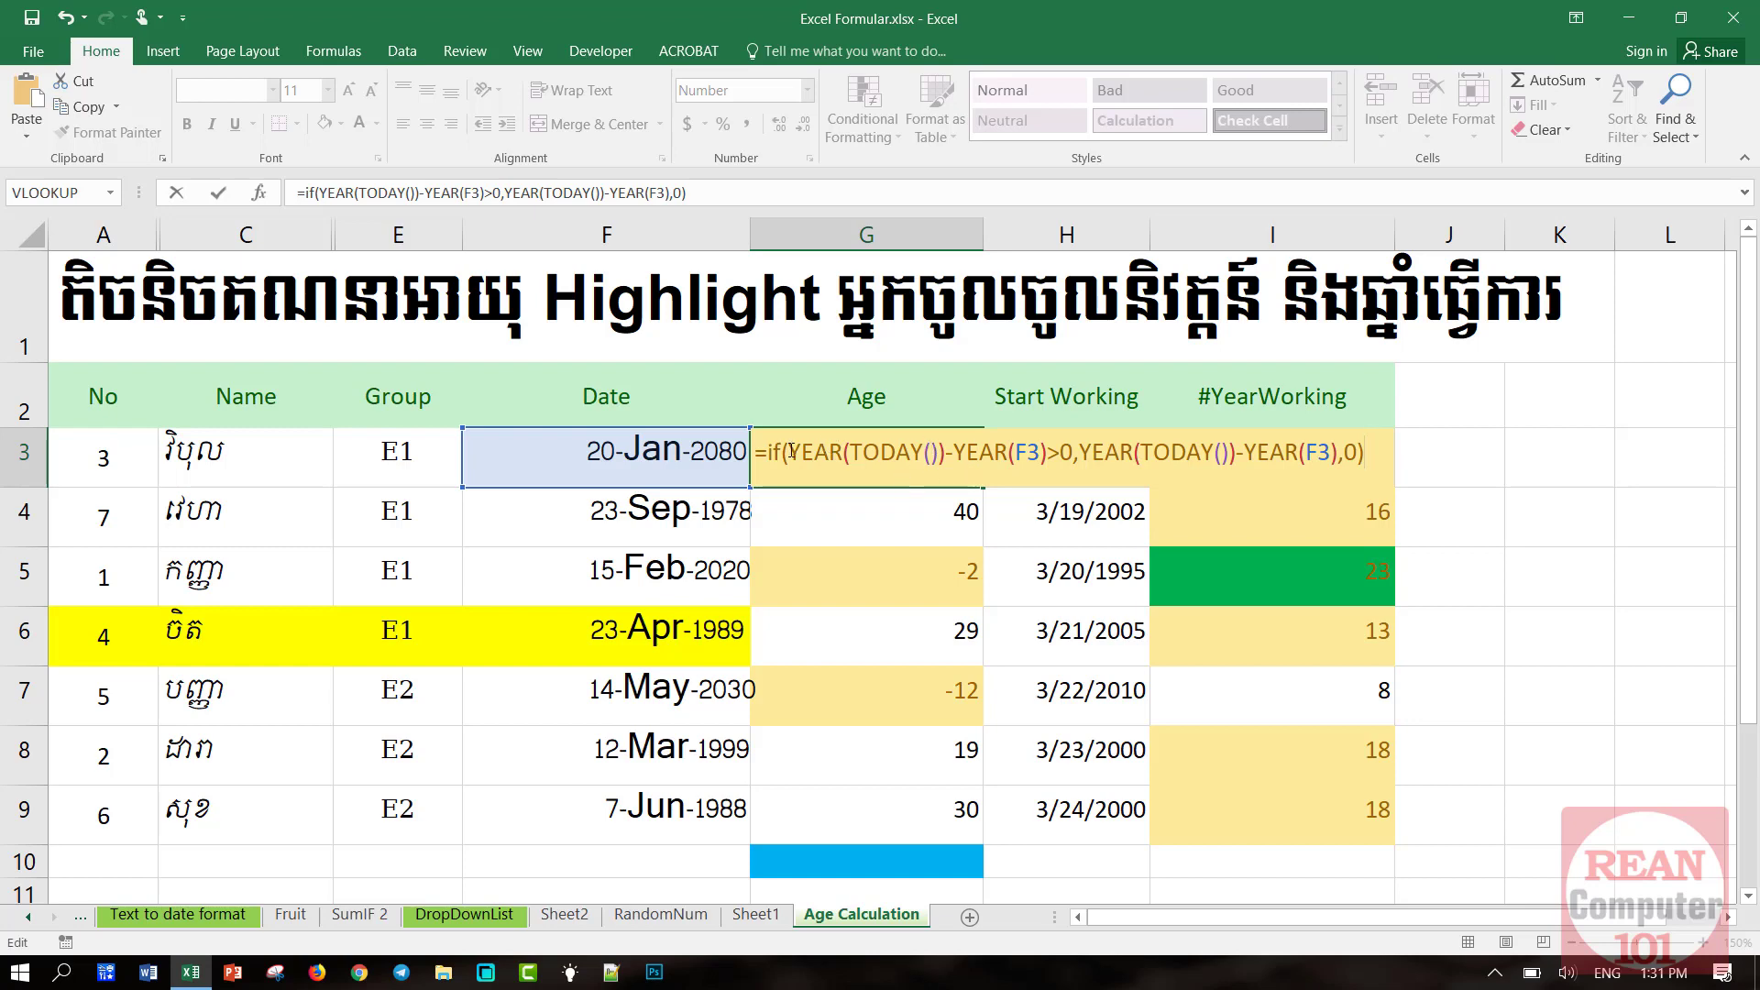
pyautogui.moveTo(788, 452); pyautogui.dragTo(1073, 449)
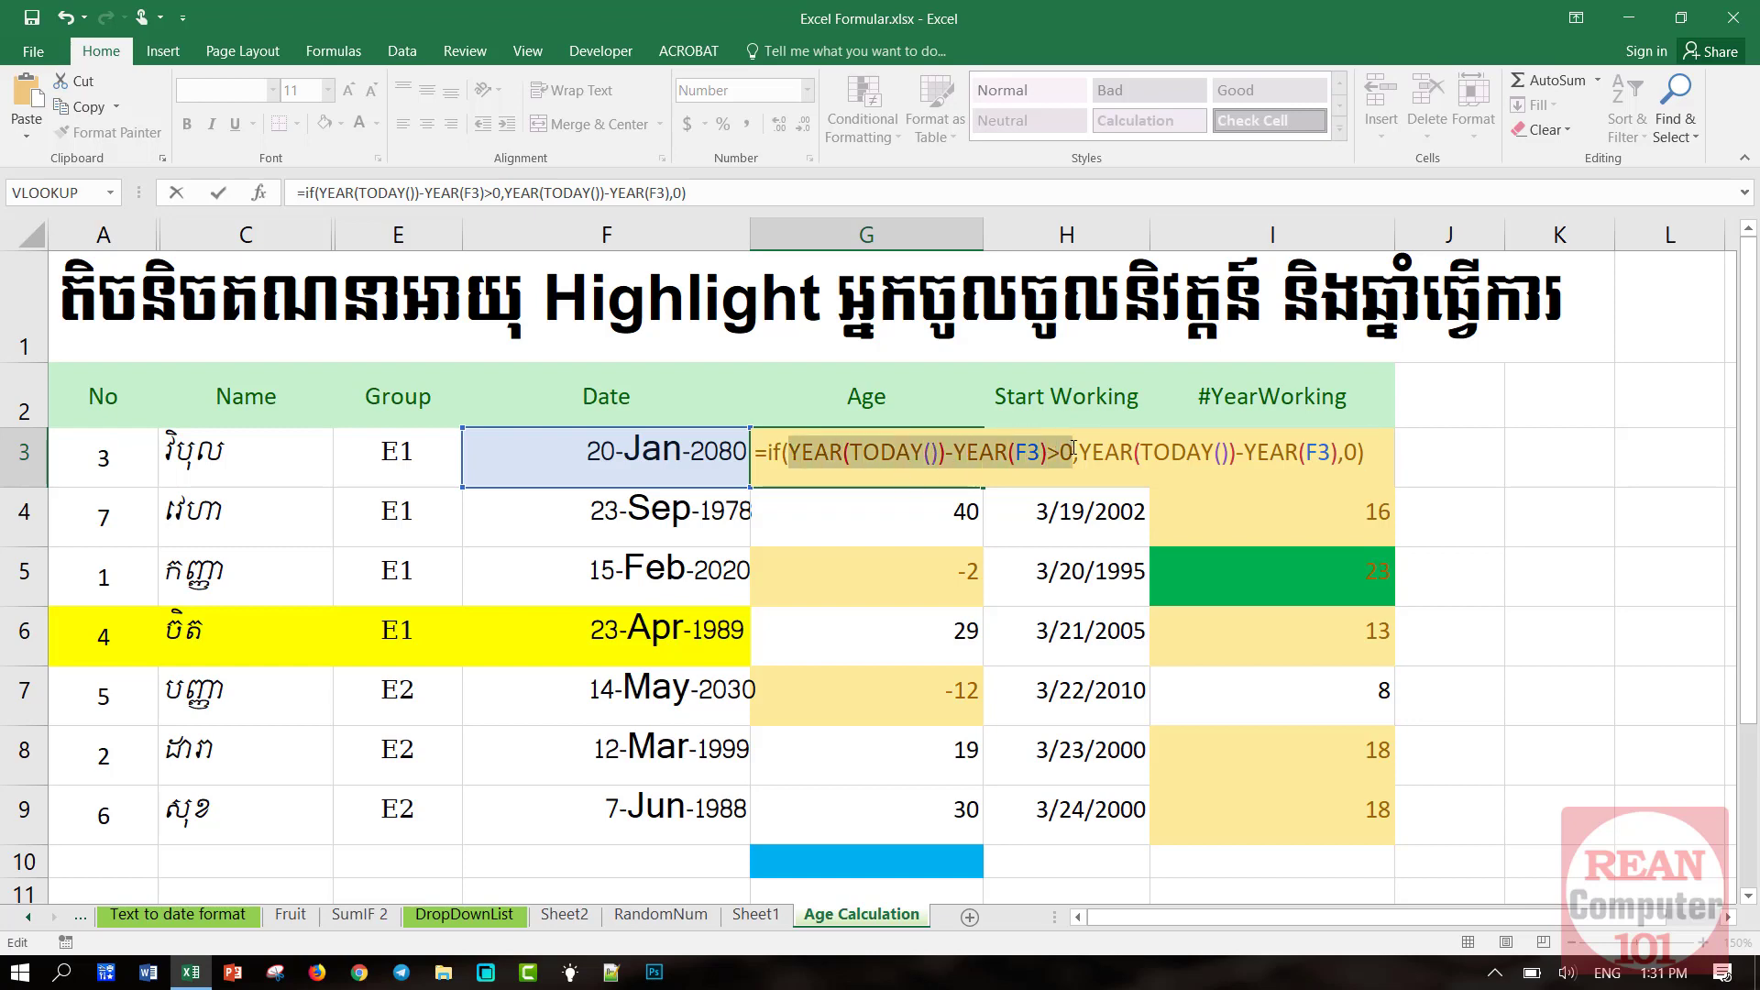
pyautogui.moveTo(1080, 452); pyautogui.dragTo(1359, 453)
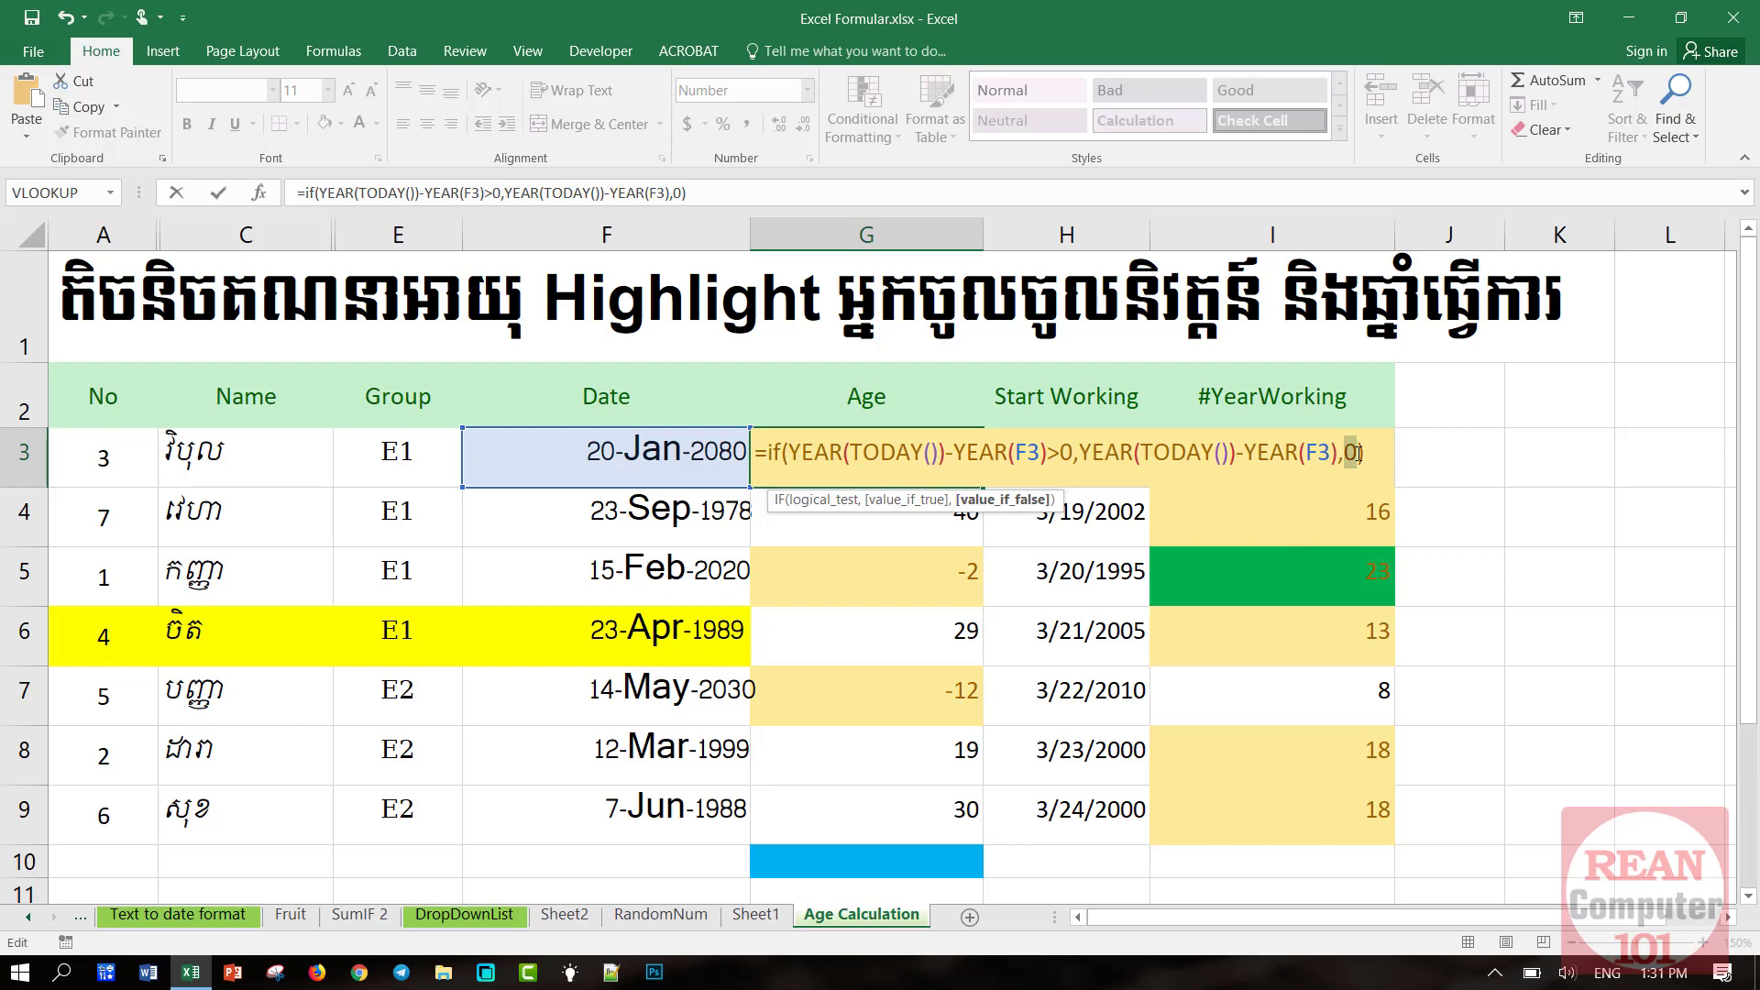
pyautogui.press('Return')
# Fill the IF formula down, undo it, and inspect the old formulas in G4–G9
pyautogui.click(963, 453)
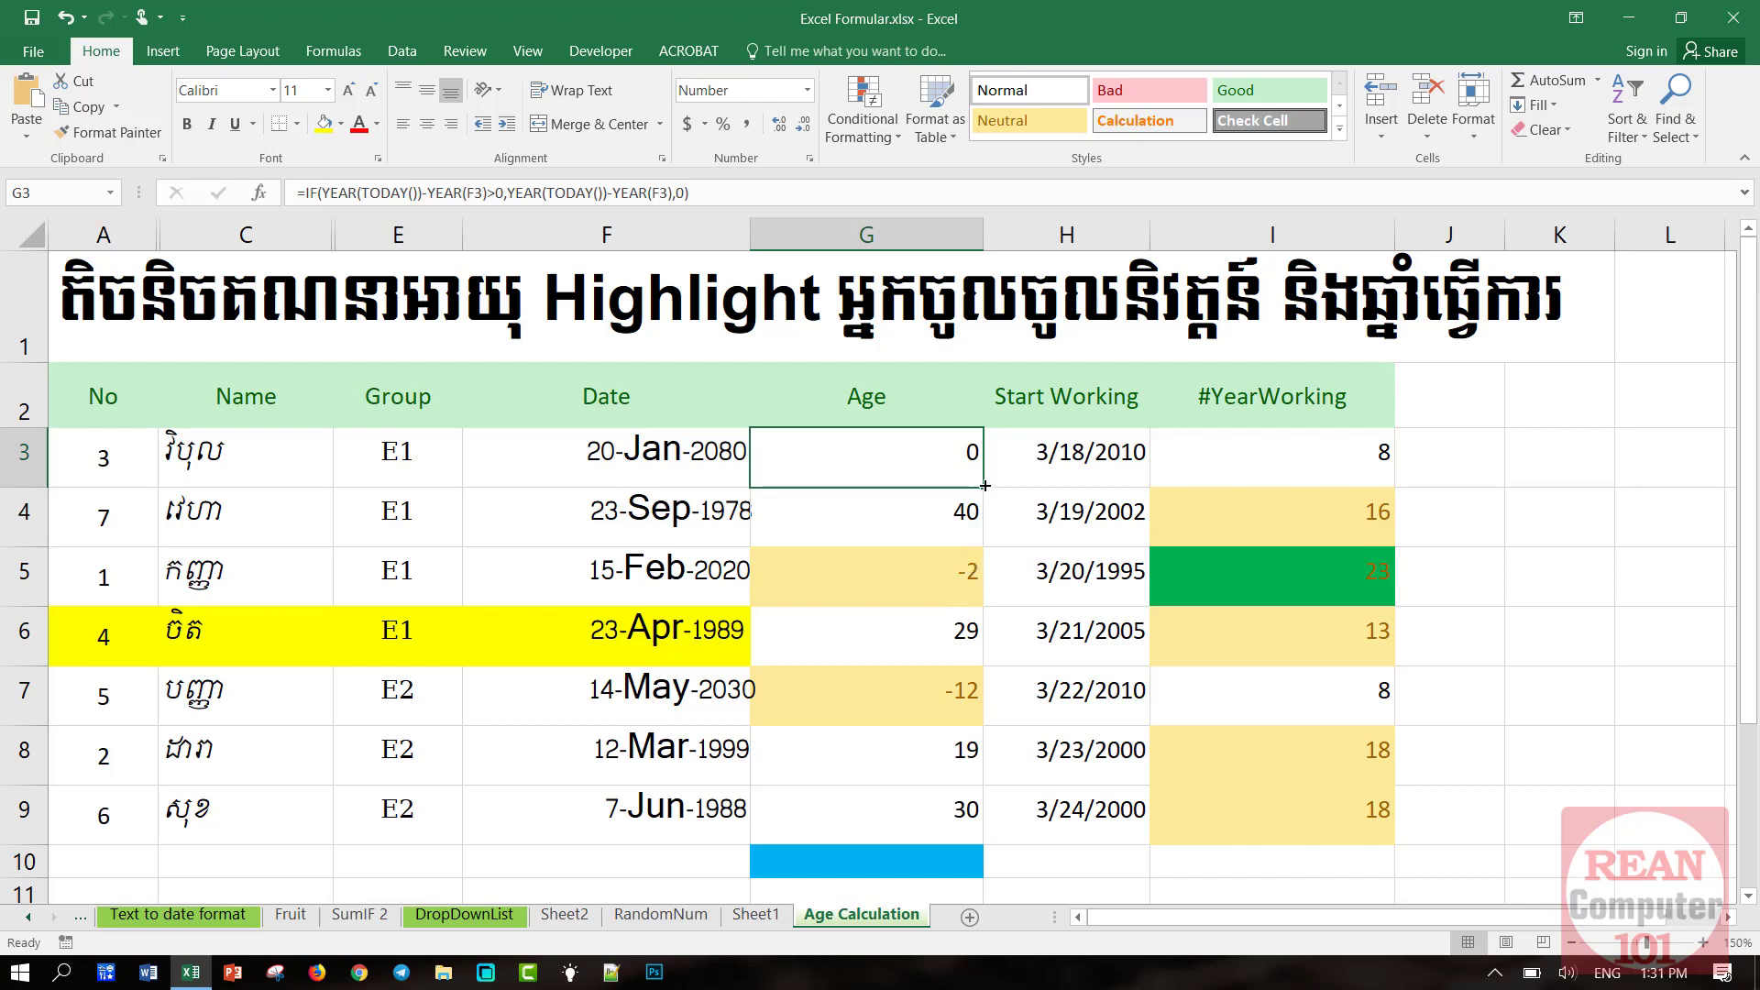
pyautogui.doubleClick(984, 486)
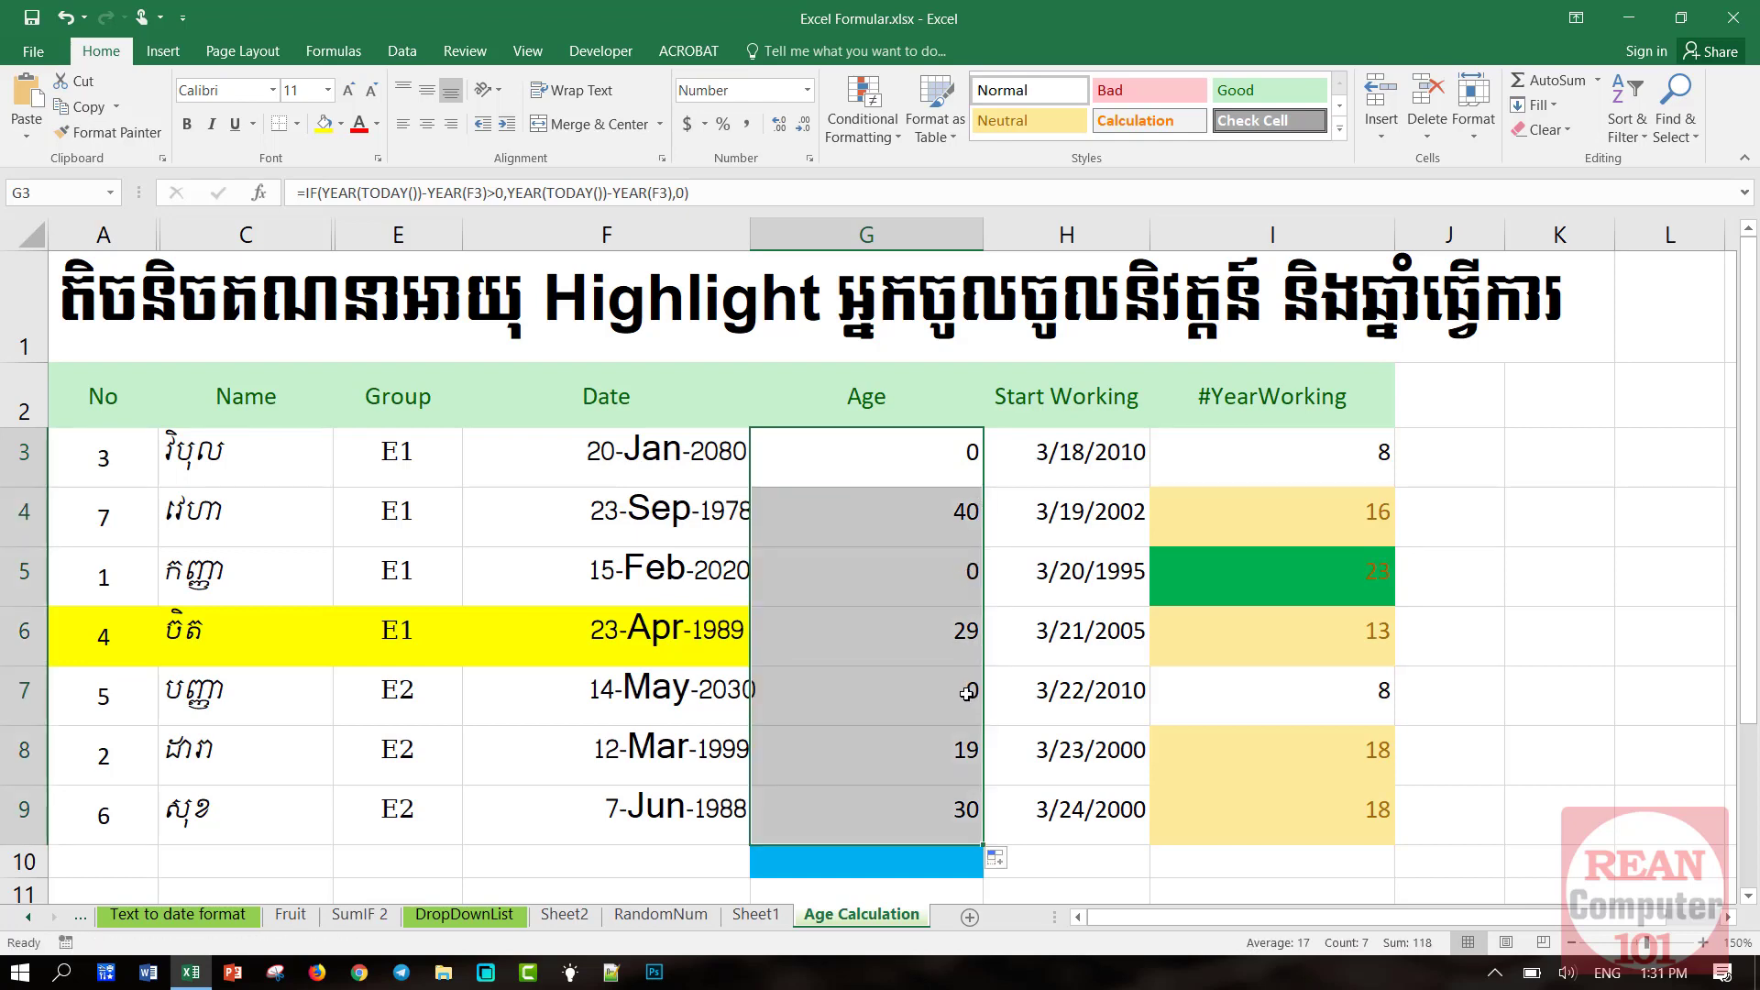
pyautogui.hotkey('ctrl', 'z')
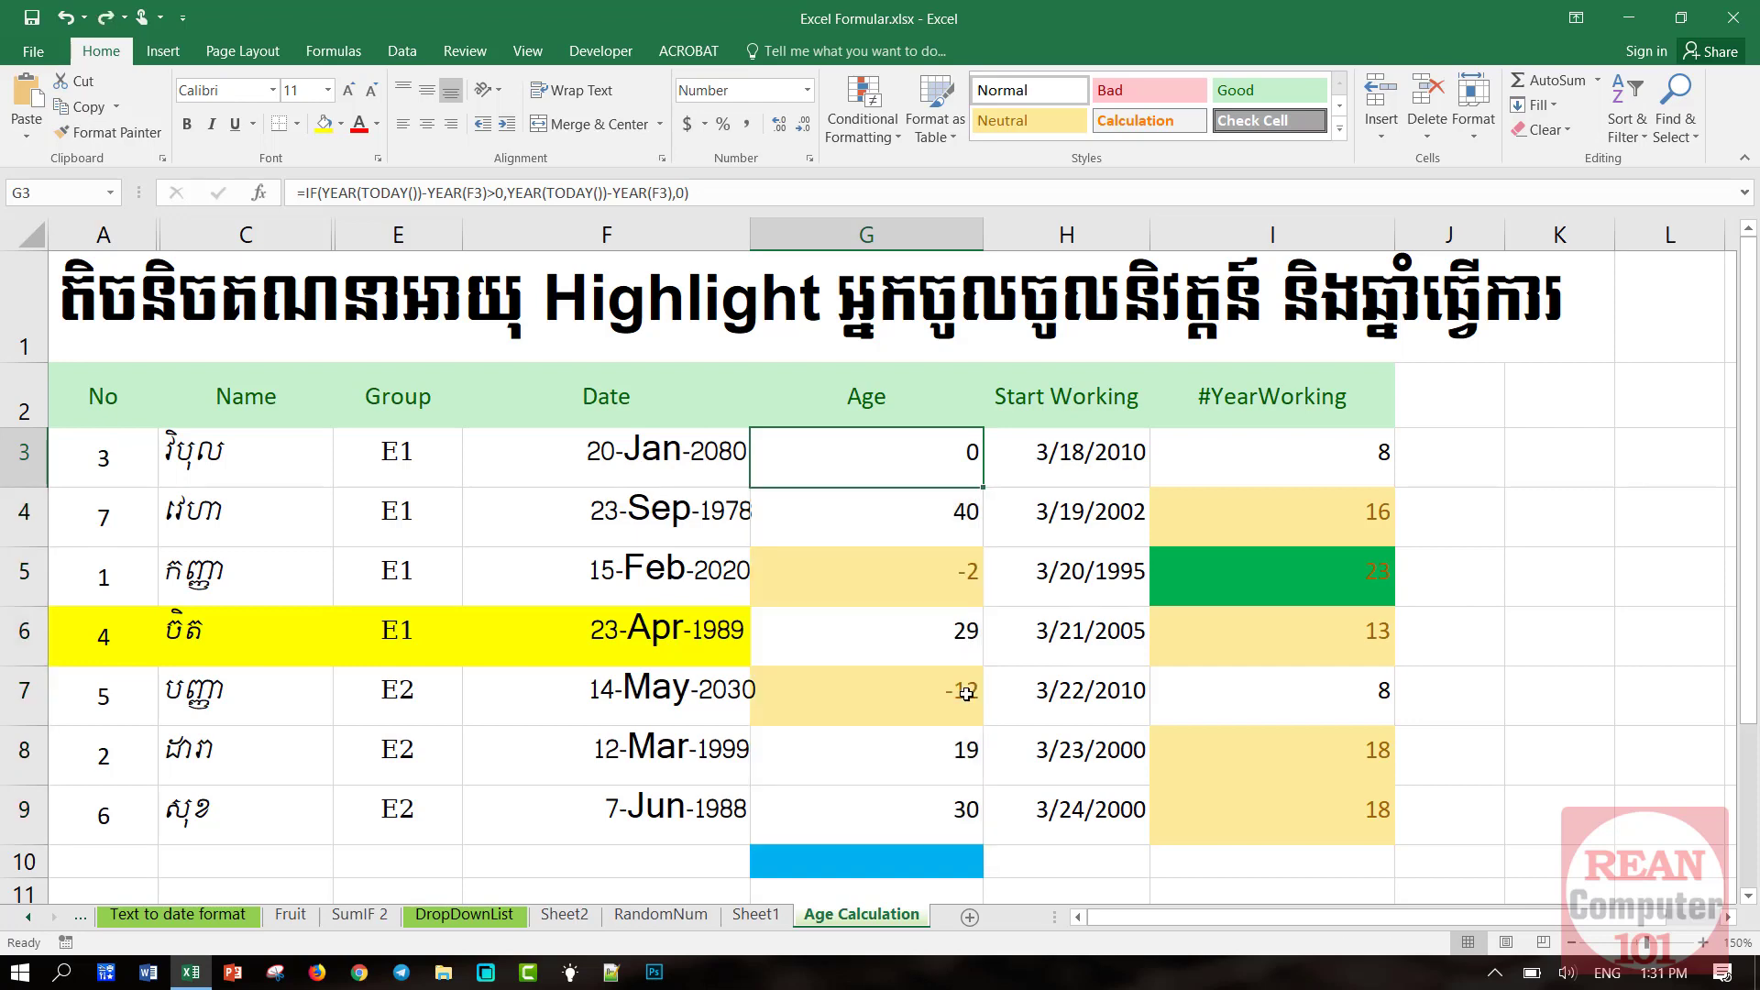
pyautogui.click(961, 610)
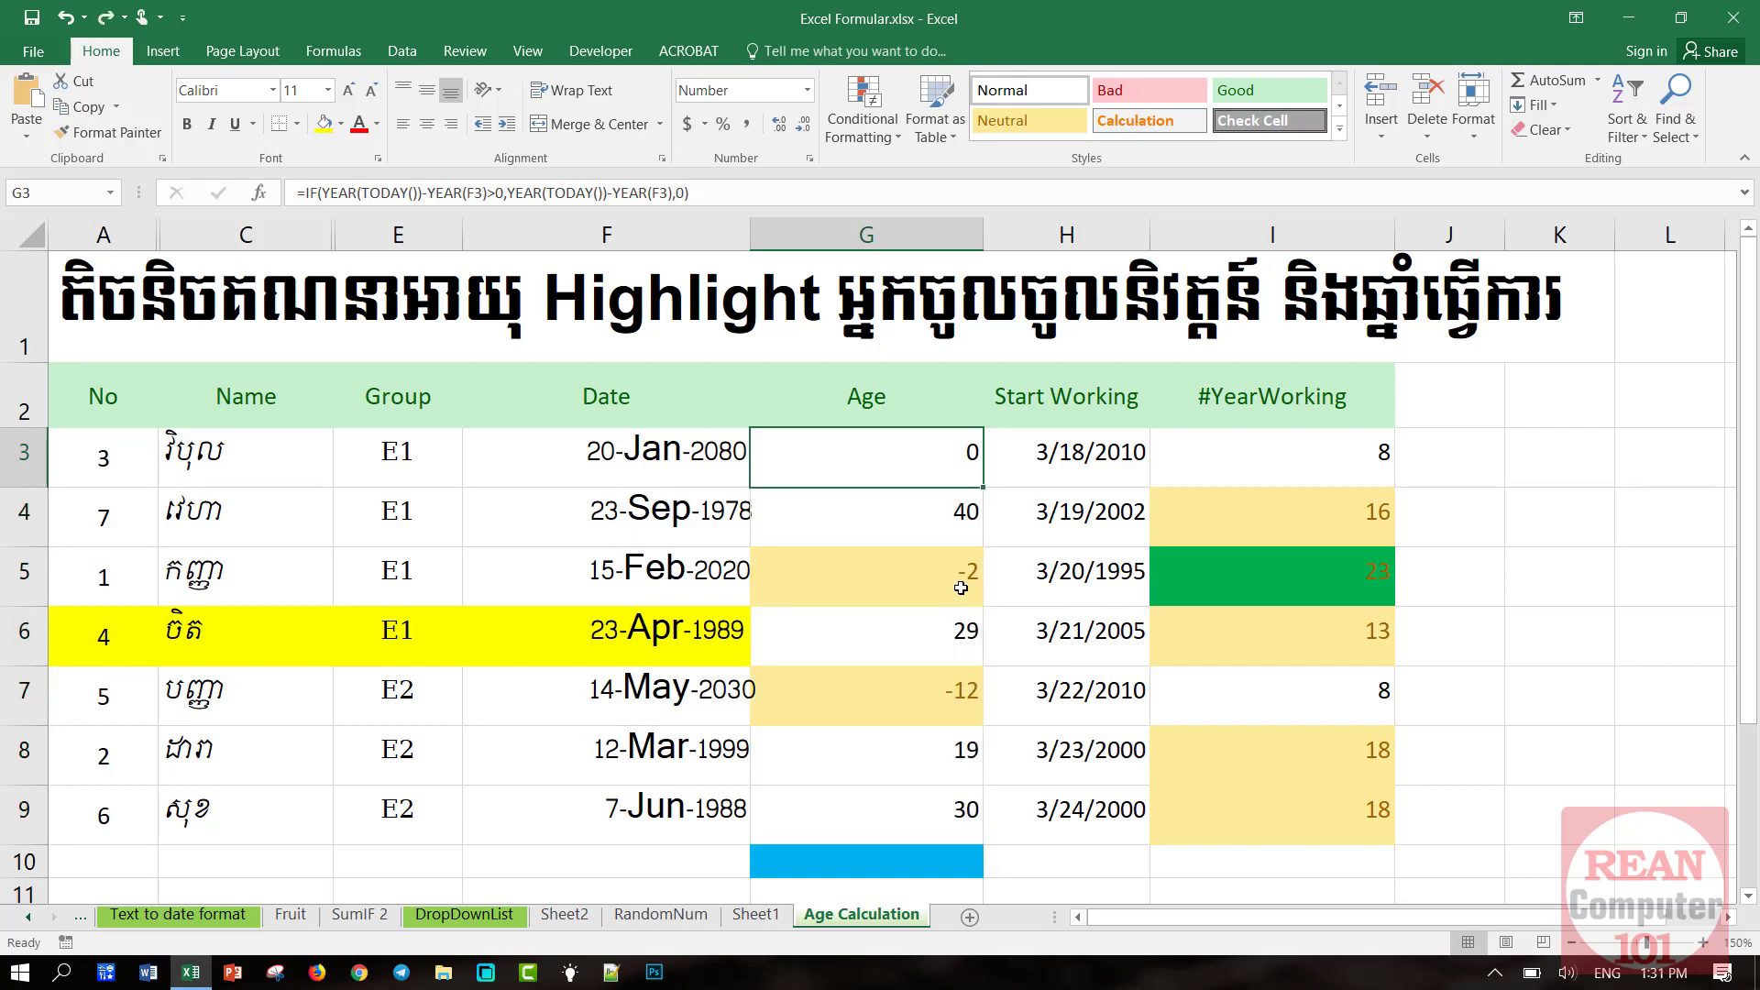
pyautogui.click(941, 532)
pyautogui.click(944, 625)
pyautogui.click(963, 742)
pyautogui.click(950, 791)
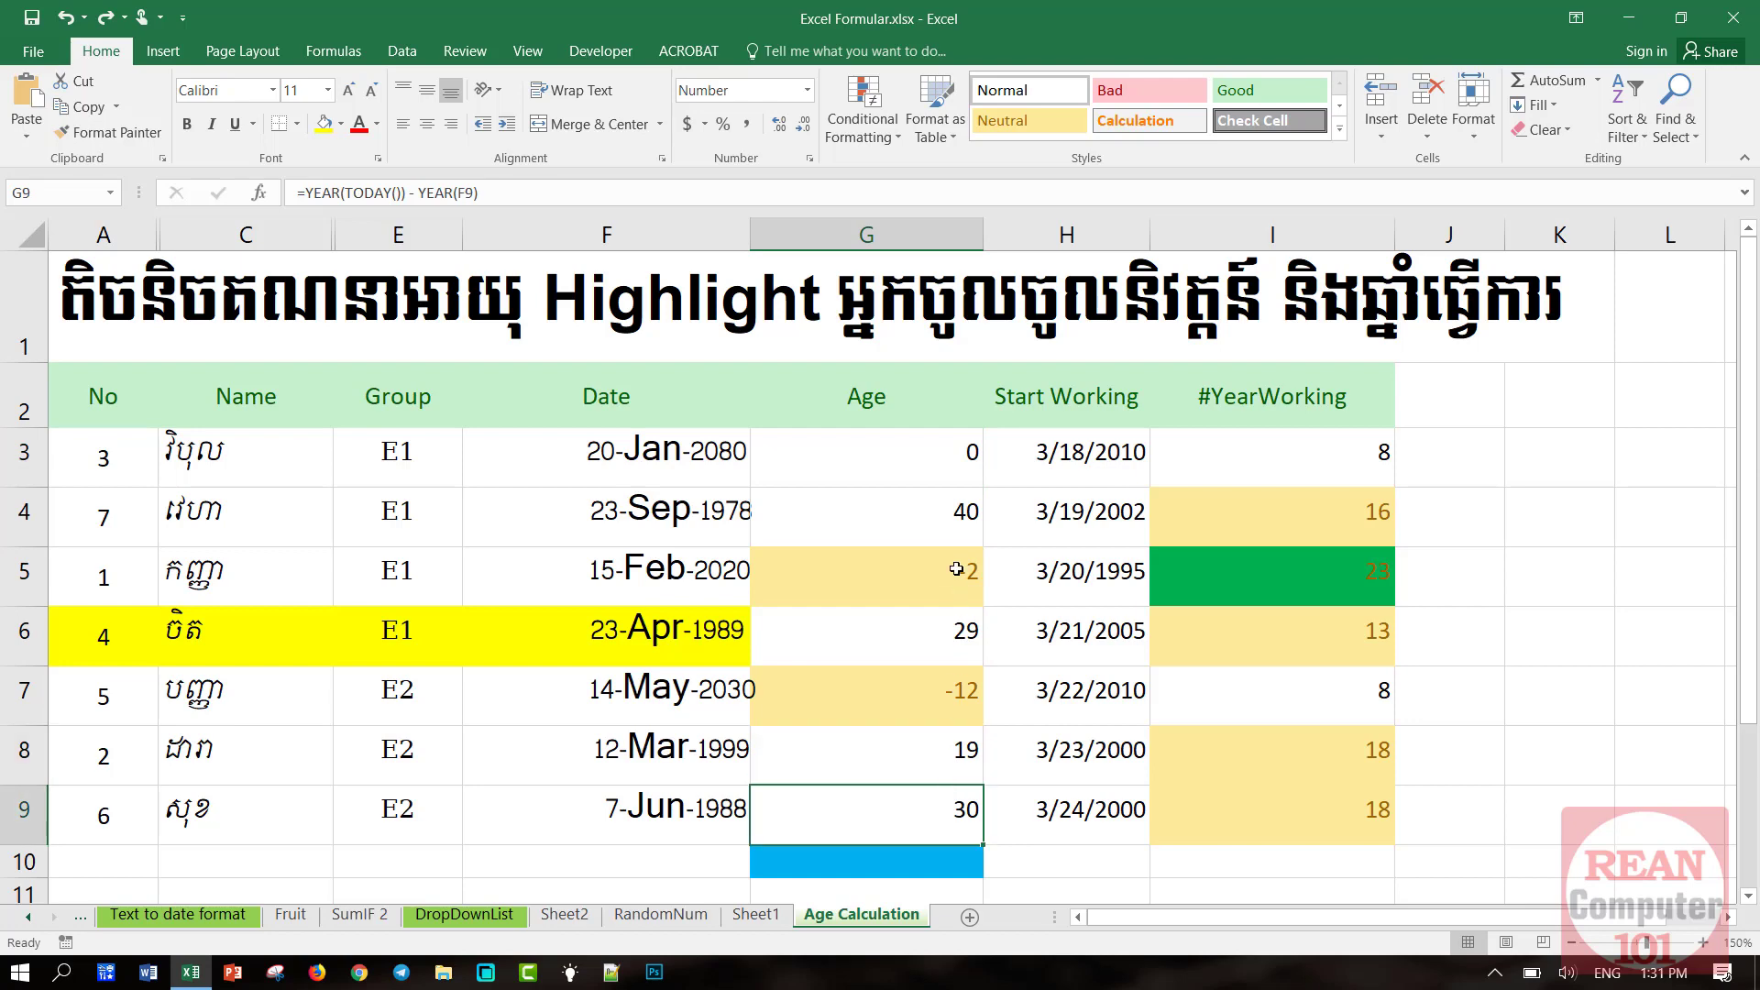
# Fill G3's IF formula down to G9 and confirm future-dated rows show 0
pyautogui.click(958, 466)
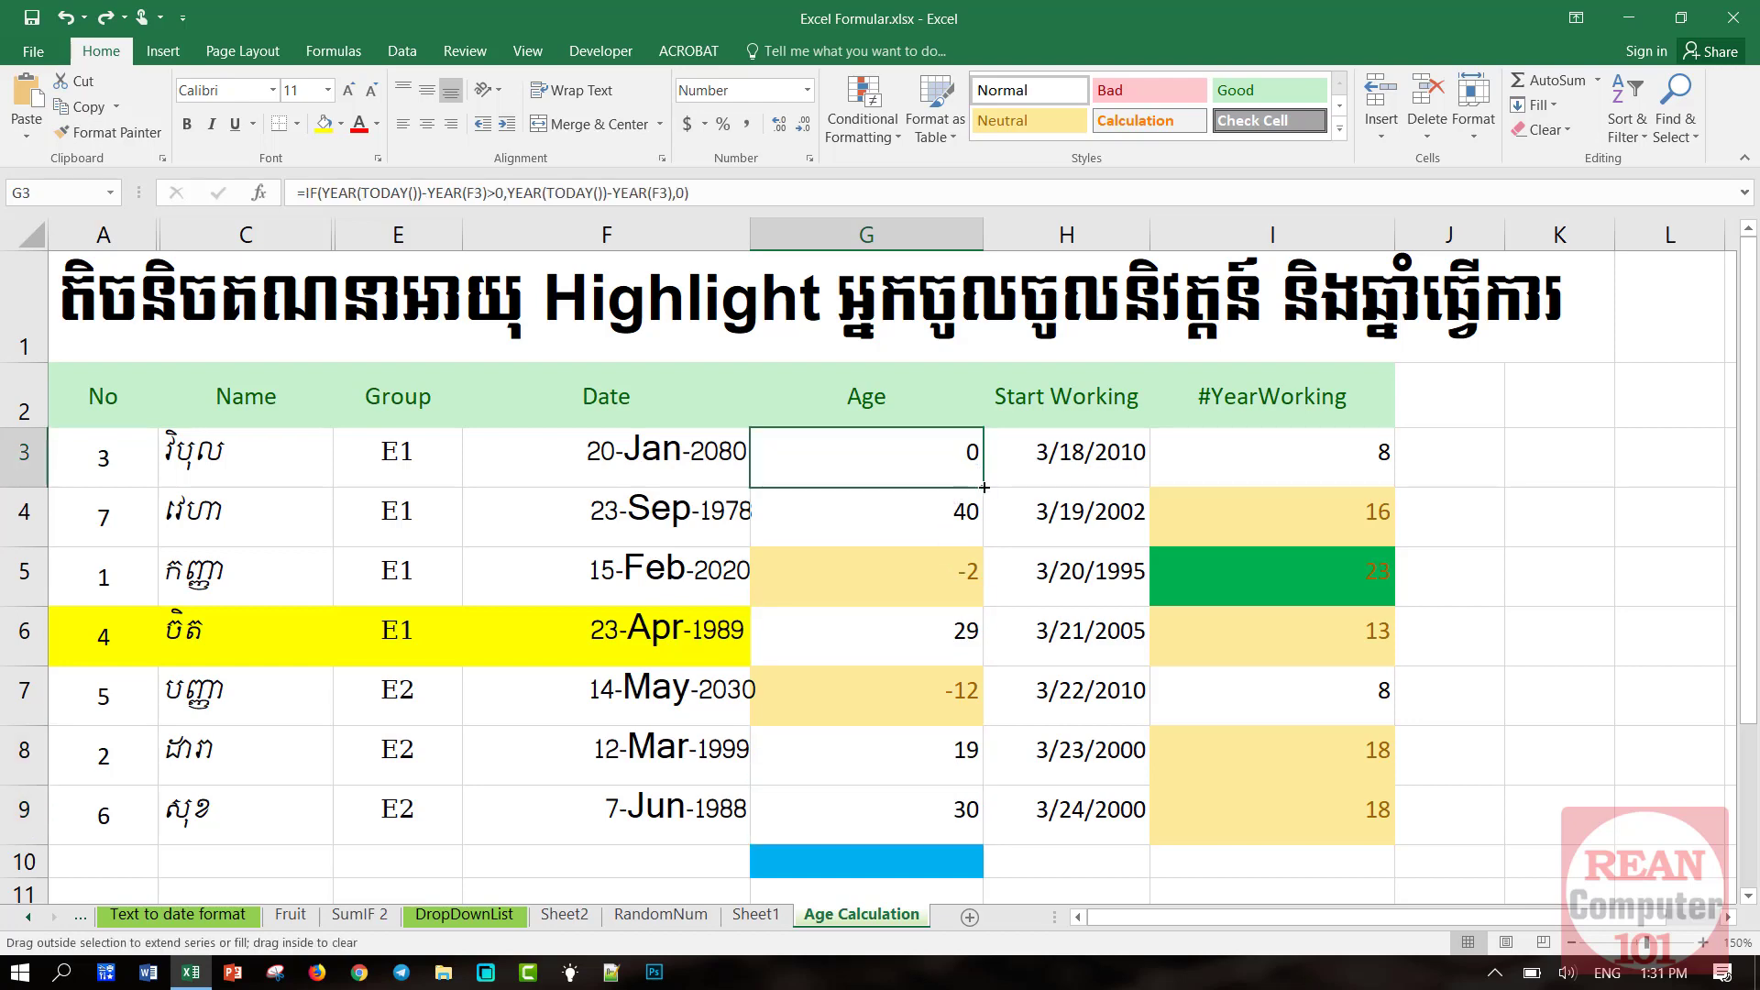
pyautogui.doubleClick(983, 487)
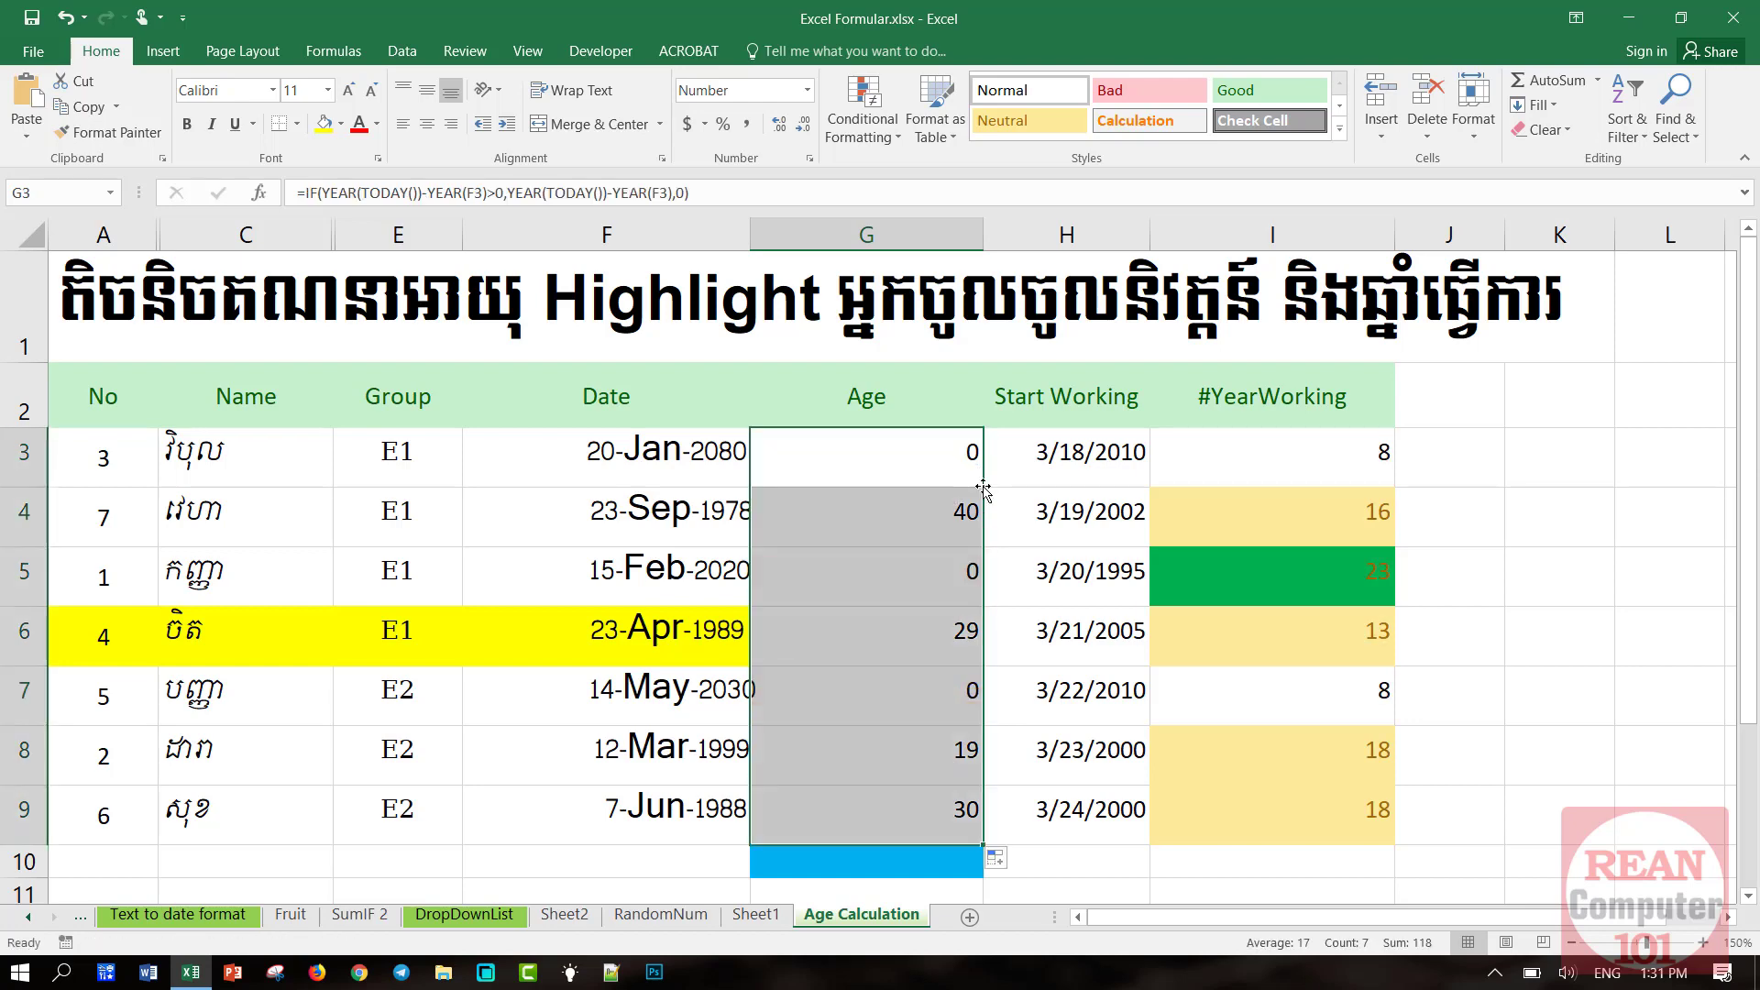
pyautogui.click(959, 701)
pyautogui.click(958, 639)
pyautogui.click(952, 598)
pyautogui.click(968, 454)
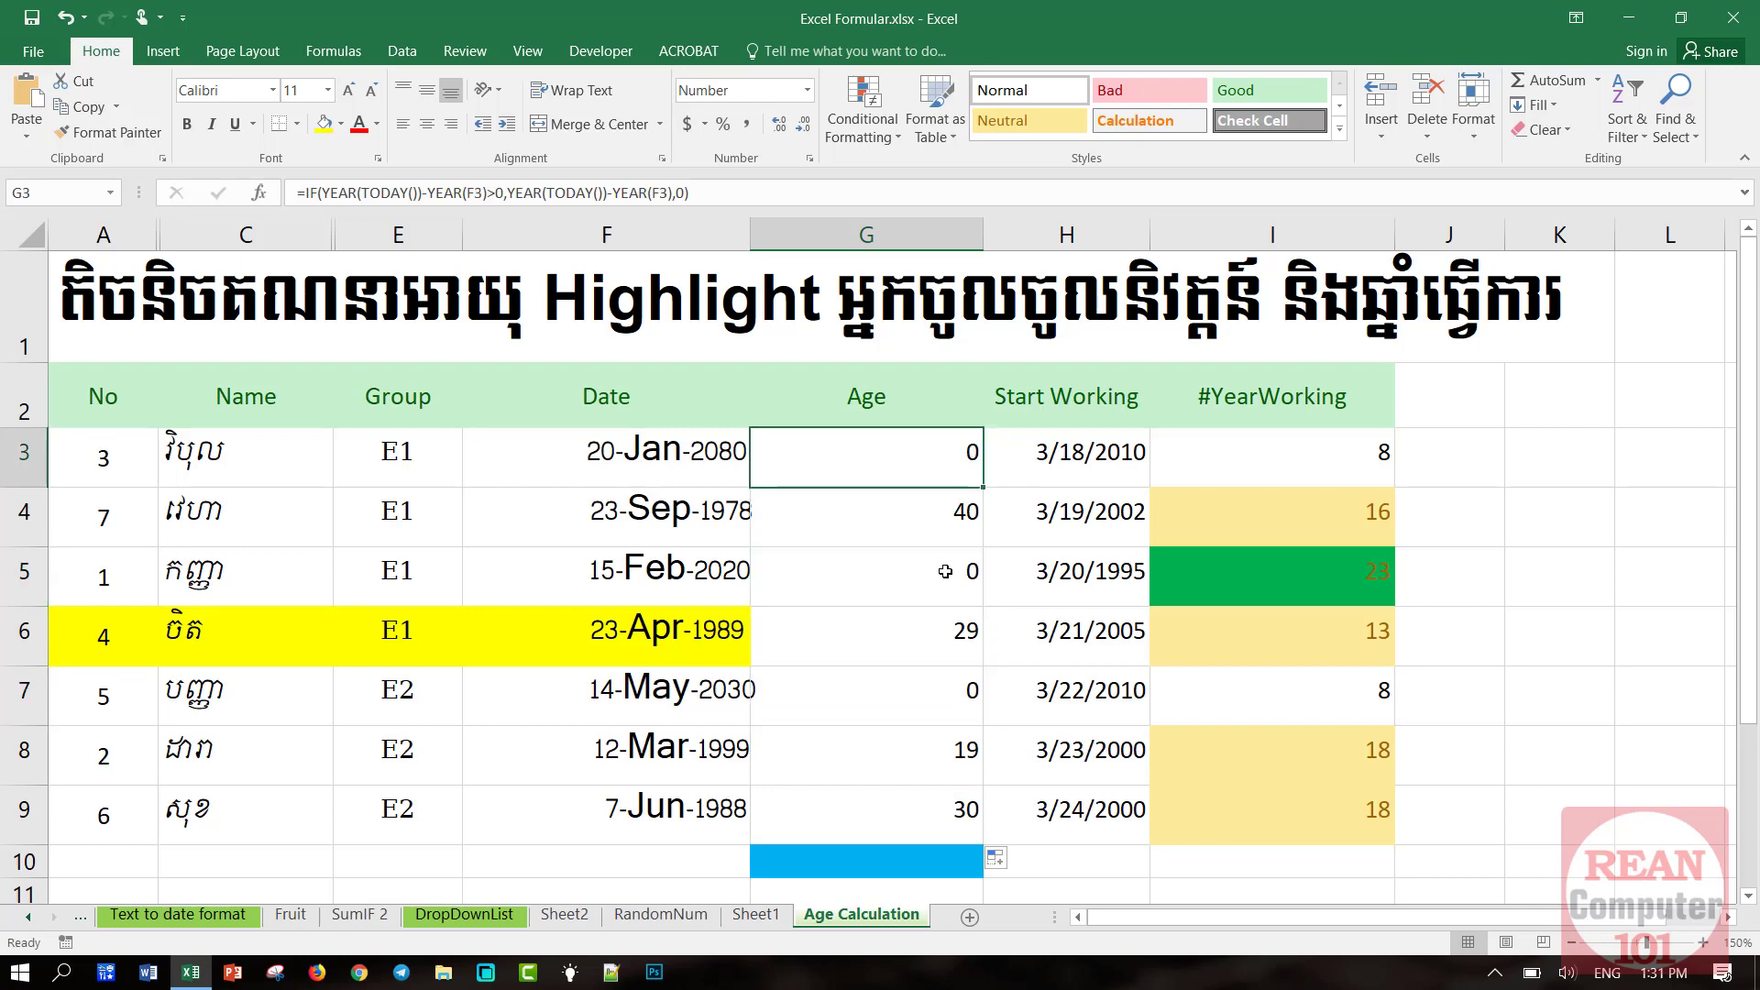
pyautogui.doubleClick(917, 459)
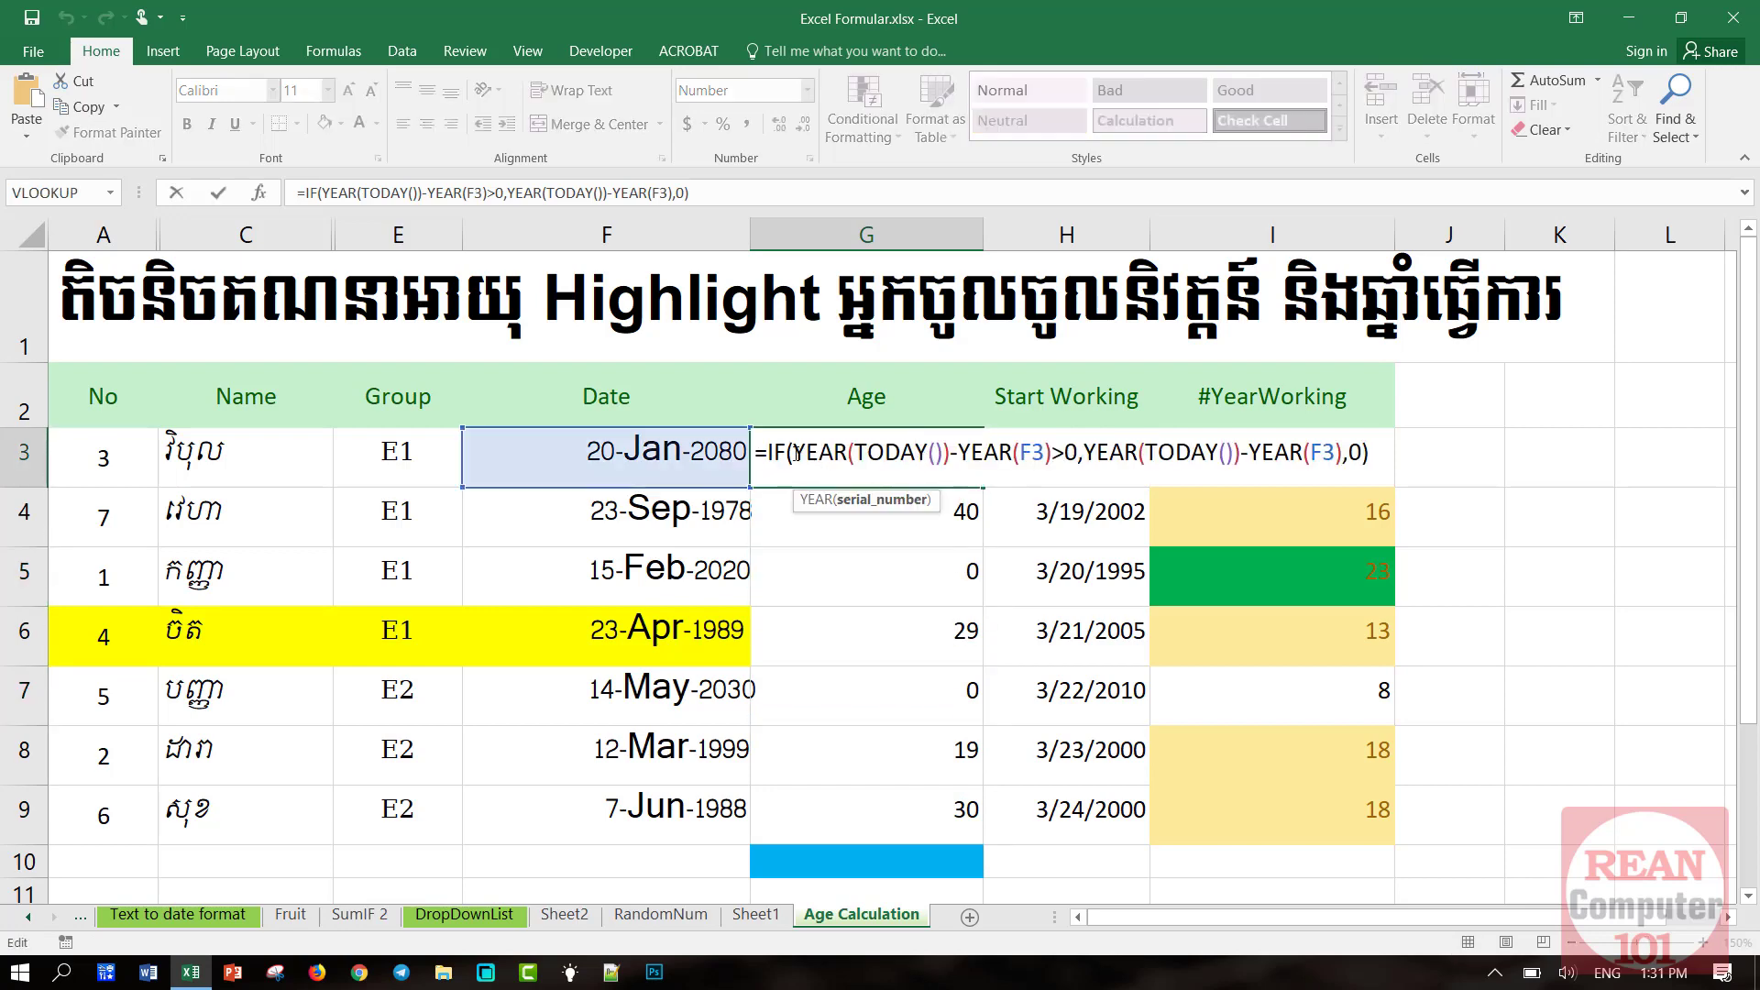
# Review the test, true value and 0 of G3's IF formula, then edit I3's =YEAR(TODAY())-YEAR(H3)
pyautogui.moveTo(794, 453); pyautogui.dragTo(1051, 463)
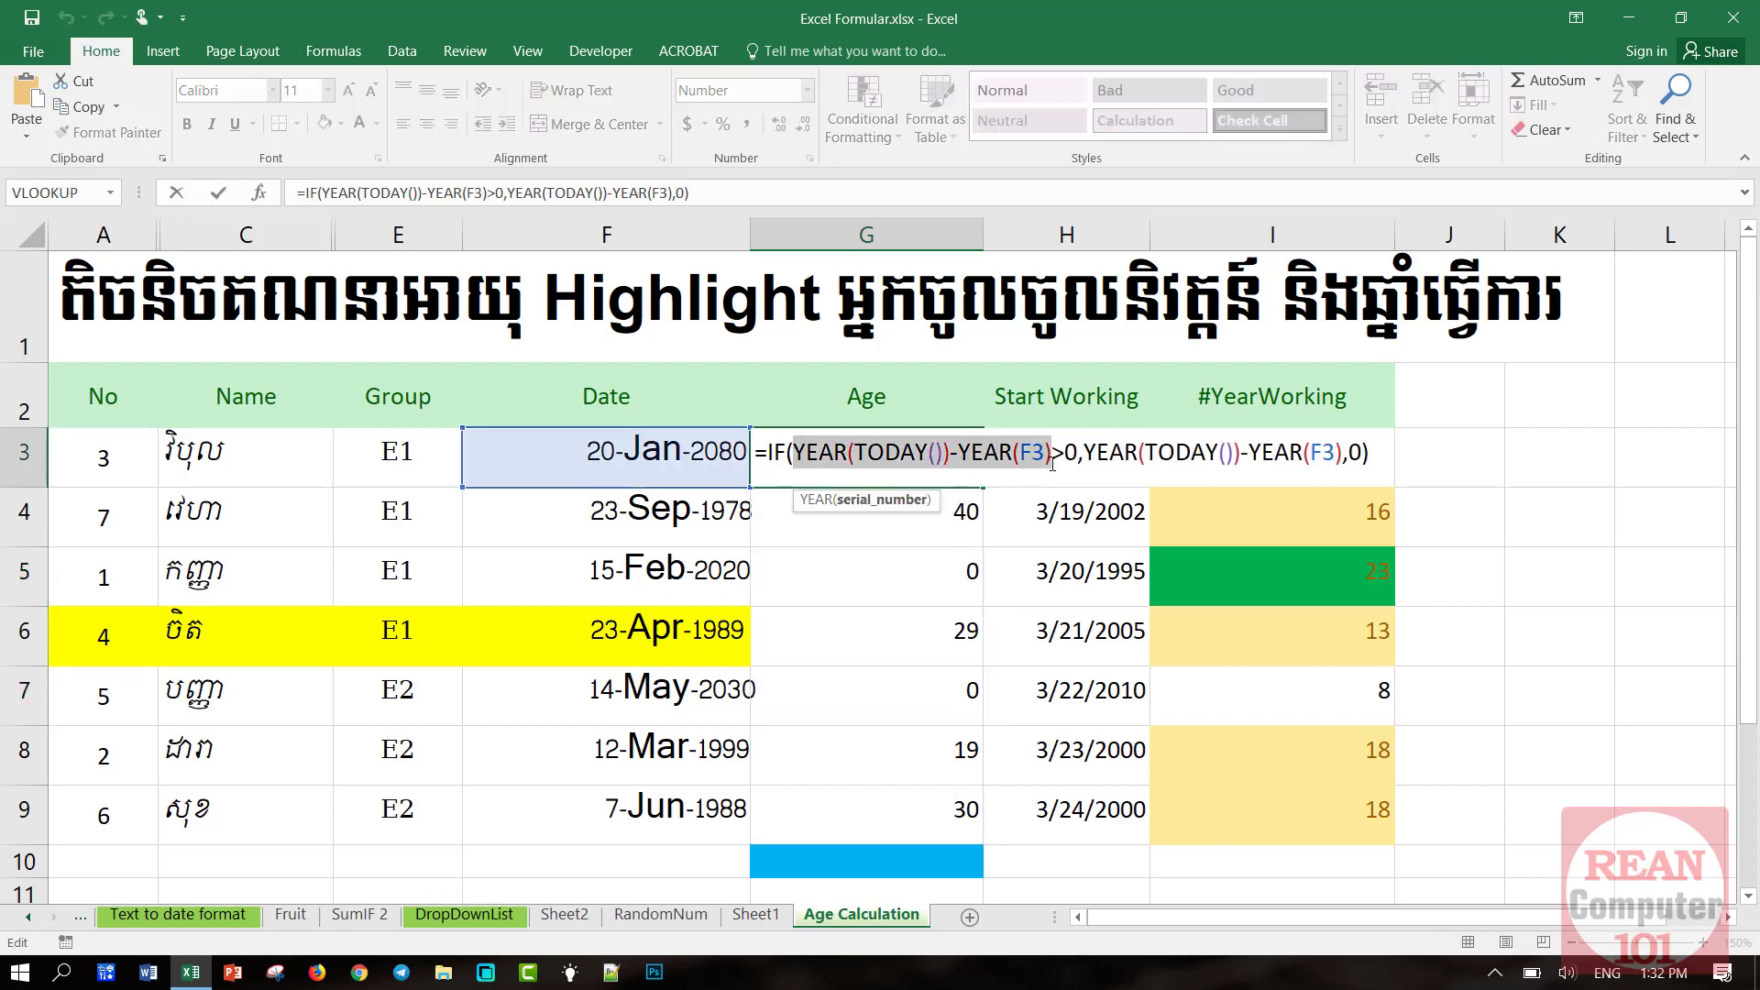
pyautogui.moveTo(1078, 454); pyautogui.dragTo(793, 451)
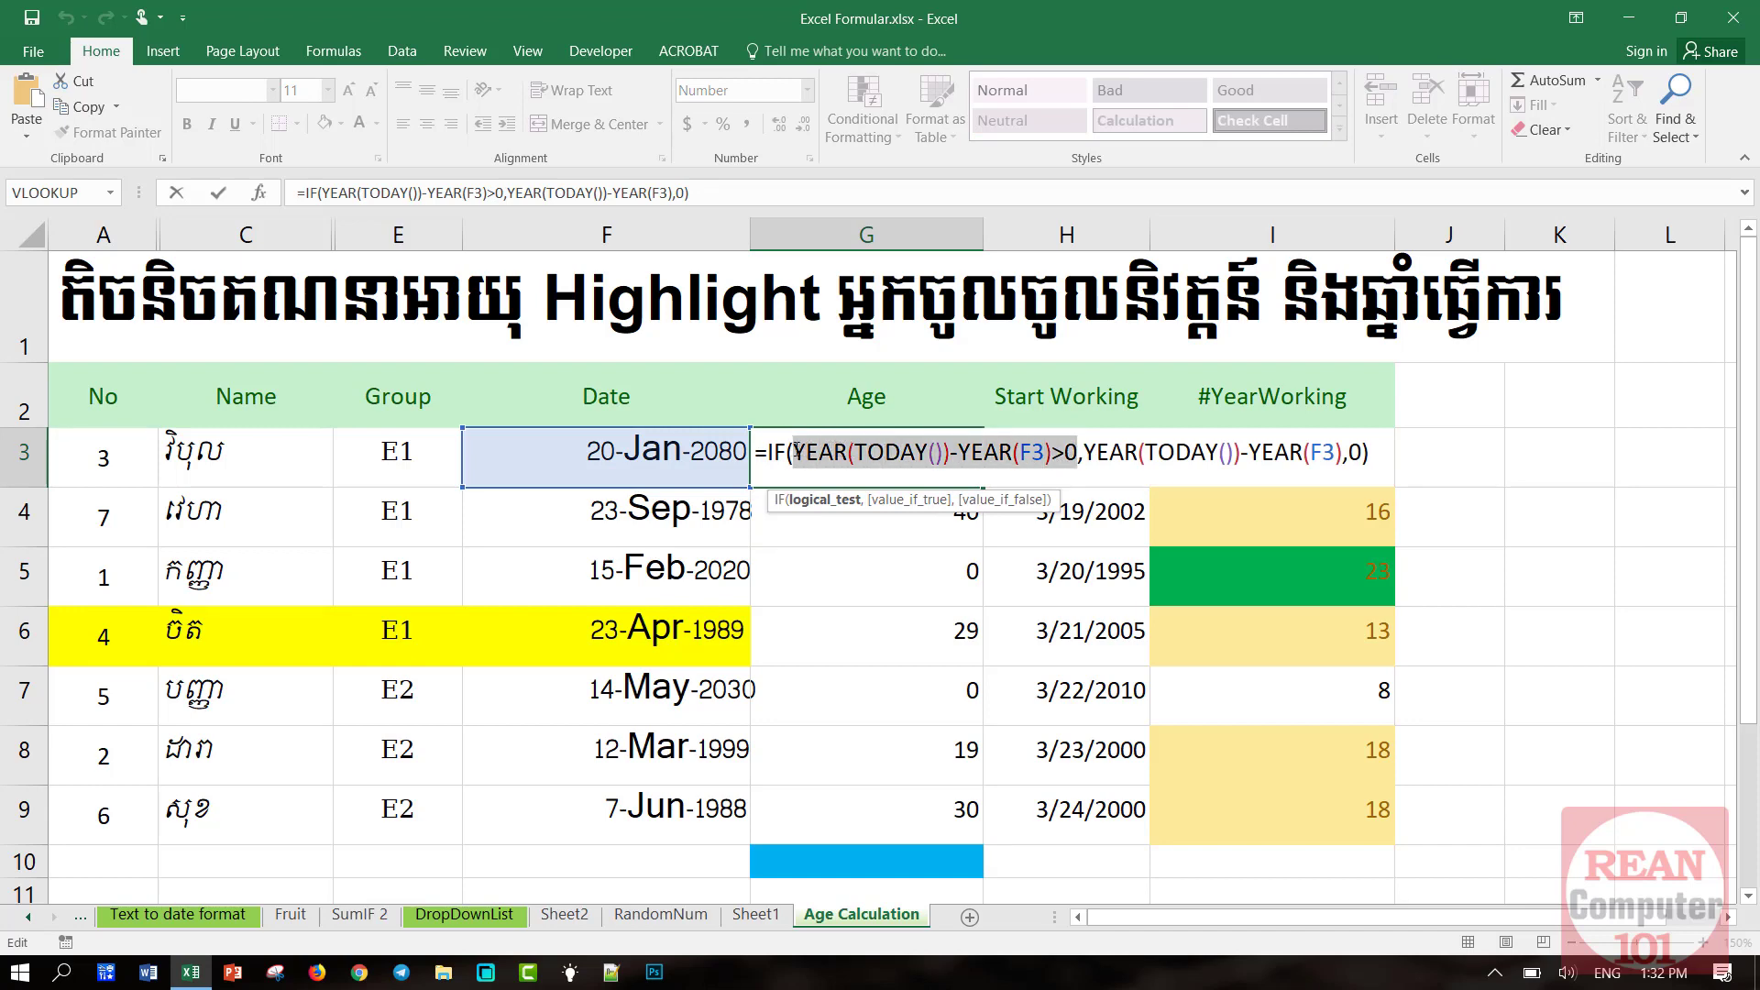
pyautogui.moveTo(1082, 456); pyautogui.dragTo(1363, 456)
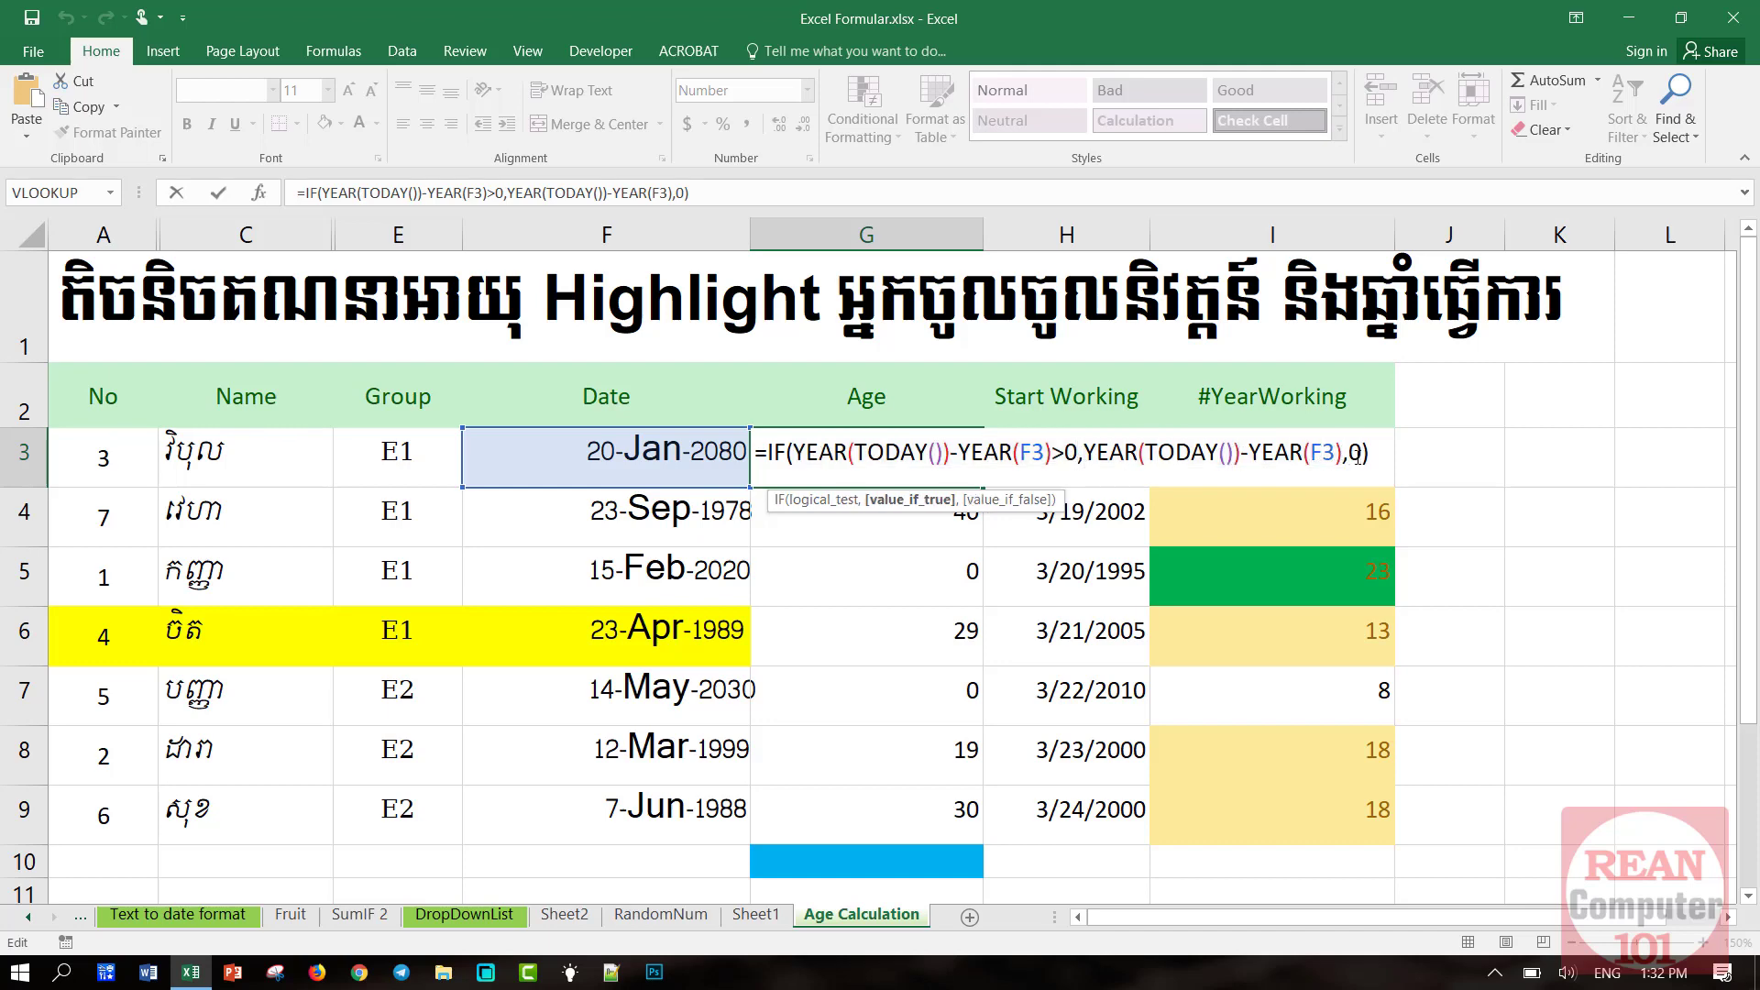
pyautogui.click(1363, 456)
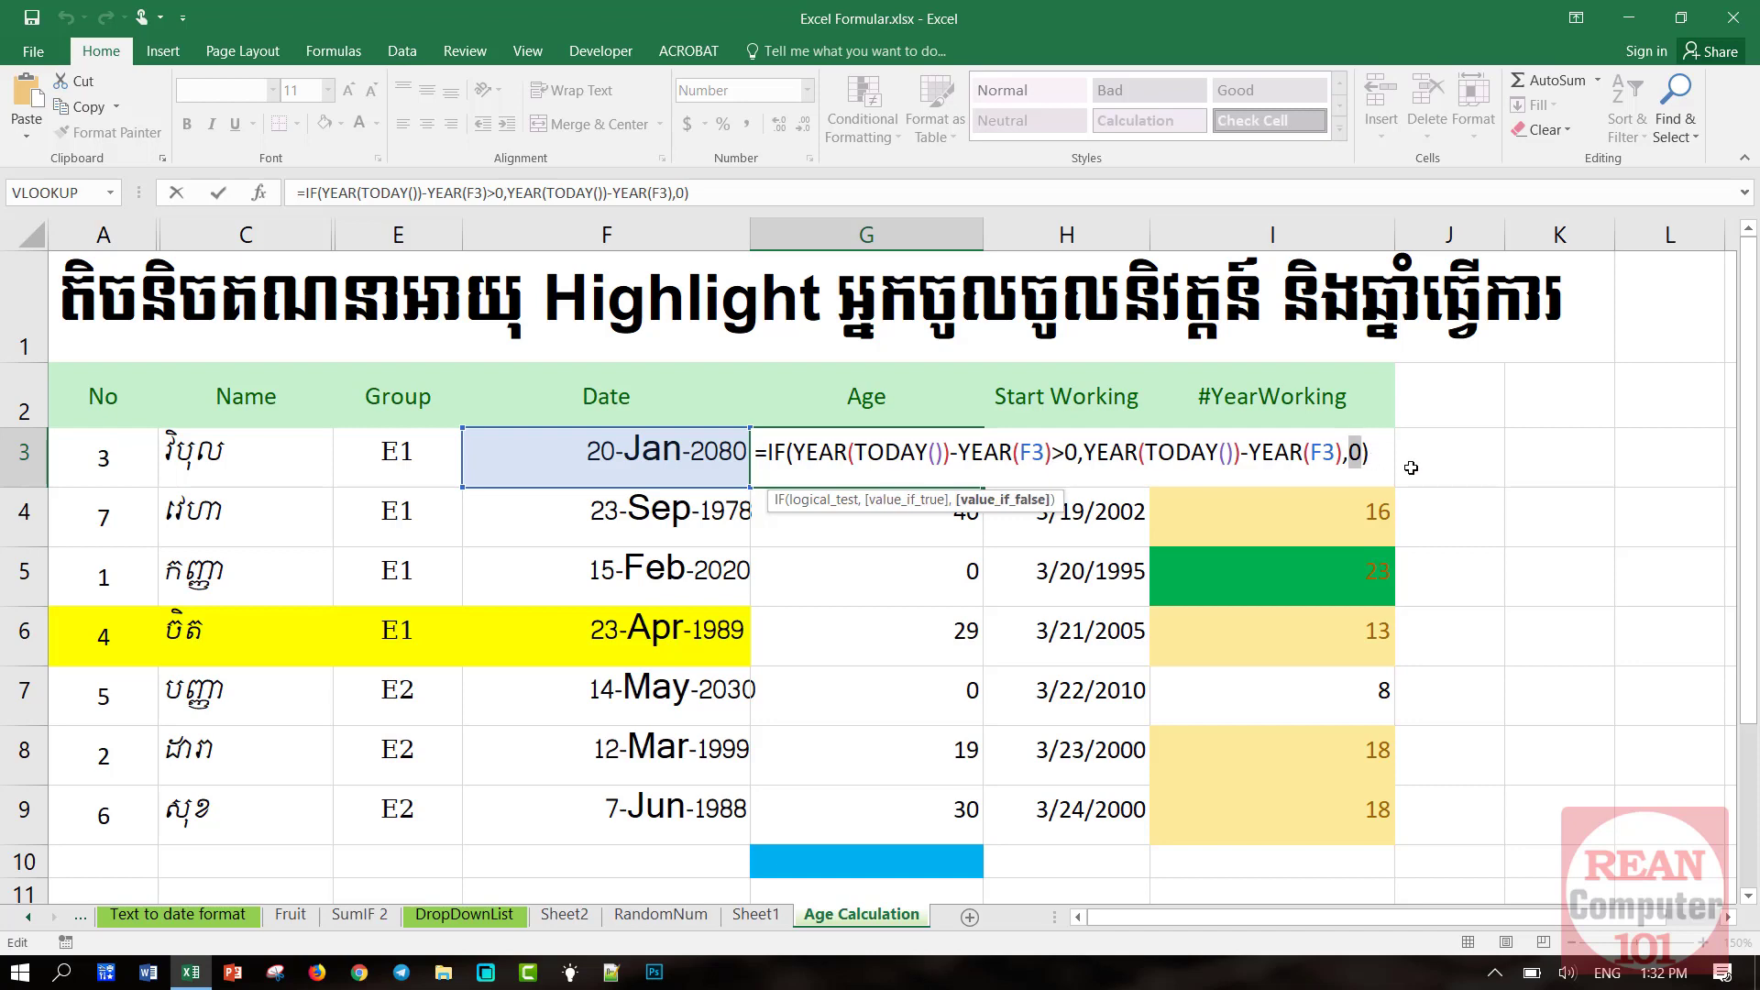
pyautogui.press('Return')
pyautogui.doubleClick(1368, 467)
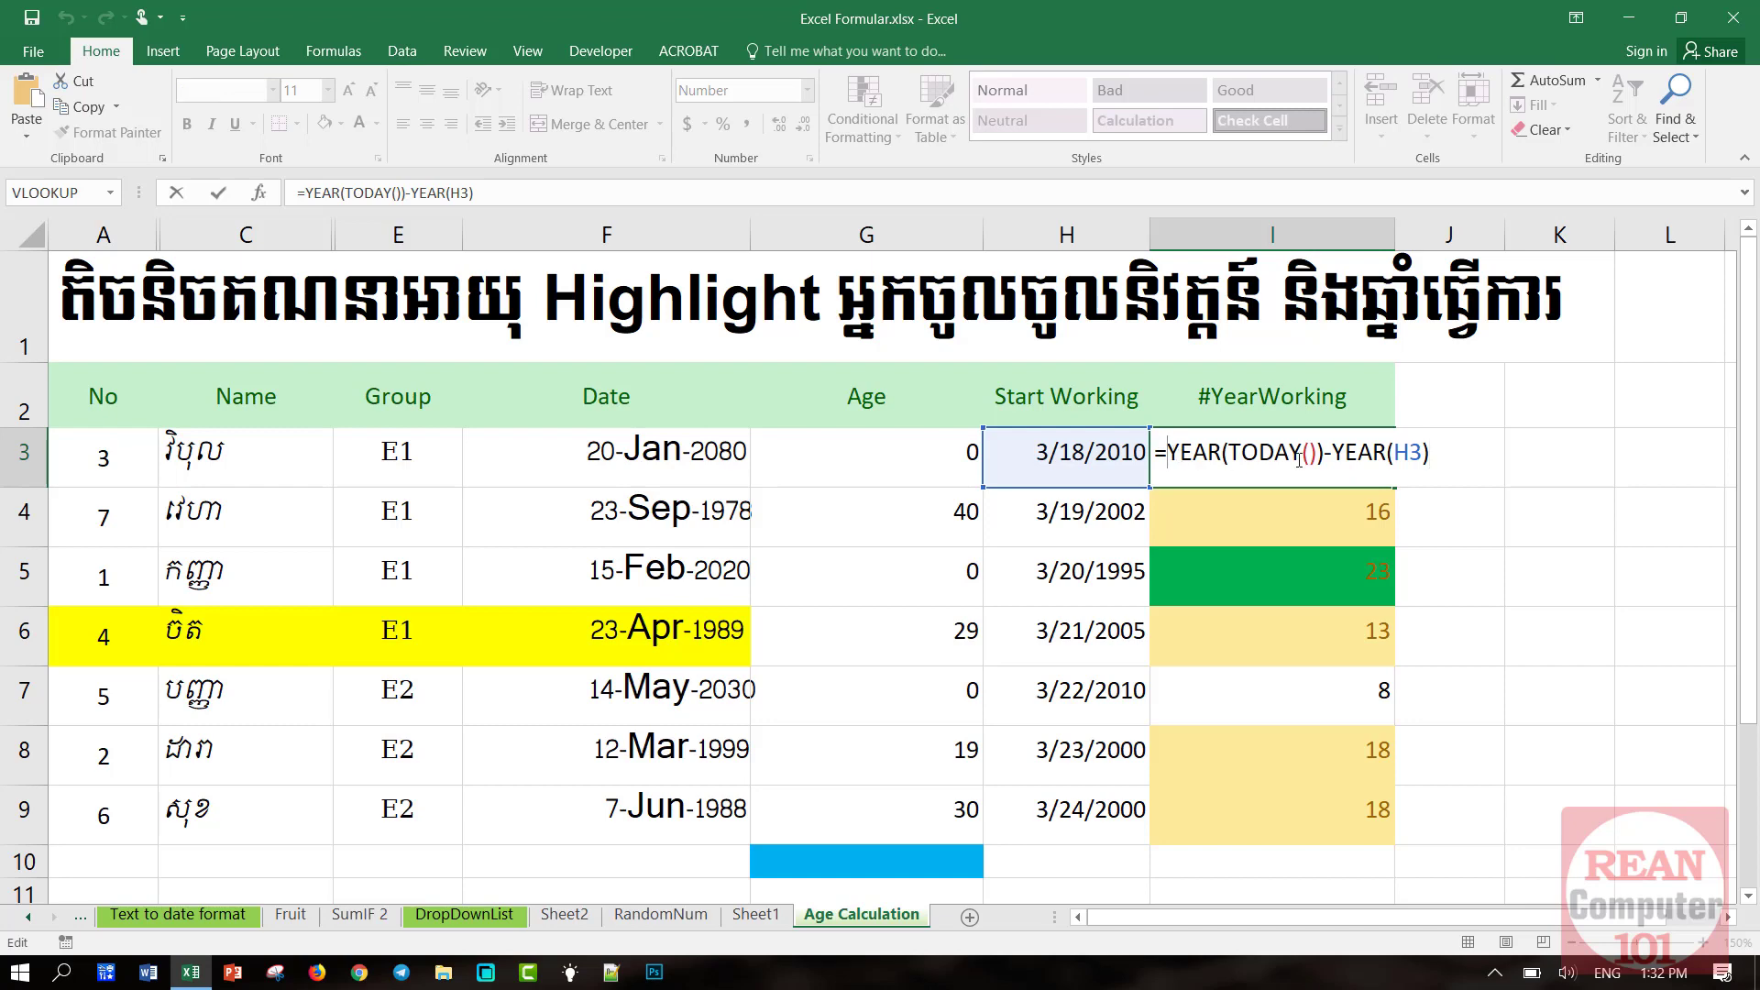
# Change I3 to =IF(YEAR(TODAY())-YEAR(H3)>0,YEAR(TODAY())-YEAR(H3),0), reusing the copied year difference
pyautogui.hotkey('shift', 'End')
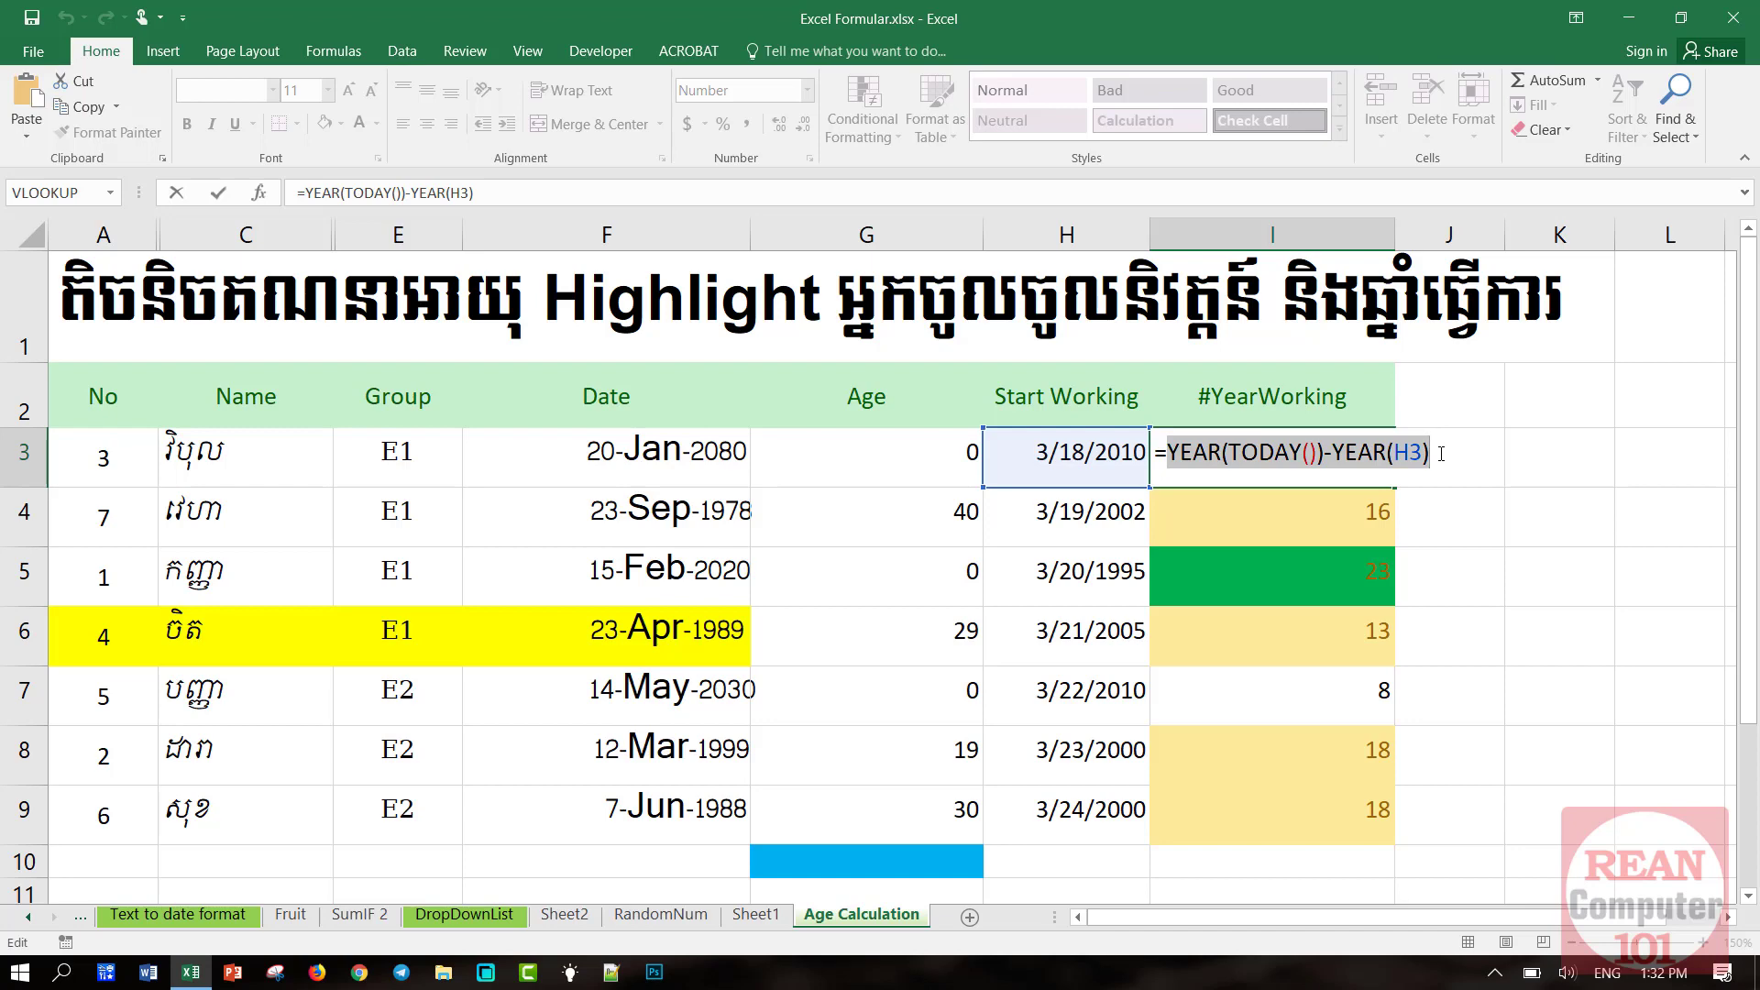
pyautogui.hotkey('ctrl', 'c')
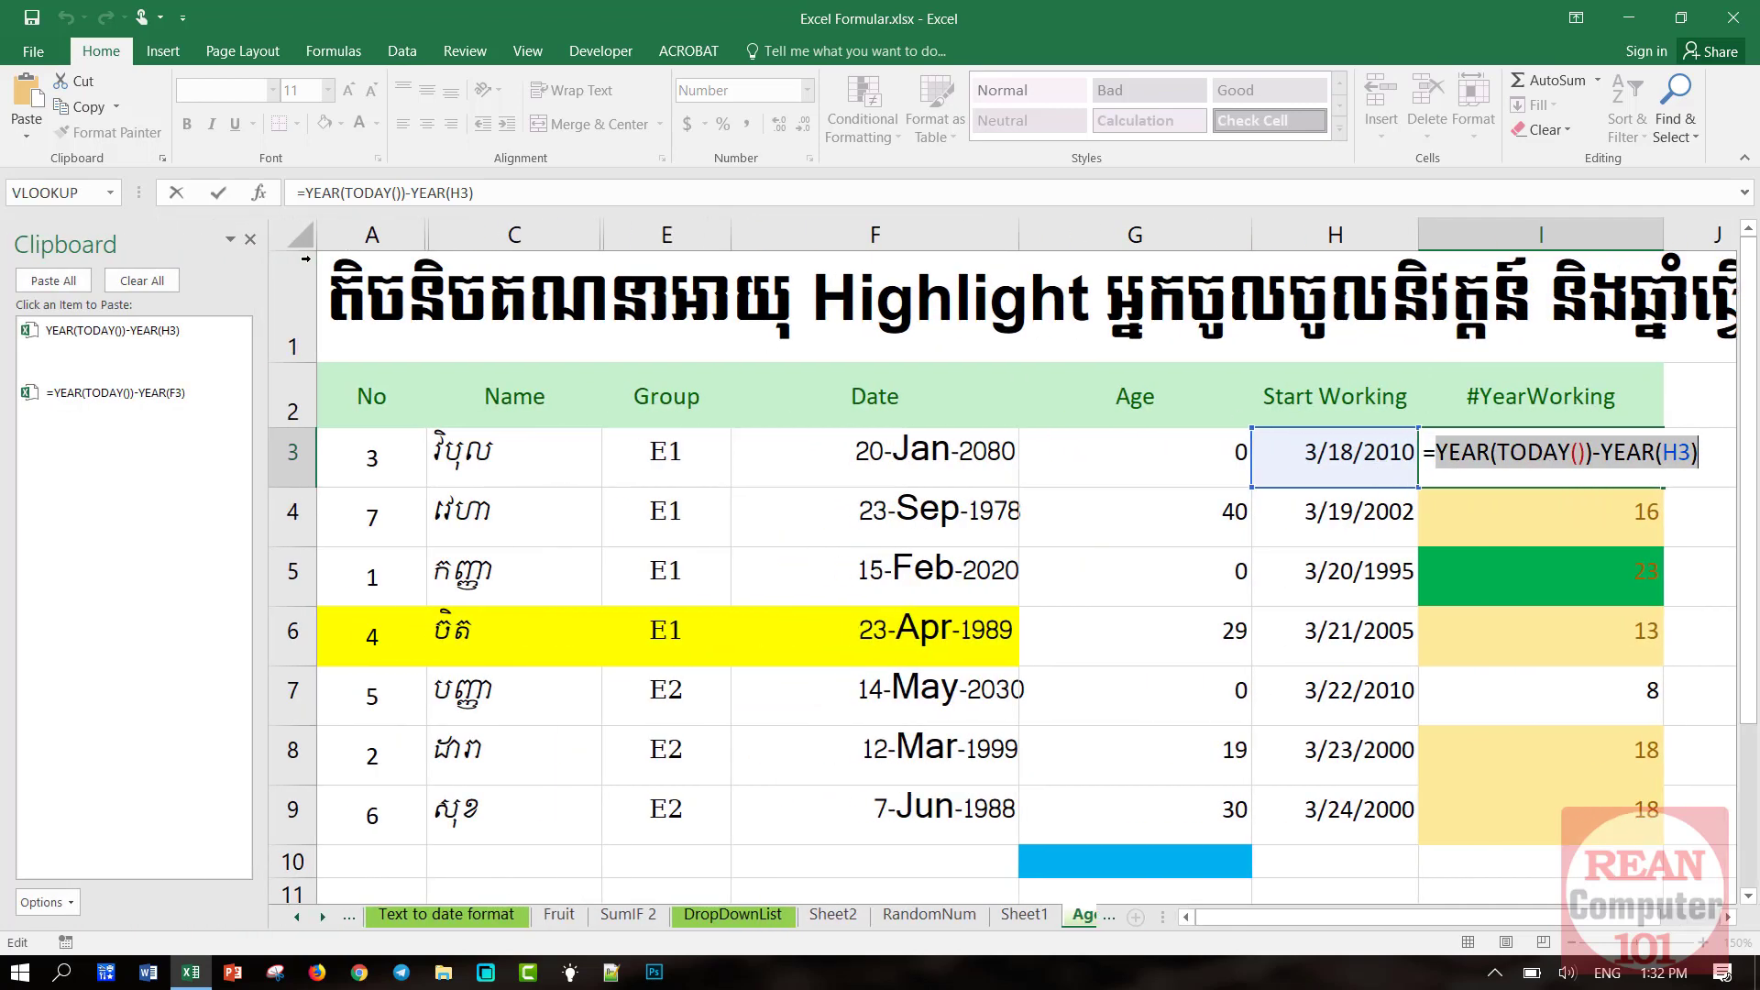
pyautogui.click(249, 239)
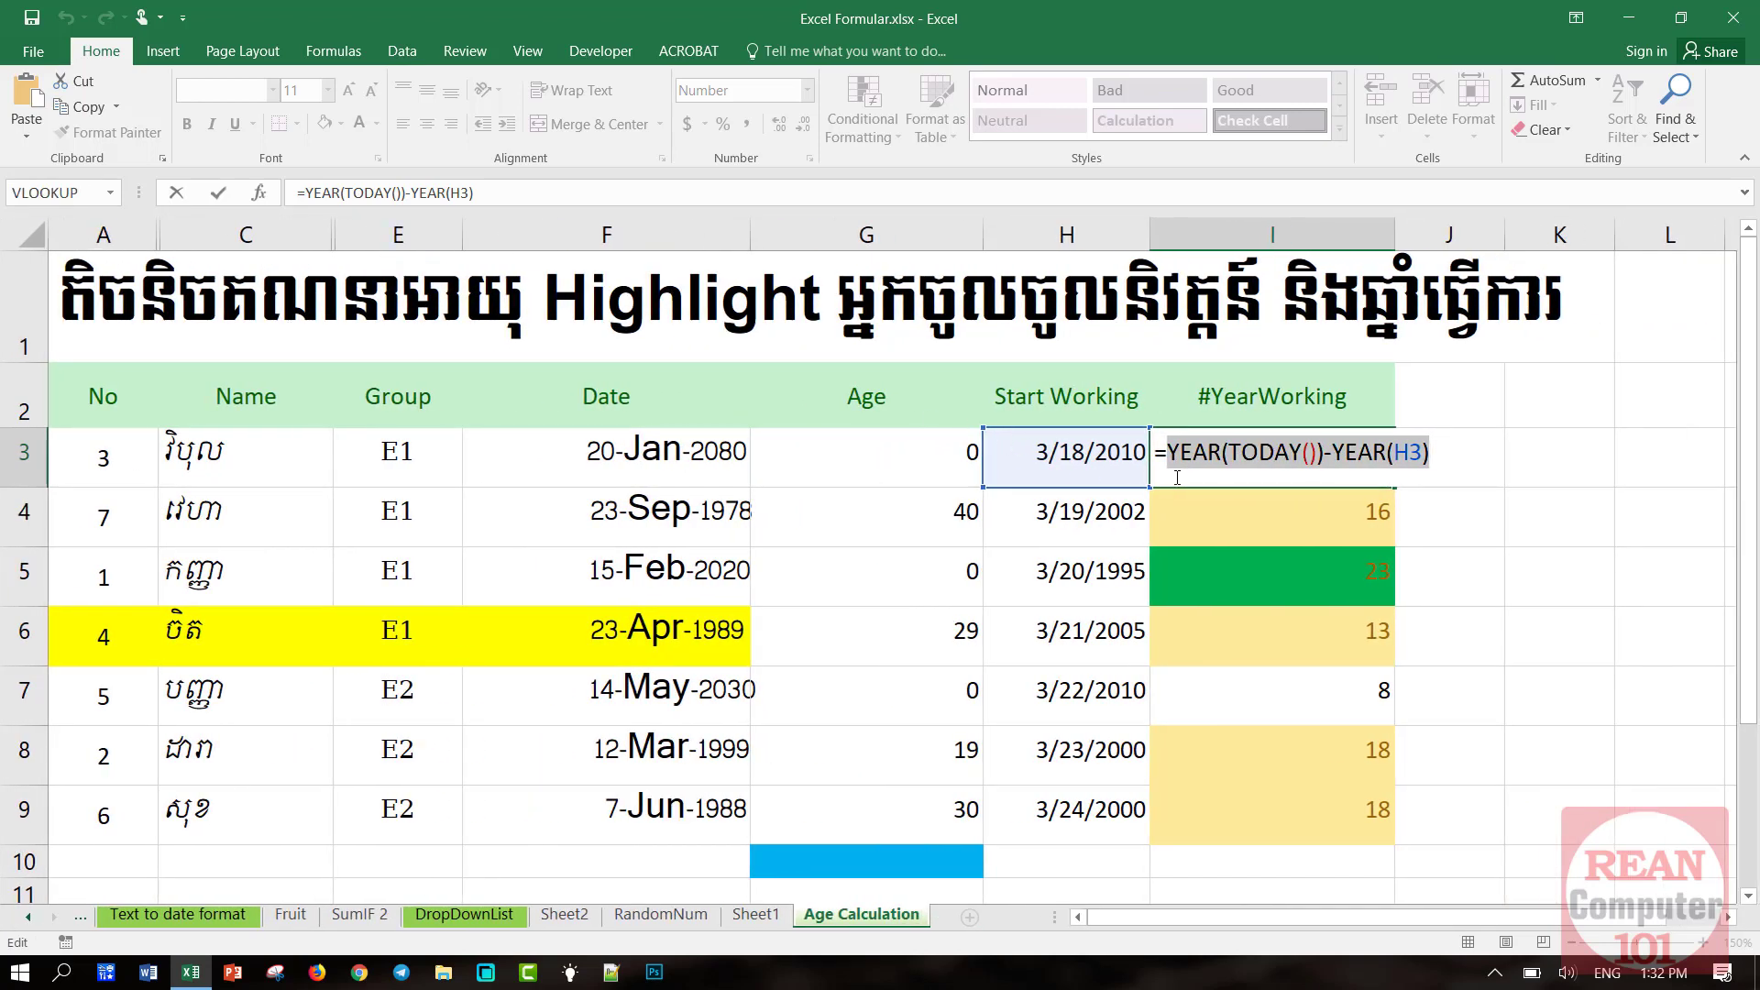
pyautogui.click(1175, 447)
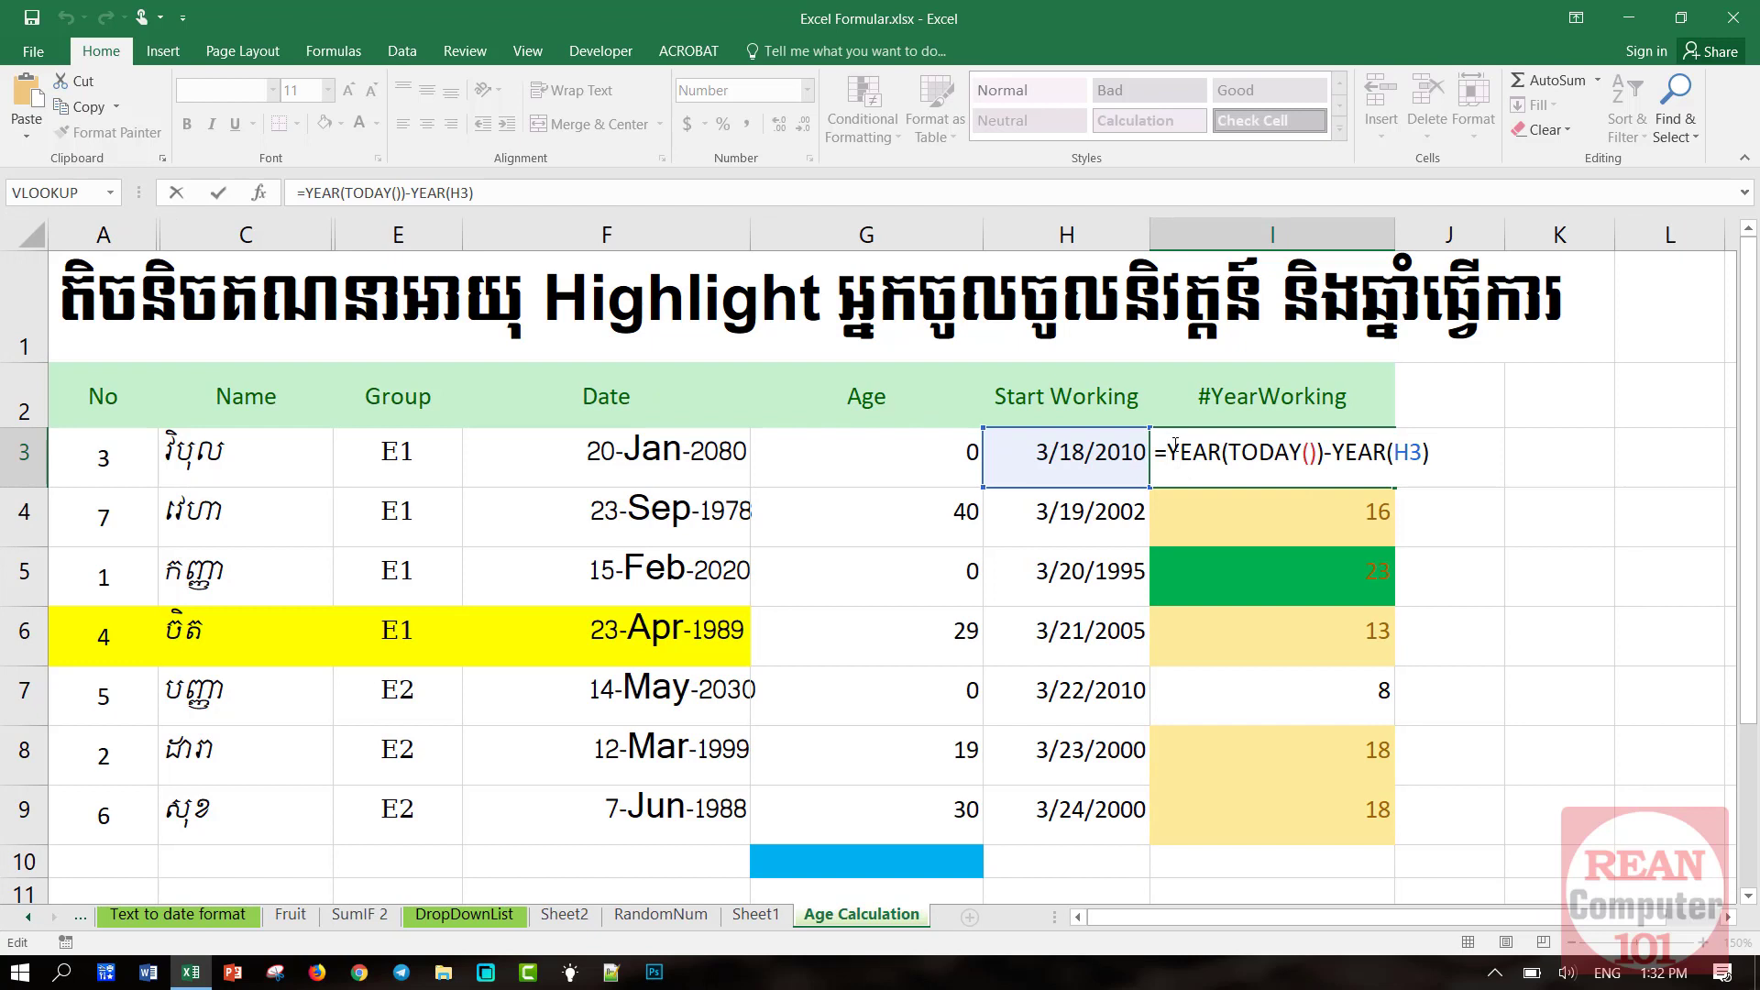
pyautogui.write('if(')
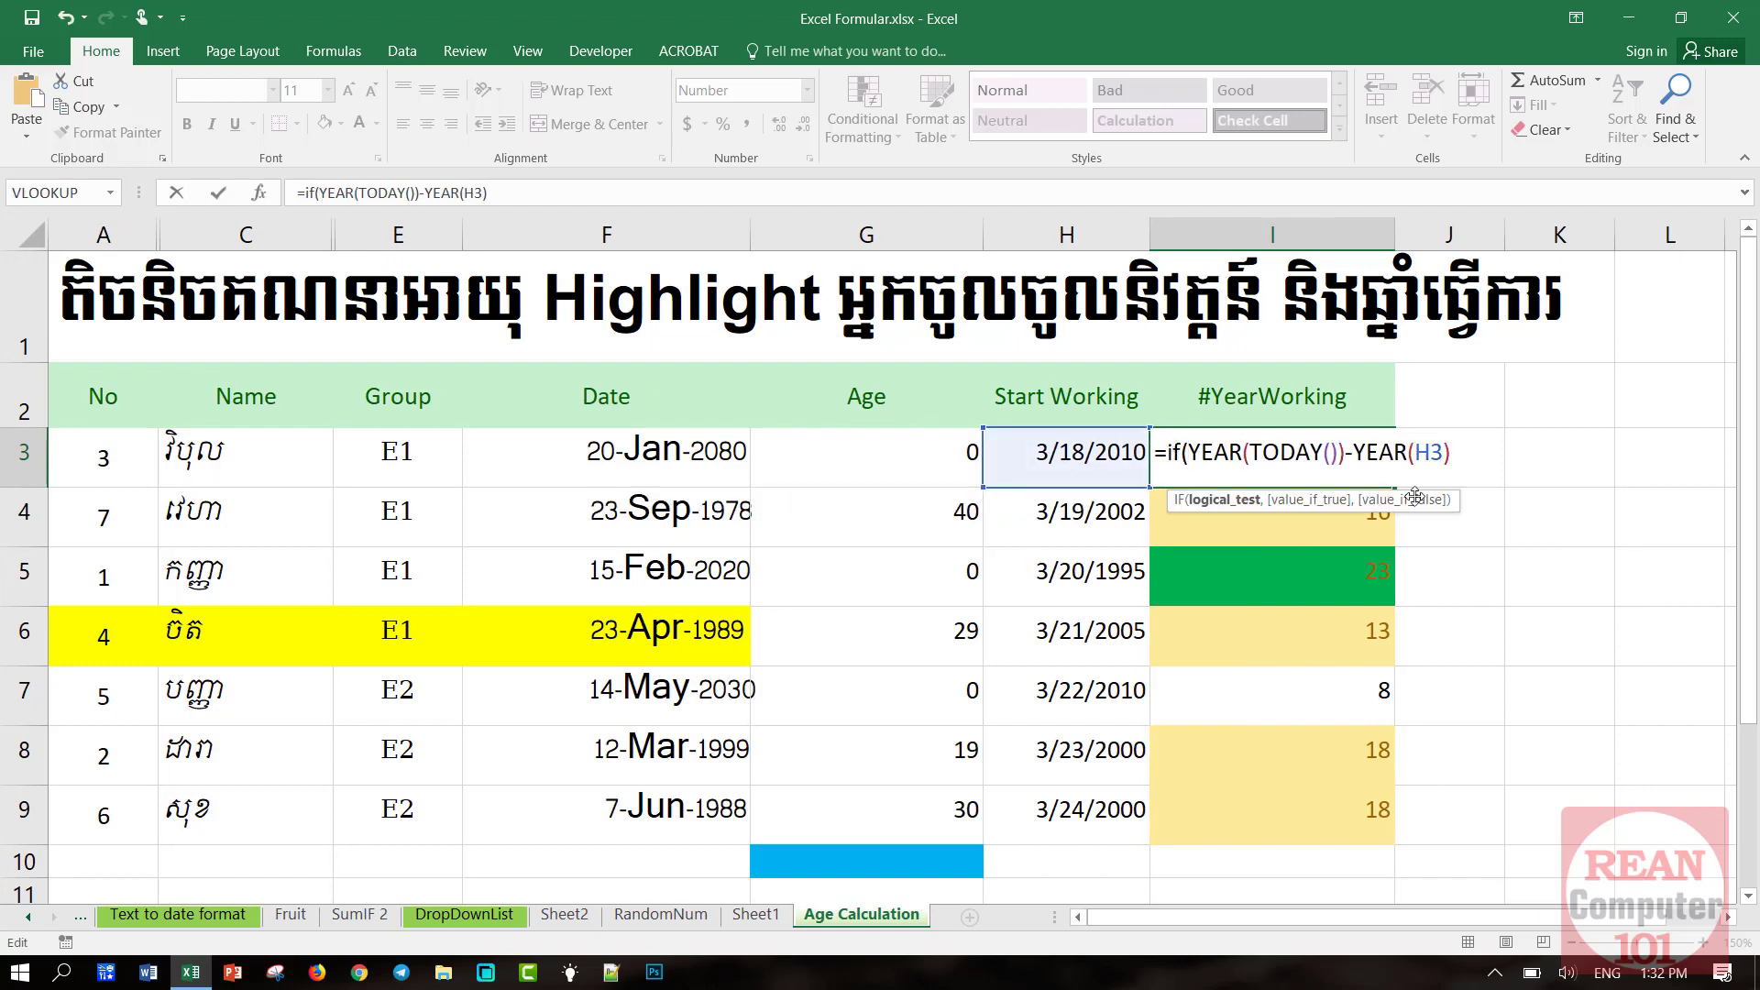
pyautogui.click(1460, 453)
pyautogui.write('>0,')
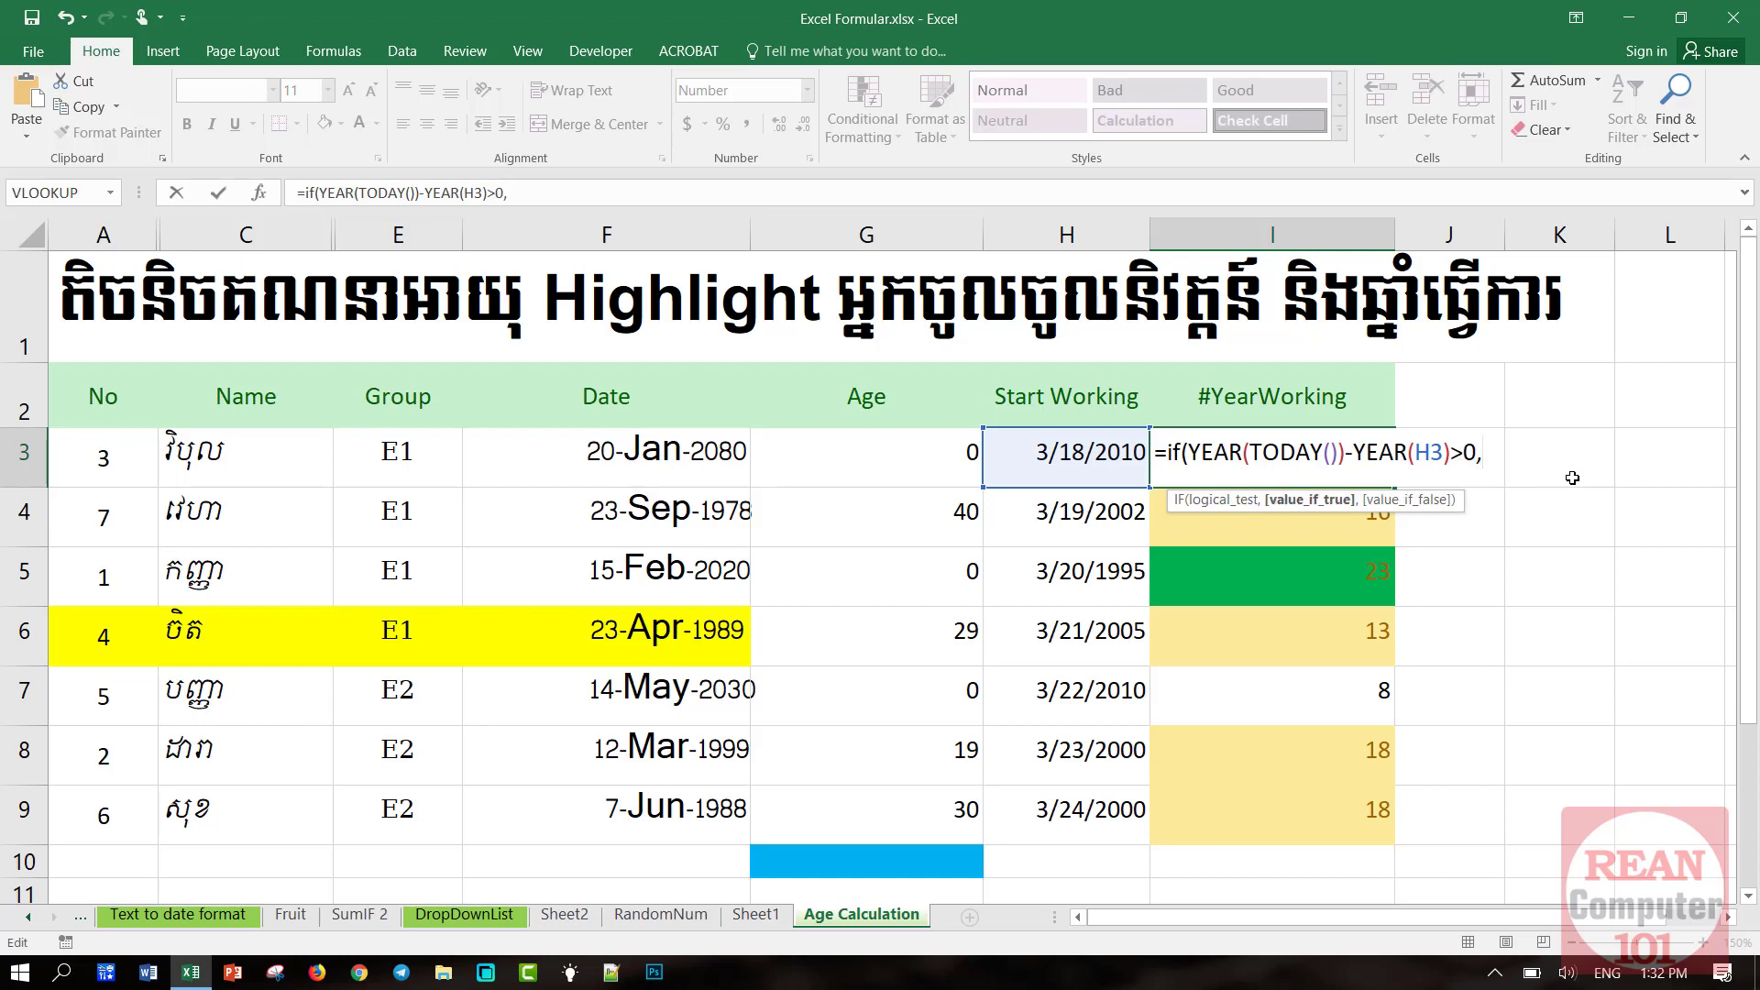
pyautogui.hotkey('ctrl', 'v')
pyautogui.write(',')
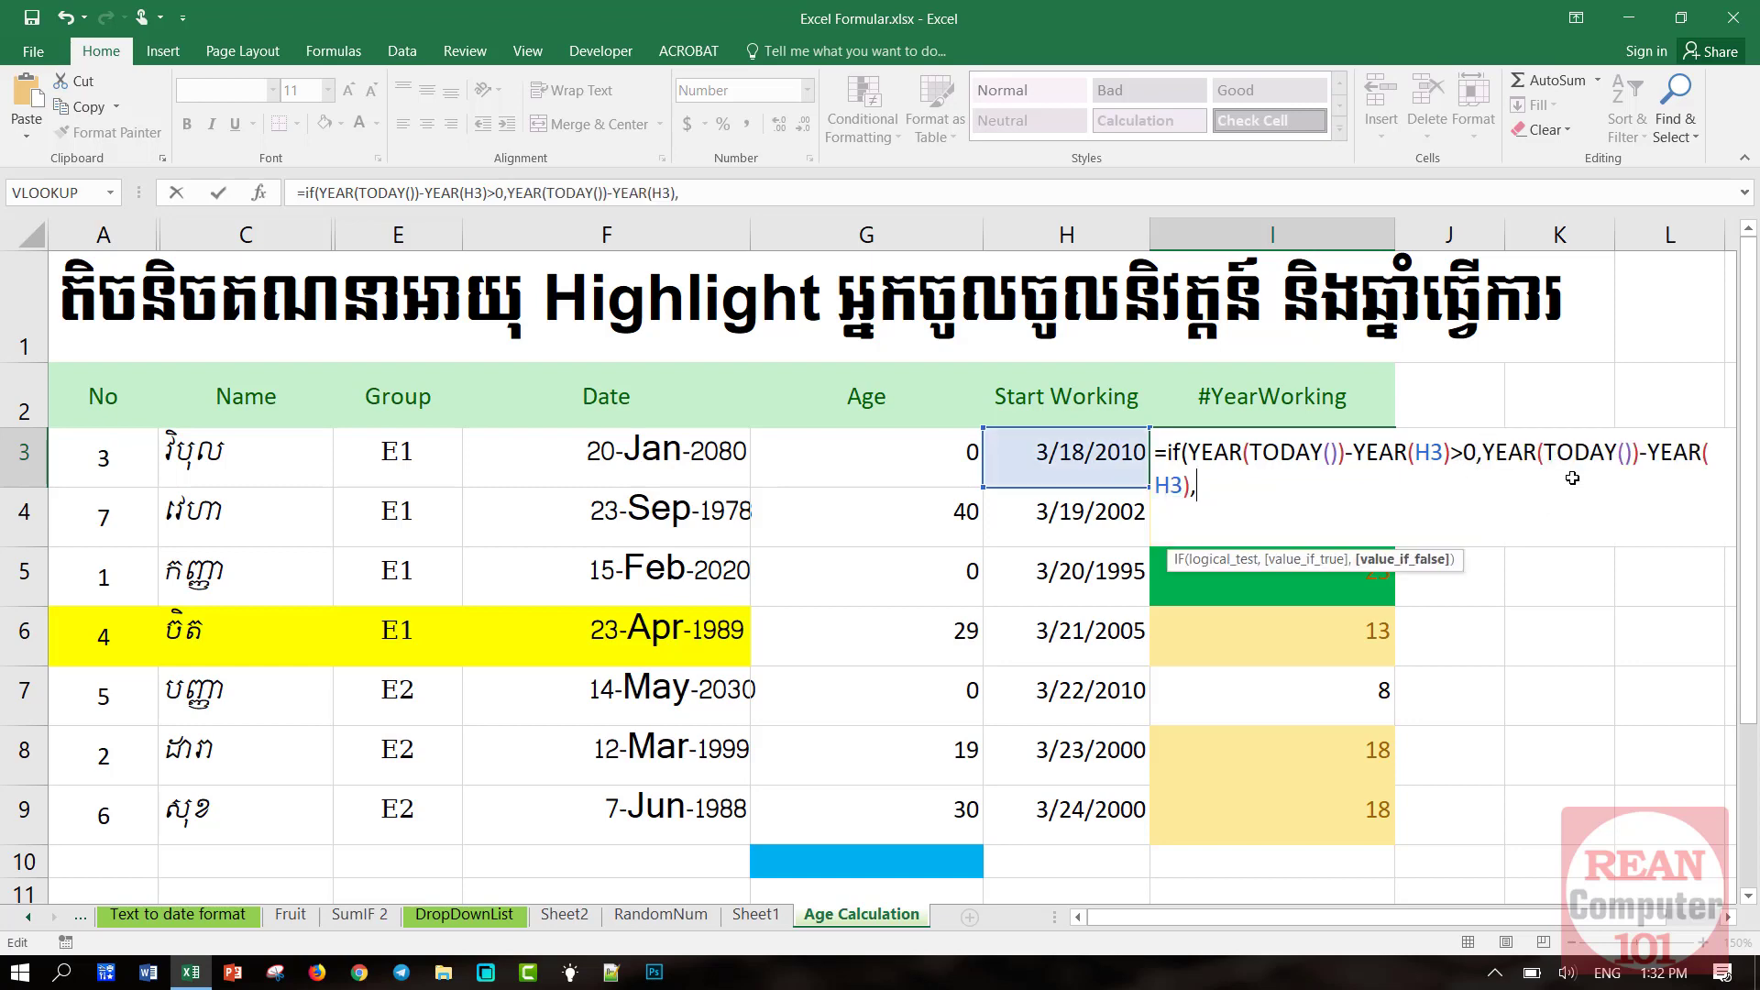
pyautogui.write('0)')
pyautogui.press('Return')
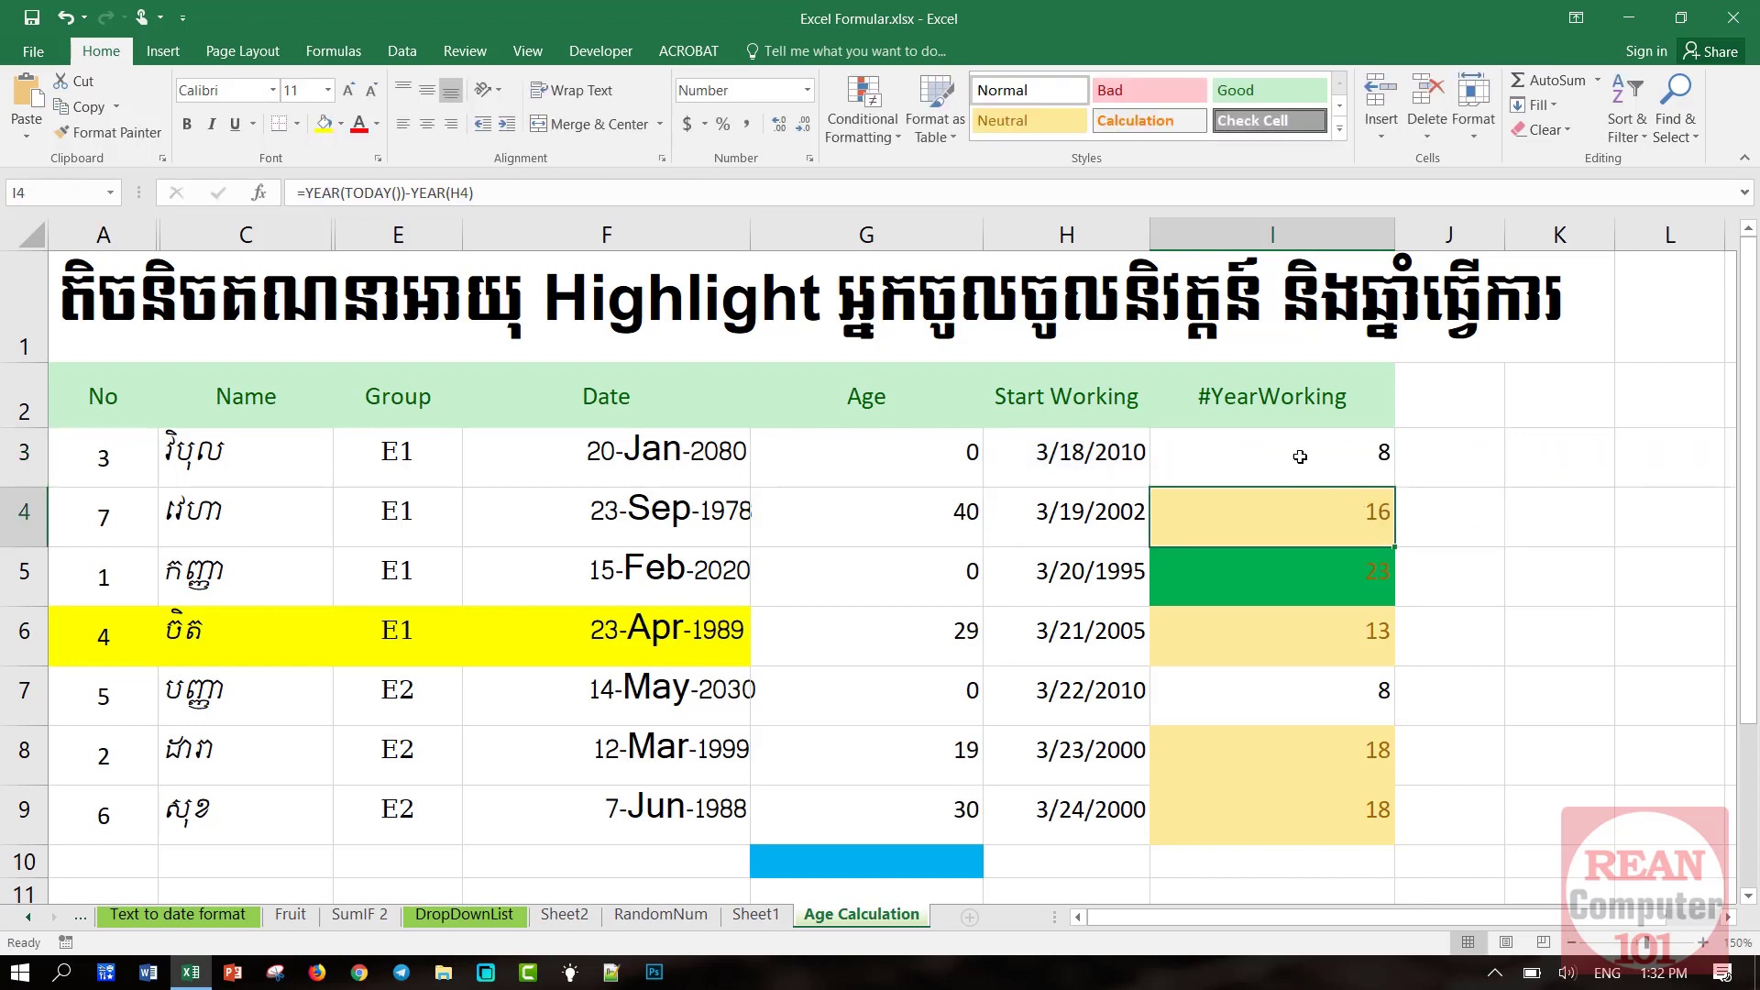
pyautogui.click(1381, 468)
# Fill I3's IF formula down to I9 and check the copied formulas
pyautogui.moveTo(1393, 487); pyautogui.dragTo(1385, 830)
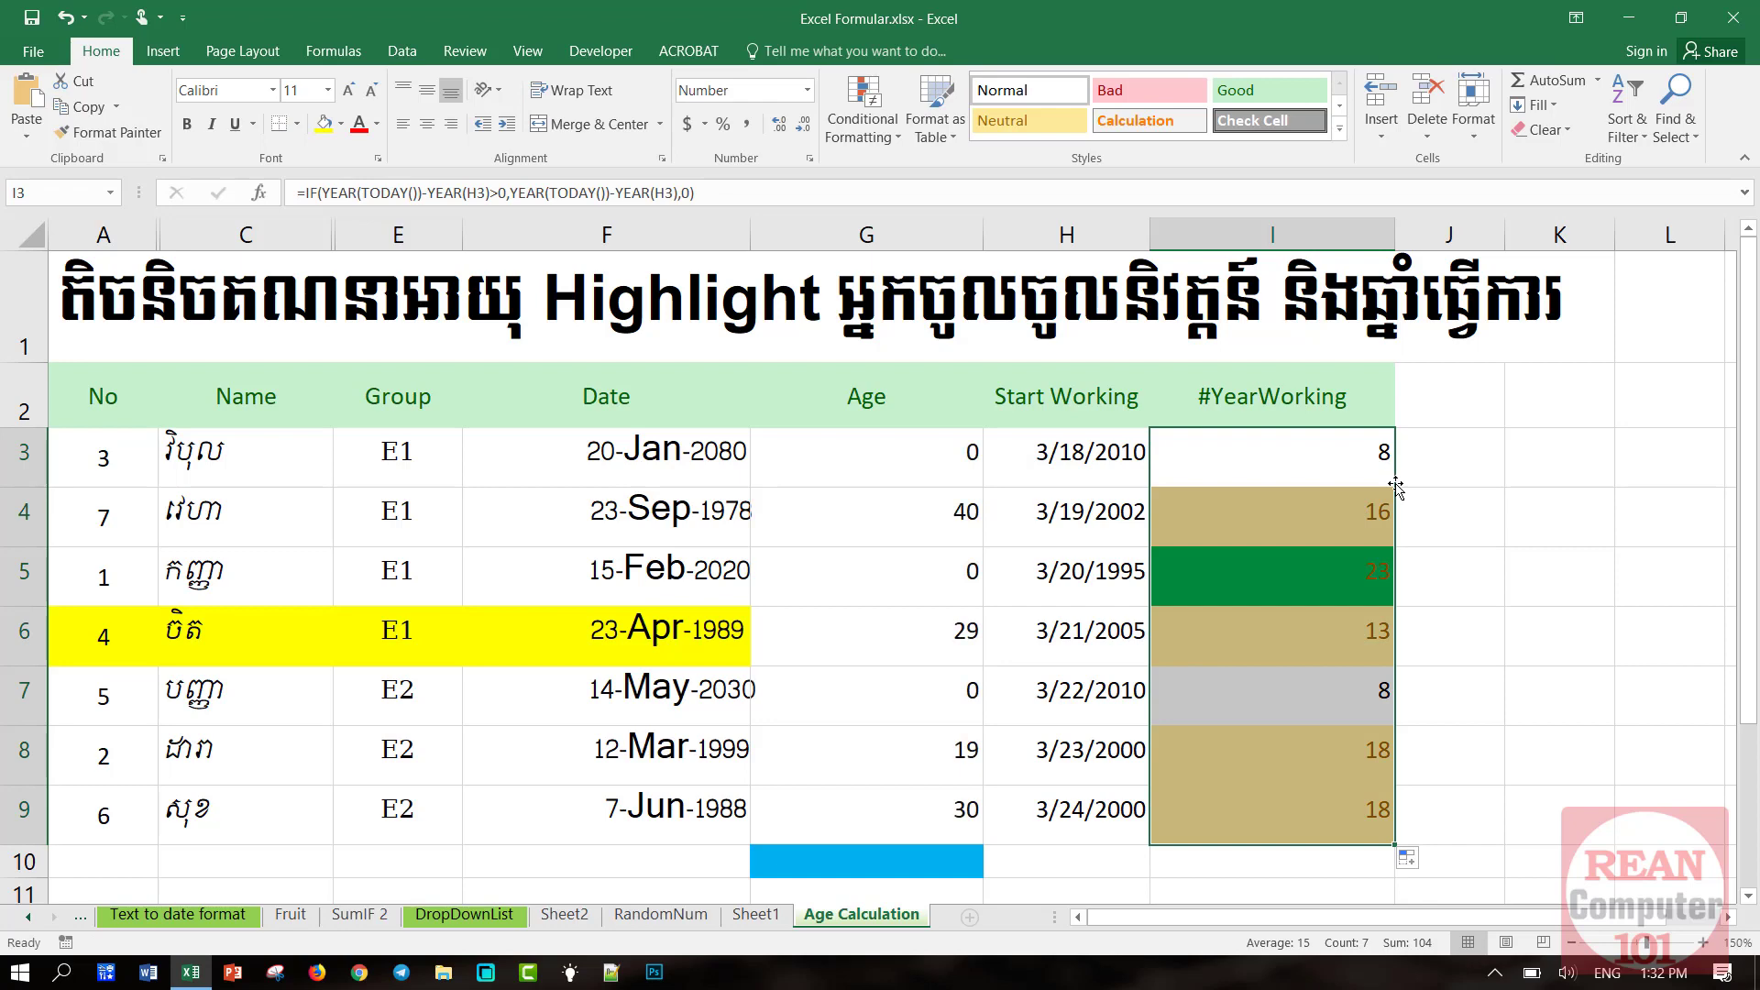
pyautogui.click(1355, 756)
pyautogui.click(1348, 811)
pyautogui.click(1343, 693)
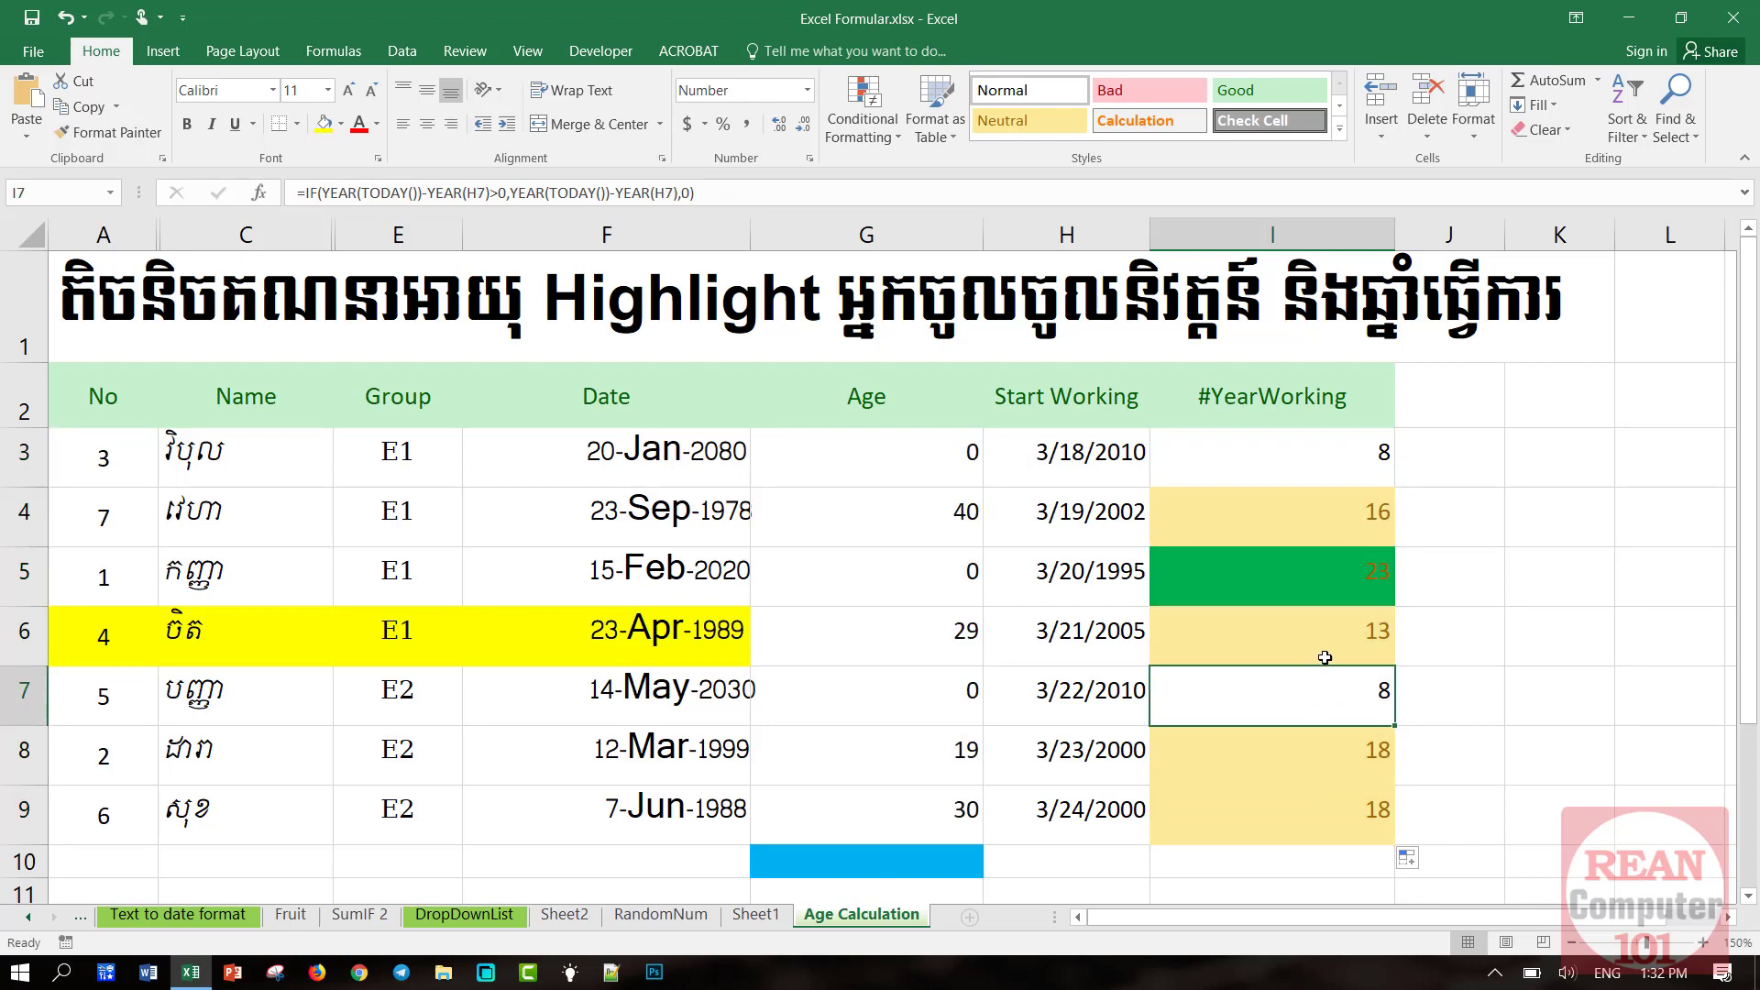
pyautogui.click(1340, 632)
pyautogui.click(1341, 558)
pyautogui.click(1339, 514)
pyautogui.click(1339, 471)
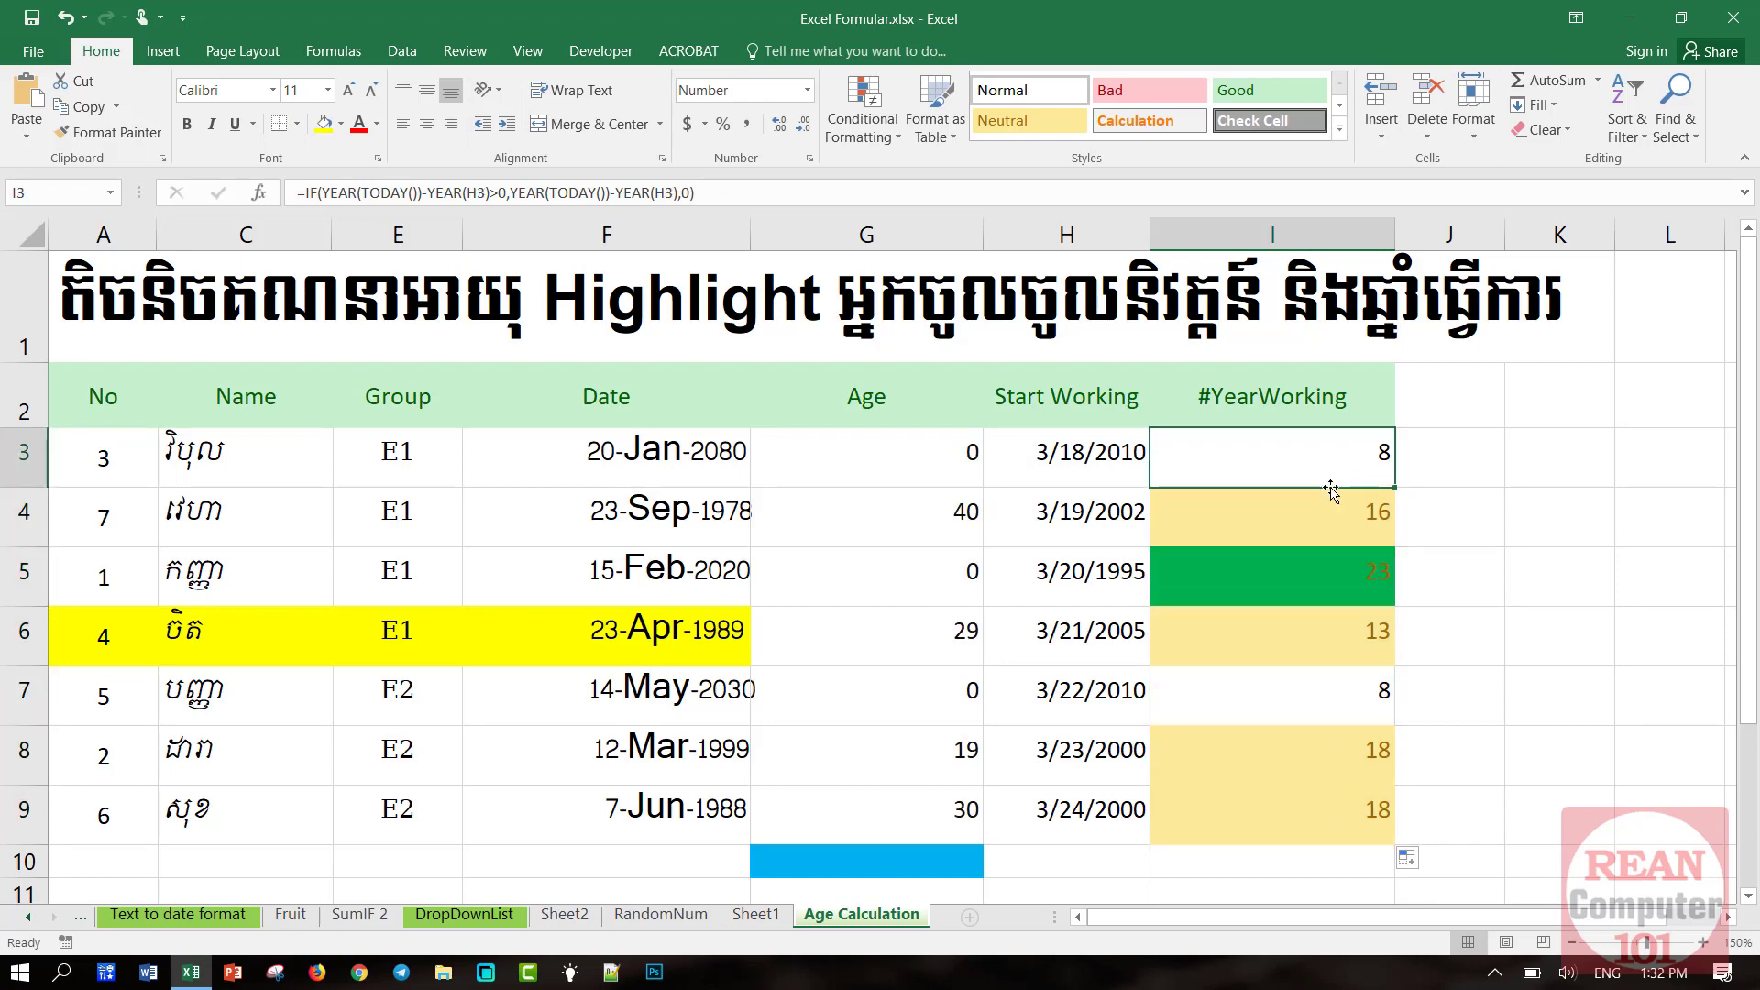
pyautogui.click(1328, 519)
# Change H3's start year from 2010 to 2020 so I3 returns 0
pyautogui.click(1132, 455)
pyautogui.doubleClick(1132, 456)
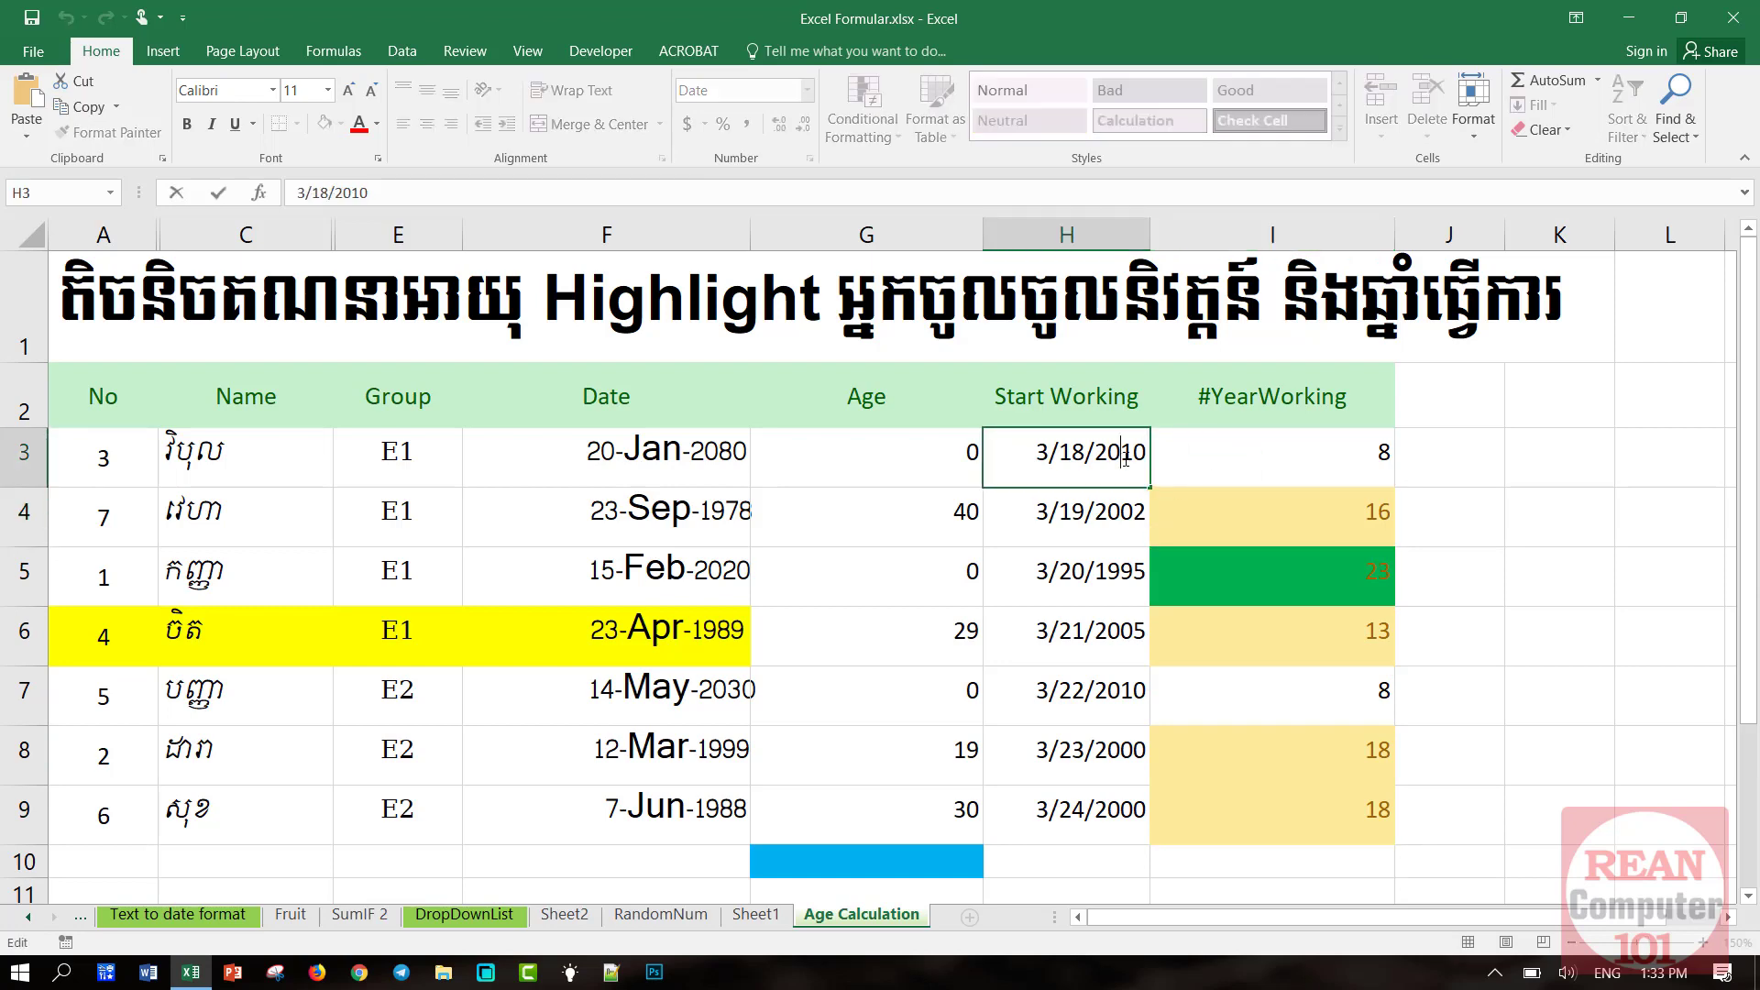
pyautogui.press('BackSpace')
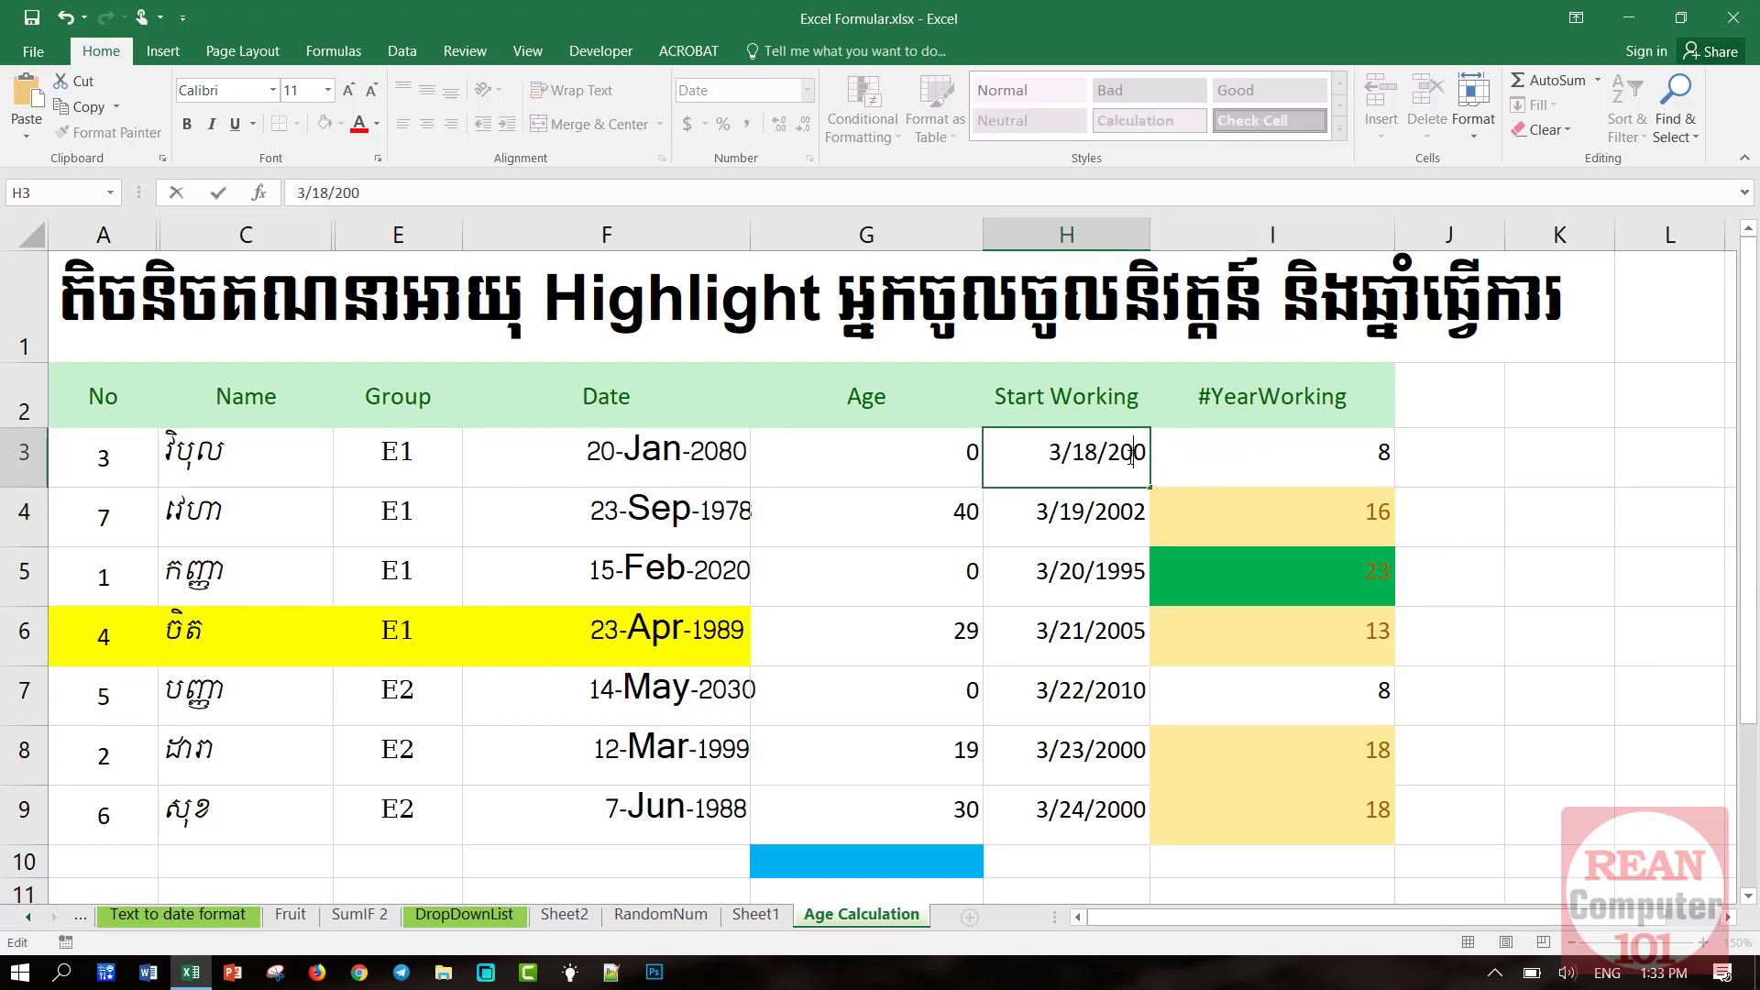
pyautogui.write('2')
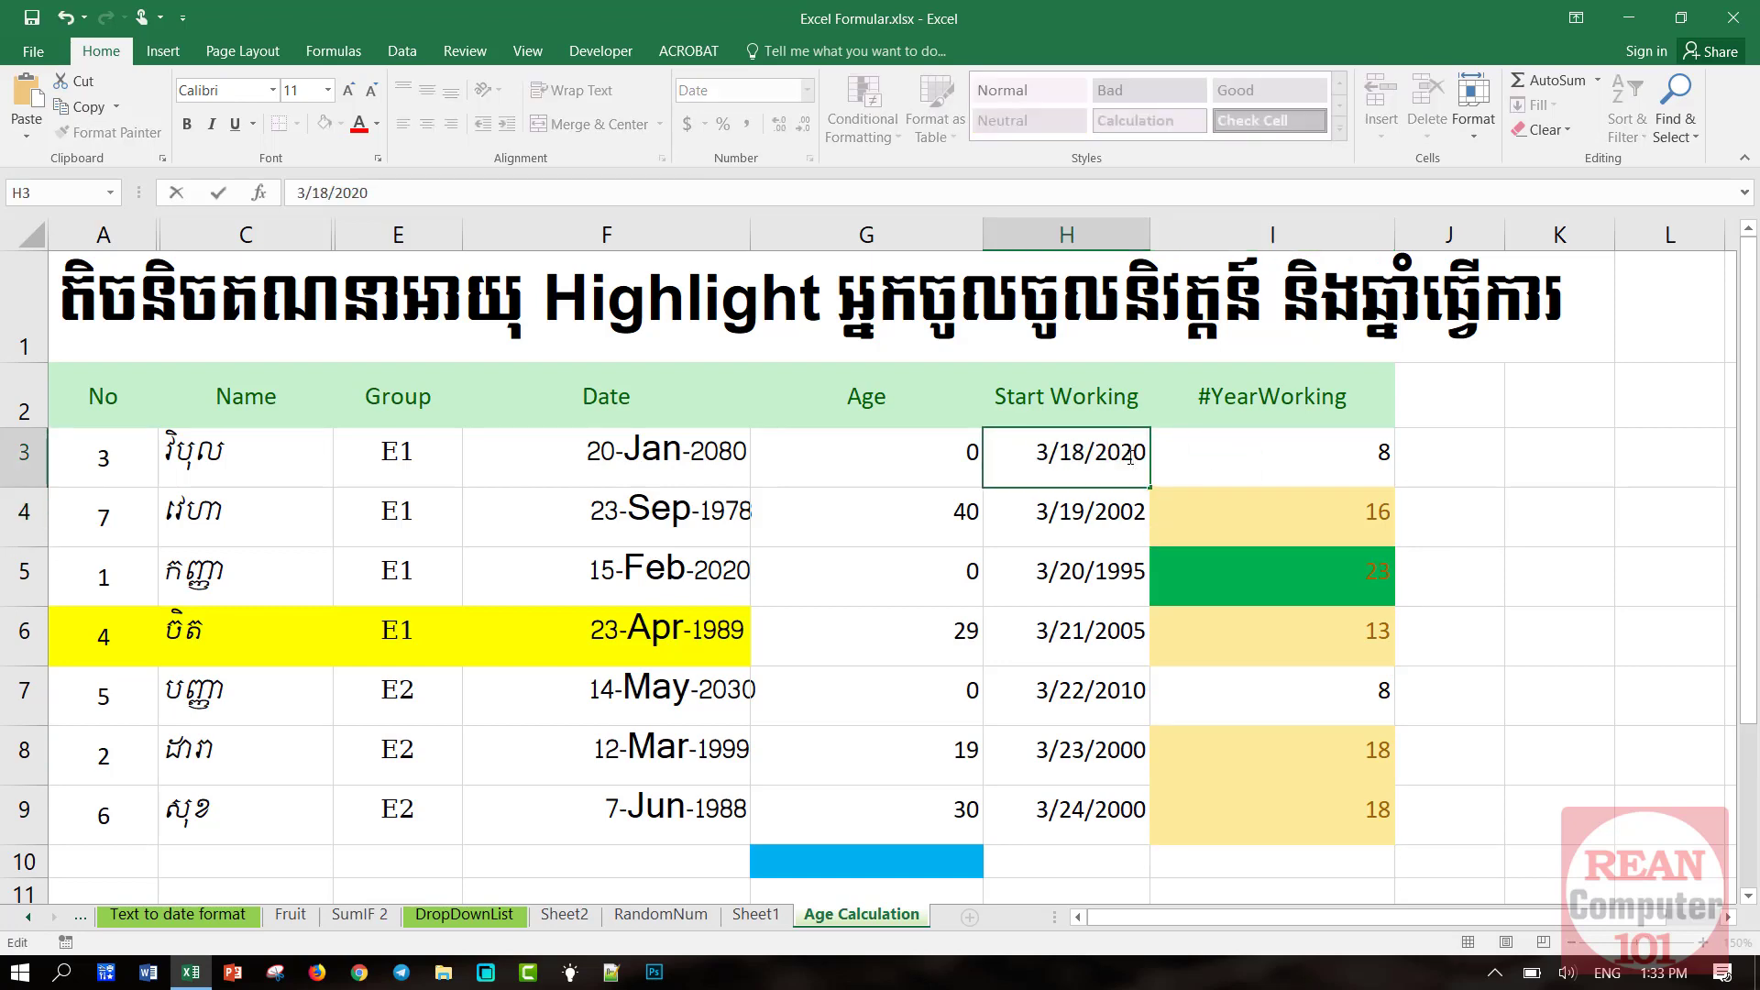
pyautogui.press('Return')
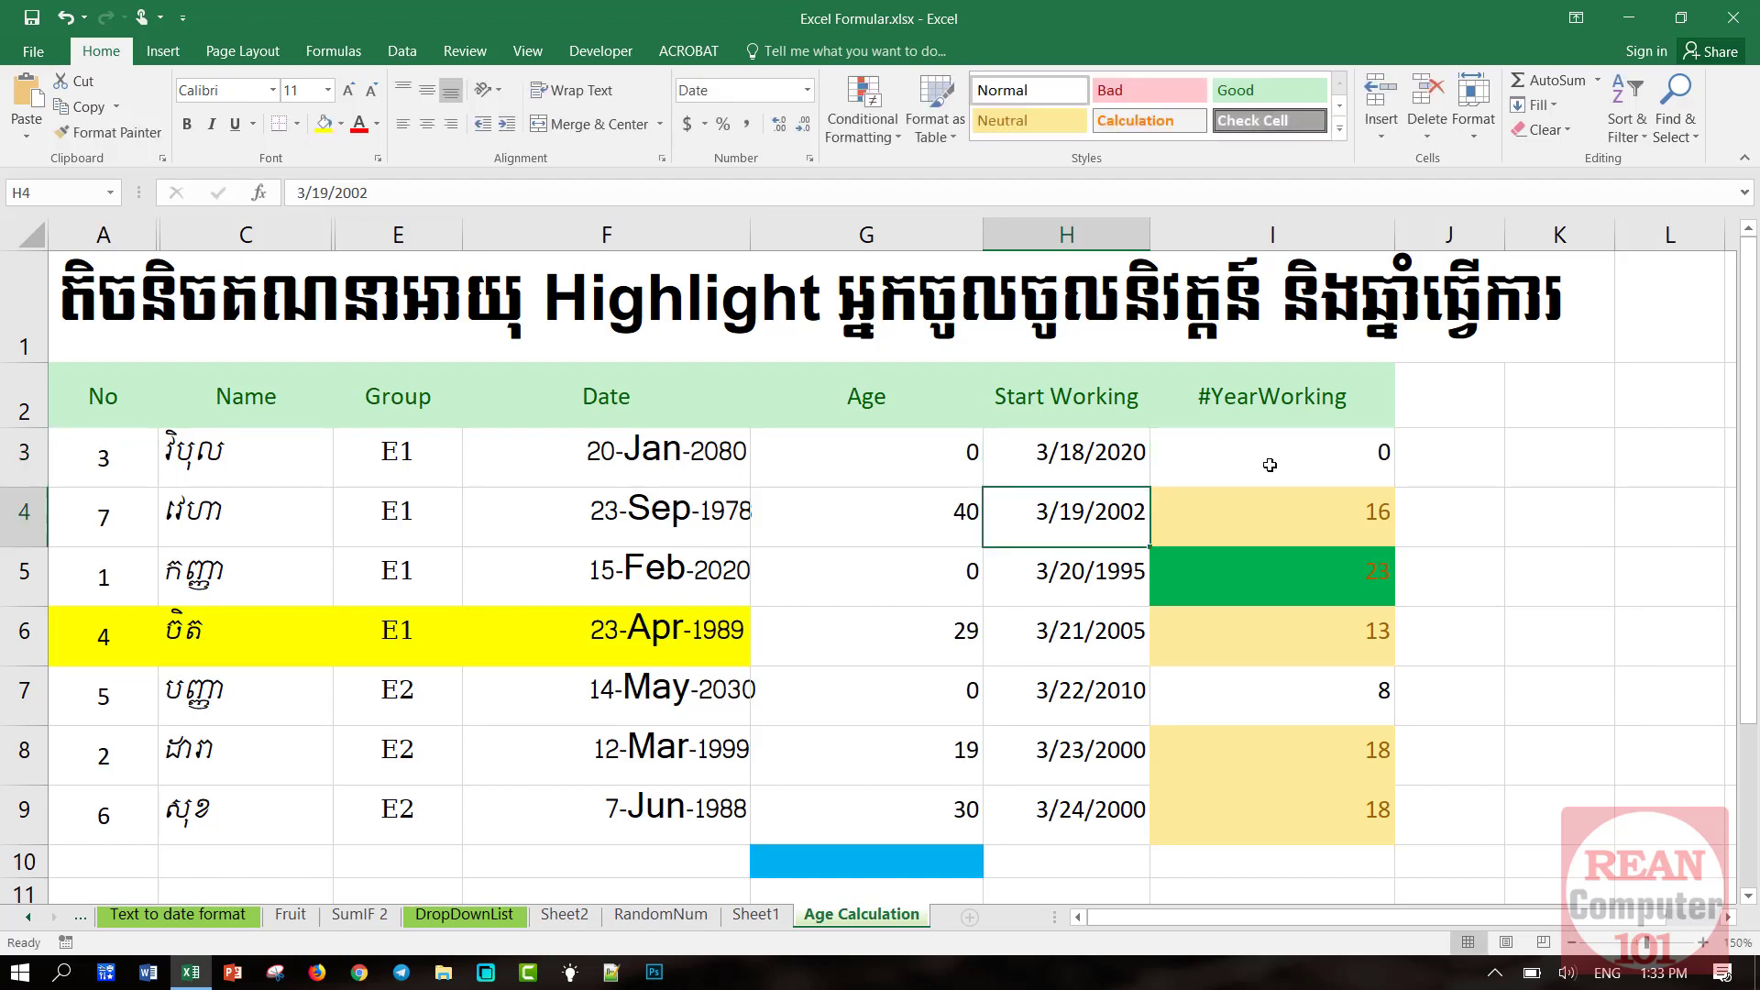
pyautogui.click(1124, 450)
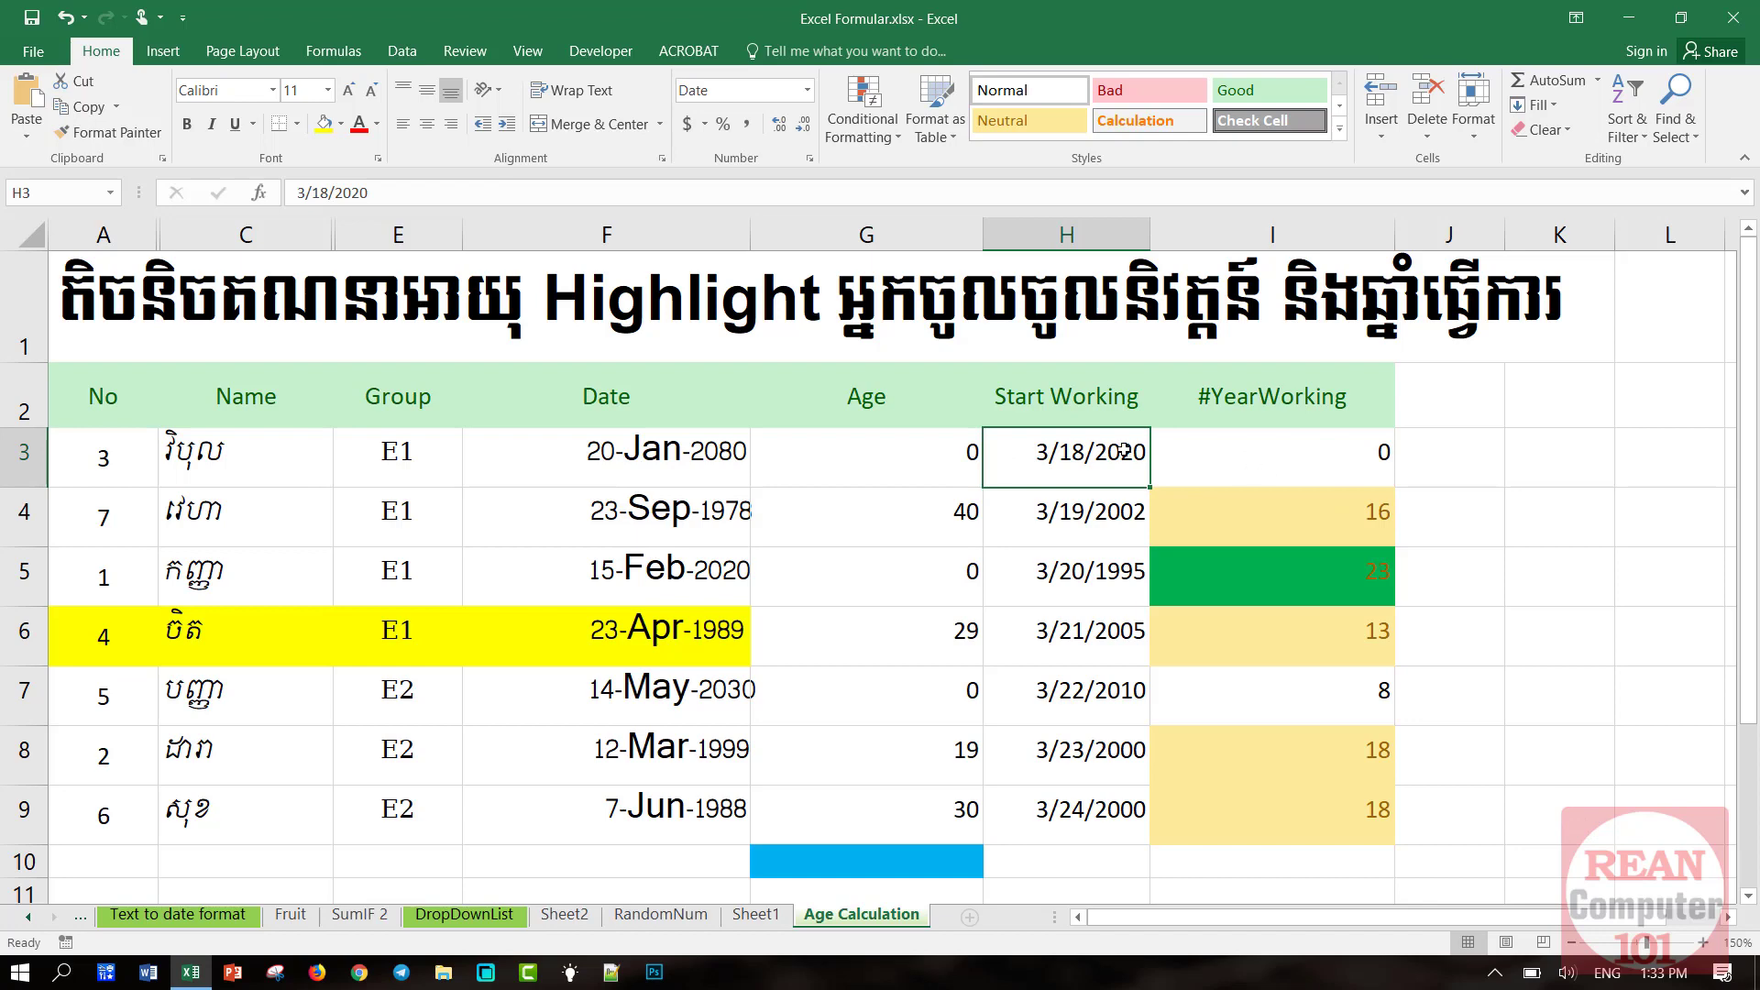
pyautogui.doubleClick(1297, 459)
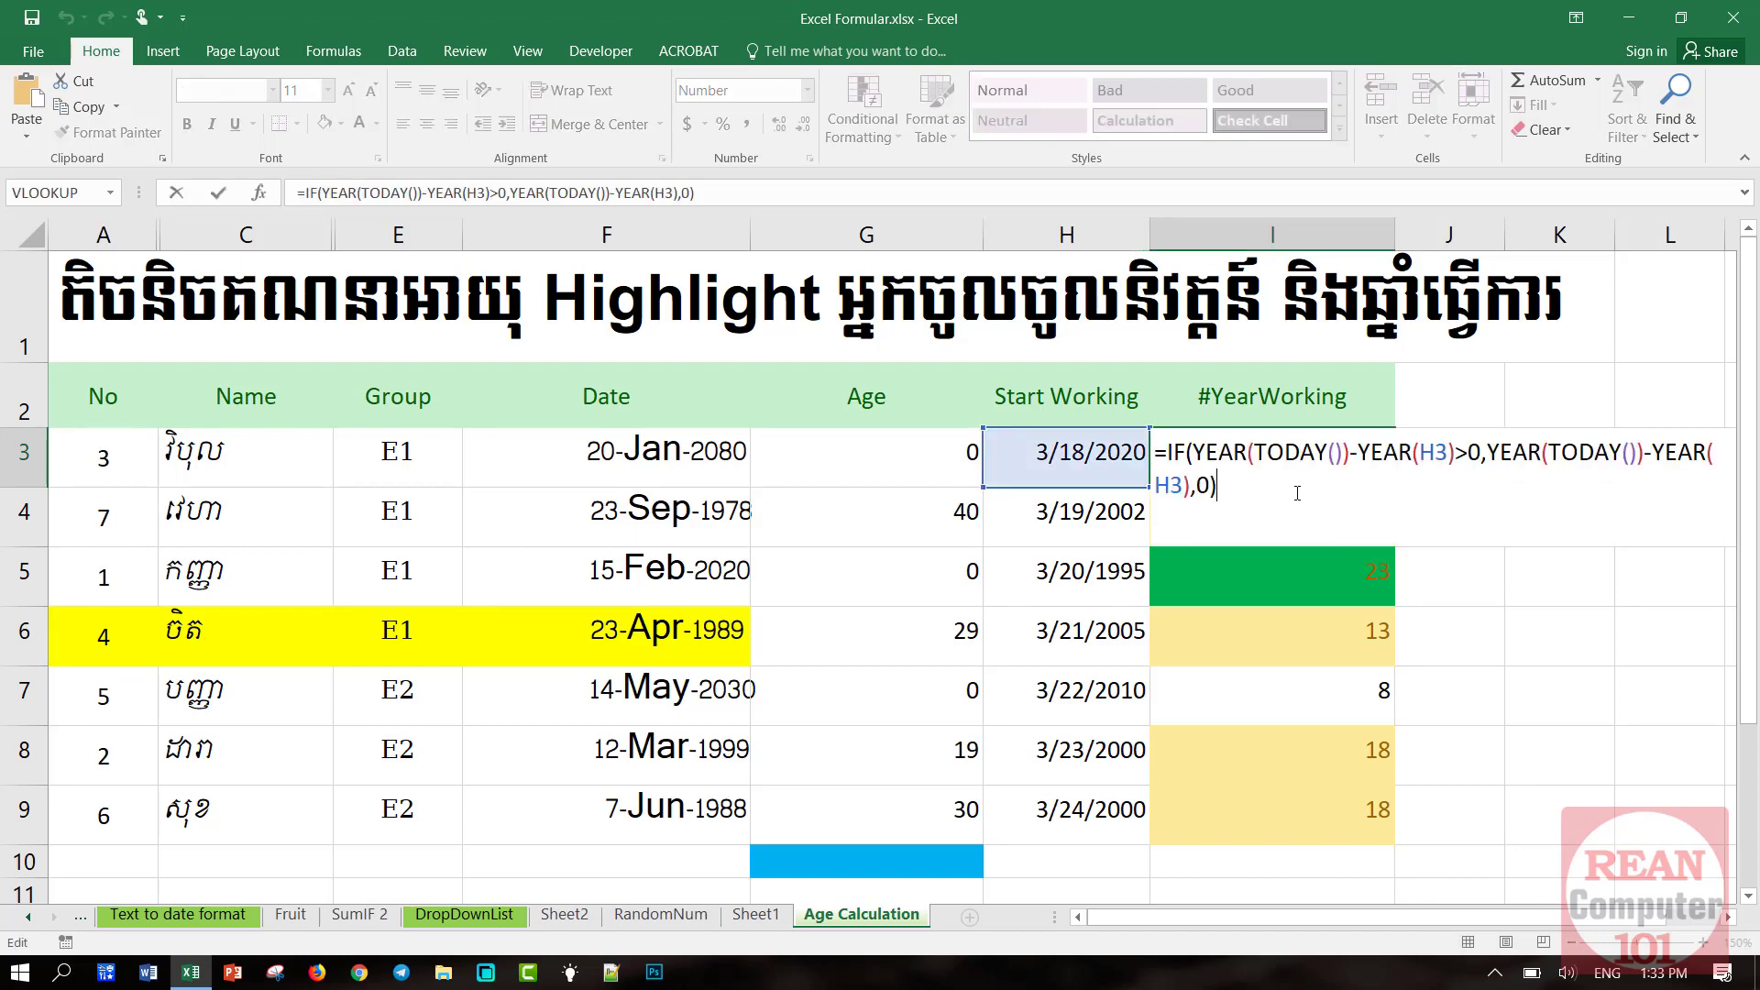
pyautogui.press('Return')
pyautogui.click(1323, 476)
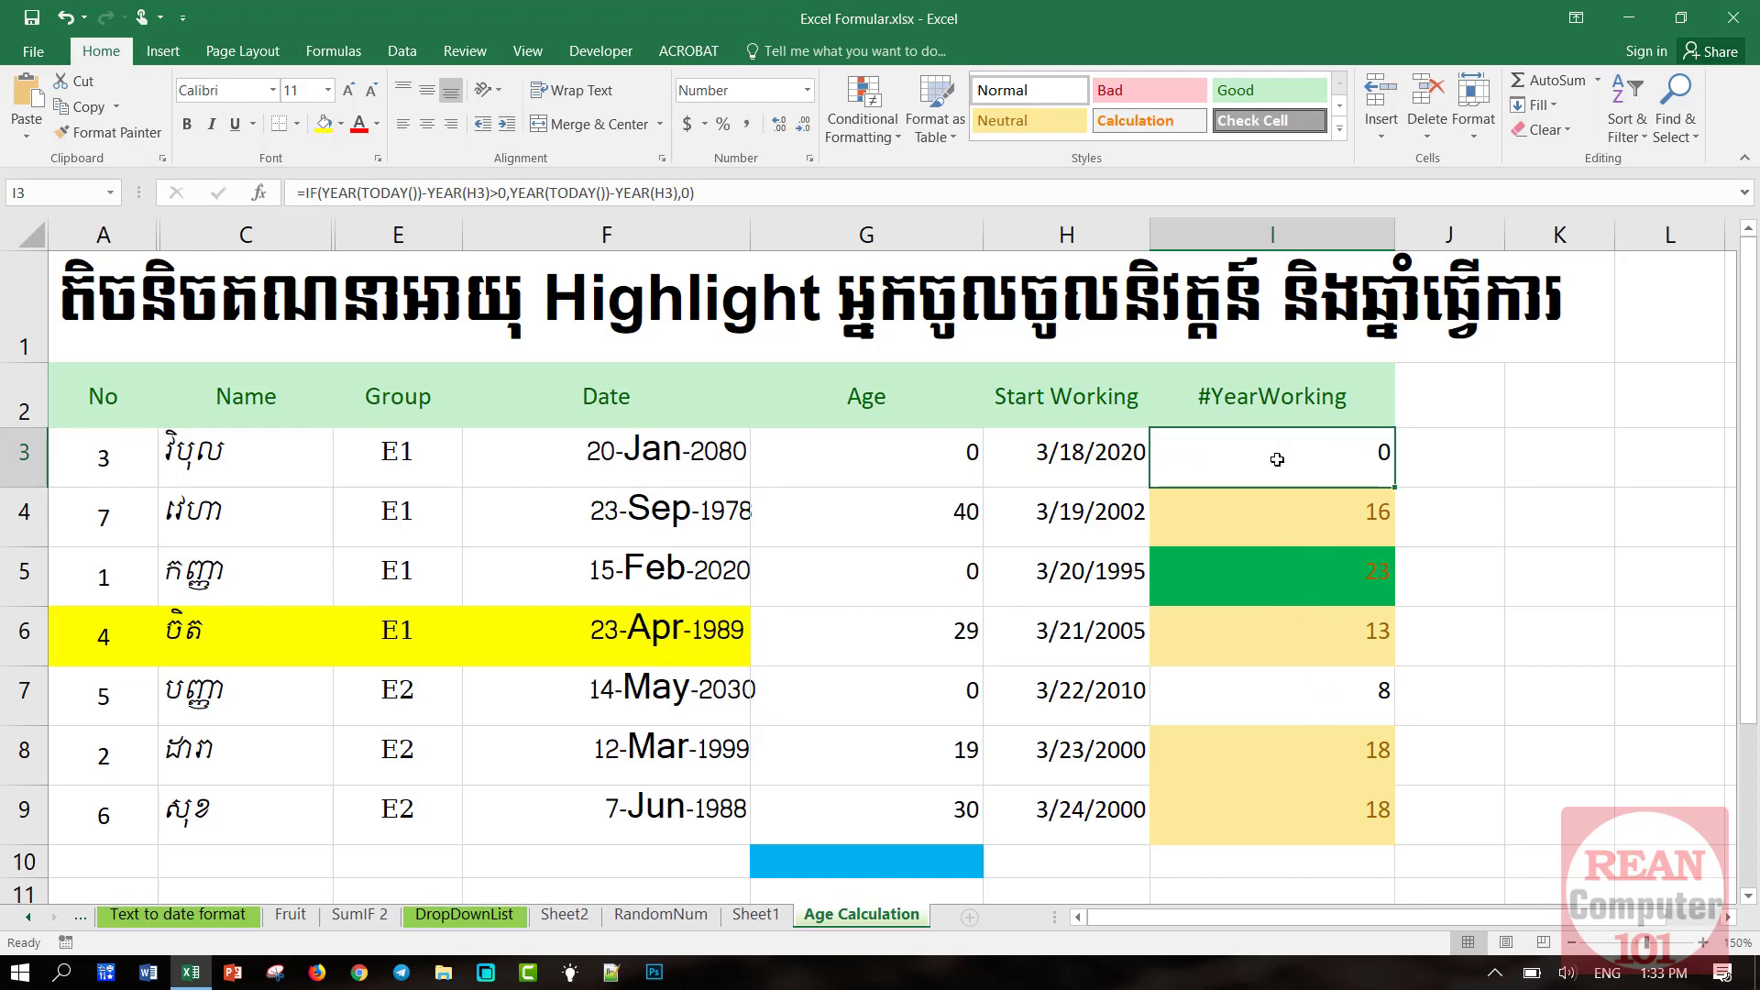
# Add a Less Than 1 rule to I3:I9 with Light Red Fill with Dark Red Text
pyautogui.moveTo(1278, 458); pyautogui.dragTo(1291, 799)
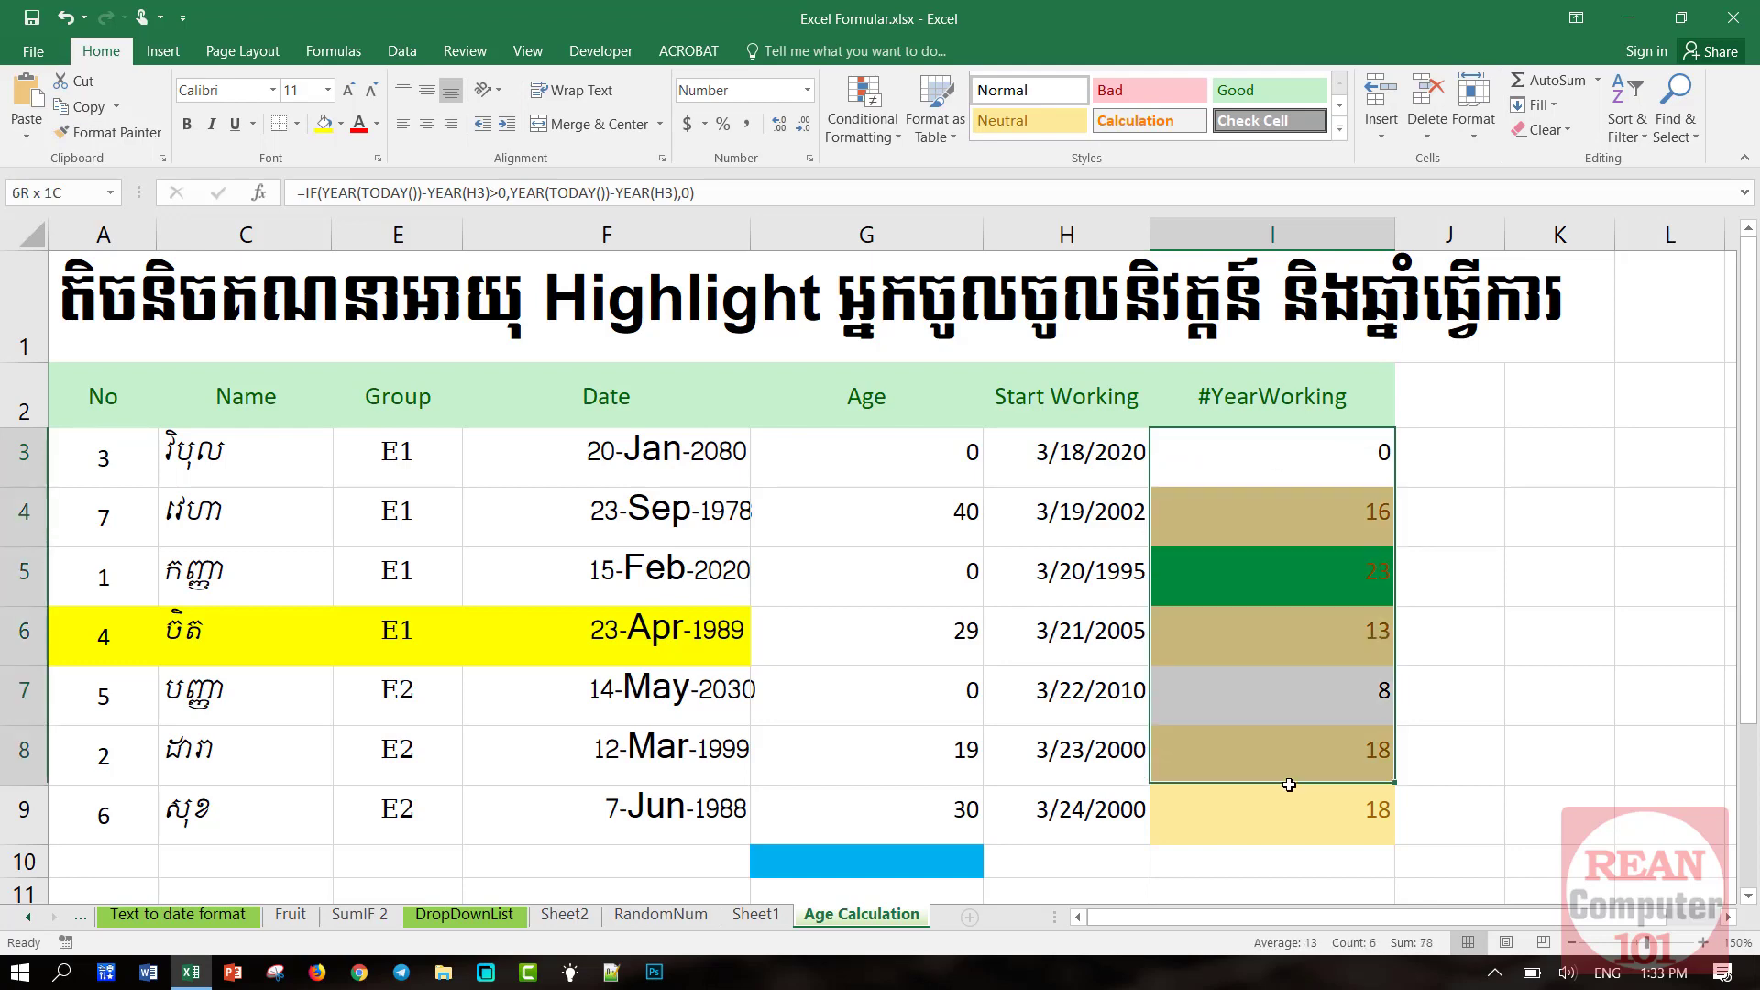
pyautogui.click(863, 119)
pyautogui.moveTo(929, 172)
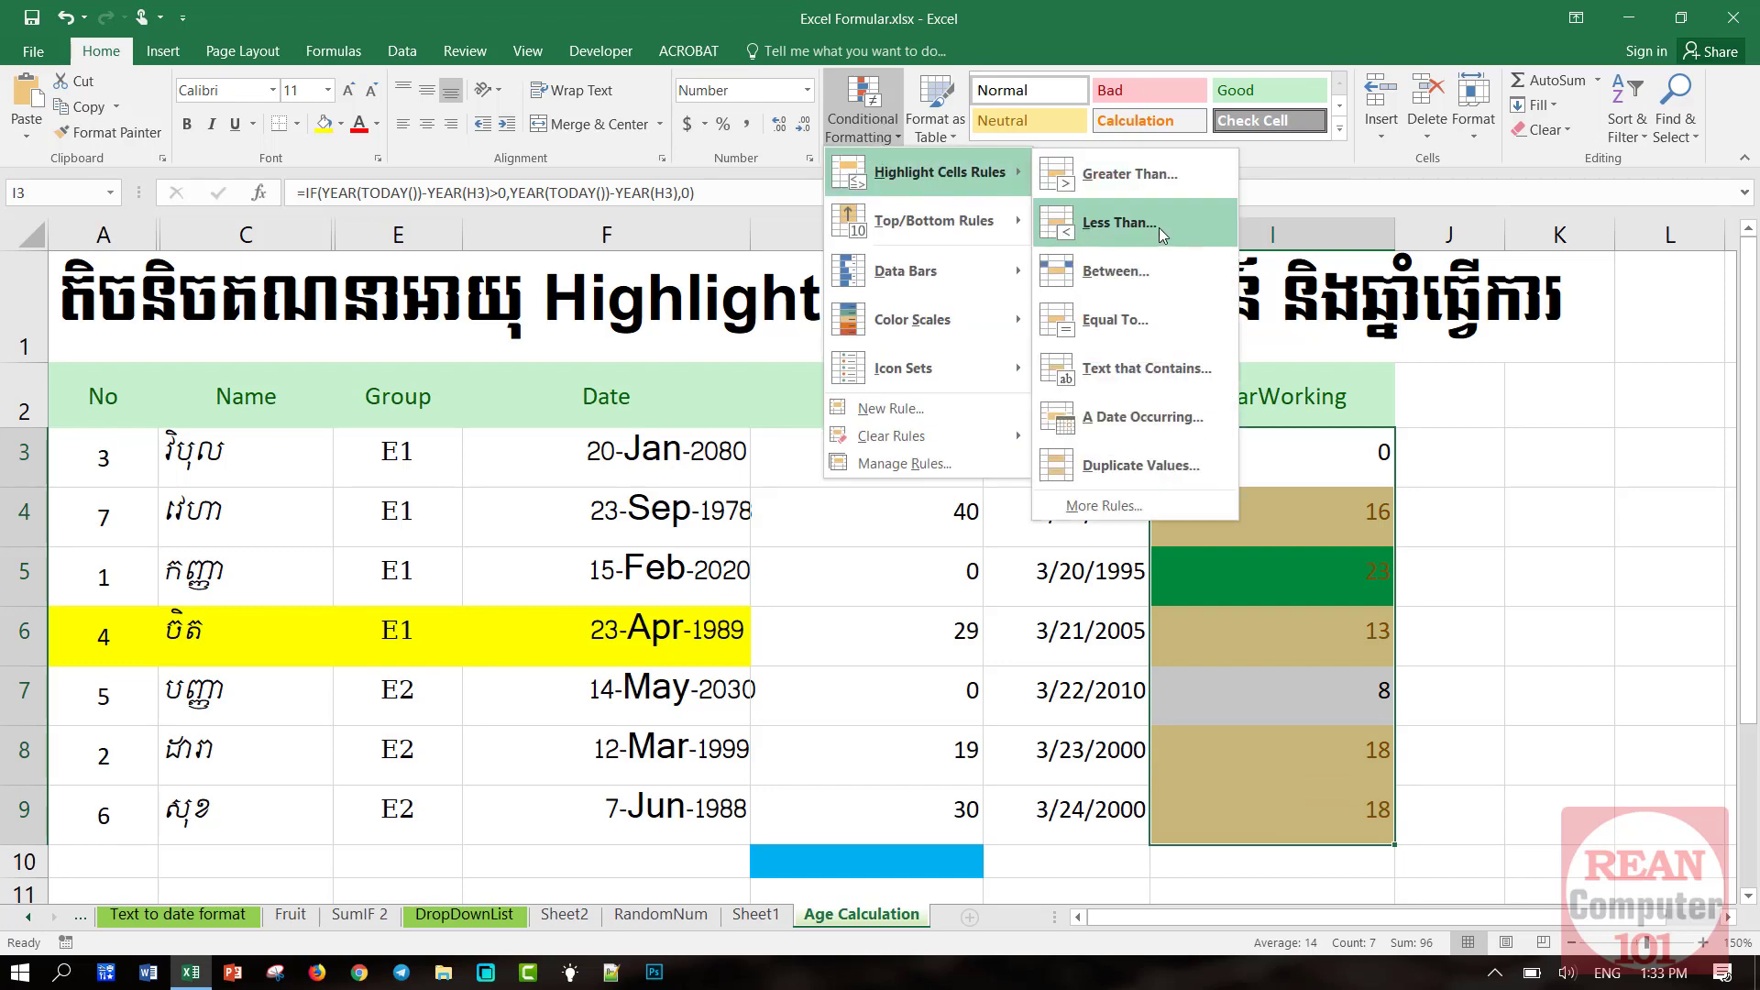
pyautogui.click(1161, 225)
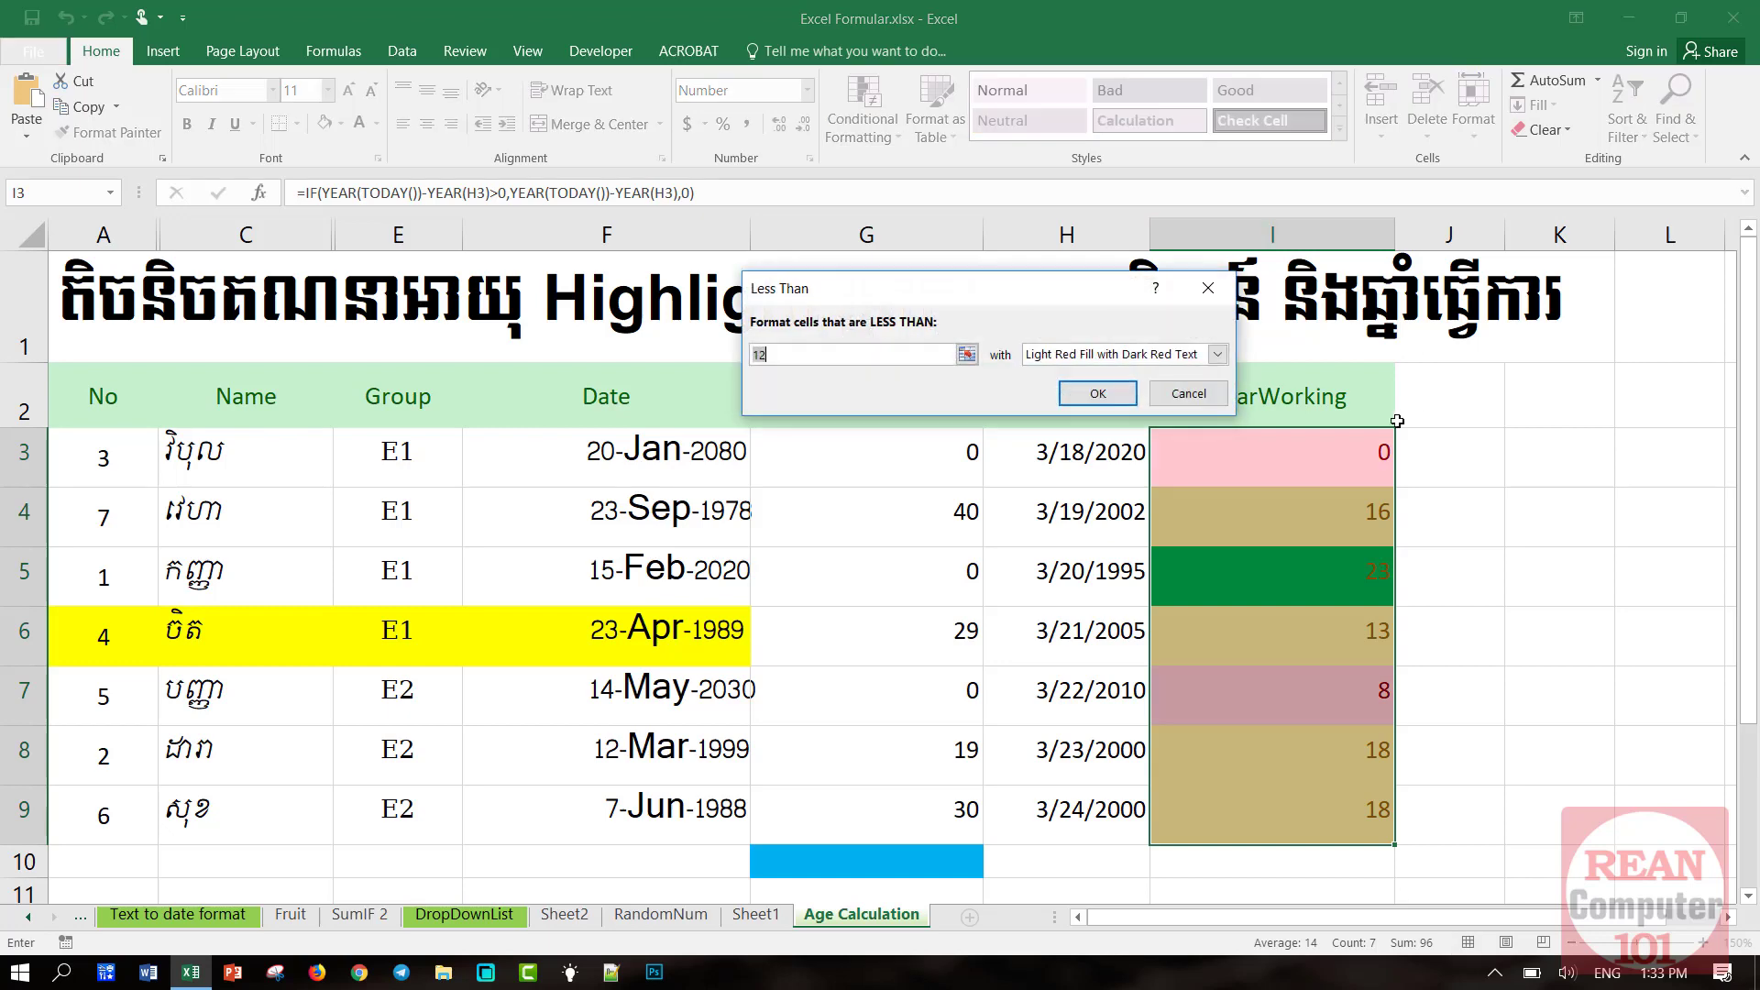
pyautogui.click(876, 358)
pyautogui.press('BackSpace')
pyautogui.click(1135, 357)
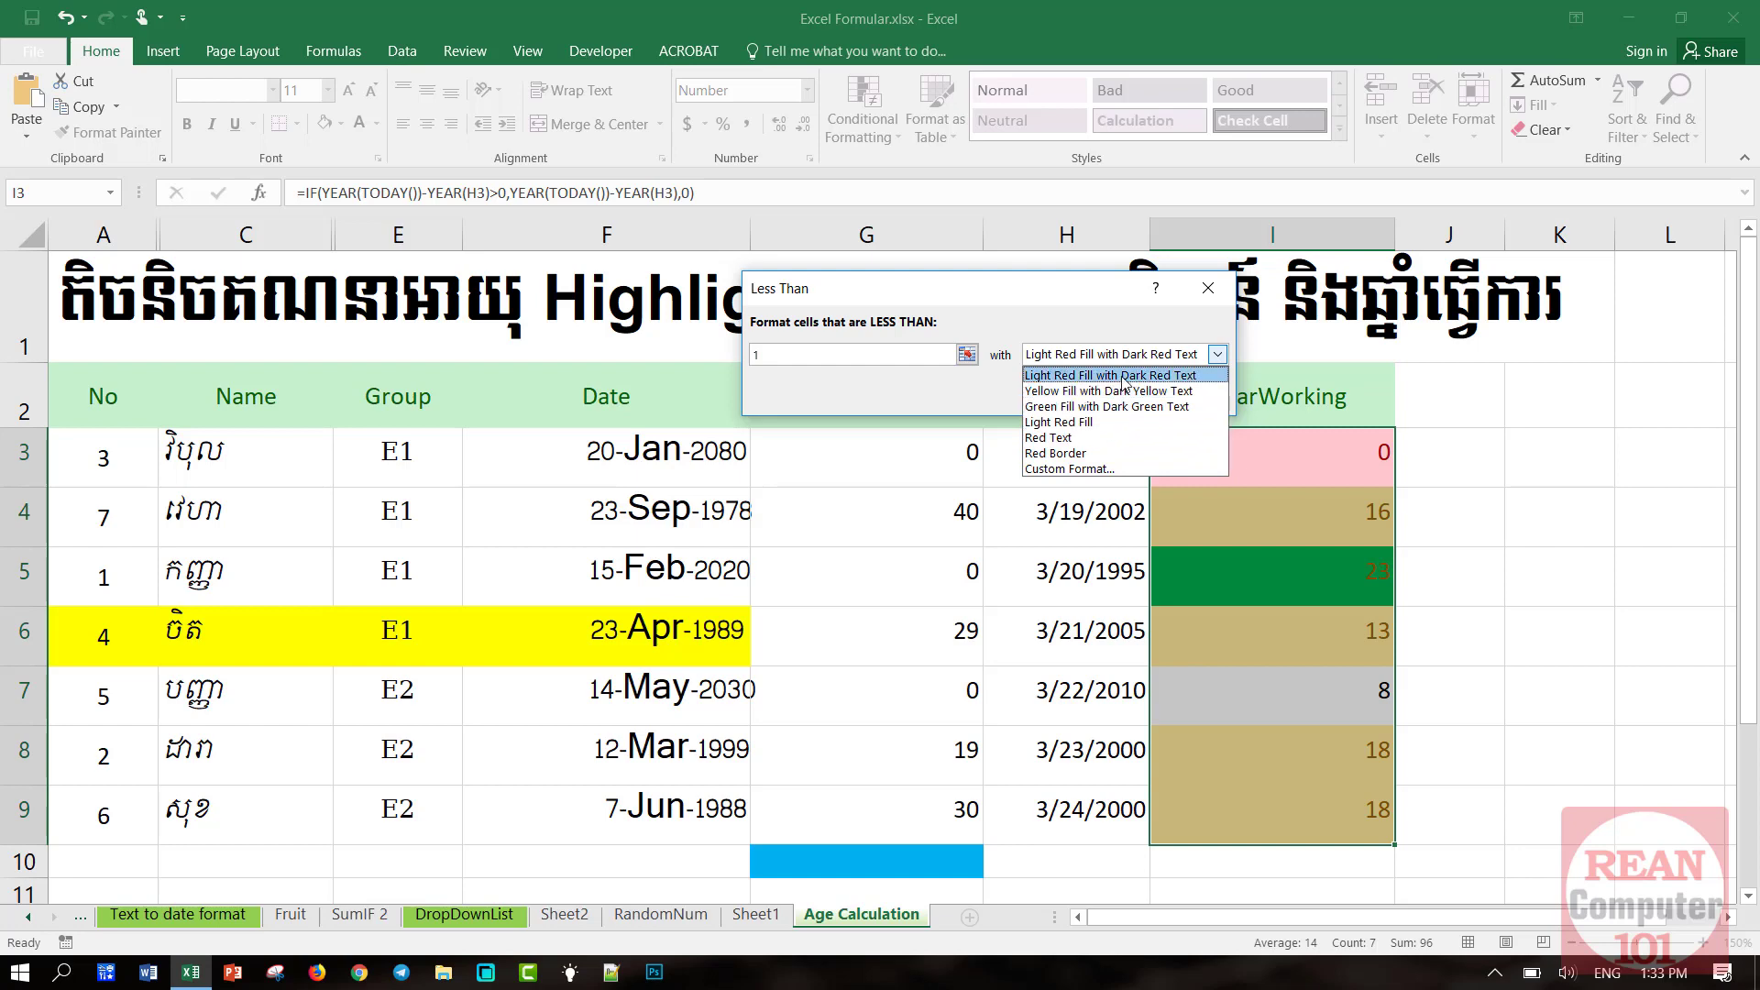
pyautogui.click(1124, 376)
pyautogui.click(1121, 396)
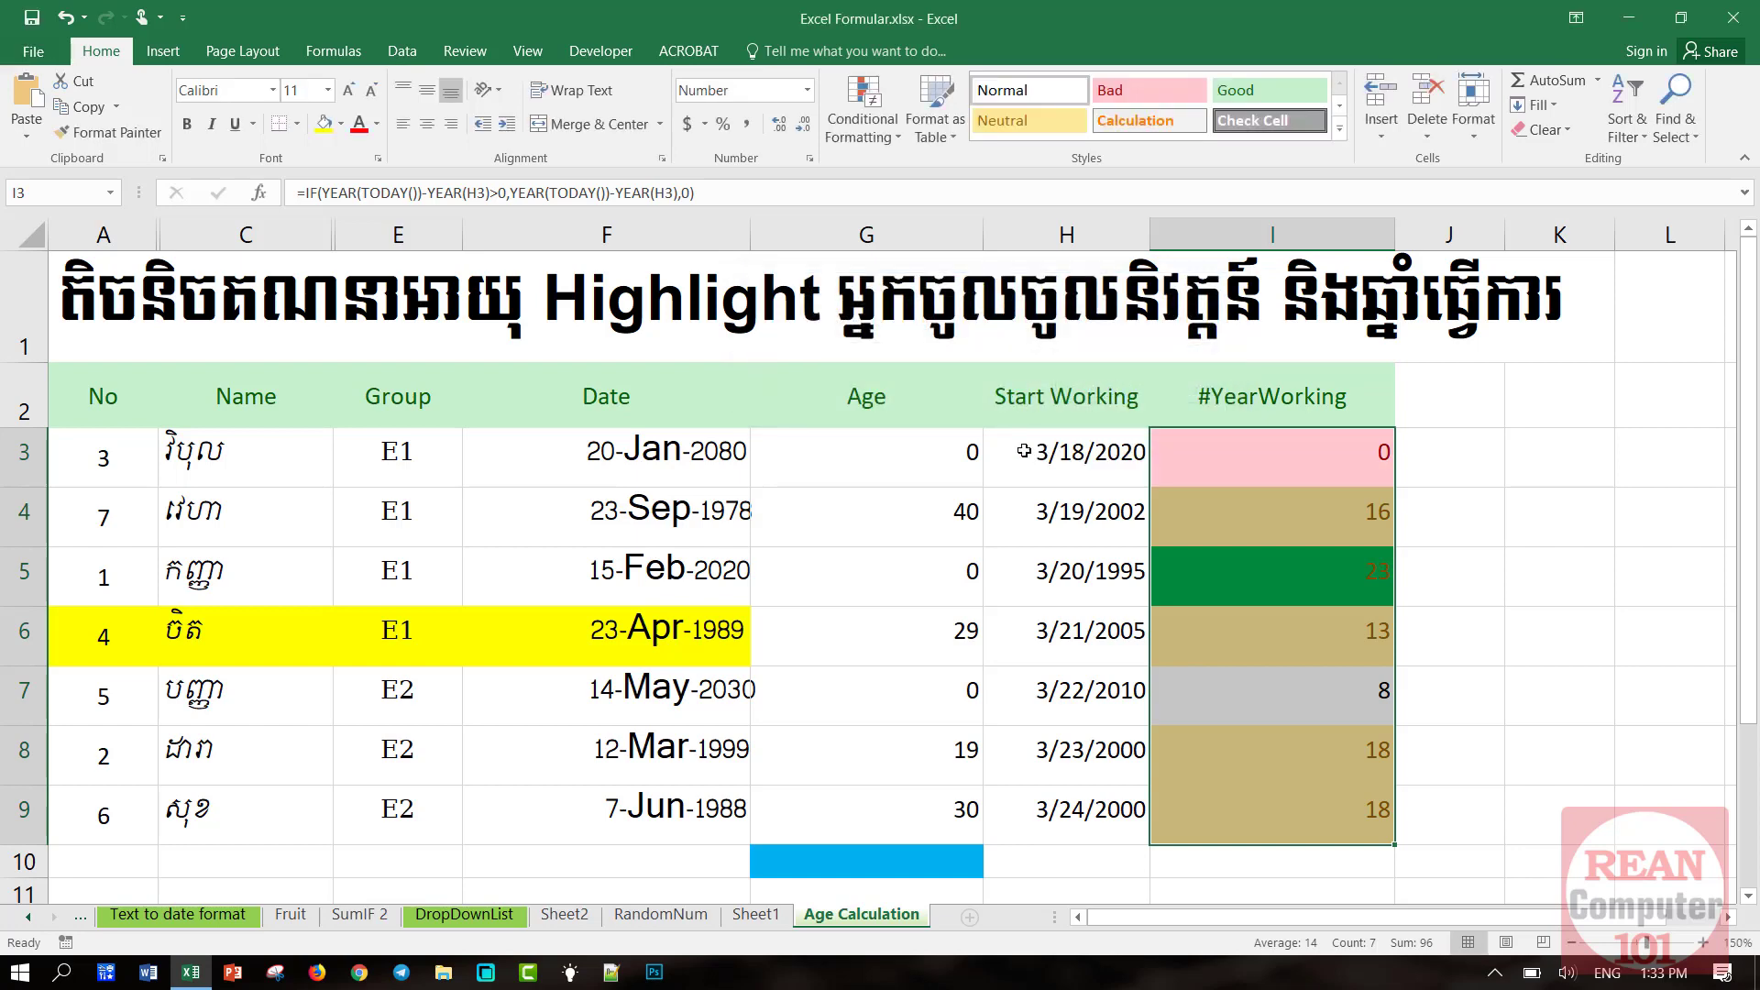
pyautogui.click(1320, 470)
# Change H7's start year from 2010 to 2030 and confirm I7 shows a highlighted 0
pyautogui.click(1138, 698)
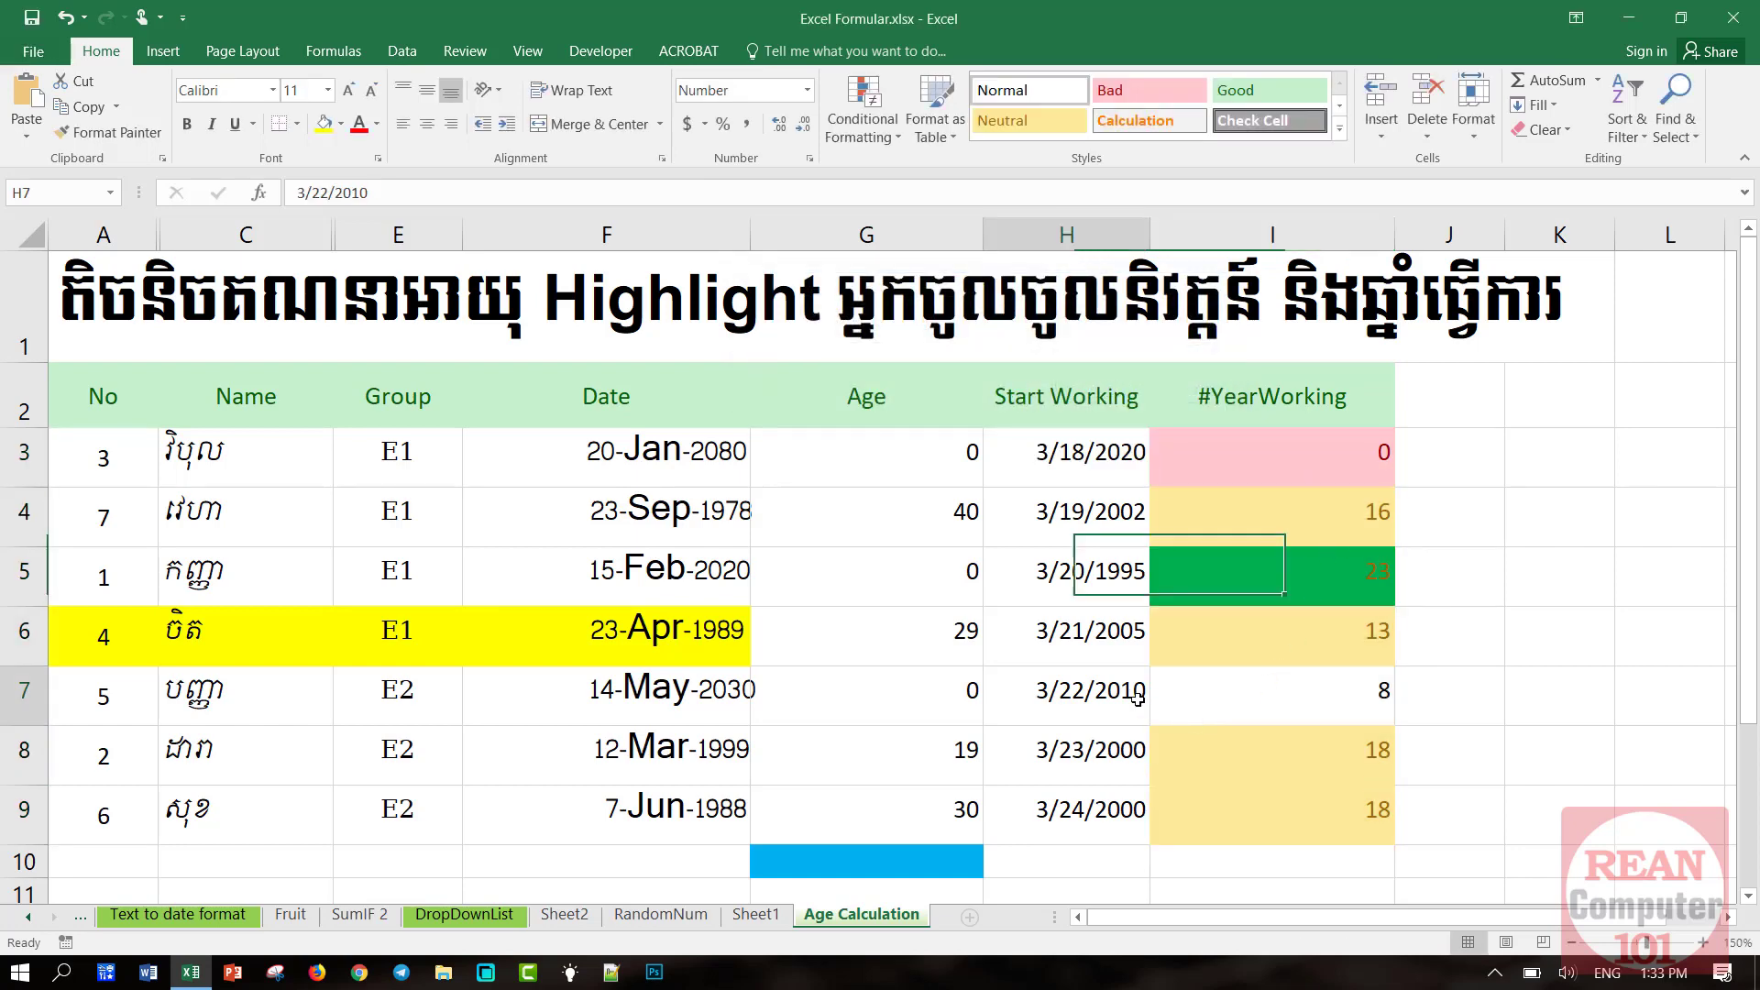
pyautogui.doubleClick(1138, 699)
pyautogui.press('BackSpace')
pyautogui.write('3')
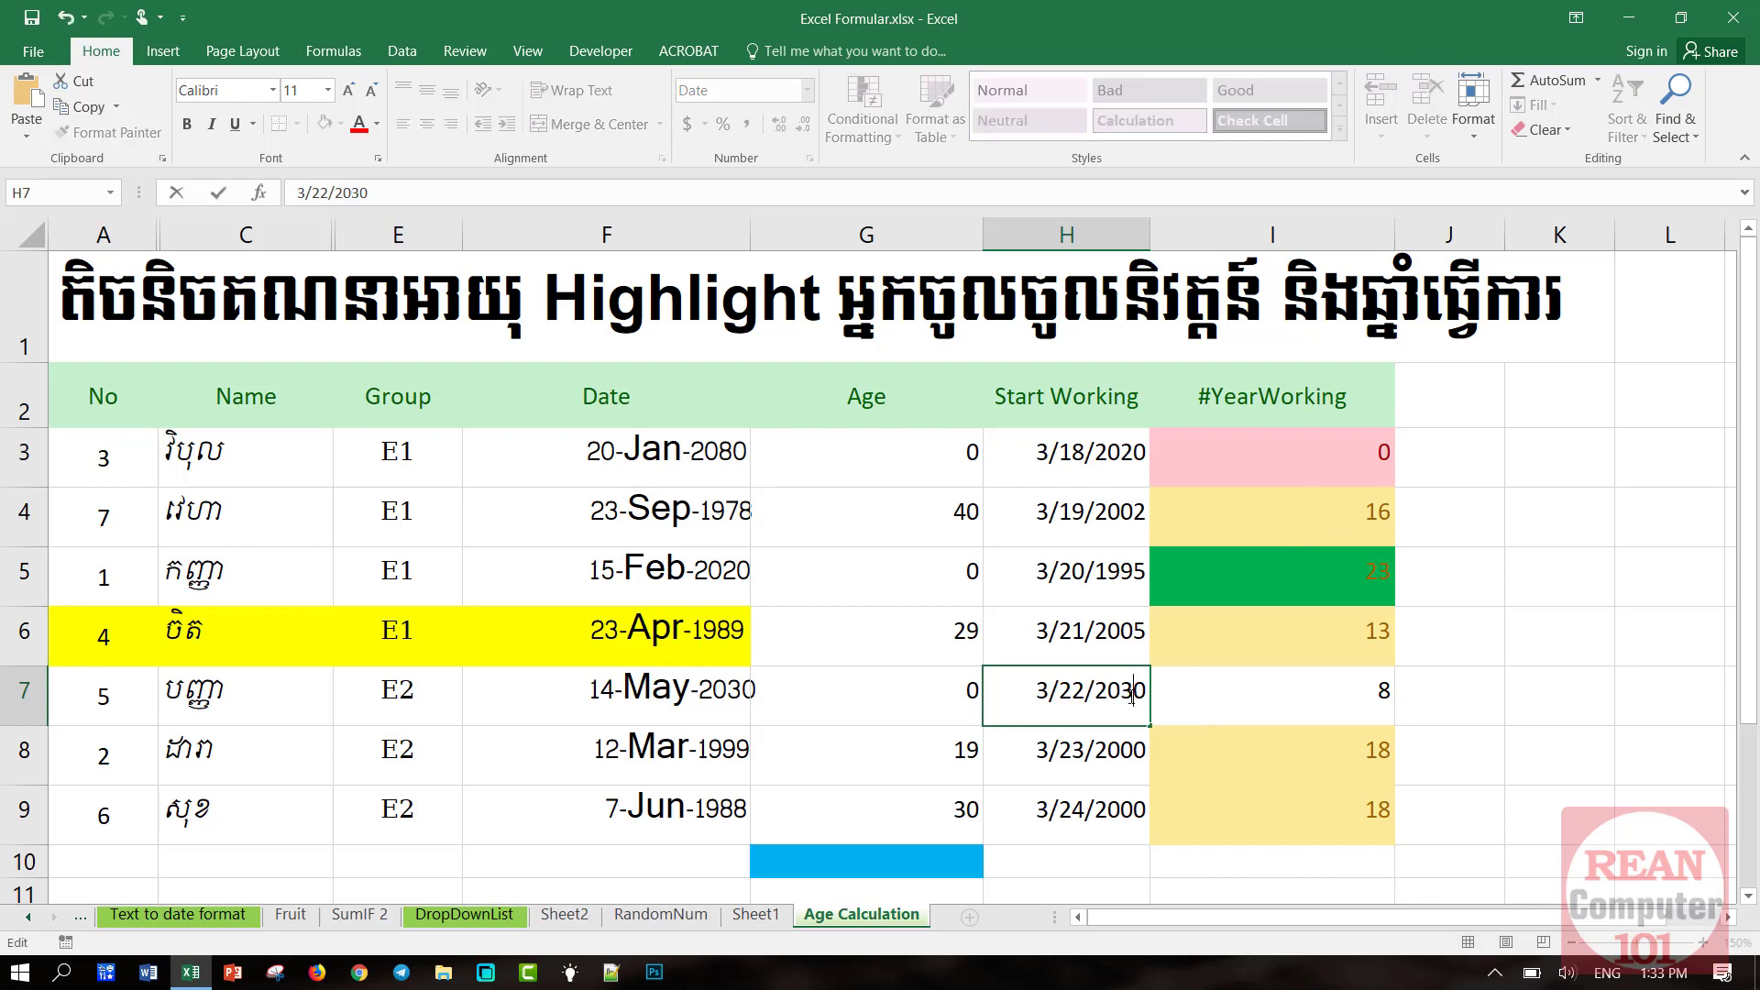
pyautogui.press('Return')
pyautogui.click(1338, 706)
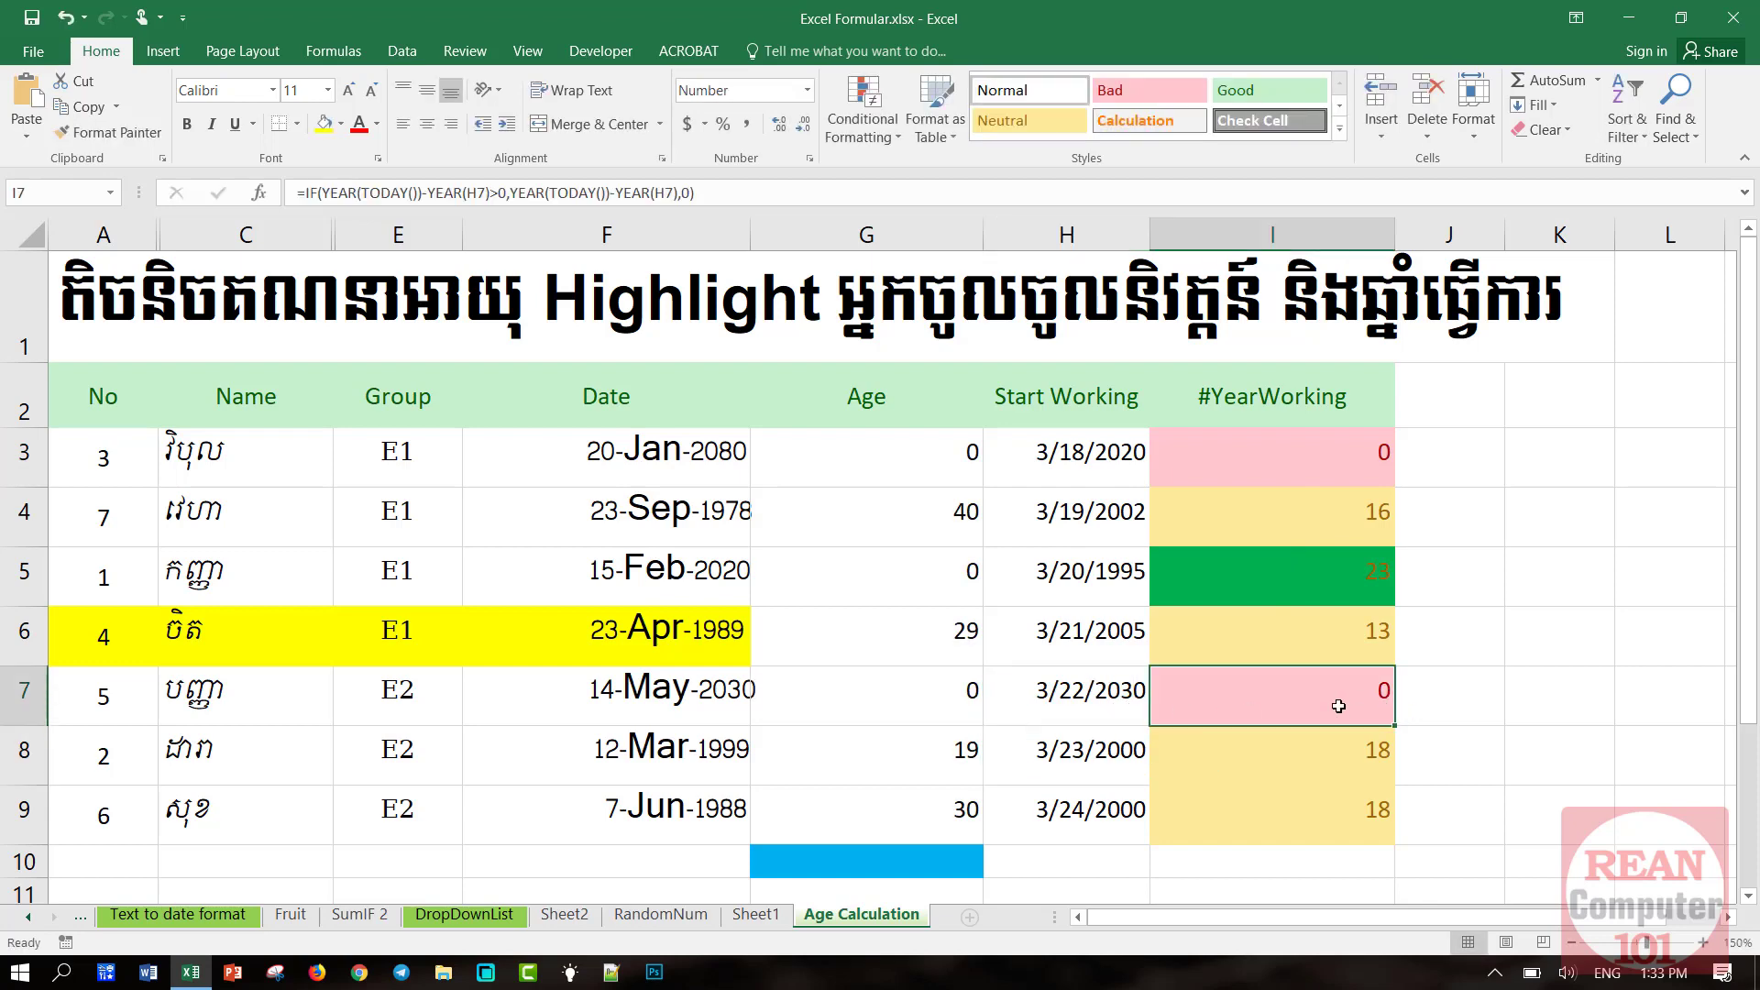